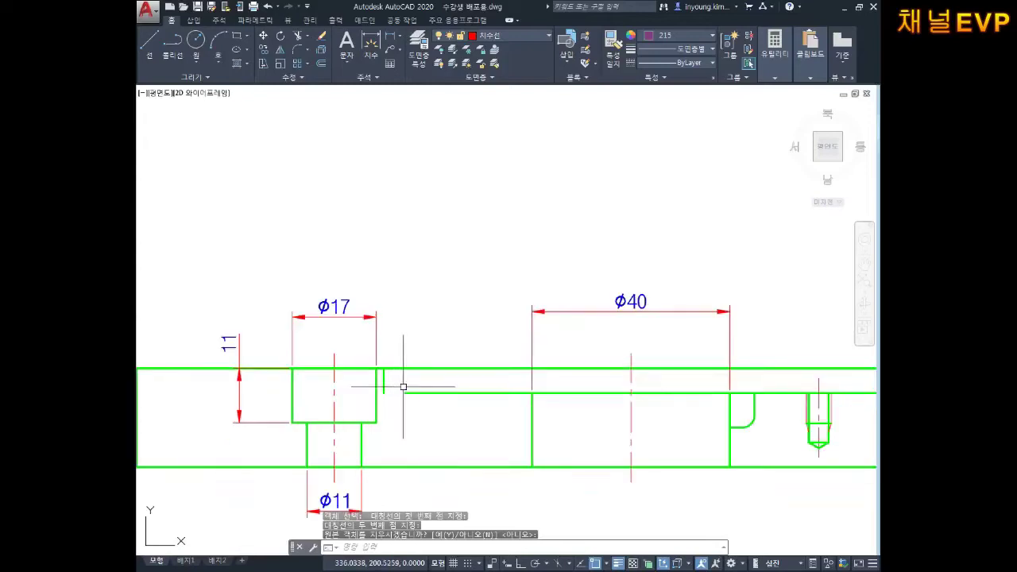
# - Stretch the inner horizontal line's end left to meet the vertical edge
pyautogui.click(393, 386)
pyautogui.click(391, 386)
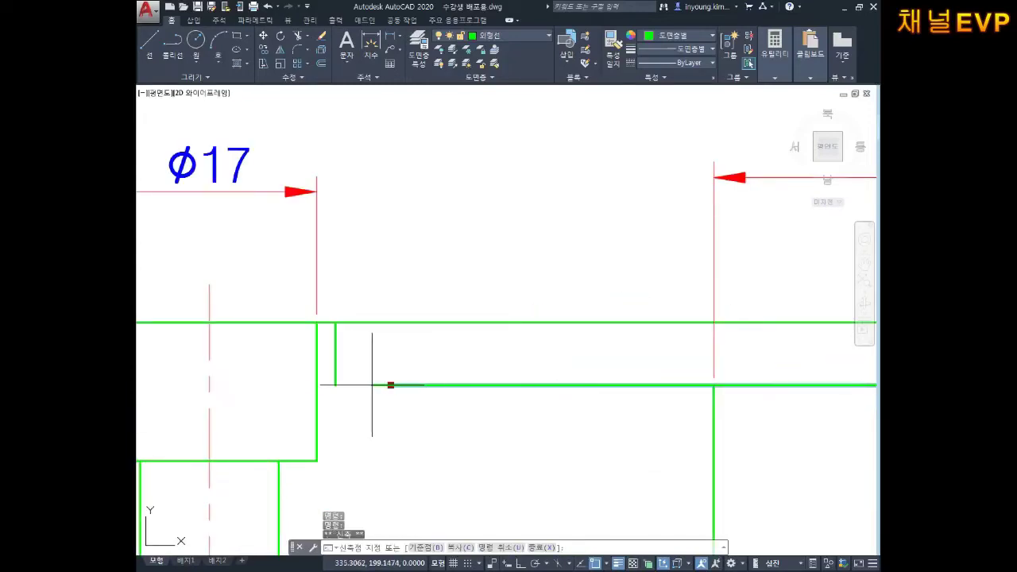
pyautogui.click(335, 386)
pyautogui.press('Escape')
# - Erase the ⌀40, ⌀17, 11 and ⌀11 dimensions from the part
pyautogui.scroll(-2, 463, 367)
pyautogui.scroll(-3, 462, 368)
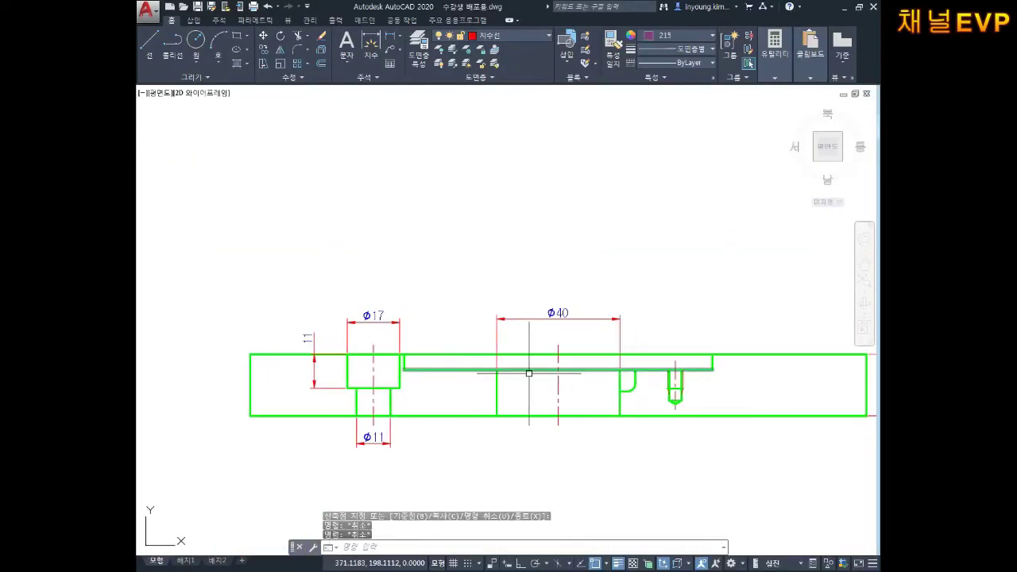
pyautogui.press('Escape')
pyautogui.click(518, 319)
pyautogui.click(518, 330)
pyautogui.press('Delete')
pyautogui.click(465, 311)
pyautogui.click(307, 329)
pyautogui.press('Delete')
pyautogui.click(379, 433)
pyautogui.click(402, 435)
pyautogui.press('Delete')
# - Erase the remaining 20 dimension and bring the part and assembly into view
pyautogui.scroll(2, 404, 444)
pyautogui.scroll(-2, 442, 425)
pyautogui.moveTo(442, 425)
pyautogui.mouseDown(button='middle')
pyautogui.moveTo(477, 426)
pyautogui.moveTo(691, 337)
pyautogui.mouseUp(button='middle')
pyautogui.click(828, 413)
pyautogui.click(783, 316)
pyautogui.click(825, 396)
pyautogui.press('Delete')
pyautogui.scroll(1, 676, 381)
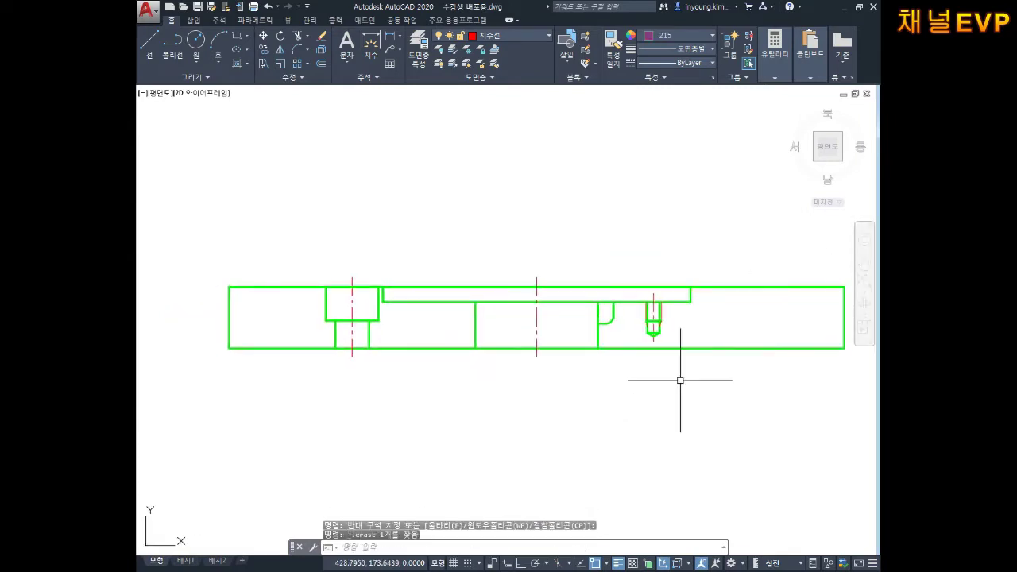
pyautogui.scroll(-1, 614, 390)
pyautogui.scroll(-2, 662, 346)
pyautogui.scroll(1, 652, 272)
pyautogui.moveTo(675, 284); pyautogui.dragTo(602, 295, button='middle')
# - Recolour all the plate's lines red, then start a block definition with B
pyautogui.click(731, 205)
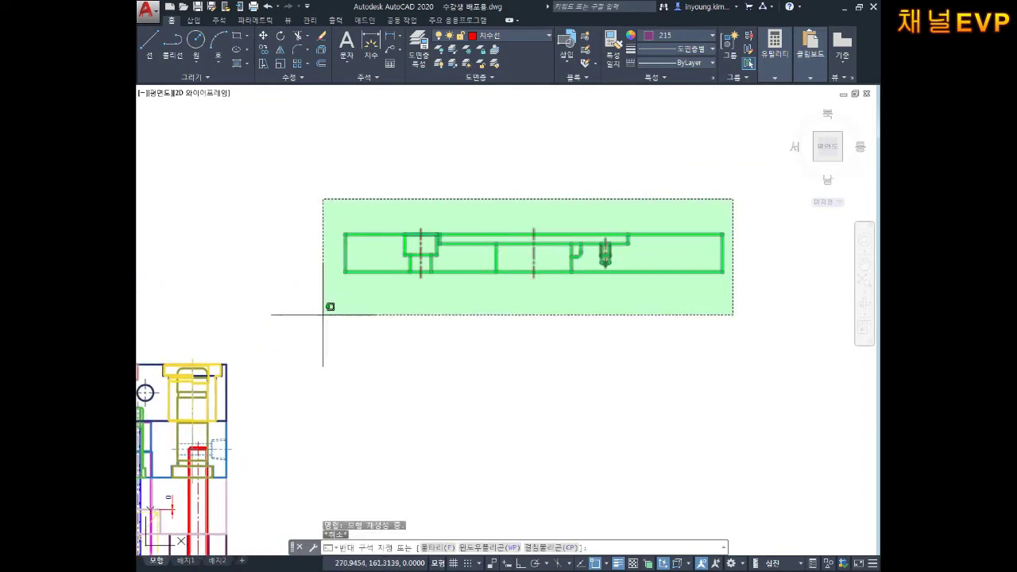
pyautogui.click(331, 307)
pyautogui.click(671, 35)
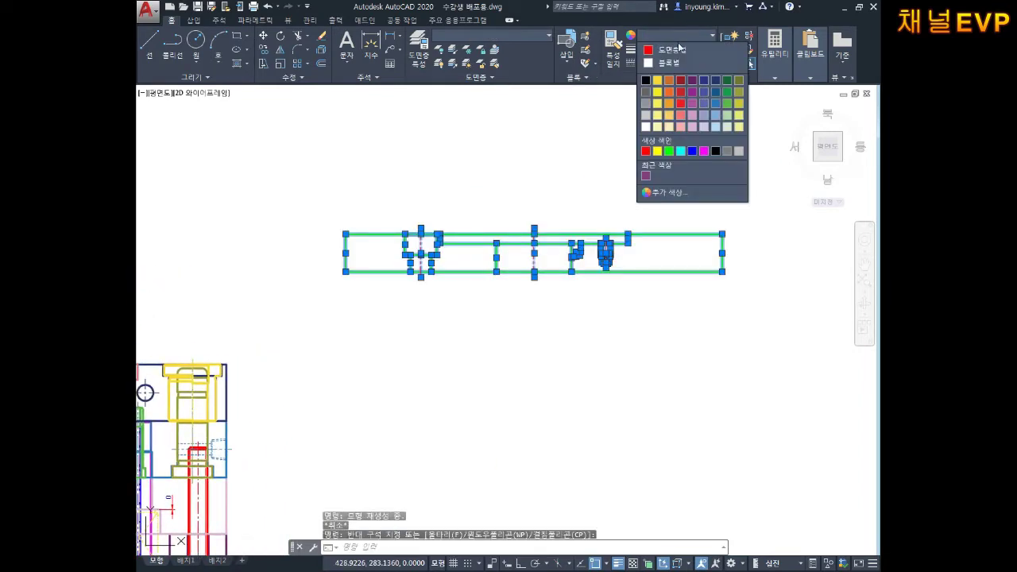
pyautogui.click(681, 116)
pyautogui.press('Escape')
pyautogui.press('Escape')
pyautogui.press('Escape')
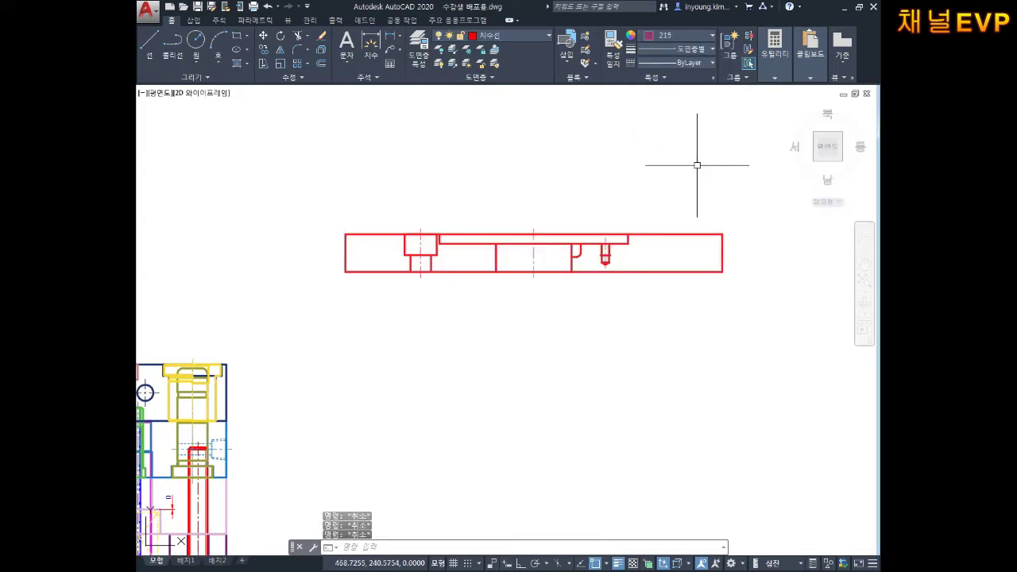
pyautogui.write('b')
pyautogui.press('Return')
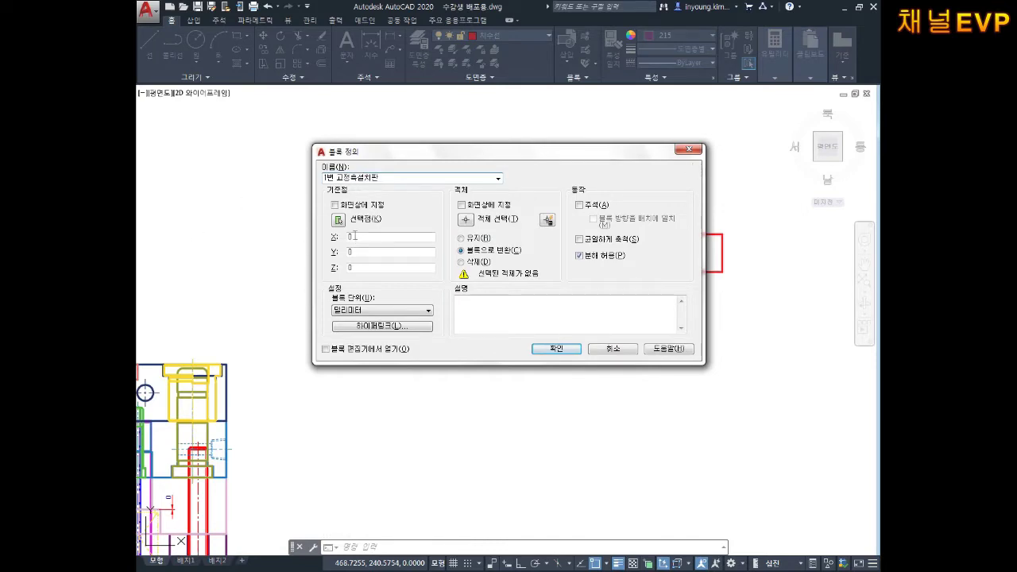
# - Create the plate block from its 31 objects with a base point on the part
pyautogui.click(338, 219)
pyautogui.click(533, 272)
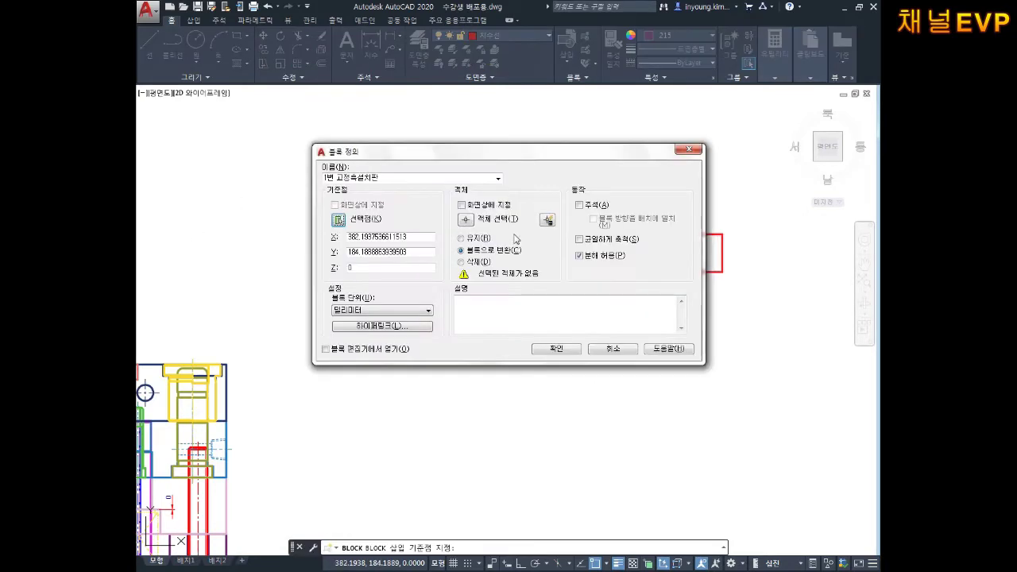
pyautogui.click(464, 220)
pyautogui.click(738, 206)
pyautogui.click(420, 345)
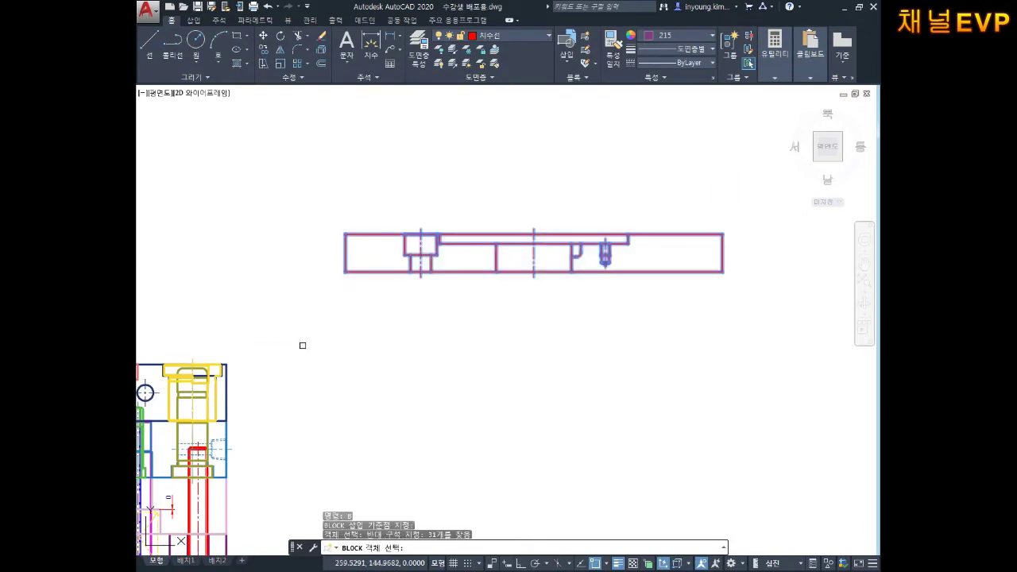
pyautogui.press('Return')
pyautogui.click(557, 349)
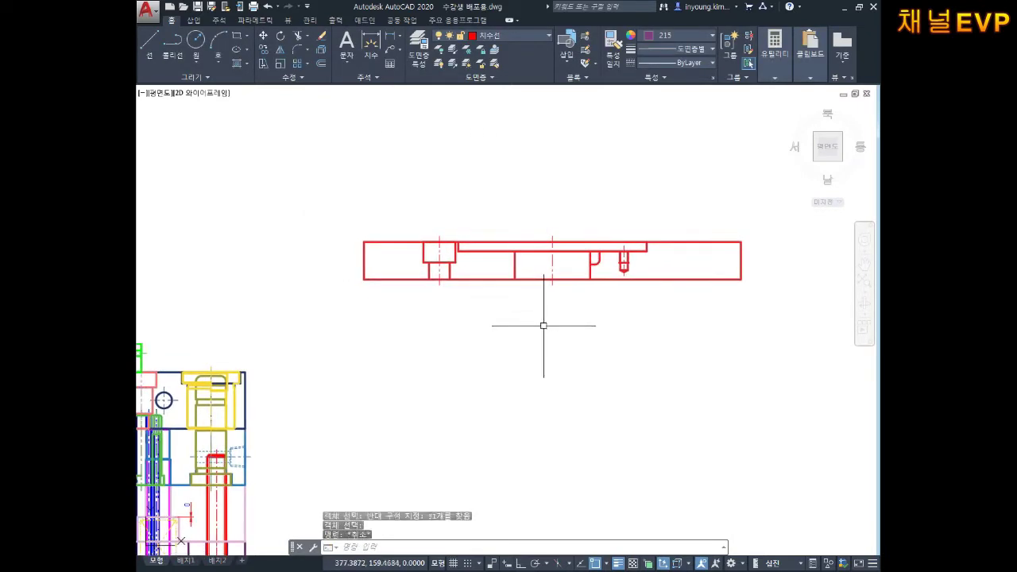
pyautogui.press('Escape')
pyautogui.press('Escape')
pyautogui.press('Return')
pyautogui.press('Escape')
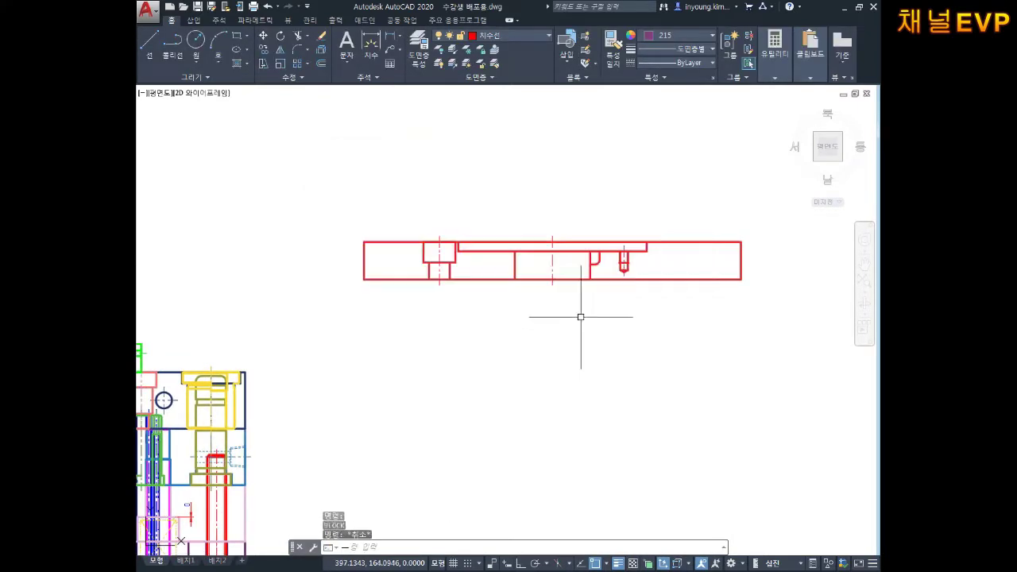
# - Move the red plate block onto the top of the mold assembly
pyautogui.write('ㅂm')
pyautogui.click(596, 198)
pyautogui.click(568, 243)
pyautogui.press('Return')
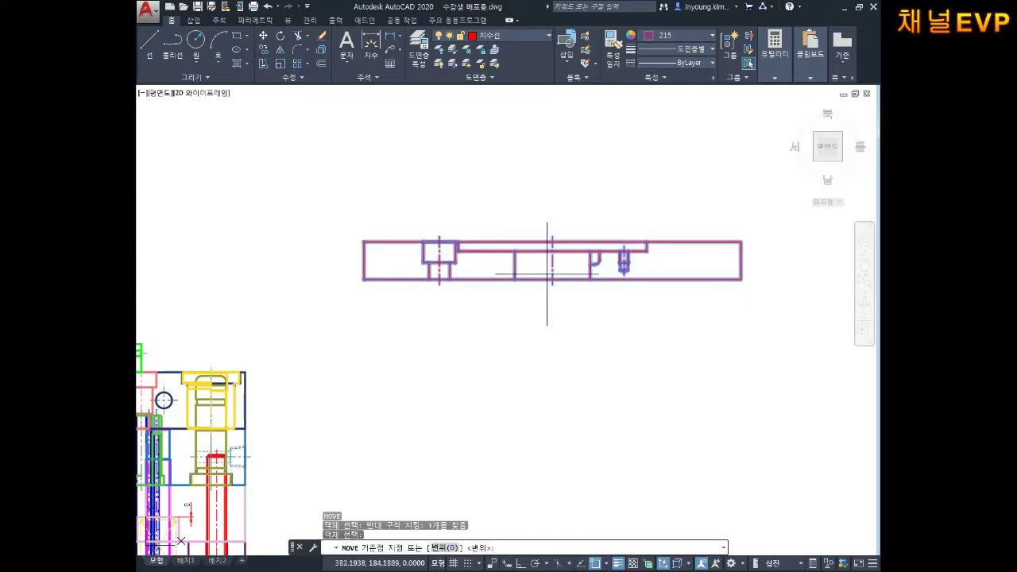
pyautogui.scroll(5, 549, 278)
pyautogui.click(566, 318)
pyautogui.scroll(-5, 345, 309)
pyautogui.moveTo(345, 309)
pyautogui.mouseDown(button='middle')
pyautogui.moveTo(431, 305)
pyautogui.moveTo(452, 274)
pyautogui.mouseUp(button='middle')
pyautogui.scroll(3, 488, 296)
pyautogui.scroll(2, 486, 298)
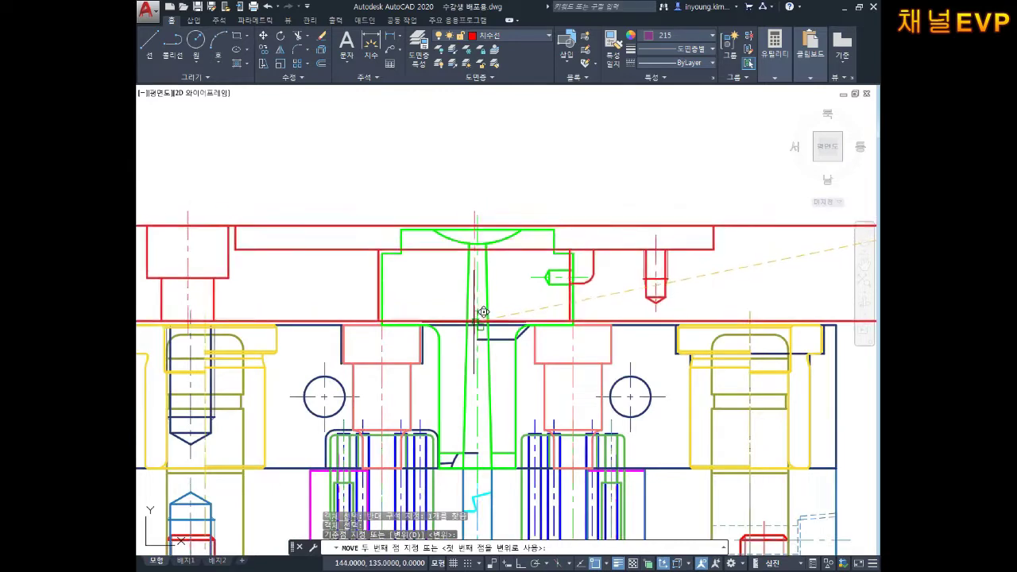
pyautogui.scroll(4, 485, 316)
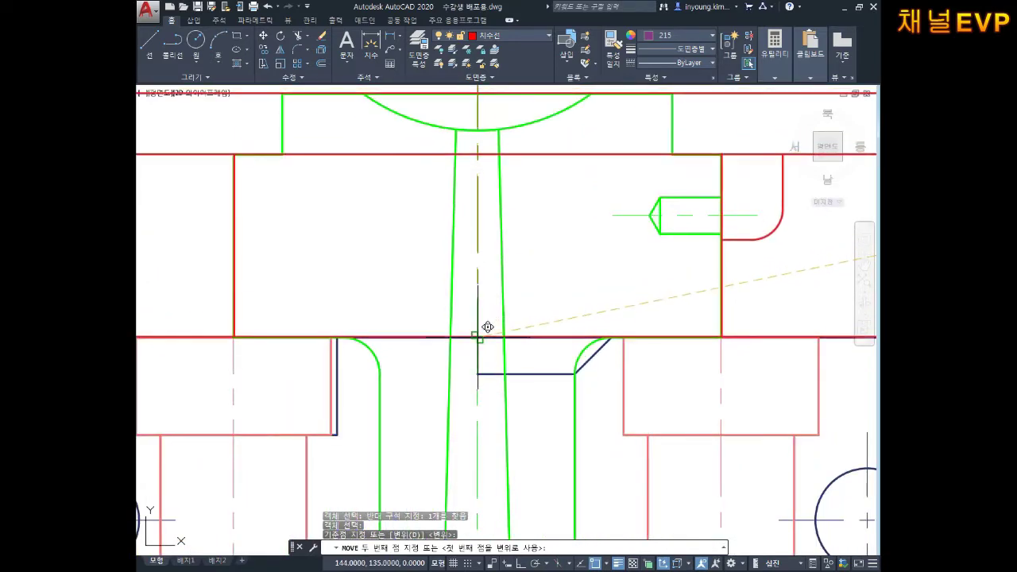
pyautogui.click(477, 337)
pyautogui.press('Escape')
pyautogui.press('Escape')
# - Zoom and pan to review the plate sitting atop the assembly
pyautogui.scroll(-1, 622, 322)
pyautogui.scroll(-1, 609, 325)
pyautogui.scroll(-2, 604, 325)
pyautogui.scroll(-2, 652, 323)
pyautogui.scroll(2, 743, 334)
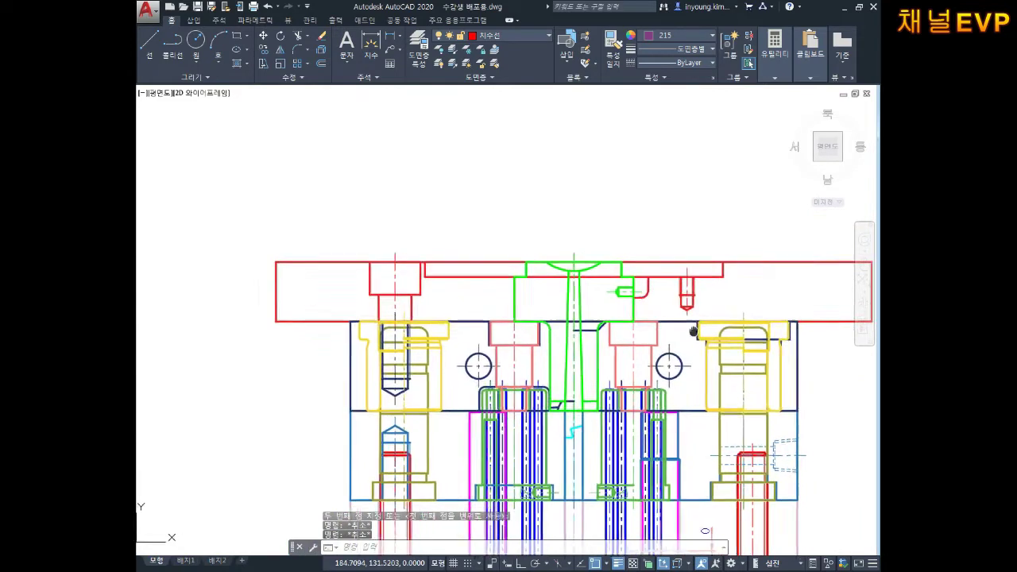
pyautogui.scroll(-2, 643, 305)
pyautogui.scroll(-3, 628, 303)
pyautogui.scroll(-1, 616, 302)
pyautogui.scroll(2, 617, 302)
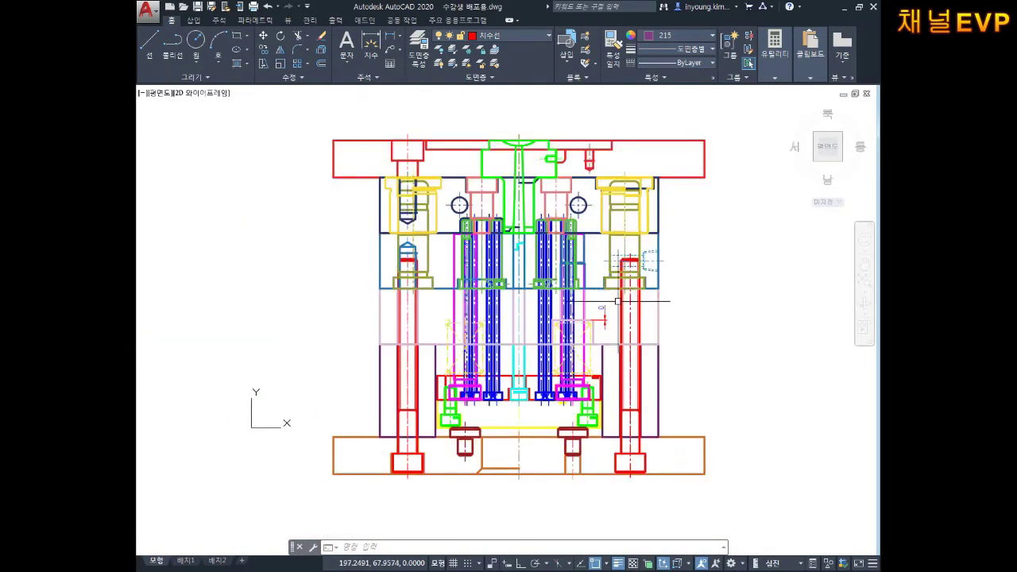
pyautogui.moveTo(664, 297); pyautogui.dragTo(664, 311, button='middle')
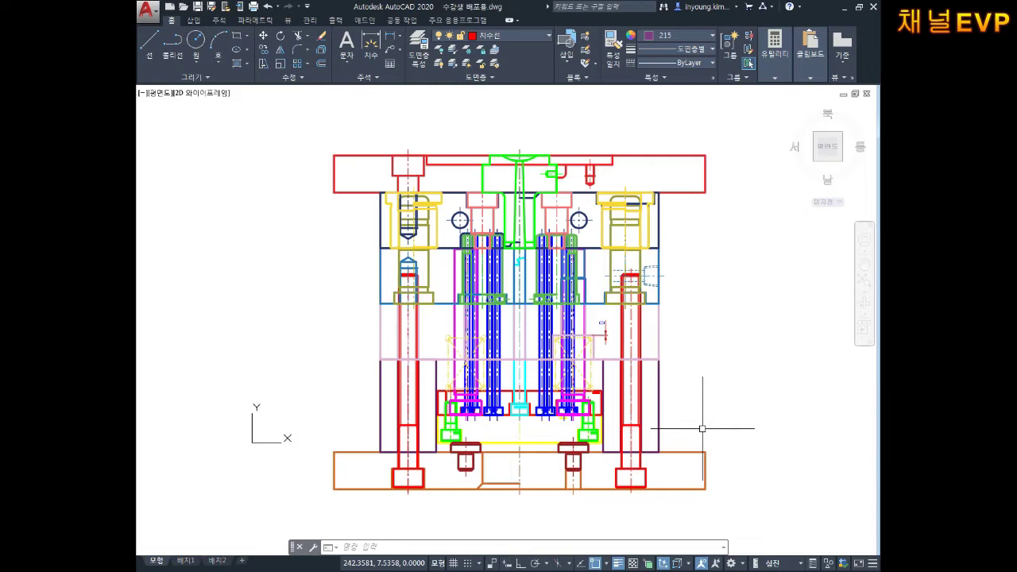
# - Zoom out and pan to the flange drawing with ⌀32, ⌀11, ⌀7 and 45° dimensions
pyautogui.scroll(-3, 704, 378)
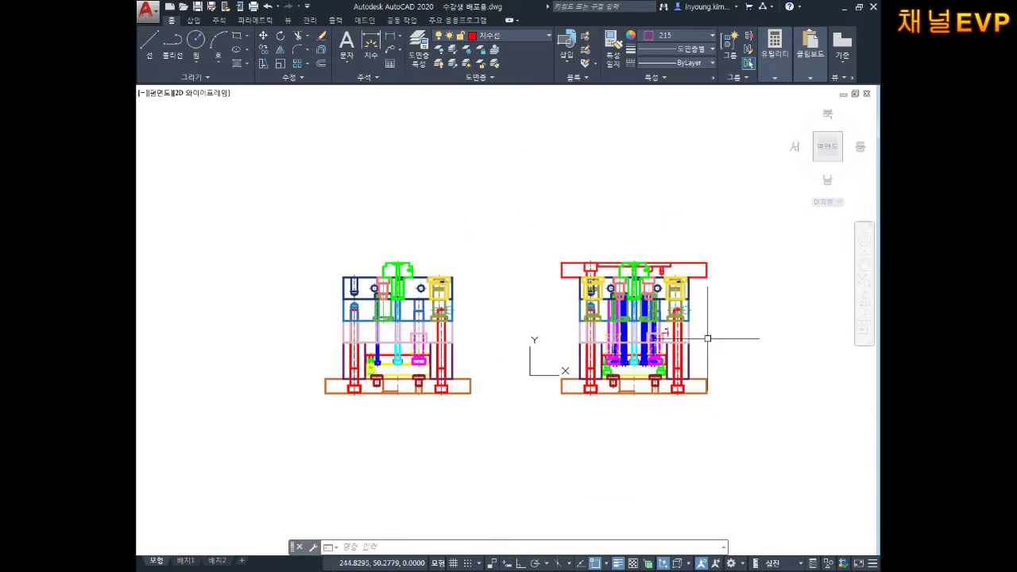
pyautogui.scroll(-1, 655, 300)
pyautogui.scroll(-3, 644, 274)
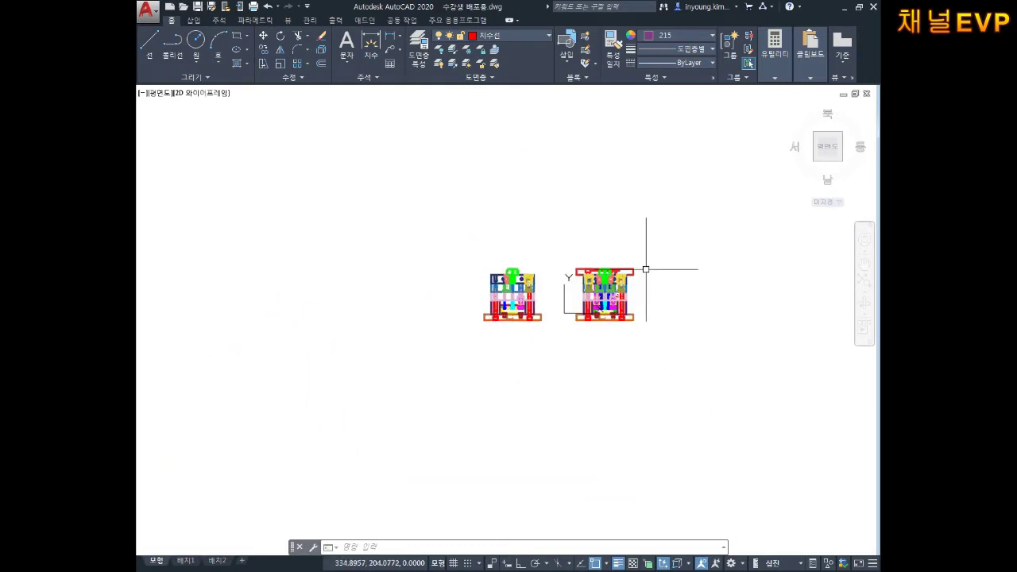
pyautogui.moveTo(715, 220); pyautogui.dragTo(667, 243, button='middle')
pyautogui.scroll(-2, 667, 243)
pyautogui.scroll(2, 631, 266)
pyautogui.scroll(2, 624, 244)
pyautogui.scroll(2, 432, 268)
pyautogui.scroll(-2, 477, 254)
pyautogui.scroll(-2, 537, 247)
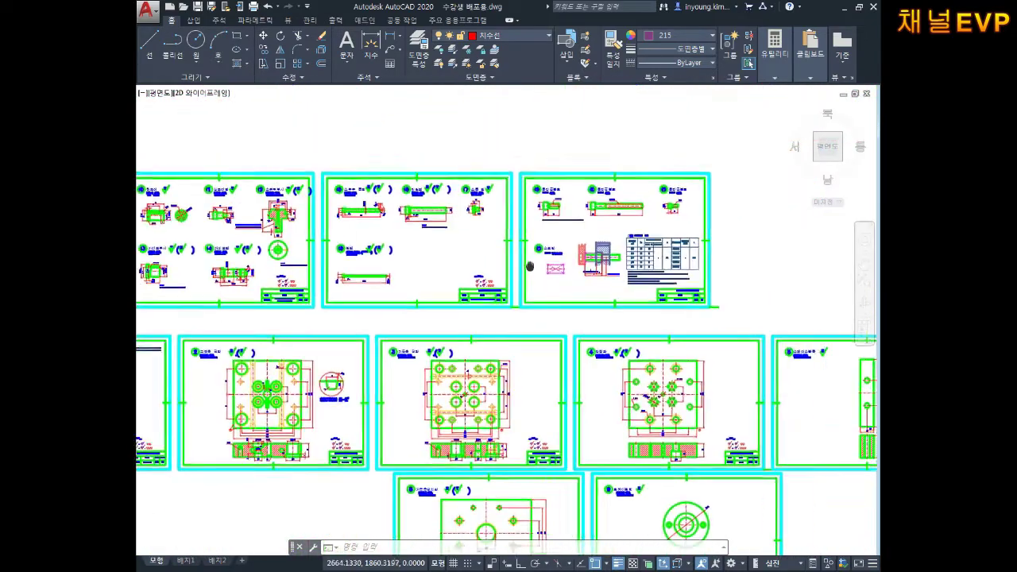
pyautogui.moveTo(654, 505)
pyautogui.mouseDown(button='middle')
pyautogui.moveTo(543, 438)
pyautogui.moveTo(574, 279)
pyautogui.mouseUp(button='middle')
pyautogui.scroll(5, 576, 430)
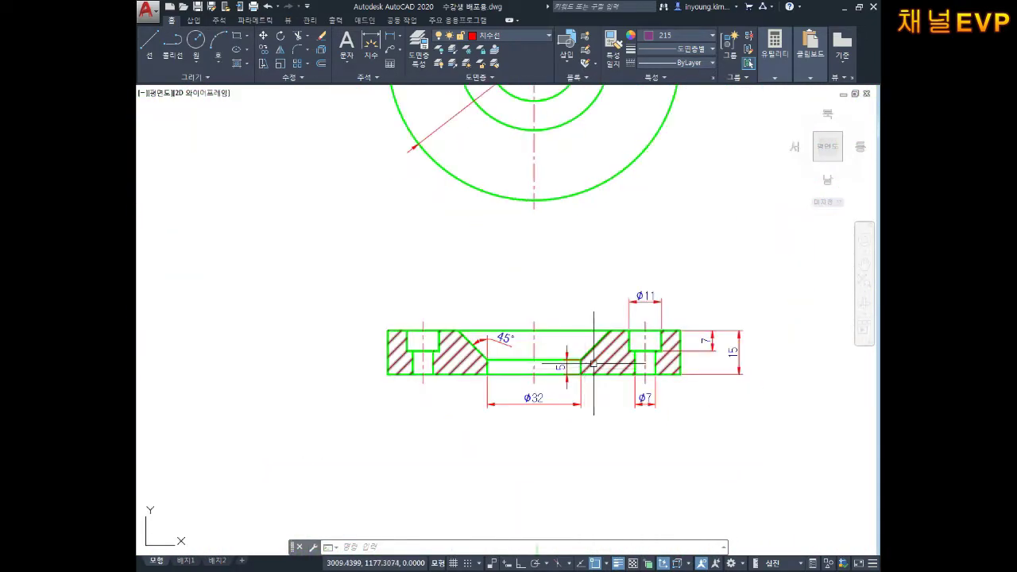
# - Copy the flange section view and place it above the assembly
pyautogui.press('Escape')
pyautogui.press('Escape')
pyautogui.press('Escape')
pyautogui.write('ㄷo')
pyautogui.press('Return')
pyautogui.click(784, 286)
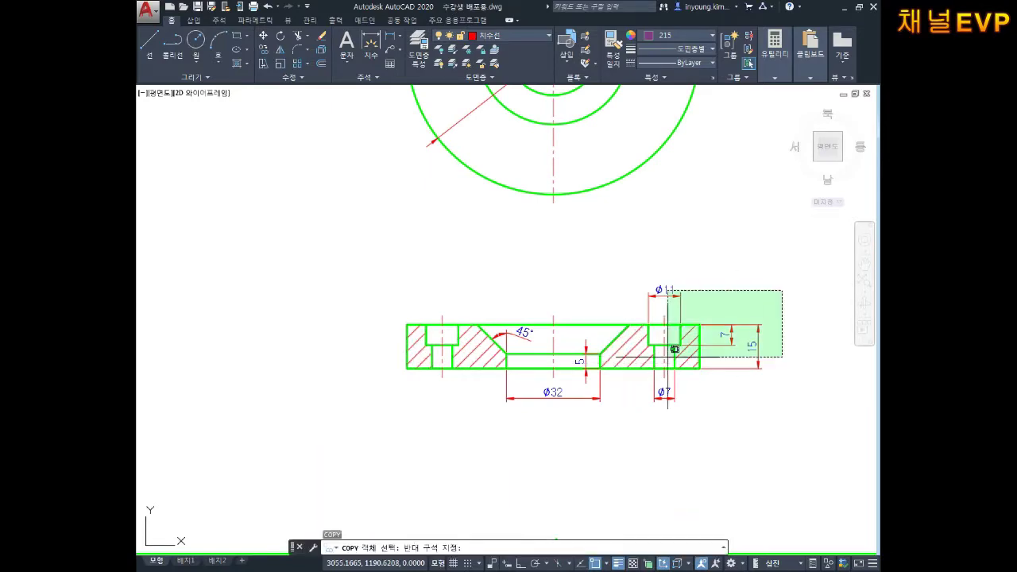
pyautogui.click(372, 451)
pyautogui.press('Return')
pyautogui.click(505, 341)
pyautogui.scroll(-5, 421, 409)
pyautogui.scroll(-2, 526, 357)
pyautogui.scroll(-2, 583, 278)
pyautogui.scroll(-2, 494, 284)
pyautogui.scroll(3, 508, 286)
pyautogui.scroll(2, 581, 295)
pyautogui.scroll(2, 568, 298)
pyautogui.scroll(1, 548, 314)
pyautogui.moveTo(584, 322); pyautogui.dragTo(453, 264, button='middle')
pyautogui.press('Escape')
pyautogui.press('Escape')
# - Erase the copy's φ32, φ7, 7, 15, φ11, 45° and 5 dimensions
pyautogui.click(712, 335)
pyautogui.click(645, 350)
pyautogui.moveTo(645, 350); pyautogui.dragTo(510, 382, button='middle')
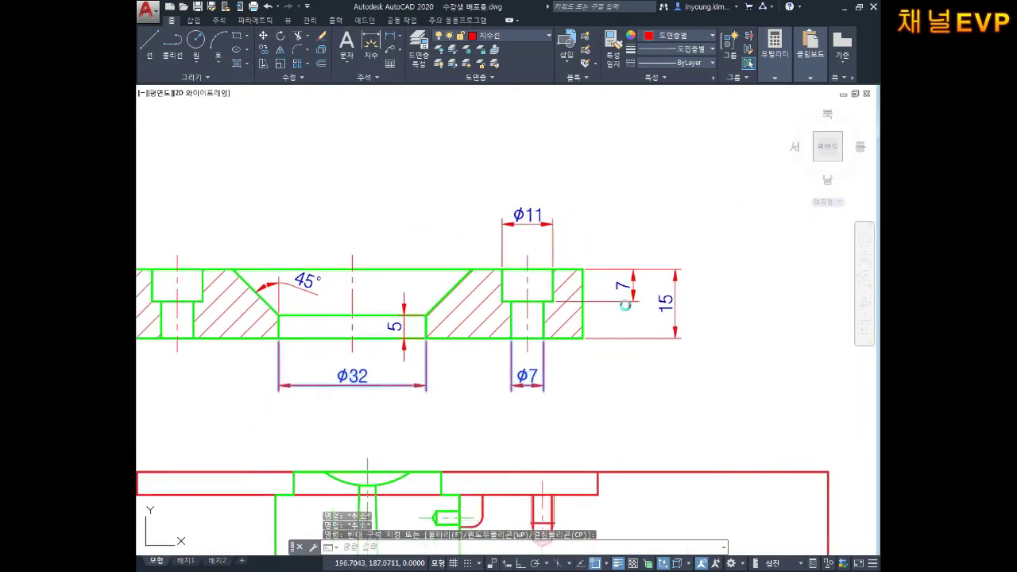
pyautogui.press('Delete')
pyautogui.click(681, 220)
pyautogui.click(613, 363)
pyautogui.press('Delete')
pyautogui.click(517, 229)
pyautogui.press('Delete')
pyautogui.moveTo(355, 232); pyautogui.dragTo(488, 230, button='middle')
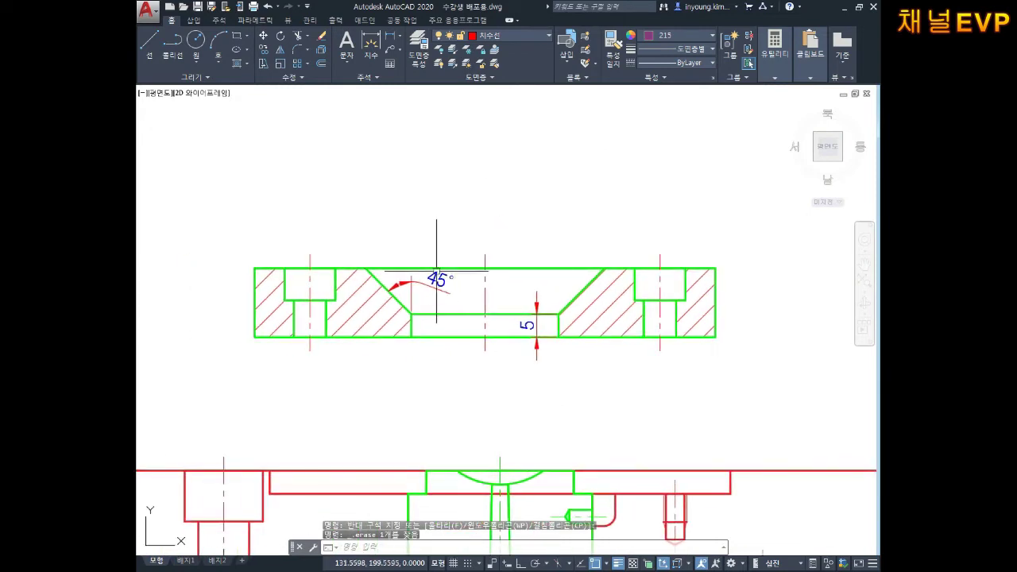
pyautogui.click(434, 278)
pyautogui.press('Delete')
pyautogui.click(546, 336)
pyautogui.press('Delete')
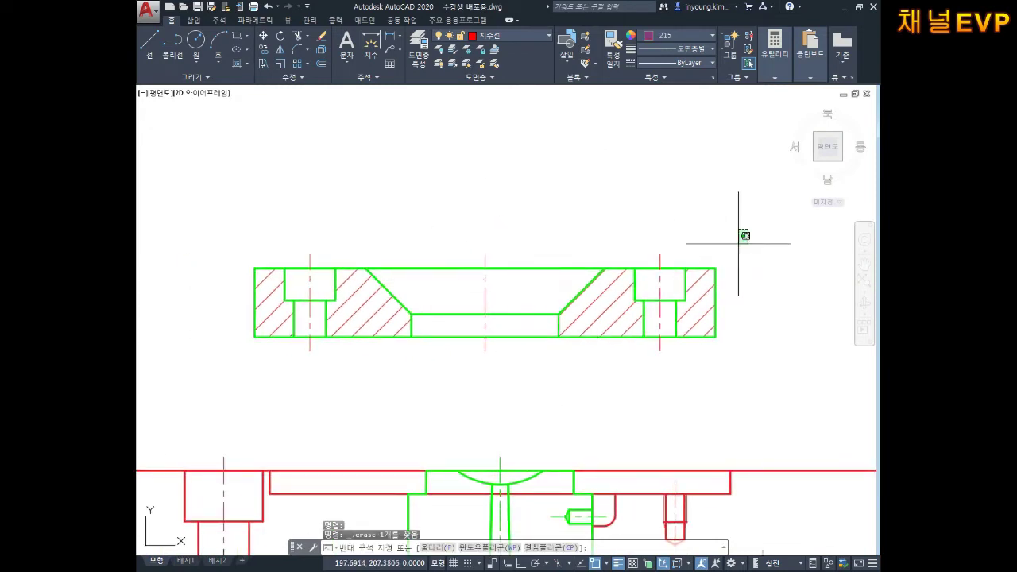
# - Erase the flange copy's hatching
pyautogui.click(783, 170)
pyautogui.press('Escape')
pyautogui.click(748, 229)
pyautogui.press('Escape')
pyautogui.press('Escape')
pyautogui.click(360, 312)
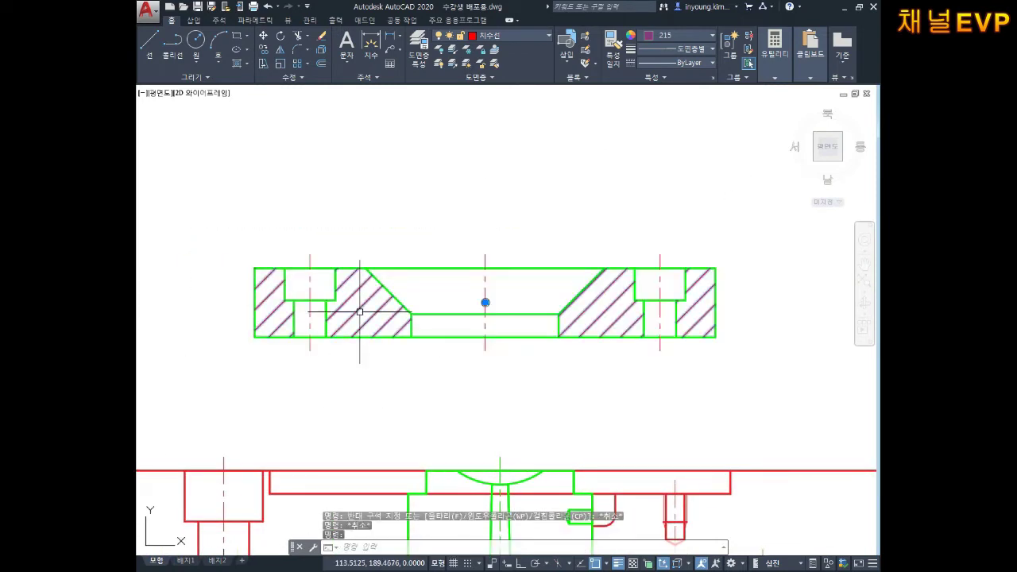
pyautogui.press('Delete')
# - Window-select the whole flange outline to recolour it
pyautogui.moveTo(535, 321); pyautogui.dragTo(572, 325, button='middle')
pyautogui.write('ㄷ')
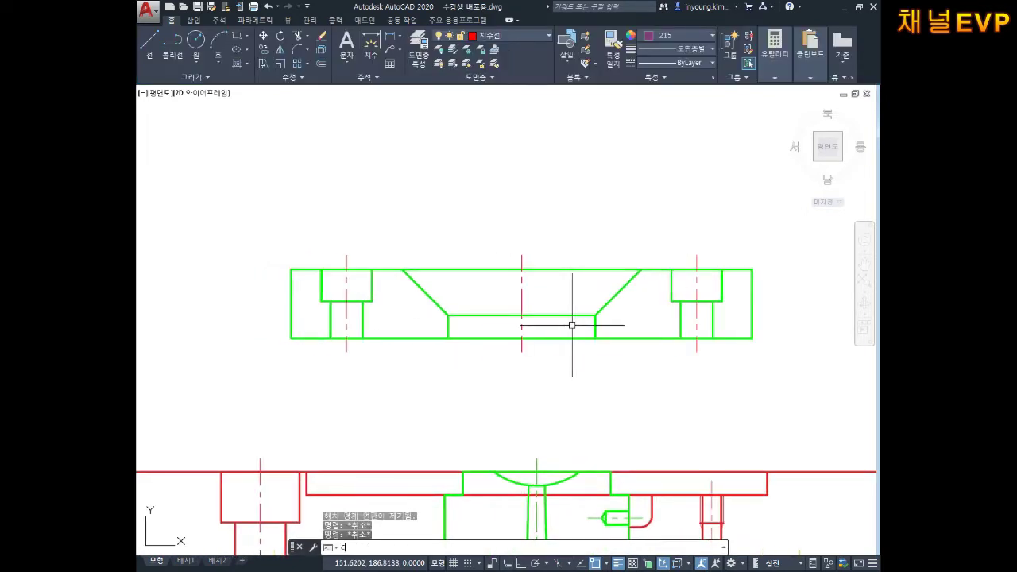
pyautogui.write('o')
pyautogui.press('Escape')
pyautogui.click(761, 227)
pyautogui.click(181, 416)
pyautogui.click(671, 36)
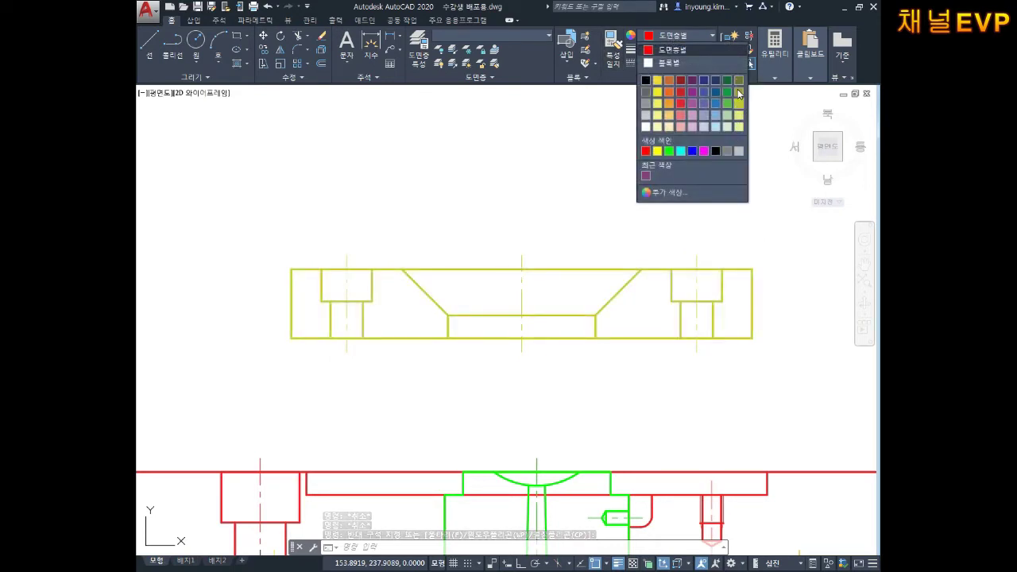
# - Colour the flange 19,103,52 dark green and start a block definition with B
pyautogui.click(727, 81)
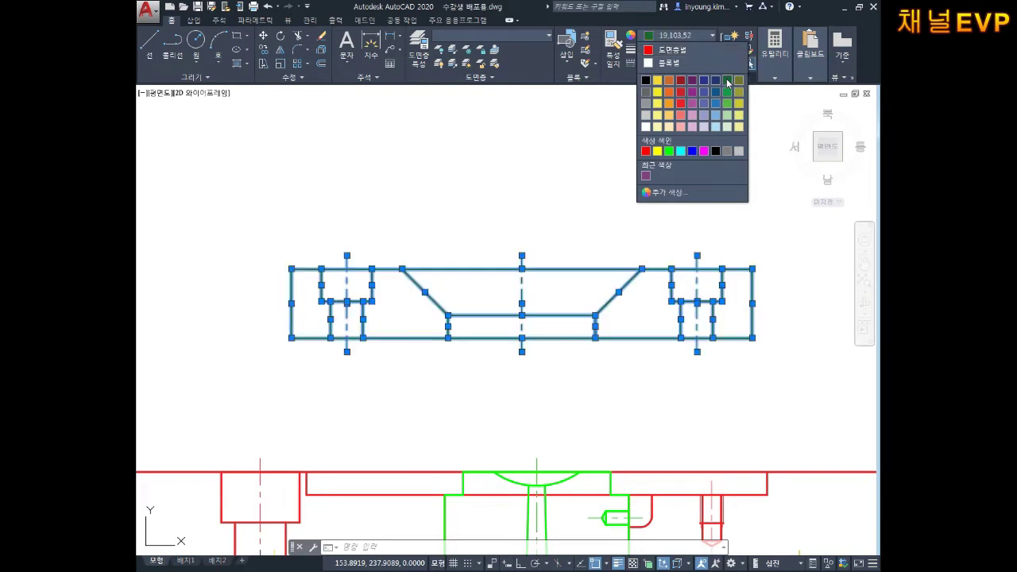
pyautogui.press('Escape')
pyautogui.press('Escape')
pyautogui.press('Escape')
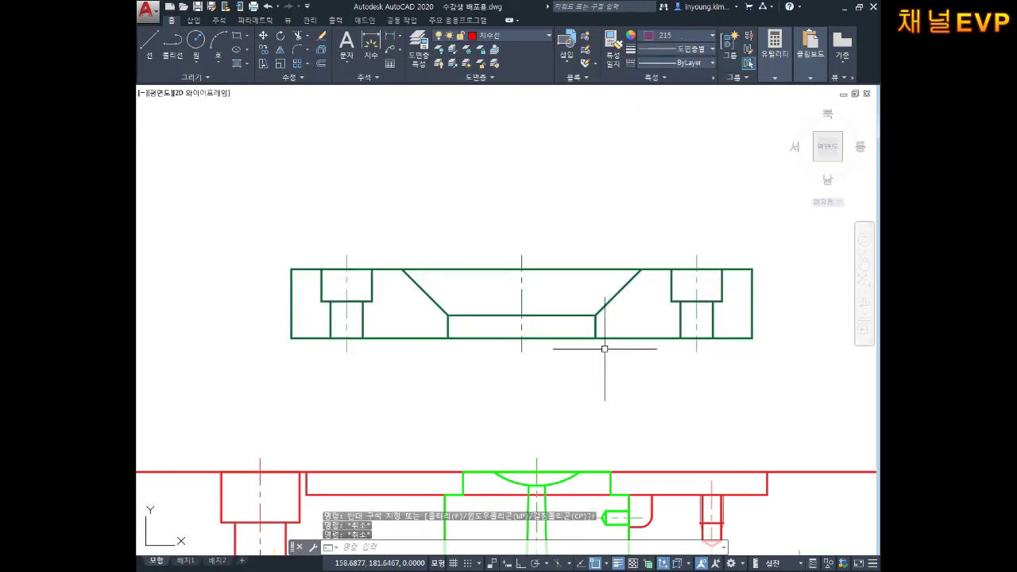
pyautogui.write('b')
pyautogui.press('Return')
pyautogui.write('앵커 로케이트링')
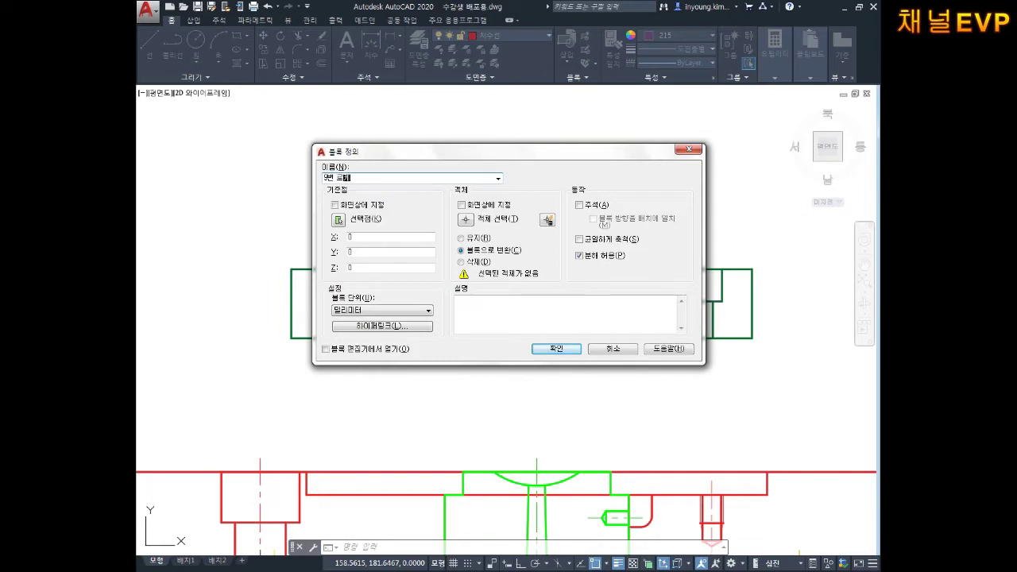
# - Redefine the block with a new base point on the plate and the green plate's 23 objects
pyautogui.click(344, 225)
pyautogui.click(521, 336)
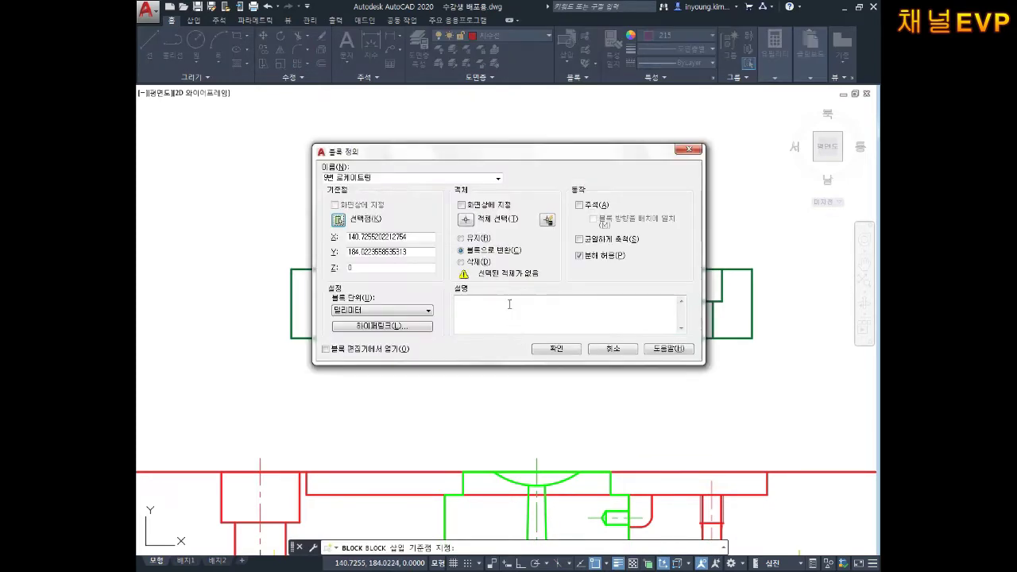
pyautogui.click(466, 222)
pyautogui.click(781, 226)
pyautogui.click(252, 429)
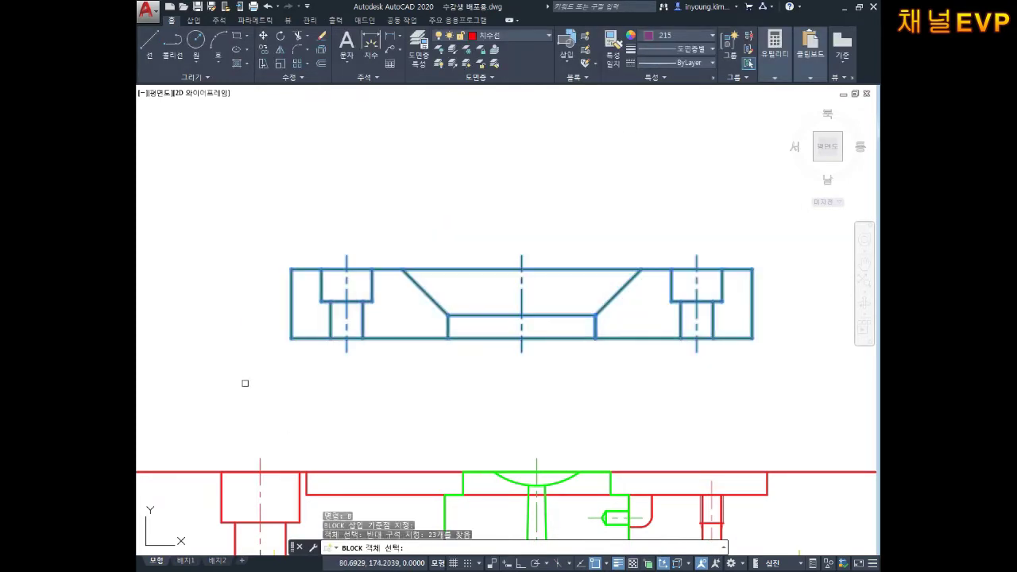
pyautogui.press('Return')
pyautogui.click(557, 349)
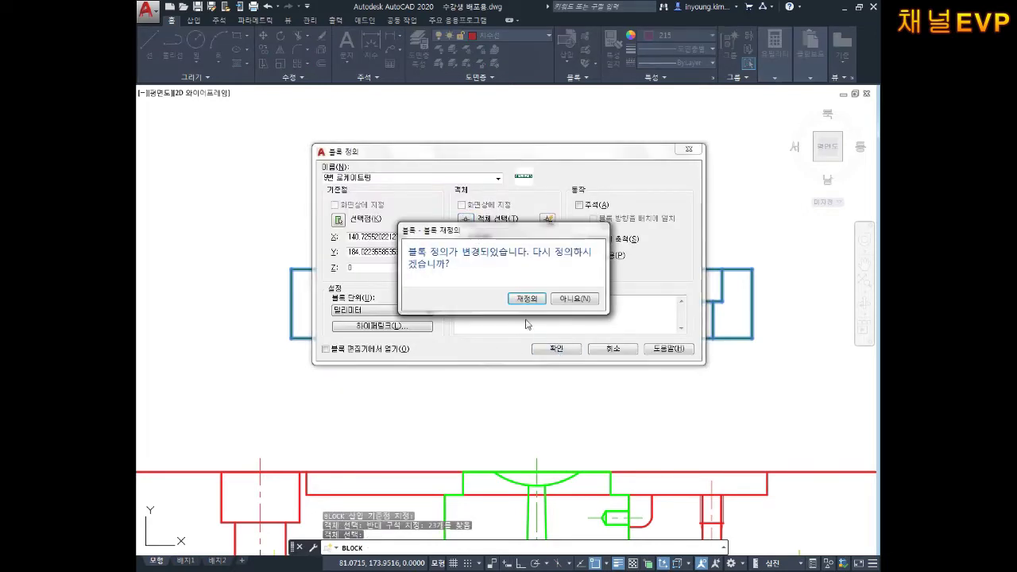
pyautogui.click(524, 299)
pyautogui.press('Escape')
pyautogui.press('Escape')
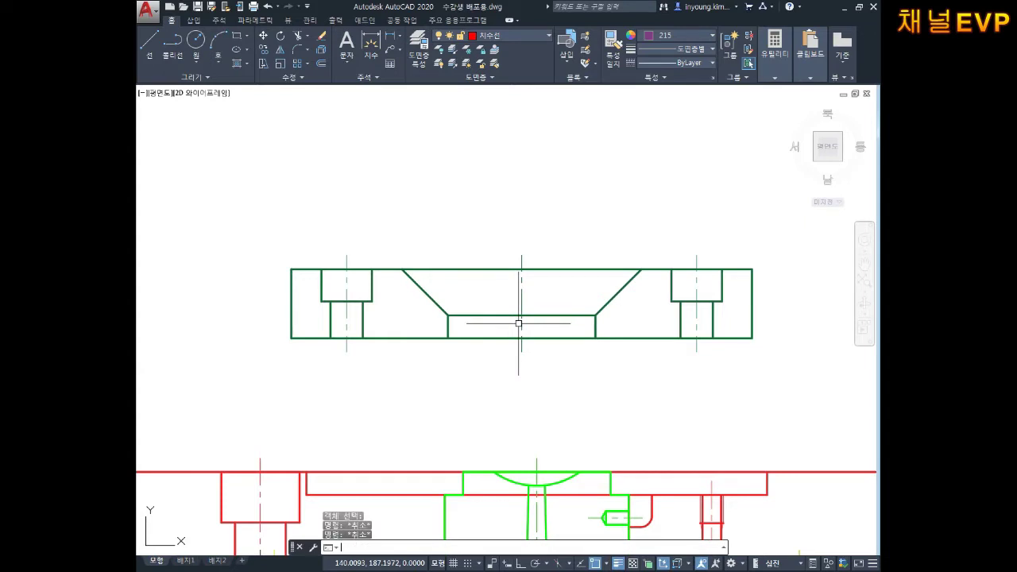
# - Start moving the green plate block from its base point, then cancel the move
pyautogui.write('m')
pyautogui.press('Return')
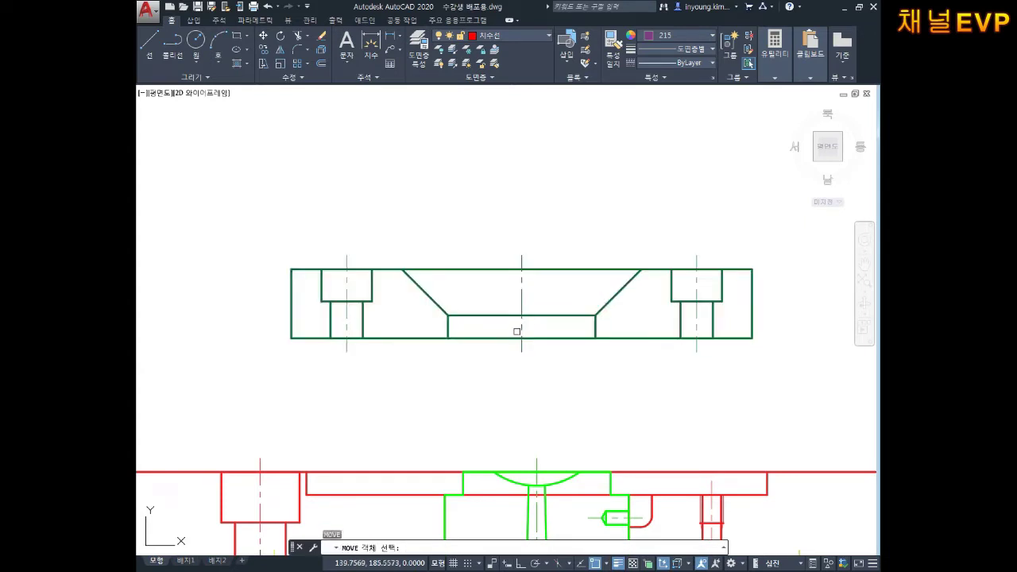
pyautogui.click(536, 338)
pyautogui.press('Return')
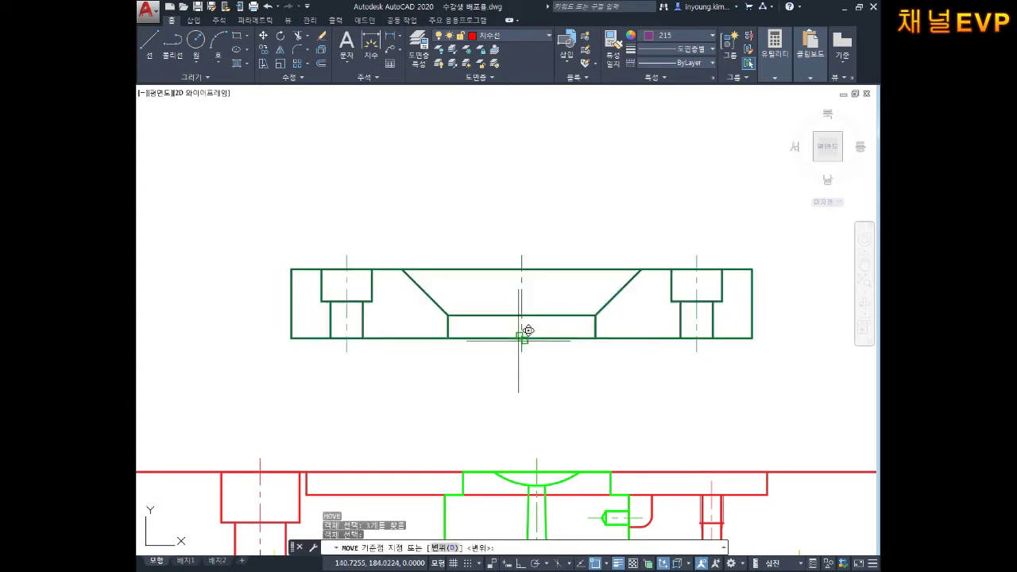
pyautogui.click(521, 338)
pyautogui.scroll(4, 584, 377)
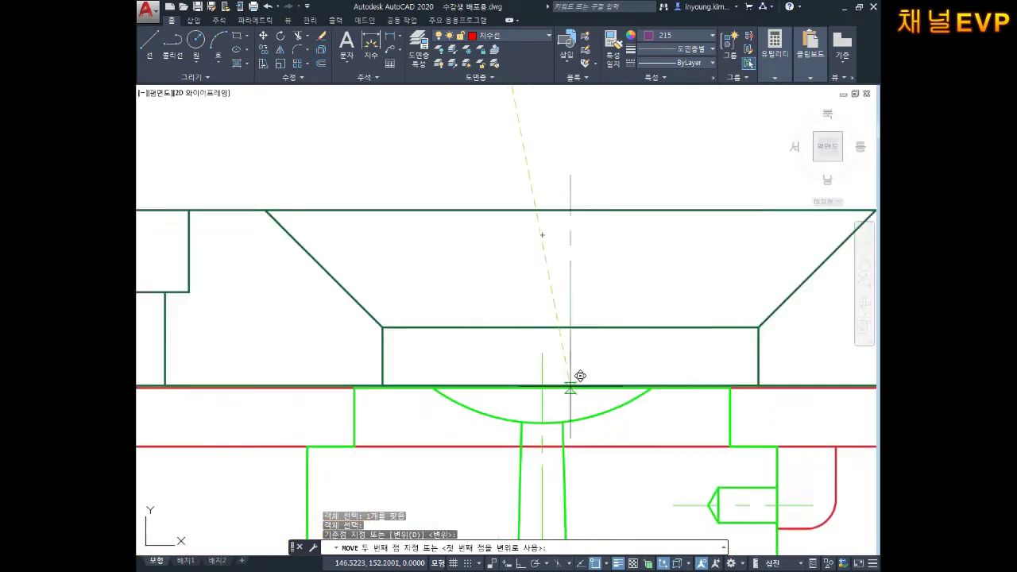
pyautogui.scroll(-2, 580, 375)
pyautogui.press('Escape')
pyautogui.press('Escape')
# - Zoom and pan out to view the whole mold assembly
pyautogui.scroll(-2, 653, 455)
pyautogui.scroll(-2, 653, 454)
pyautogui.scroll(-1, 604, 390)
pyautogui.moveTo(635, 294); pyautogui.dragTo(620, 371, button='middle')
pyautogui.scroll(-2, 621, 372)
pyautogui.scroll(-3, 604, 333)
pyautogui.scroll(2, 590, 300)
pyautogui.moveTo(590, 300); pyautogui.dragTo(612, 320, button='middle')
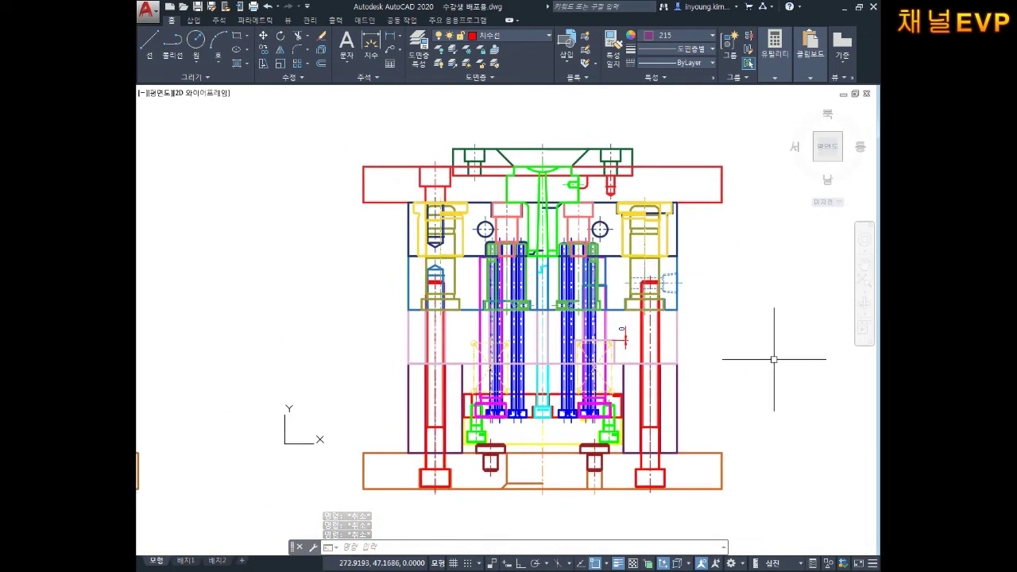
pyautogui.scroll(-3, 739, 325)
# - Find the spring (스프링) balloon and change its number from 22 to 23
pyautogui.scroll(-2, 667, 291)
pyautogui.moveTo(627, 291)
pyautogui.mouseDown(button='middle')
pyautogui.moveTo(697, 234)
pyautogui.moveTo(655, 265)
pyautogui.mouseUp(button='middle')
pyautogui.scroll(3, 653, 266)
pyautogui.scroll(3, 631, 238)
pyautogui.scroll(2, 631, 301)
pyautogui.scroll(-1, 634, 319)
pyautogui.scroll(-3, 635, 319)
pyautogui.moveTo(305, 363); pyautogui.dragTo(527, 386, button='middle')
pyautogui.scroll(4, 527, 387)
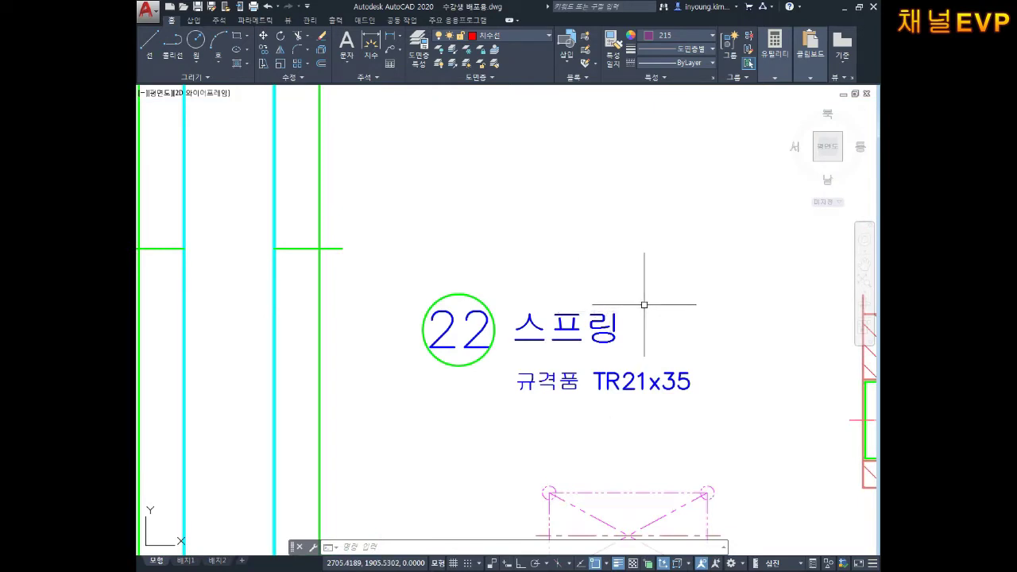
pyautogui.scroll(-2, 652, 297)
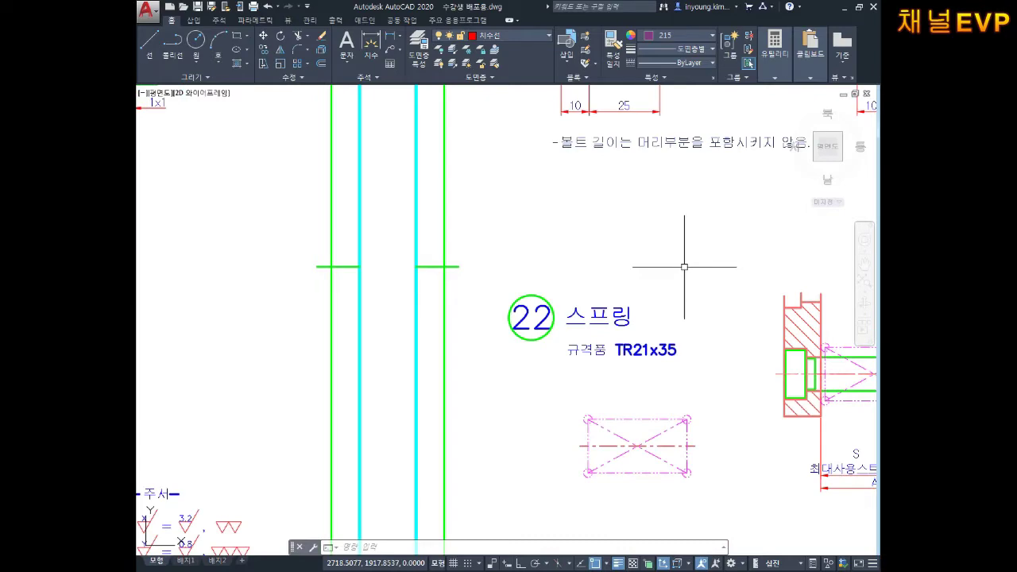
pyautogui.scroll(-2, 619, 262)
pyautogui.scroll(-1, 603, 258)
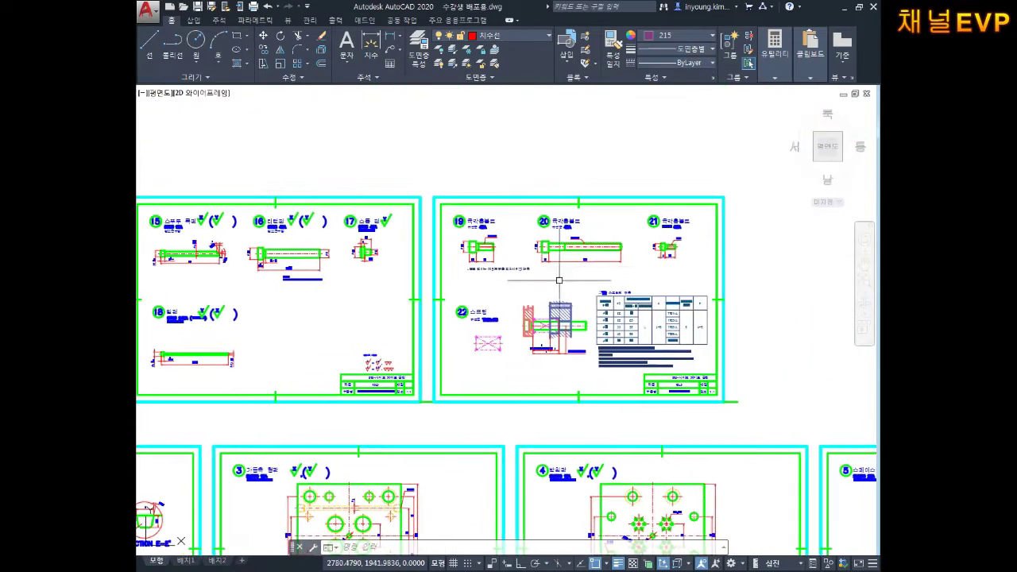
pyautogui.scroll(2, 602, 258)
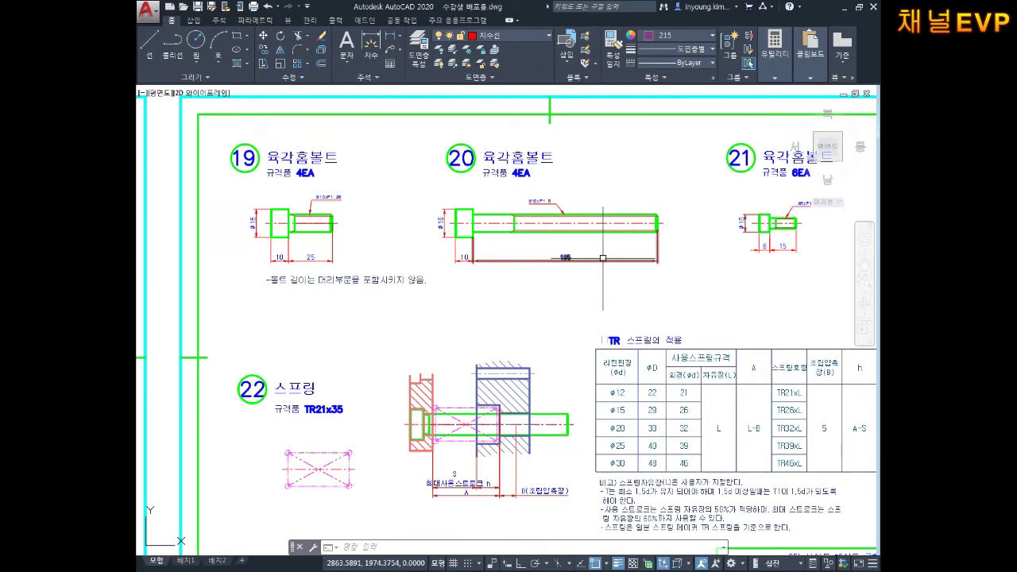
pyautogui.scroll(-2, 603, 259)
pyautogui.scroll(2, 480, 310)
pyautogui.scroll(2, 509, 290)
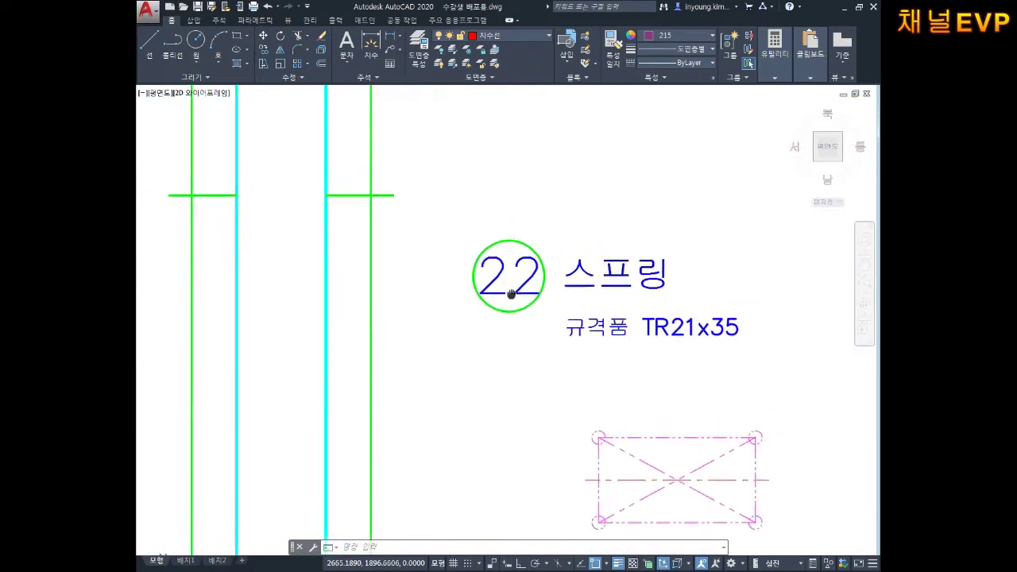
pyautogui.doubleClick(524, 284)
pyautogui.hotkey('shift', 'Left')
pyautogui.write('3')
pyautogui.click(560, 229)
# - Pan across part sheets 15–23 and centre the sheet with items 19–23
pyautogui.scroll(-4, 563, 230)
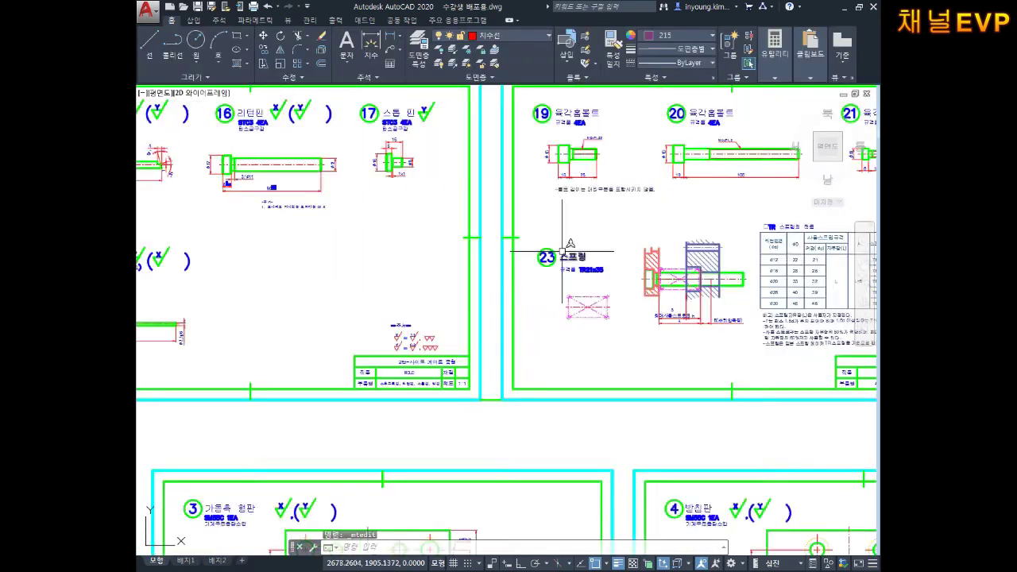
pyautogui.scroll(-2, 562, 251)
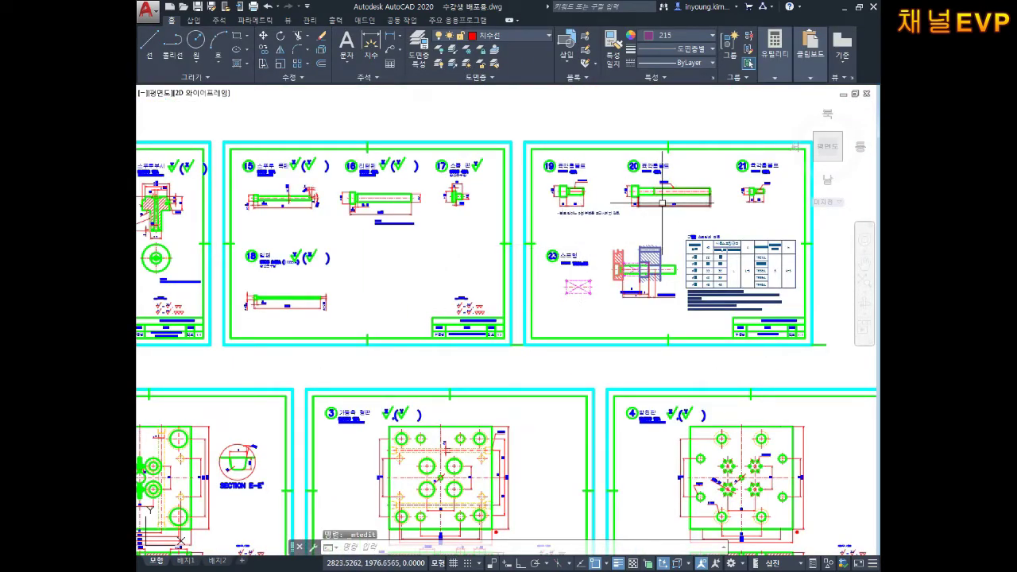
pyautogui.scroll(2, 662, 204)
pyautogui.scroll(3, 664, 202)
pyautogui.scroll(-1, 556, 209)
pyautogui.scroll(1, 518, 248)
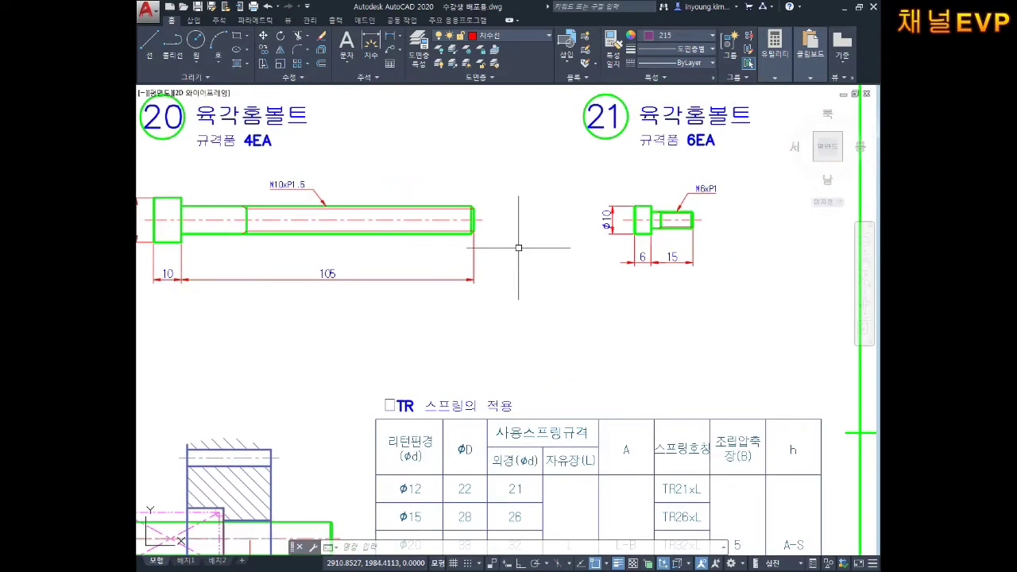
pyautogui.scroll(-3, 523, 247)
pyautogui.moveTo(531, 240); pyautogui.dragTo(674, 230, button='middle')
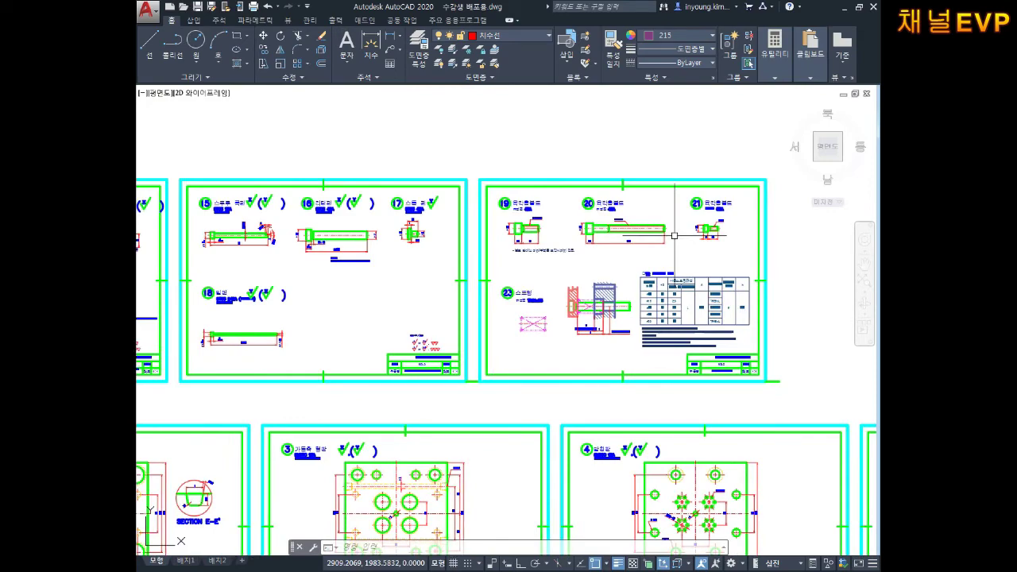
pyautogui.scroll(3, 630, 210)
pyautogui.scroll(-2, 567, 271)
pyautogui.moveTo(513, 306); pyautogui.dragTo(673, 269, button='middle')
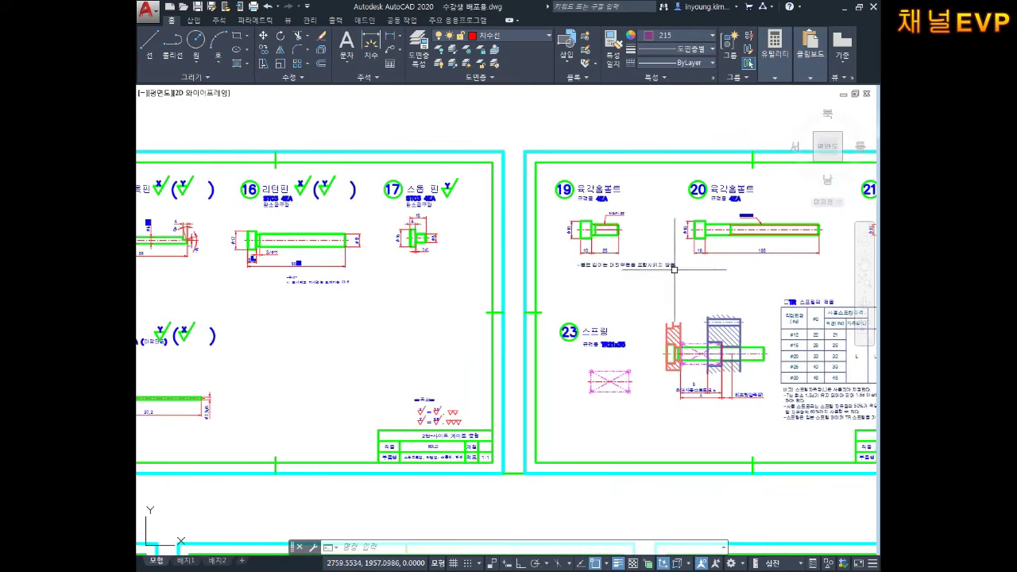
pyautogui.moveTo(596, 290)
pyautogui.mouseDown(button='middle')
pyautogui.moveTo(739, 270)
pyautogui.moveTo(661, 285)
pyautogui.mouseUp(button='middle')
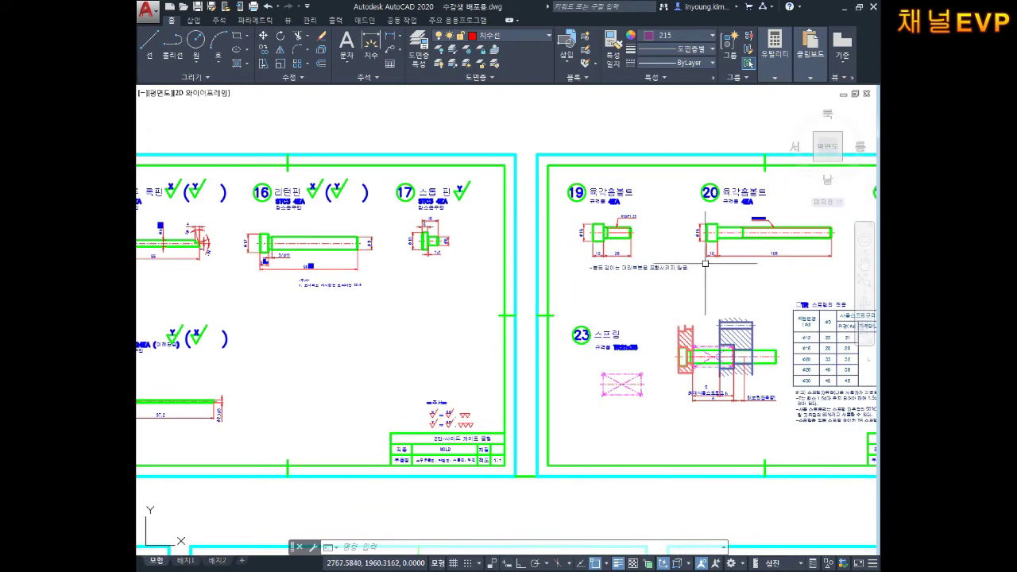
pyautogui.moveTo(705, 263); pyautogui.dragTo(649, 277, button='middle')
pyautogui.scroll(2, 614, 251)
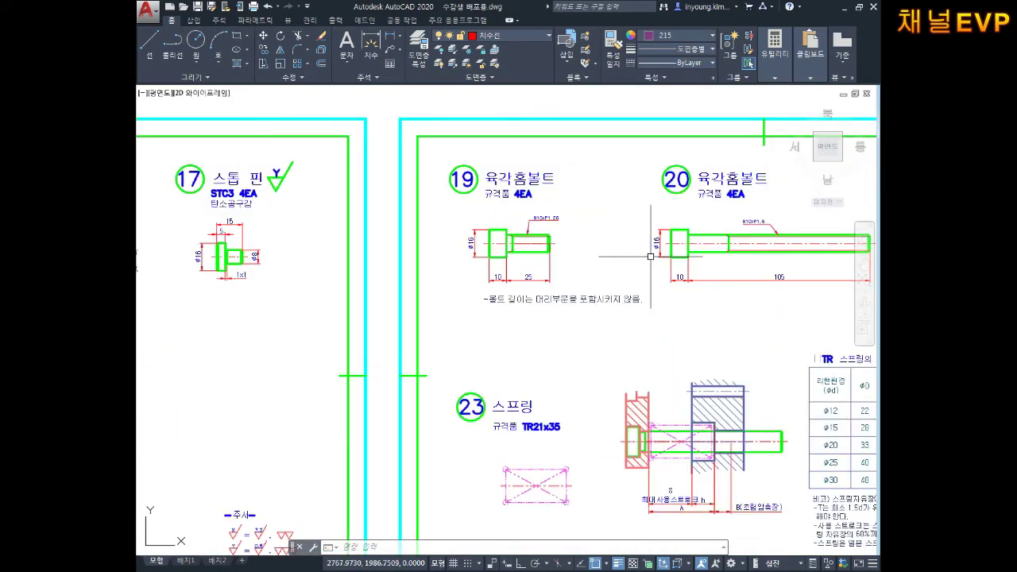
pyautogui.scroll(-4, 685, 256)
pyautogui.moveTo(682, 258); pyautogui.dragTo(641, 259, button='middle')
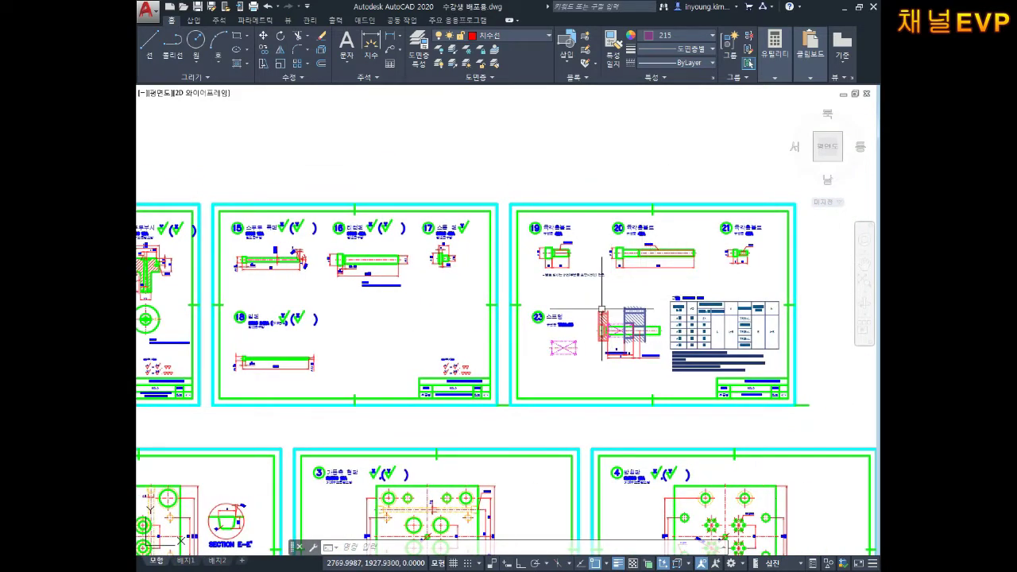
pyautogui.moveTo(470, 308); pyautogui.dragTo(544, 292, button='middle')
pyautogui.moveTo(435, 294); pyautogui.dragTo(462, 294, button='middle')
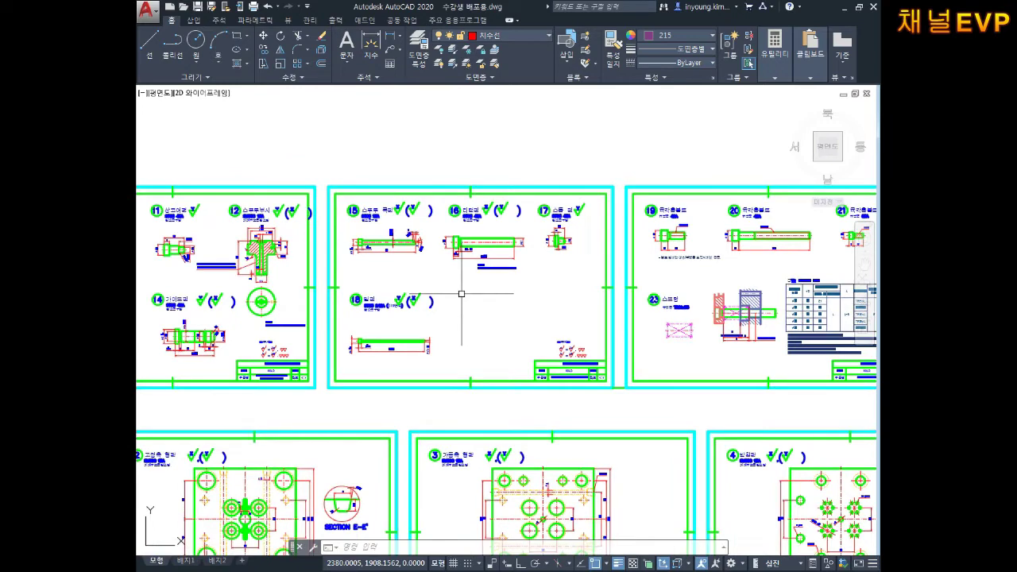
pyautogui.scroll(2, 494, 231)
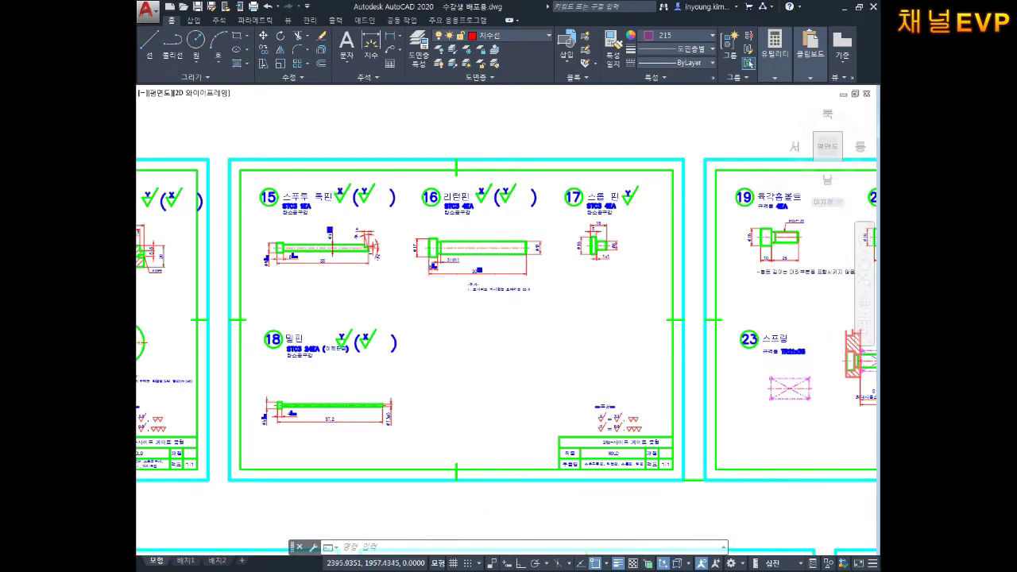
pyautogui.scroll(-2, 481, 251)
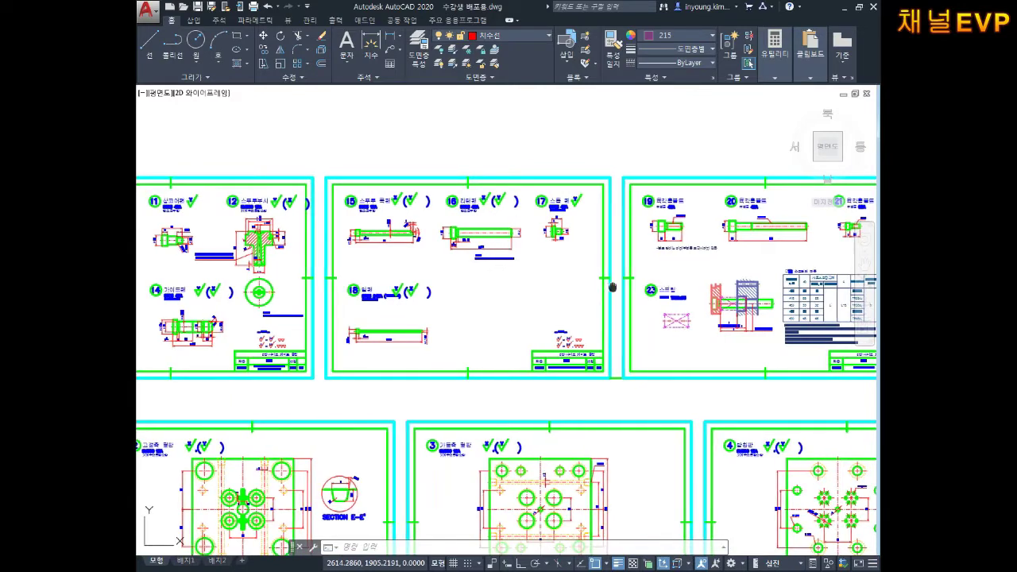
pyautogui.moveTo(780, 270); pyautogui.dragTo(647, 290, button='middle')
pyautogui.scroll(-3, 734, 268)
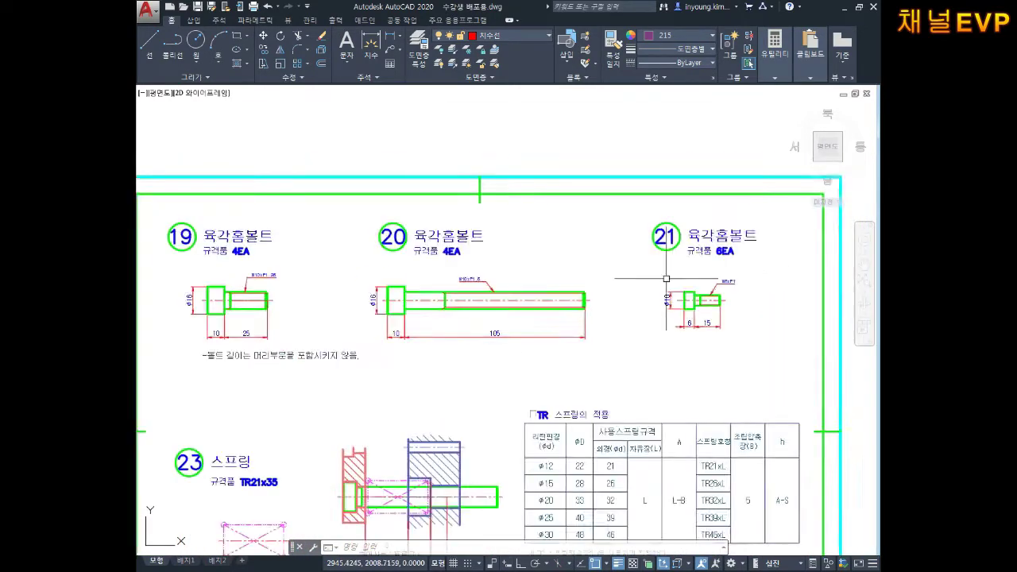
pyautogui.scroll(4, 641, 292)
# - Copy the bolt 21 detail with CO and place the copy near the assembly
pyautogui.press('Escape')
pyautogui.write('co')
pyautogui.press('Return')
pyautogui.click(725, 232)
pyautogui.click(486, 418)
pyautogui.press('Return')
pyautogui.click(598, 309)
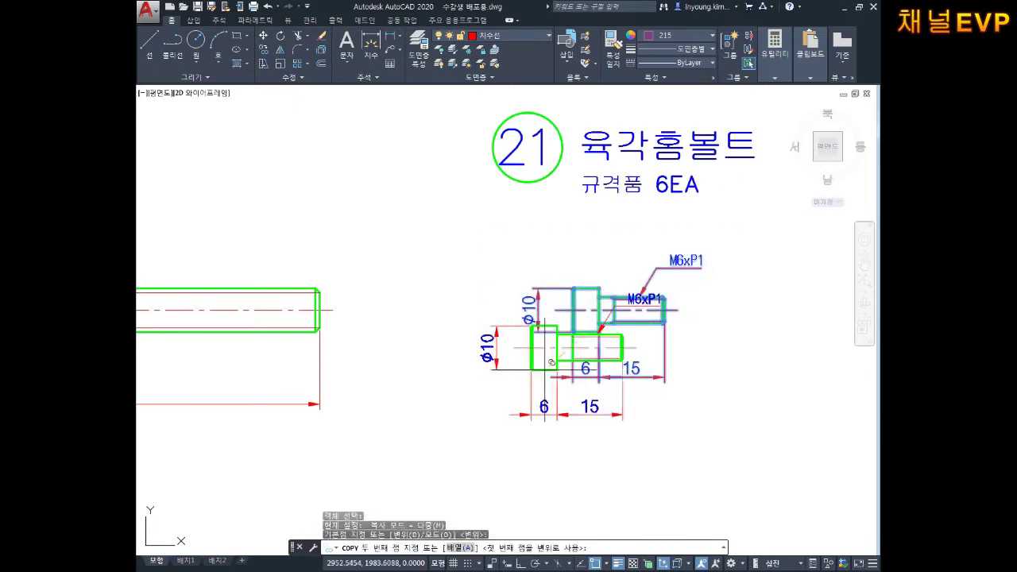
pyautogui.scroll(-2, 572, 318)
pyautogui.scroll(-2, 548, 294)
pyautogui.scroll(-1, 522, 275)
pyautogui.scroll(1, 413, 415)
pyautogui.scroll(3, 413, 356)
pyautogui.scroll(2, 522, 306)
# - Erase the copy's 6, 15 and ⌀10 dimensions and its leader
pyautogui.press('Escape')
pyautogui.click(579, 350)
pyautogui.click(476, 359)
pyautogui.press('Delete')
pyautogui.click(486, 308)
pyautogui.press('Delete')
pyautogui.scroll(1, 590, 288)
pyautogui.click(558, 282)
pyautogui.press('Delete')
# - Colour the copied bolt dark blue 41,49,137
pyautogui.click(659, 236)
pyautogui.click(434, 356)
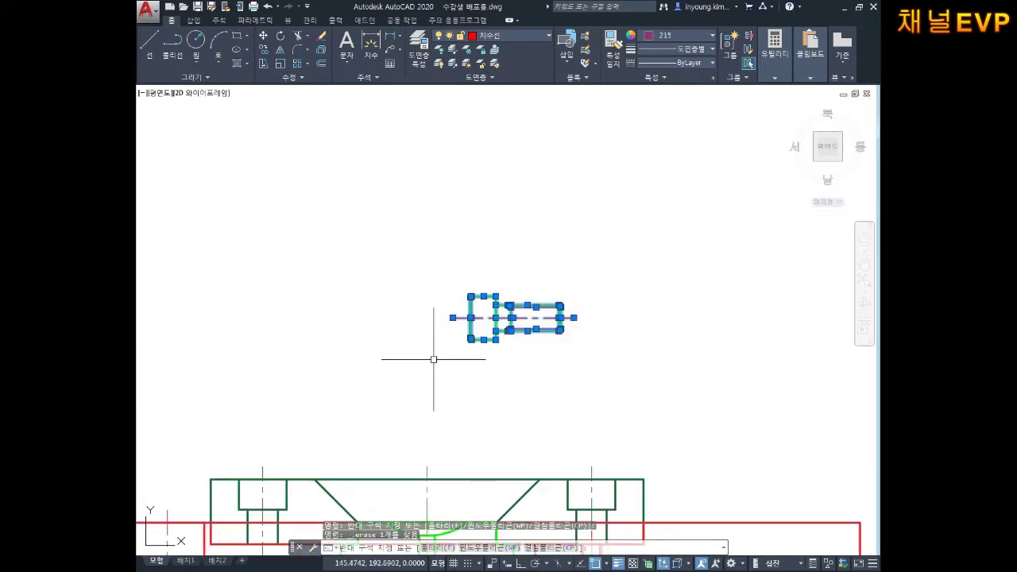
pyautogui.click(684, 39)
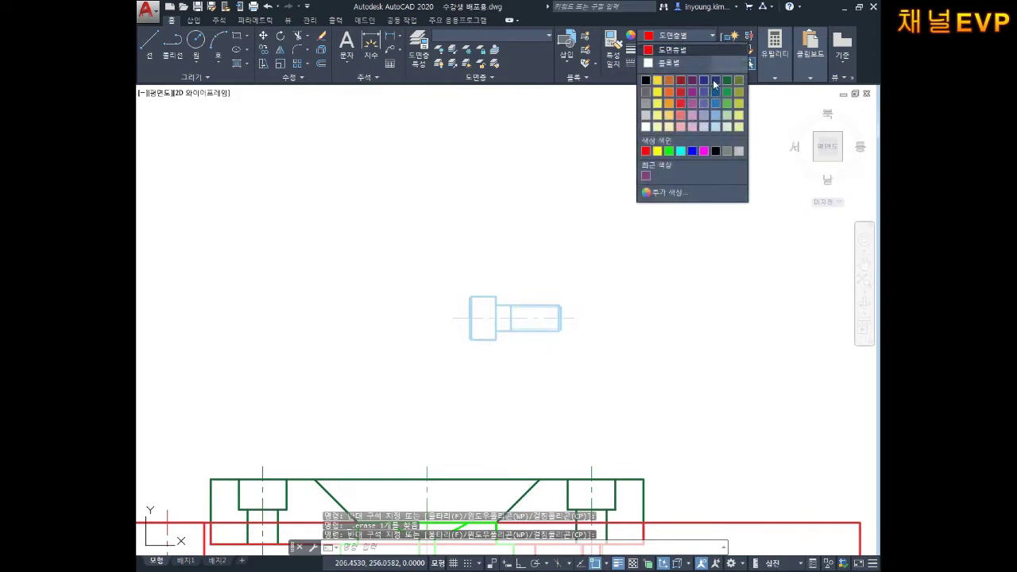
pyautogui.click(705, 81)
pyautogui.press('Escape')
pyautogui.press('Escape')
pyautogui.press('Escape')
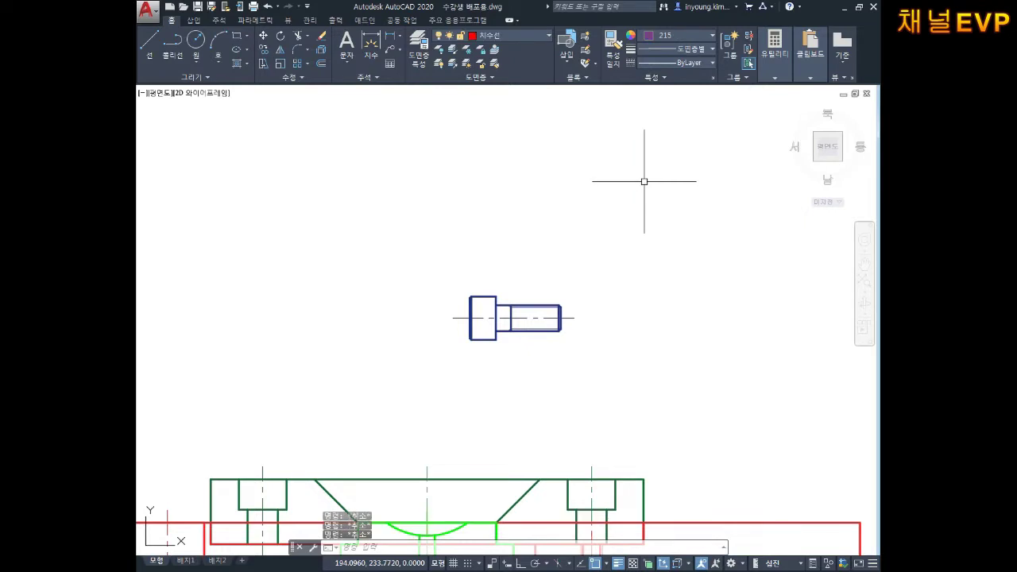
pyautogui.write('b')
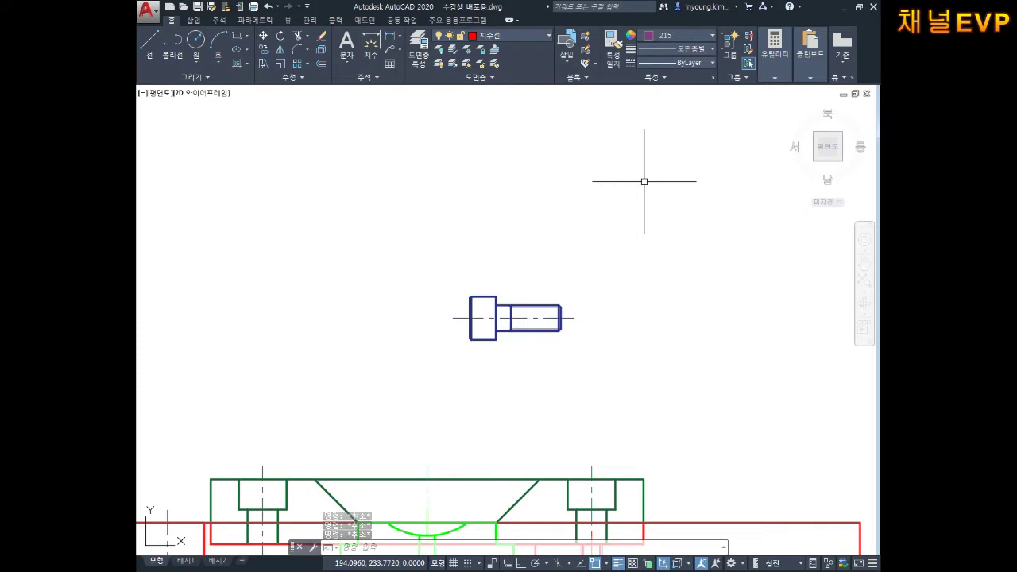
pyautogui.press('Return')
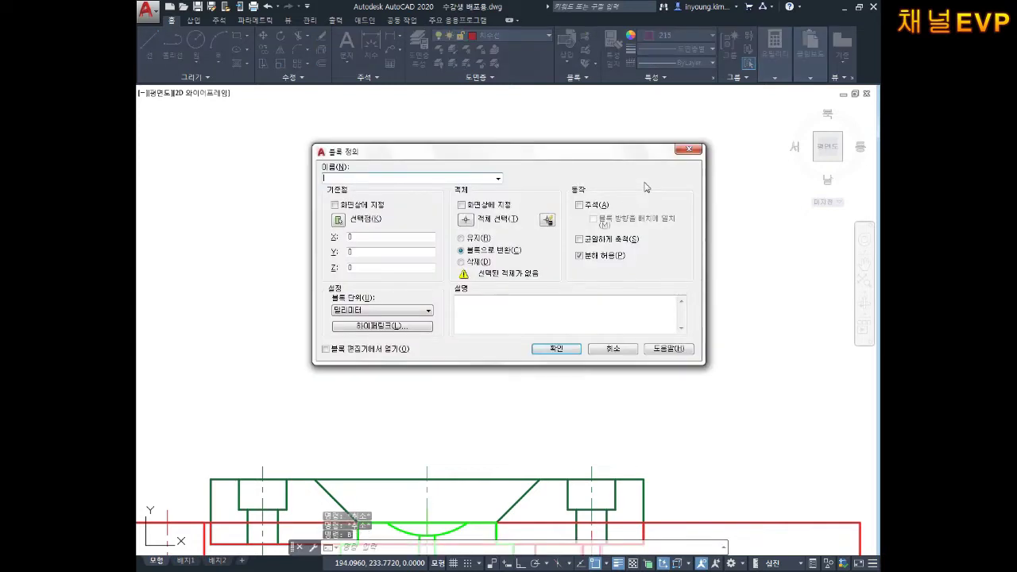
# - Save the dark blue bolt's 19 objects as block '22번 M6x15', based at the head's left edge
pyautogui.write('2')
pyautogui.write('2')
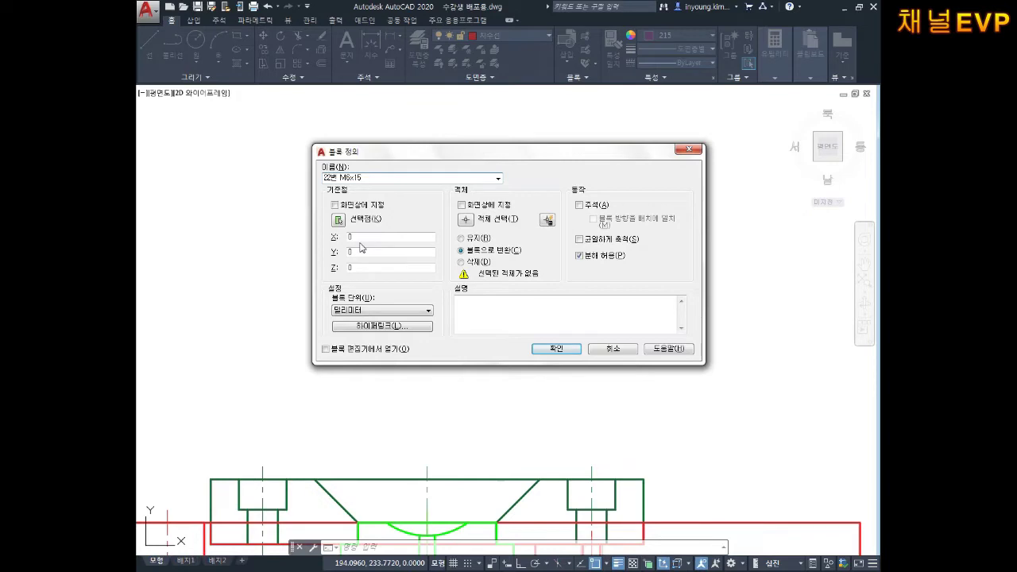
pyautogui.click(338, 220)
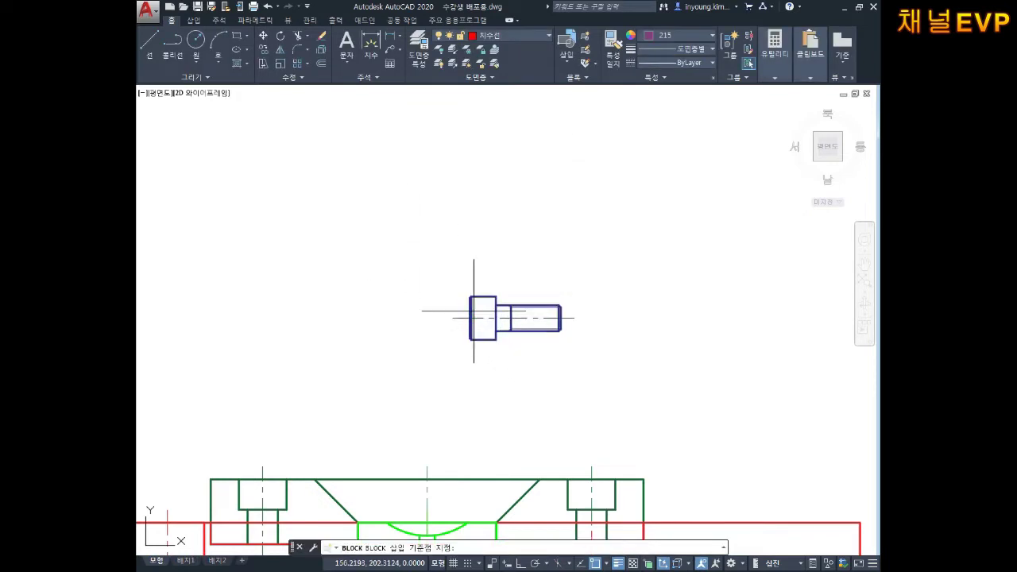
pyautogui.scroll(4, 483, 315)
pyautogui.click(517, 322)
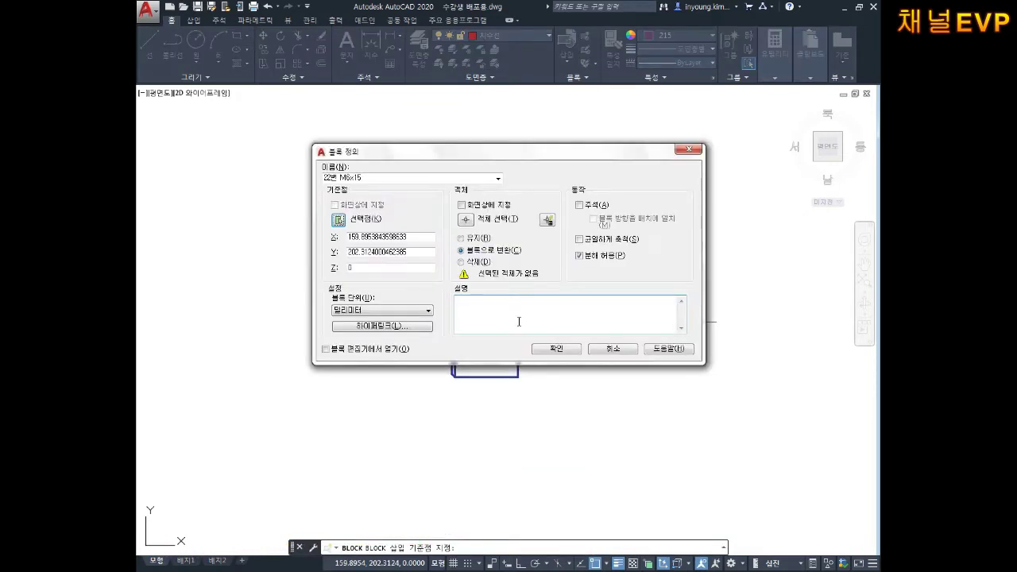
pyautogui.click(468, 220)
pyautogui.click(723, 227)
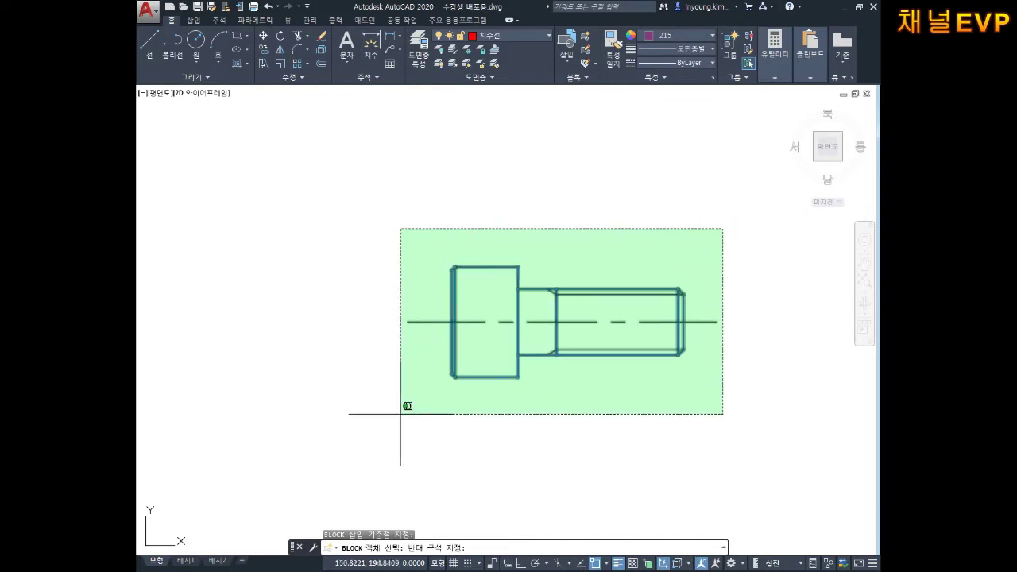
pyautogui.click(351, 408)
pyautogui.press('Return')
pyautogui.click(556, 350)
pyautogui.moveTo(545, 351); pyautogui.dragTo(635, 302, button='middle')
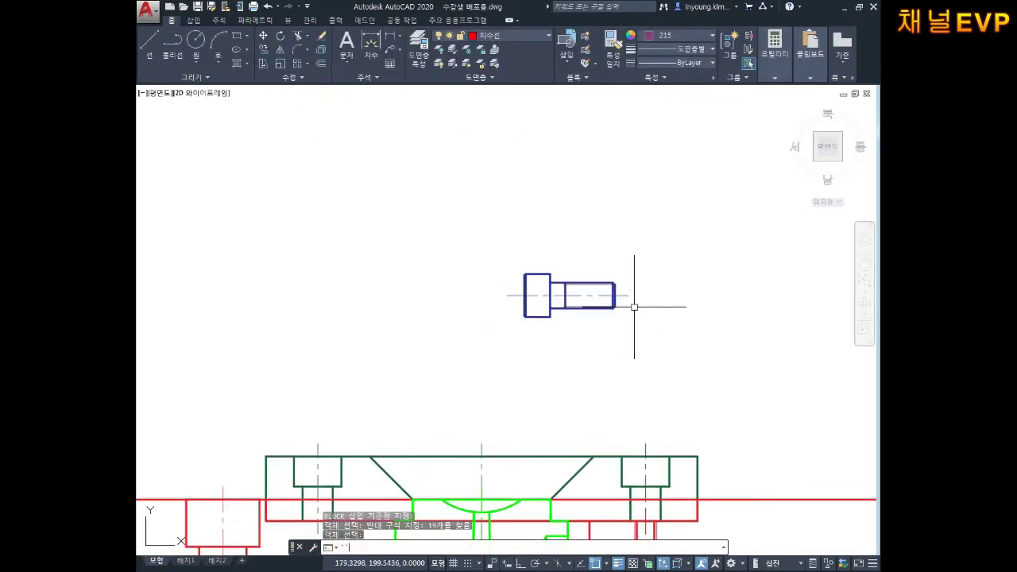
# - Rotate the bolt -90° about its head so it stands upright
pyautogui.press('Escape')
pyautogui.press('Escape')
pyautogui.write('o')
pyautogui.press('Return')
pyautogui.click(708, 223)
pyautogui.click(459, 416)
pyautogui.press('Return')
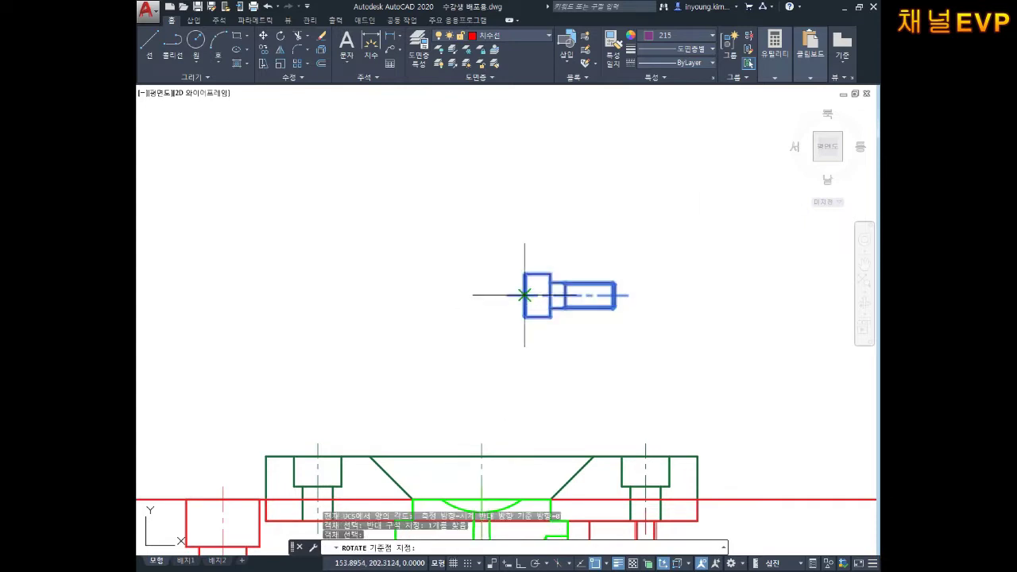
pyautogui.click(524, 296)
pyautogui.press('Return')
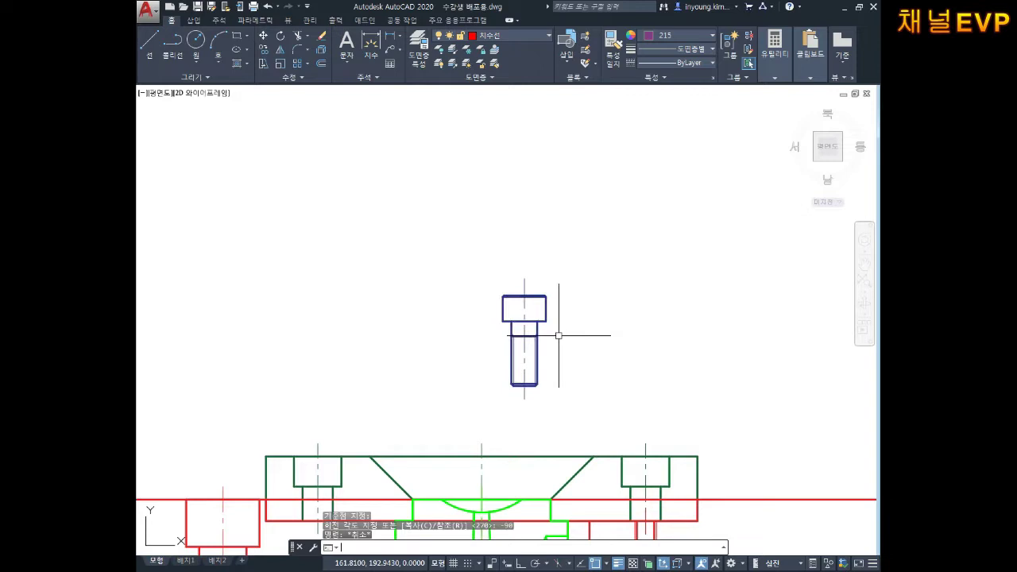
# - Copy the upright bolt into the mold's top clamp plate
pyautogui.press('Escape')
pyautogui.press('Escape')
pyautogui.press('Escape')
pyautogui.write('co')
pyautogui.press('Return')
pyautogui.click(574, 259)
pyautogui.click(479, 393)
pyautogui.press('Return')
pyautogui.scroll(3, 552, 331)
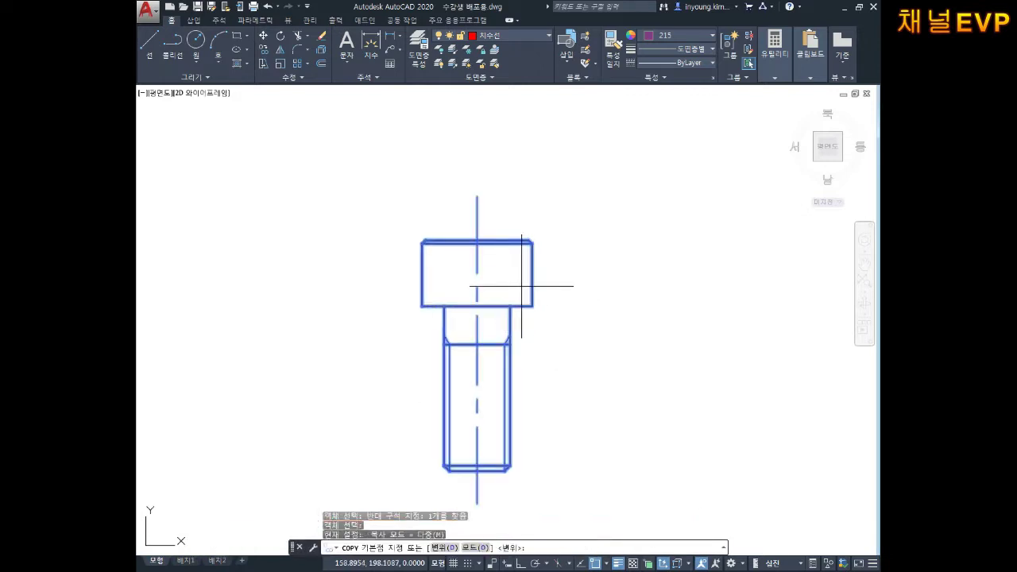
pyautogui.click(477, 305)
pyautogui.scroll(-3, 492, 301)
pyautogui.scroll(3, 567, 288)
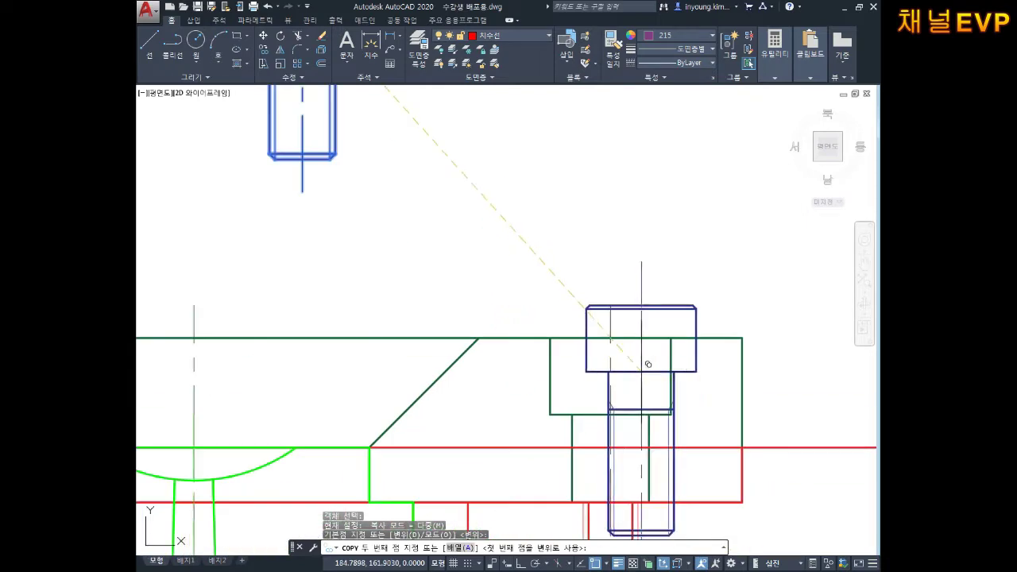
pyautogui.click(610, 413)
# - End the copy and bring the right mold assembly into view
pyautogui.scroll(-5, 420, 278)
pyautogui.scroll(-4, 424, 291)
pyautogui.scroll(2, 377, 297)
pyautogui.scroll(5, 370, 300)
pyautogui.scroll(-3, 476, 318)
pyautogui.moveTo(570, 325); pyautogui.dragTo(395, 315, button='middle')
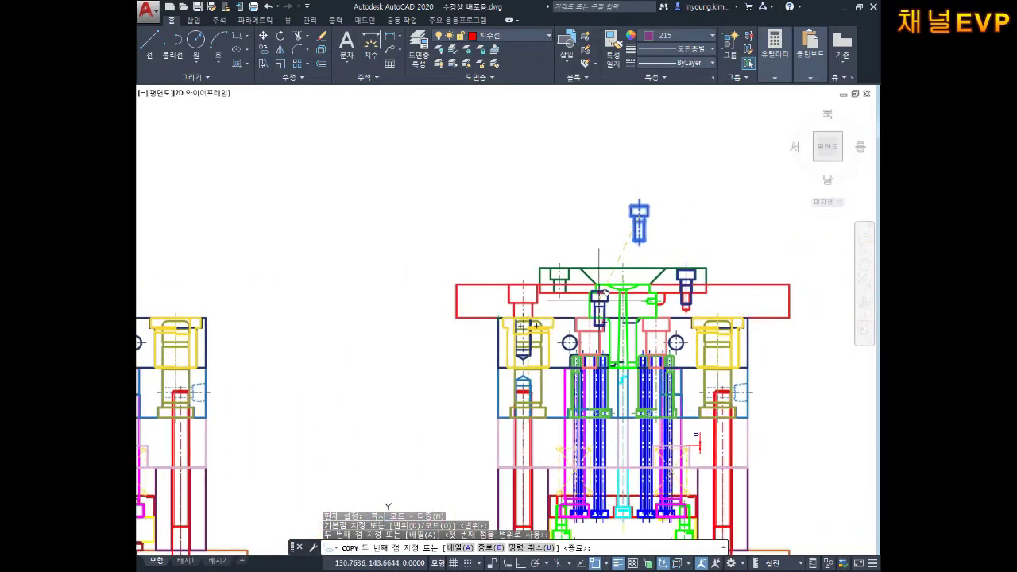
pyautogui.scroll(3, 635, 222)
pyautogui.scroll(2, 620, 239)
pyautogui.press('Escape')
pyautogui.press('Escape')
pyautogui.press('Escape')
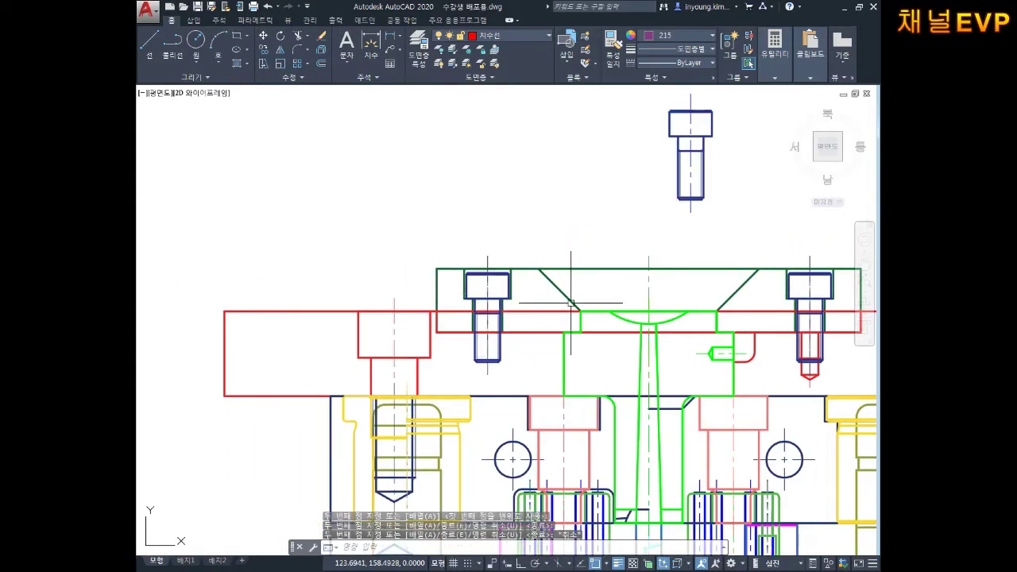
pyautogui.scroll(-2, 627, 286)
# - Select both top-plate bolts for another copy, then cancel it after setting the base point
pyautogui.write('co')
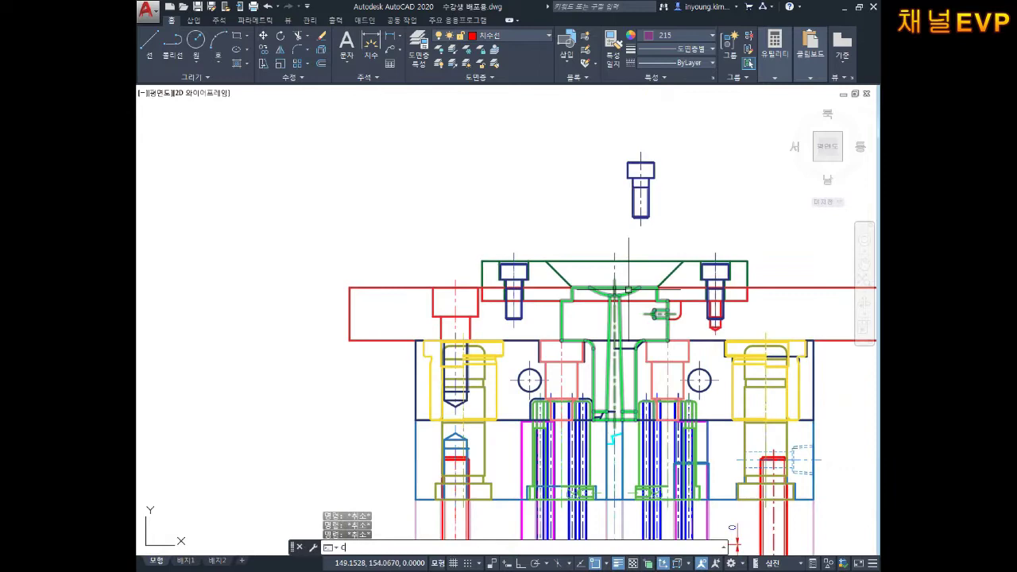
pyautogui.press('Return')
pyautogui.moveTo(618, 280); pyautogui.dragTo(541, 282, button='middle')
pyautogui.click(722, 245)
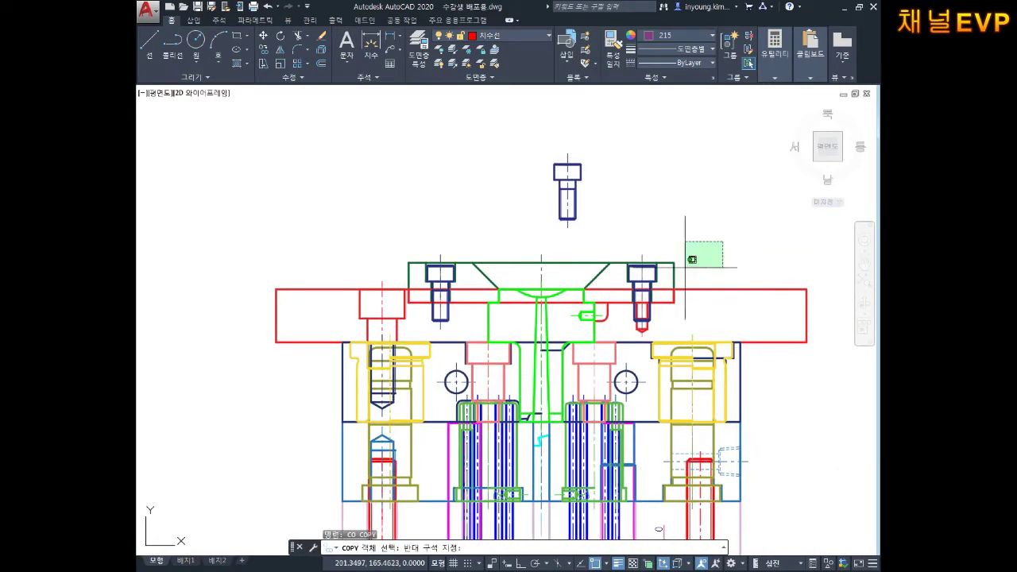
pyautogui.click(634, 311)
pyautogui.click(486, 222)
pyautogui.click(428, 271)
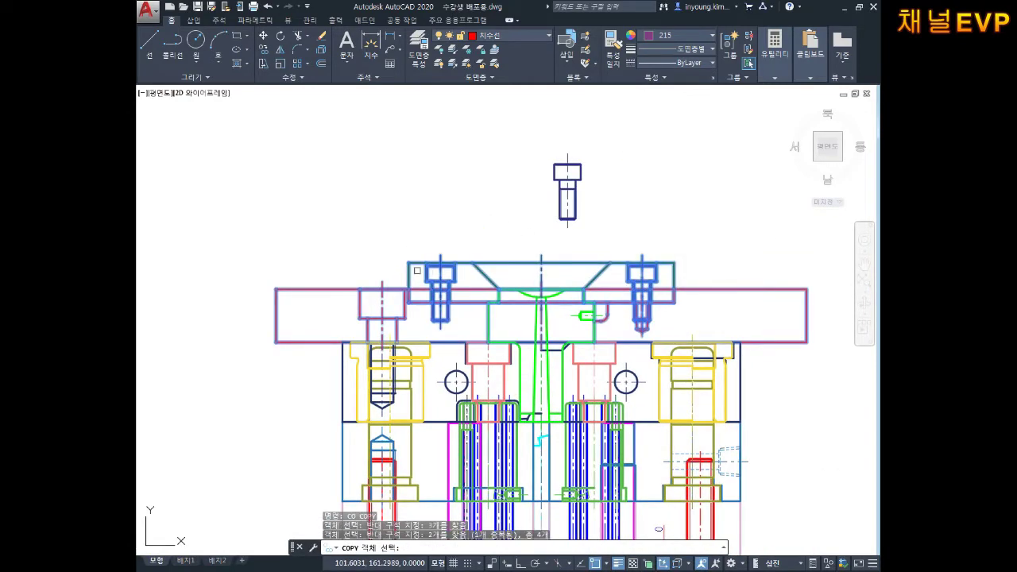
pyautogui.press('Return')
pyautogui.scroll(2, 565, 290)
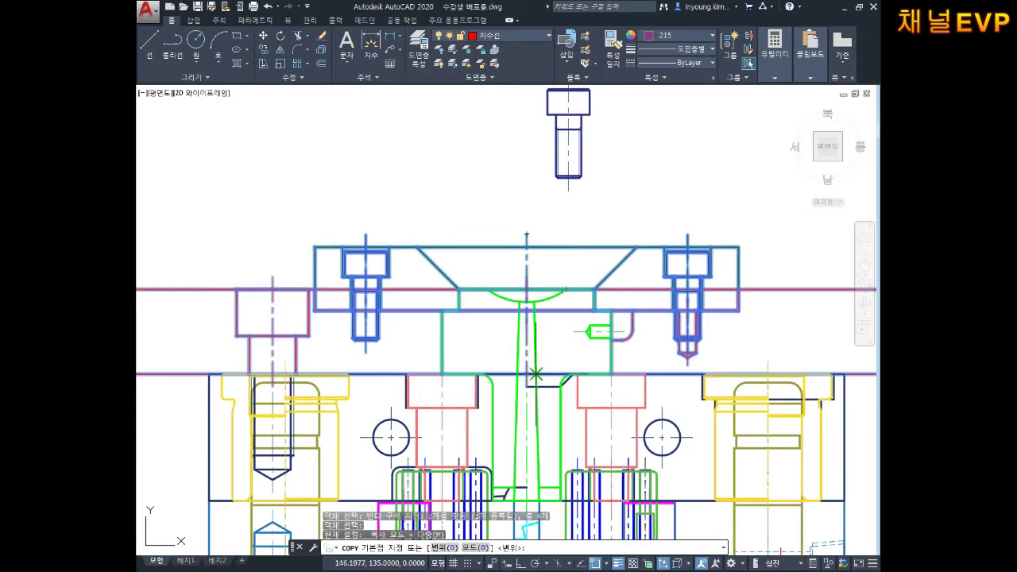
pyautogui.scroll(3, 541, 300)
pyautogui.click(502, 280)
pyautogui.scroll(-5, 397, 267)
pyautogui.scroll(1, 609, 336)
pyautogui.scroll(4, 564, 290)
pyautogui.scroll(4, 571, 282)
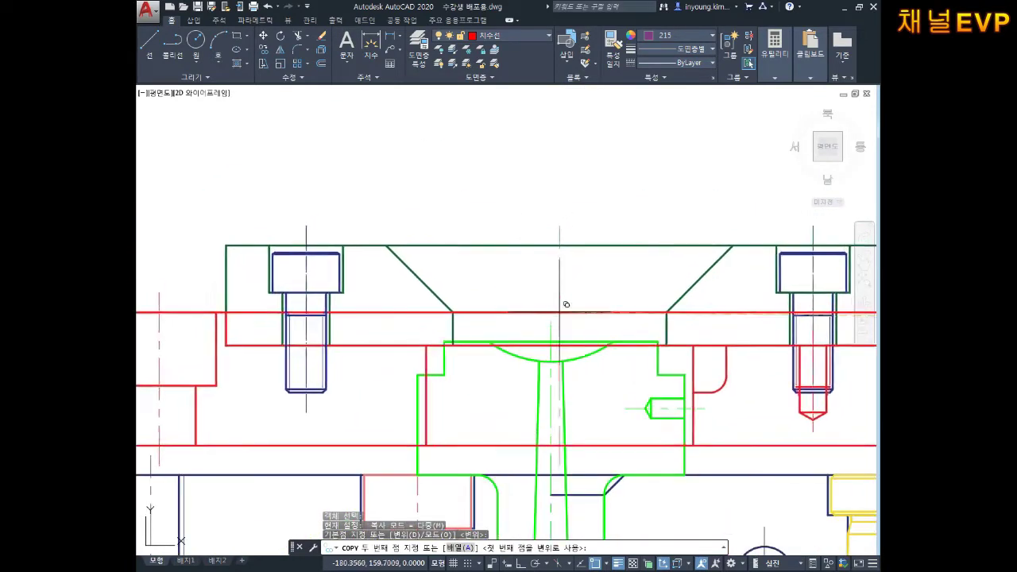
pyautogui.press('Escape')
# - Delete the leftover bolt floating above the right mold assembly
pyautogui.scroll(-2, 636, 318)
pyautogui.scroll(-1, 636, 317)
pyautogui.scroll(-1, 675, 318)
pyautogui.moveTo(814, 318); pyautogui.dragTo(709, 317, button='middle')
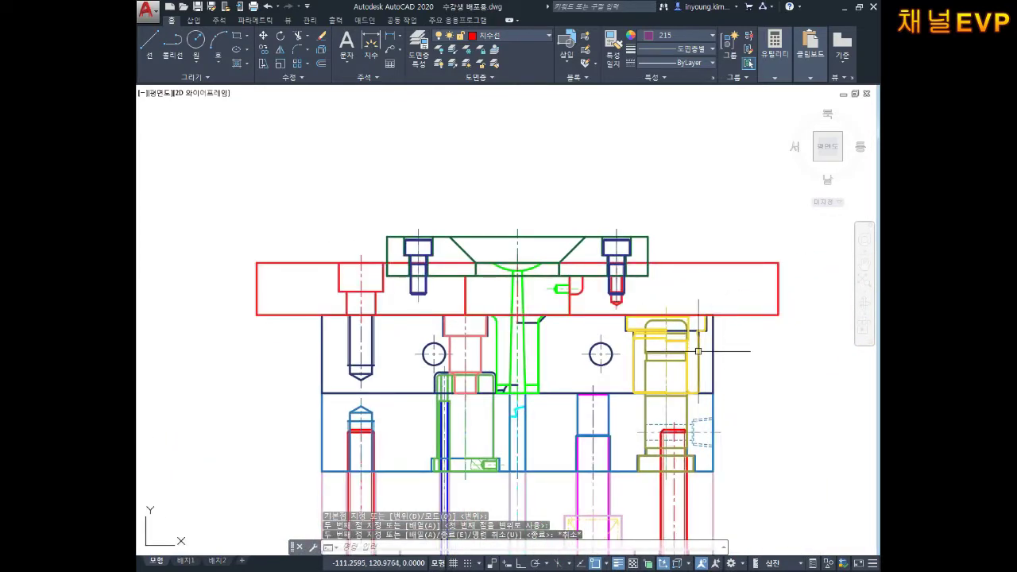
pyautogui.moveTo(698, 350)
pyautogui.press('Escape')
pyautogui.press('Escape')
pyautogui.scroll(-5, 698, 350)
pyautogui.moveTo(710, 363)
pyautogui.mouseDown(button='middle')
pyautogui.moveTo(552, 301)
pyautogui.moveTo(498, 302)
pyautogui.mouseUp(button='middle')
pyautogui.scroll(2, 676, 228)
pyautogui.click(676, 228)
pyautogui.click(612, 263)
pyautogui.press('Delete')
pyautogui.scroll(-1, 625, 355)
pyautogui.scroll(1, 625, 355)
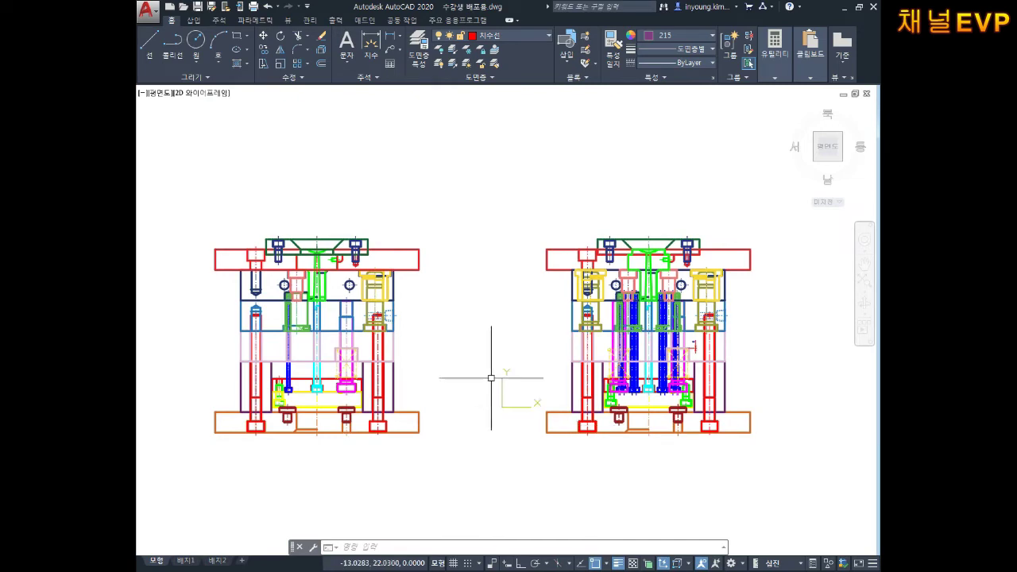
# - Save the drawing and zoom in on the hex socket bolt parts sheet
pyautogui.hotkey('ctrl', 's')
pyautogui.press('Escape')
pyautogui.scroll(-3, 508, 286)
pyautogui.scroll(-1, 525, 259)
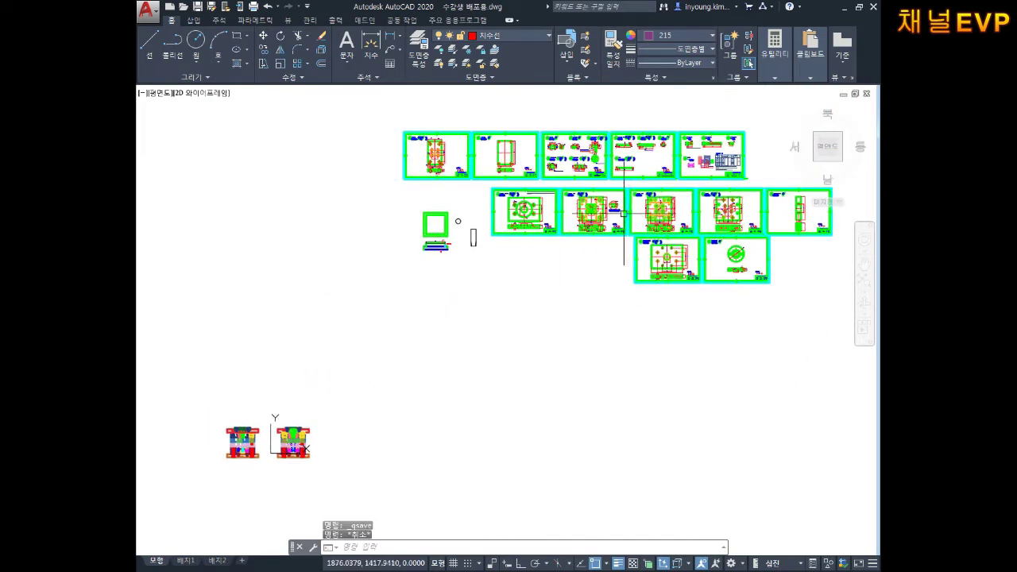
pyautogui.scroll(5, 495, 233)
pyautogui.scroll(1, 496, 233)
pyautogui.scroll(2, 493, 233)
pyautogui.scroll(2, 490, 232)
# - Copy balloon 21 to a spot directly below itself
pyautogui.press('Escape')
pyautogui.press('Escape')
pyautogui.write('co')
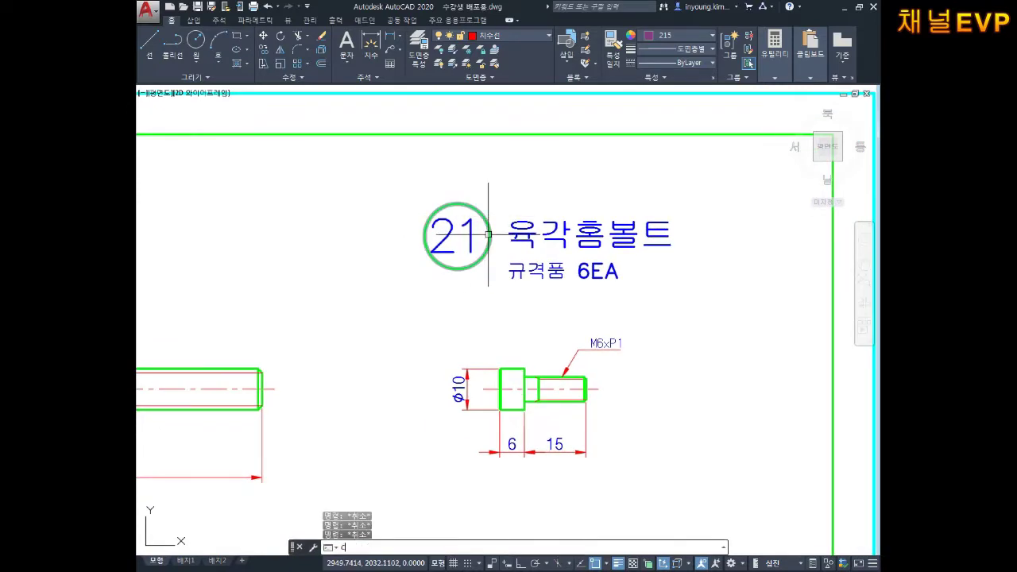
pyautogui.press('Return')
pyautogui.click(483, 282)
pyautogui.click(446, 241)
pyautogui.press('Return')
pyautogui.click(457, 236)
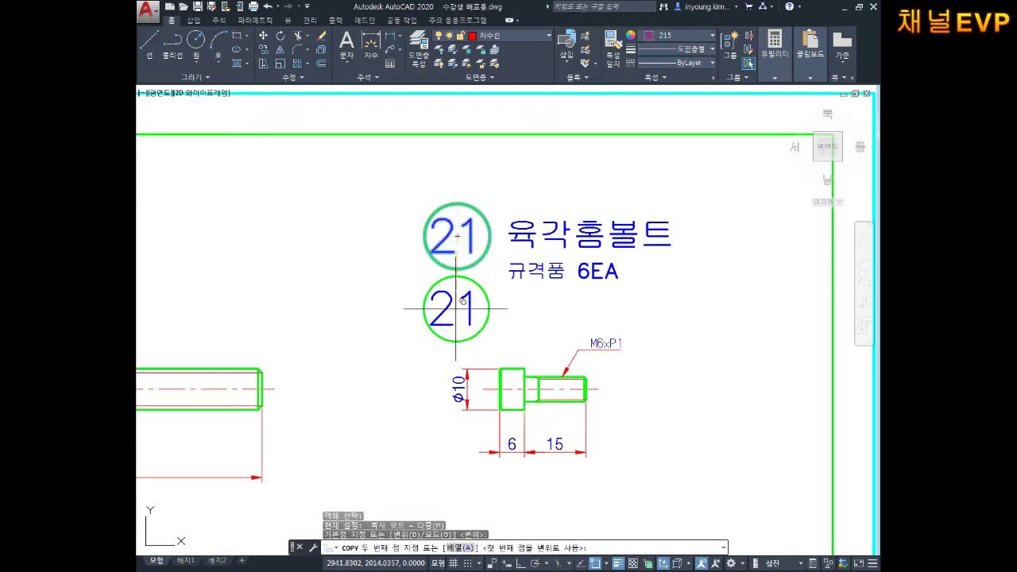
pyautogui.click(456, 308)
pyautogui.press('Return')
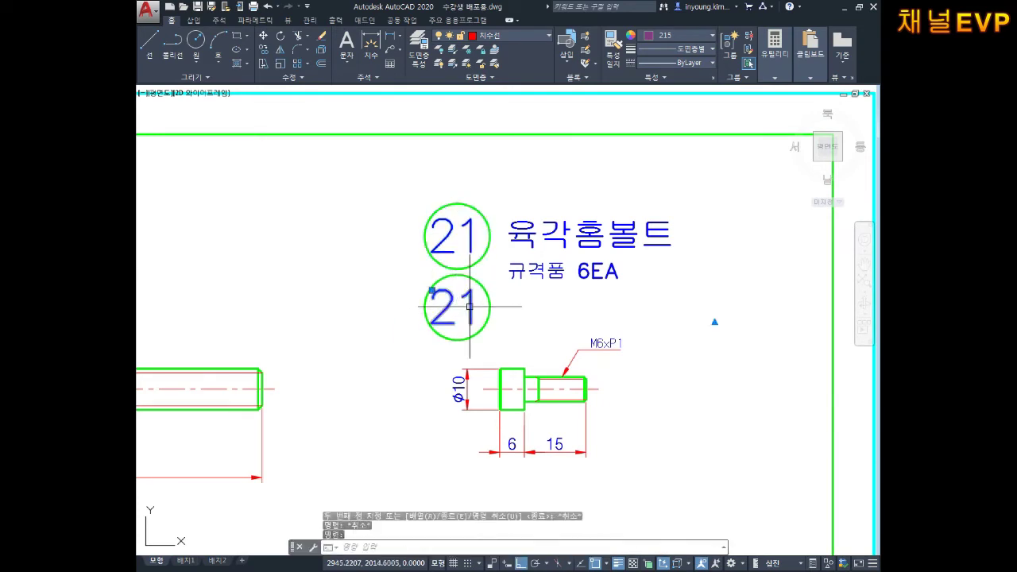
# - Renumber the copied balloon to 22
pyautogui.doubleClick(469, 310)
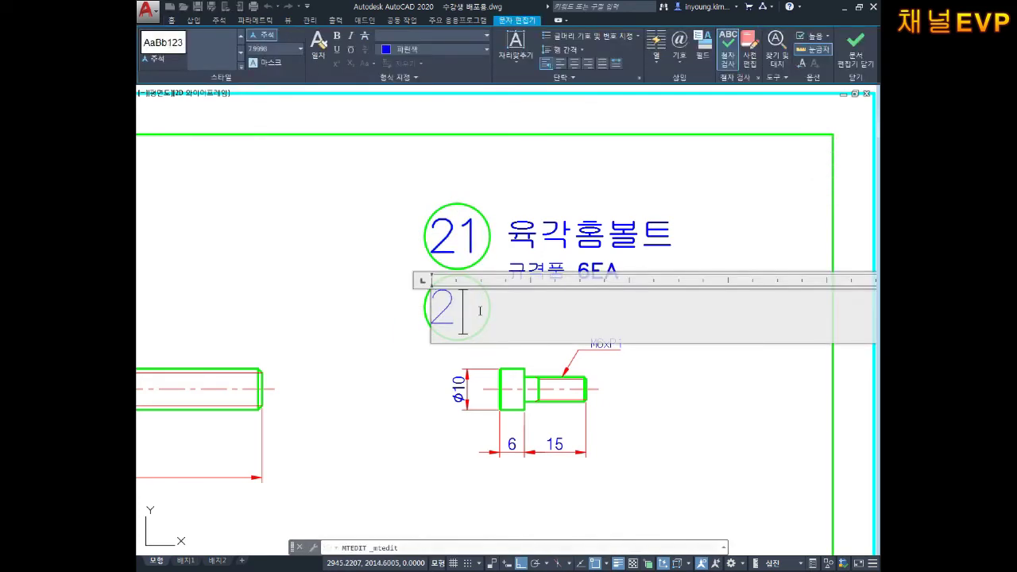
pyautogui.write('2')
pyautogui.click(403, 392)
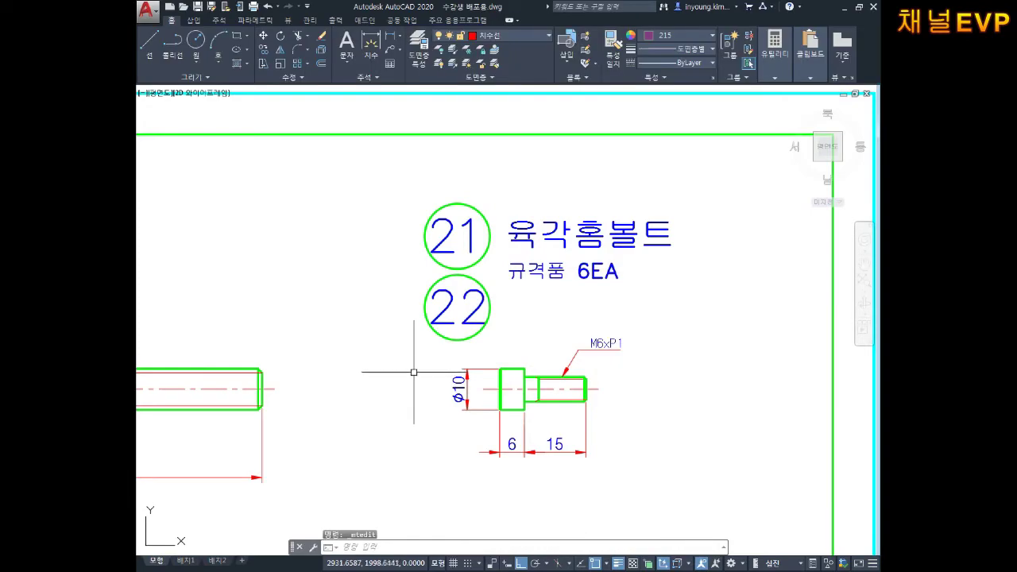
pyautogui.scroll(-1, 418, 338)
pyautogui.scroll(-2, 417, 338)
# - Start a circle near the top plate's left bolt, then cancel it
pyautogui.moveTo(378, 378); pyautogui.dragTo(498, 341, button='middle')
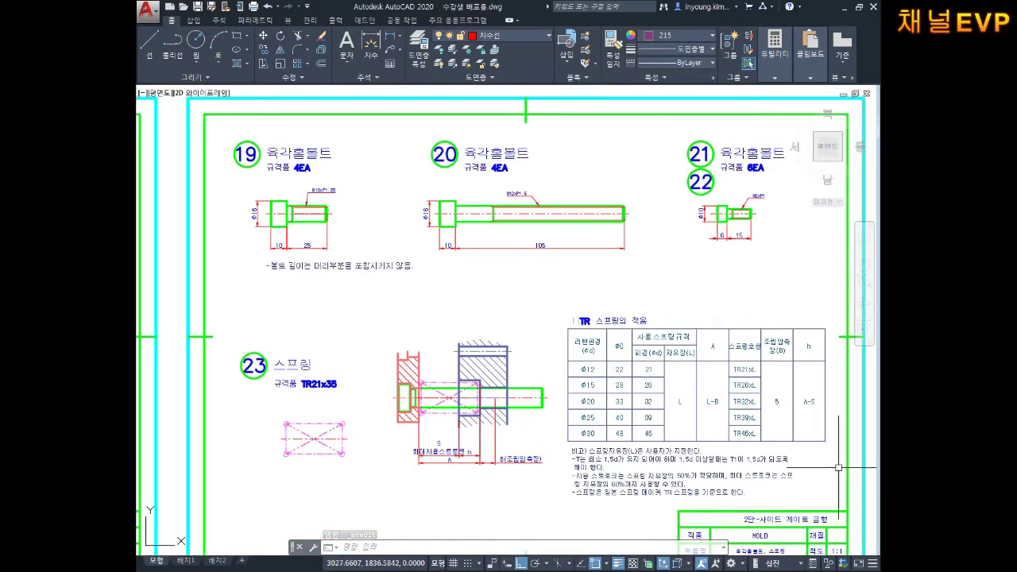
pyautogui.scroll(3, 616, 349)
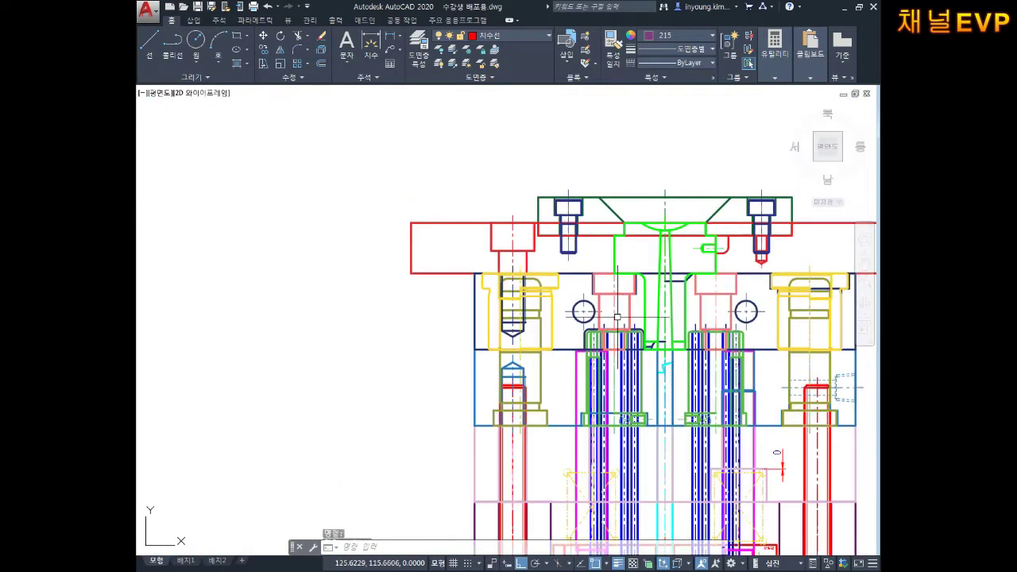
pyautogui.write('c')
pyautogui.press('Return')
pyautogui.click(513, 238)
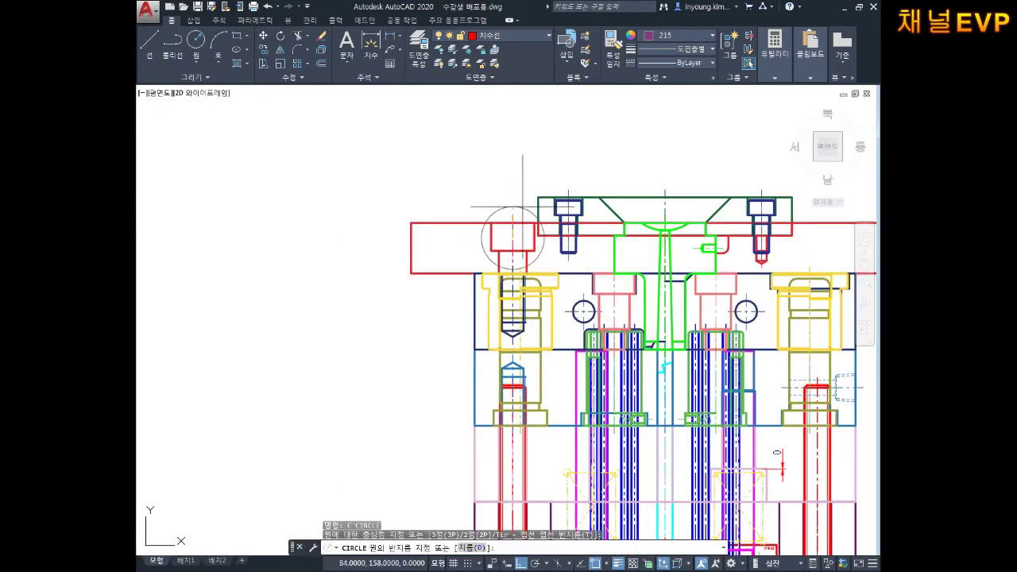
pyautogui.press('Escape')
pyautogui.press('Escape')
# - Bring bolt detail 19 on the parts sheet into view
pyautogui.scroll(-5, 497, 335)
pyautogui.scroll(-3, 497, 335)
pyautogui.moveTo(497, 335)
pyautogui.mouseDown(button='middle')
pyautogui.moveTo(388, 375)
pyautogui.moveTo(263, 472)
pyautogui.mouseUp(button='middle')
pyautogui.scroll(3, 509, 318)
pyautogui.scroll(3, 508, 318)
pyautogui.scroll(3, 658, 379)
pyautogui.moveTo(659, 379); pyautogui.dragTo(591, 267, button='middle')
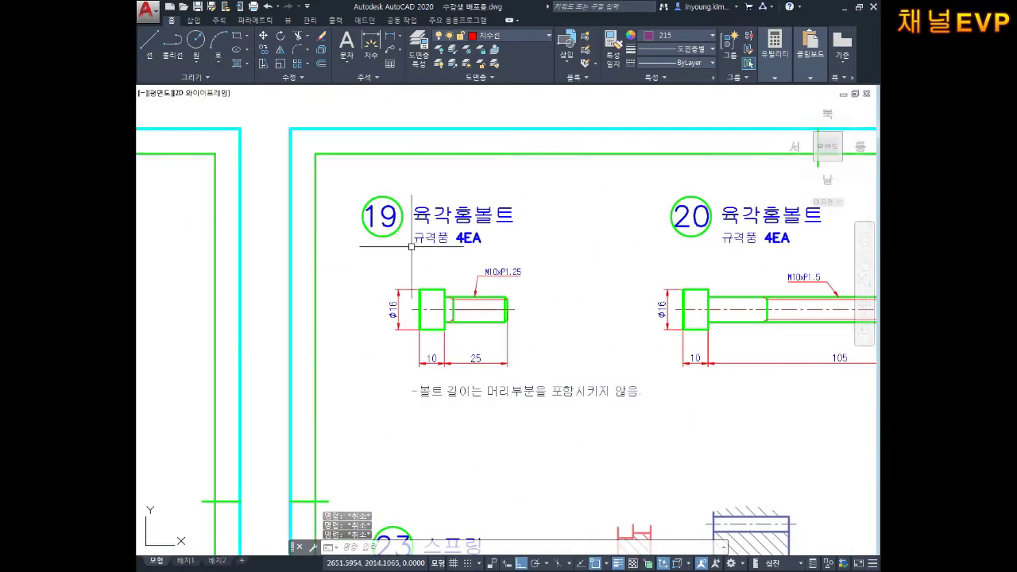
pyautogui.moveTo(484, 313); pyautogui.dragTo(491, 307, button='middle')
# - Copy bolt detail 19 beside the mold assembly with ortho turned off
pyautogui.write('co')
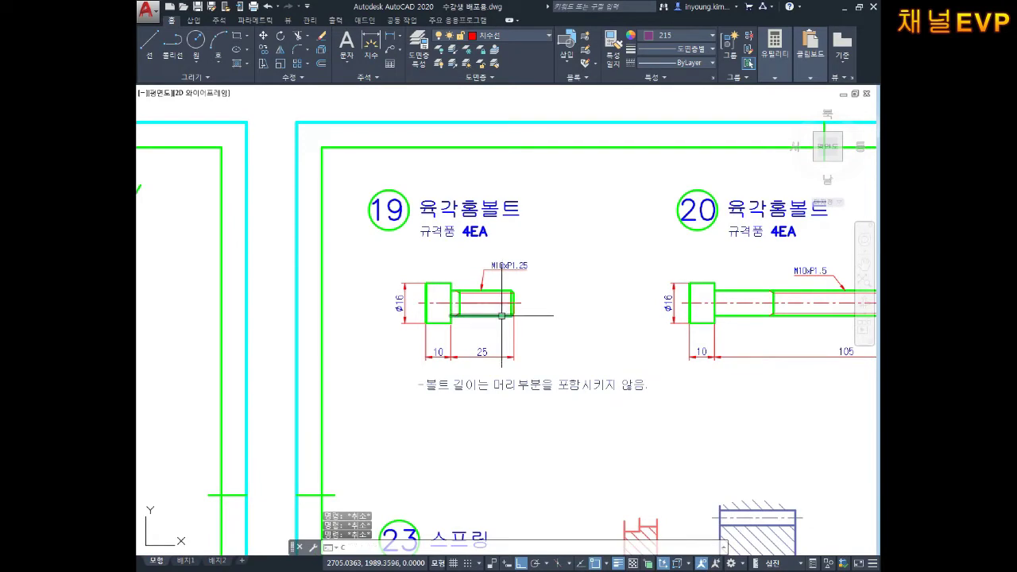
pyautogui.press('Return')
pyautogui.moveTo(552, 259); pyautogui.dragTo(357, 403)
pyautogui.press('Return')
pyautogui.click(397, 360)
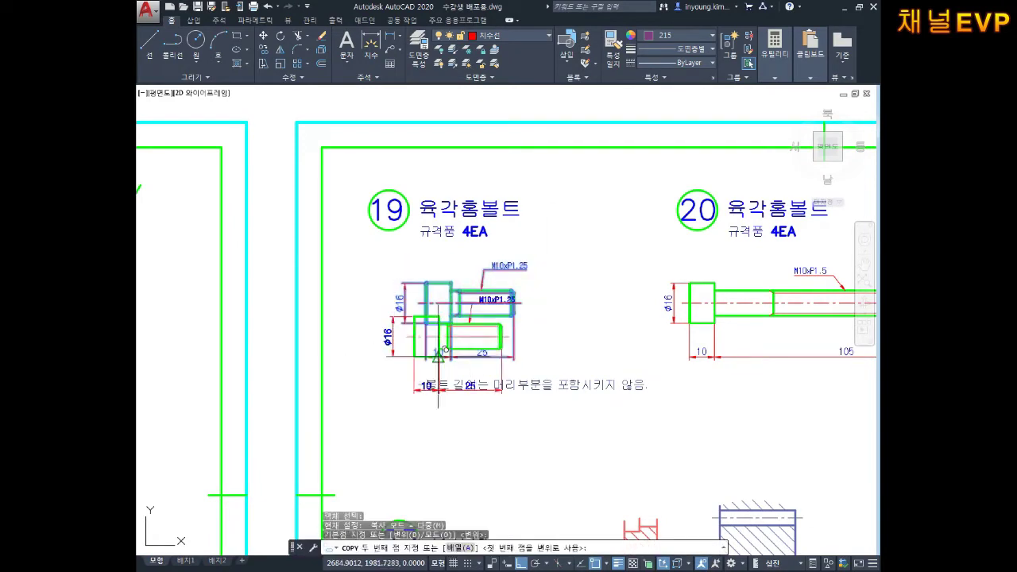
pyautogui.scroll(-4, 372, 413)
pyautogui.scroll(-5, 371, 413)
pyautogui.moveTo(372, 413)
pyautogui.mouseDown(button='middle')
pyautogui.moveTo(464, 294)
pyautogui.moveTo(549, 273)
pyautogui.mouseUp(button='middle')
pyautogui.scroll(2, 501, 337)
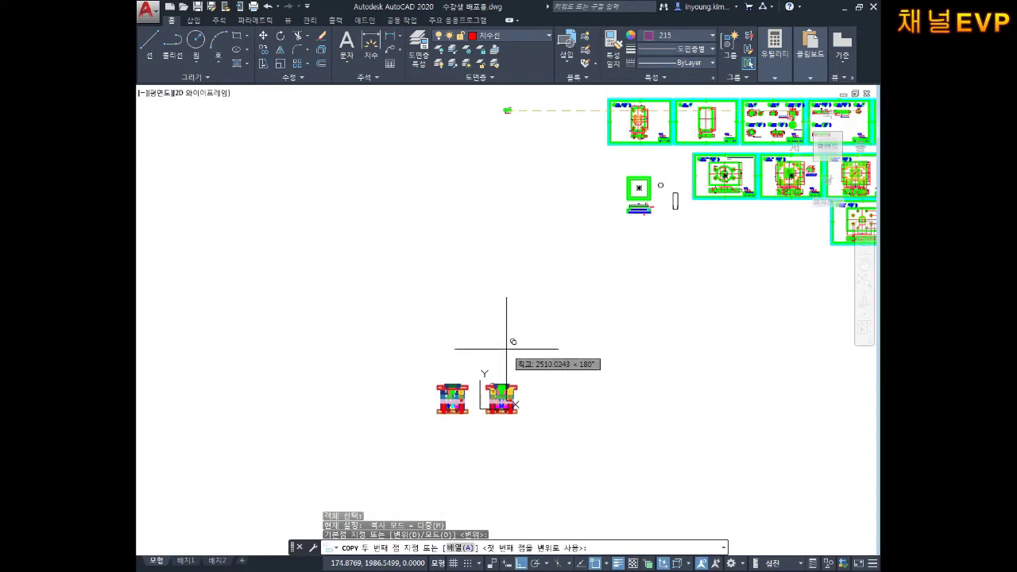
pyautogui.press('F8')
pyautogui.click(511, 361)
pyautogui.scroll(6, 516, 368)
pyautogui.scroll(5, 516, 368)
pyautogui.press('Escape')
pyautogui.press('Escape')
# - Erase the copied bolt's bottom dimensions, Φ16 dimension and M10xP1.25 leader
pyautogui.click(704, 387)
pyautogui.click(358, 394)
pyautogui.press('Delete')
pyautogui.click(327, 322)
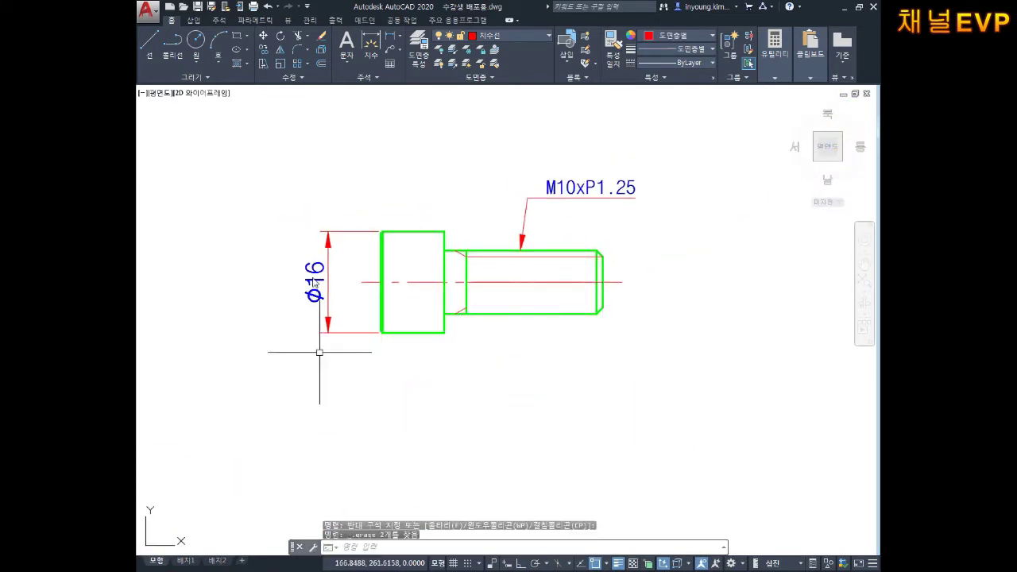
pyautogui.press('Delete')
pyautogui.click(591, 187)
pyautogui.press('Delete')
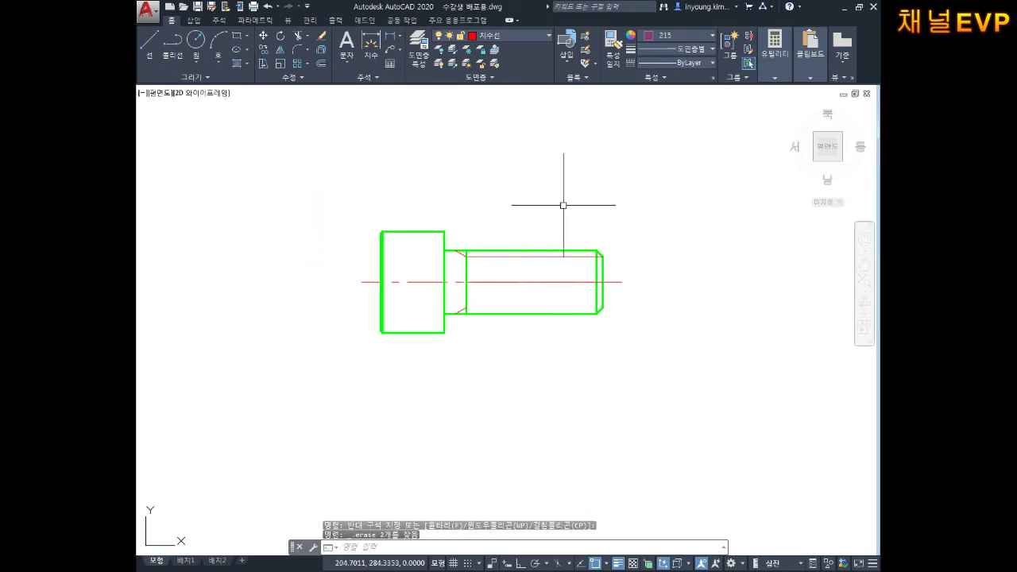
pyautogui.moveTo(557, 212); pyautogui.dragTo(575, 226, button='middle')
# - Make the whole copied bolt dark blue
pyautogui.press('Escape')
pyautogui.press('Escape')
pyautogui.moveTo(715, 165); pyautogui.dragTo(310, 408)
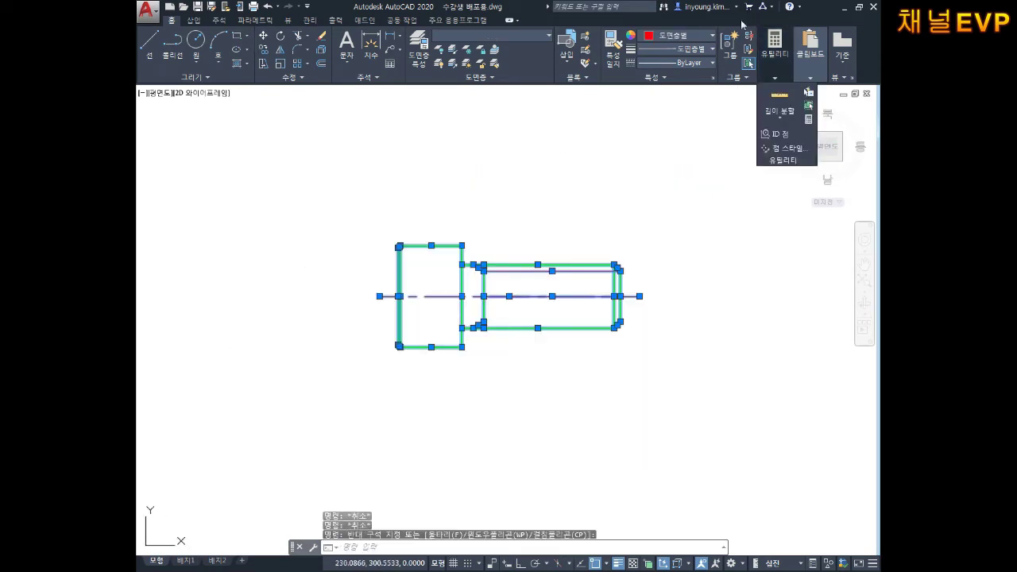
pyautogui.click(678, 38)
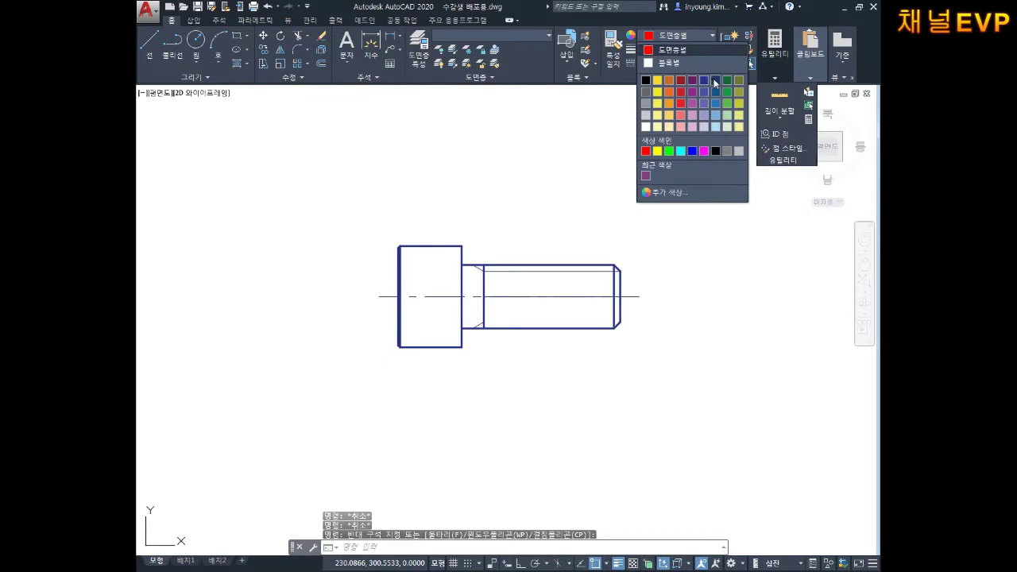
pyautogui.click(714, 80)
pyautogui.press('Escape')
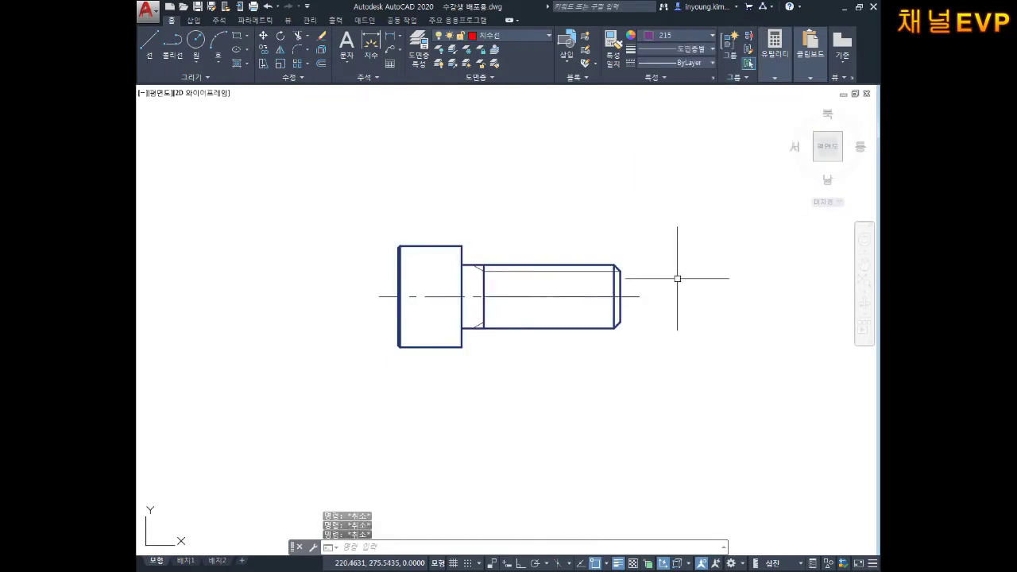
# - Delete the shaft centerline and start a new block definition with B
pyautogui.scroll(3, 677, 278)
pyautogui.click(502, 315)
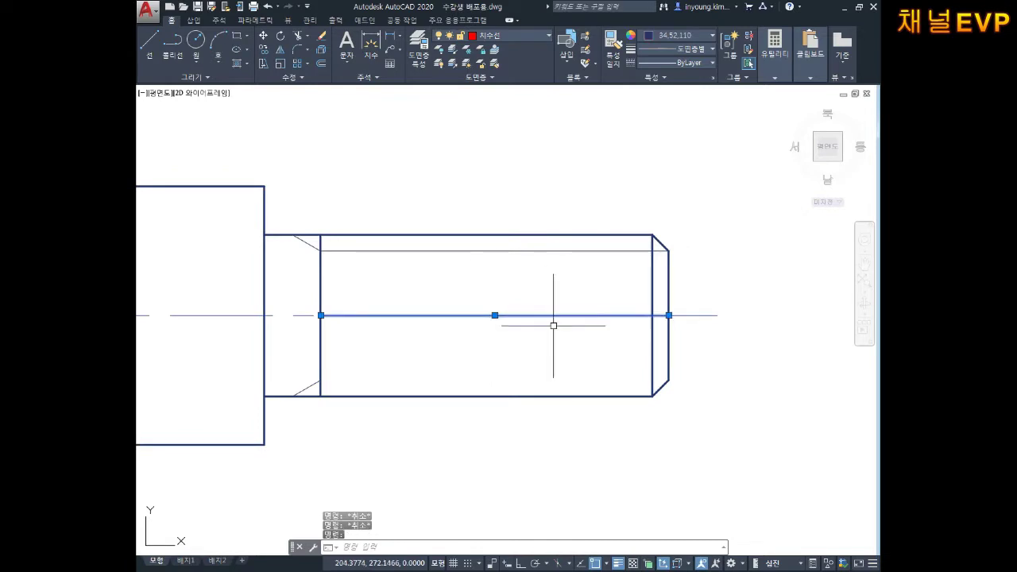
pyautogui.press('Delete')
pyautogui.scroll(-4, 635, 294)
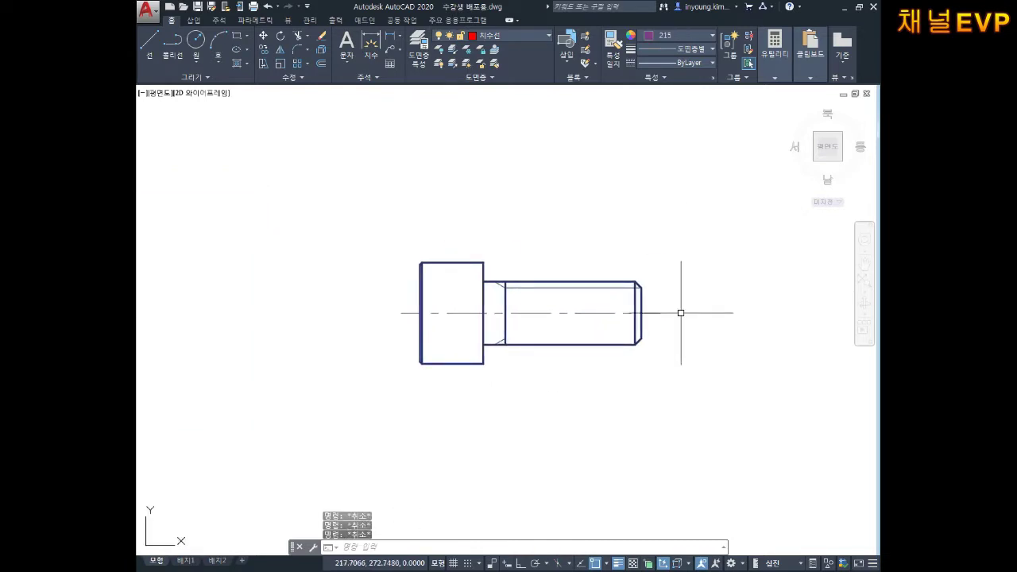
pyautogui.write('b')
pyautogui.press('Return')
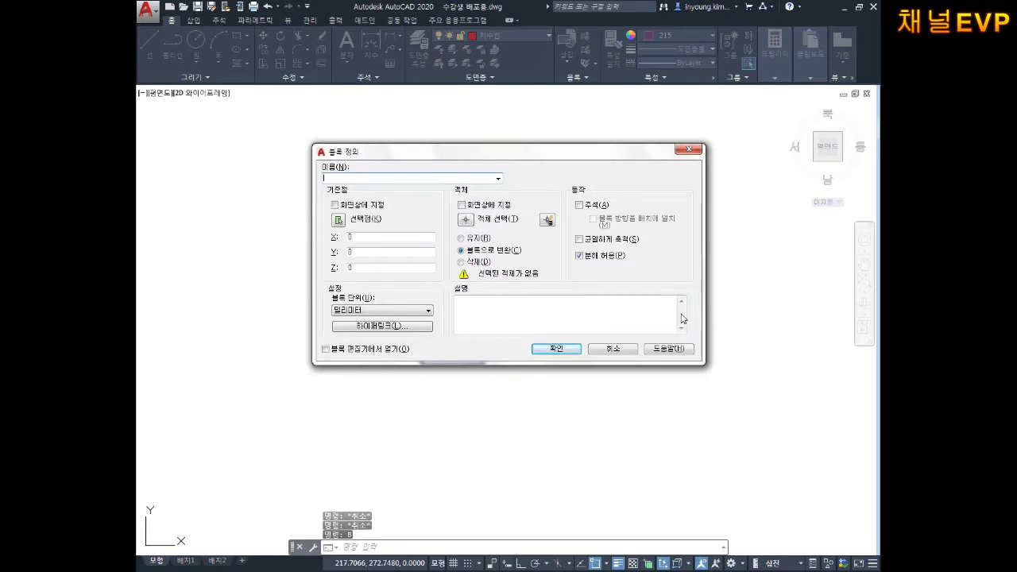
# - Define block '19번 M10xP1.5-25' from the bolt objects, based at its left edge
pyautogui.write('19볼')
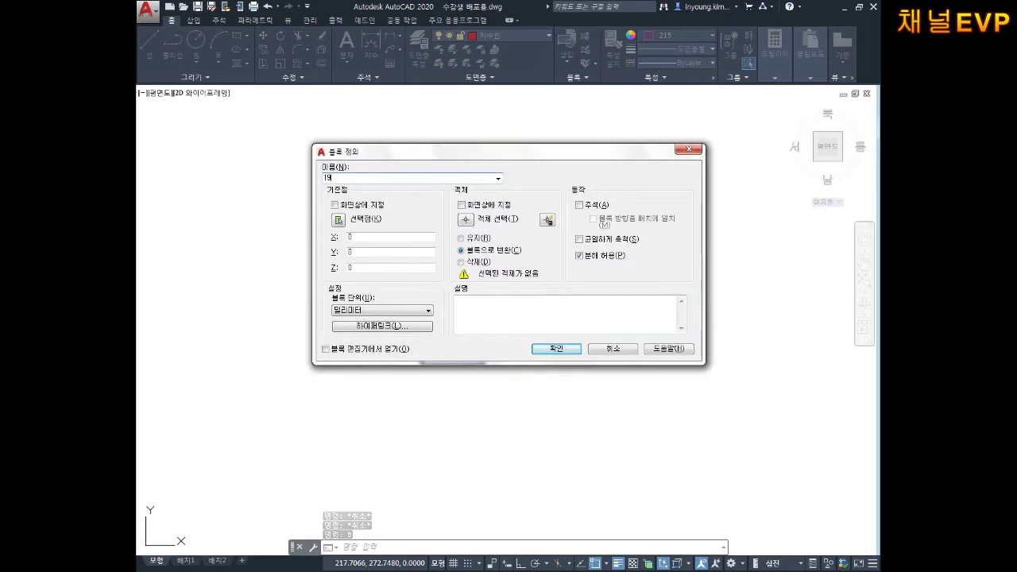
pyautogui.write('번 M10xP1.5-25')
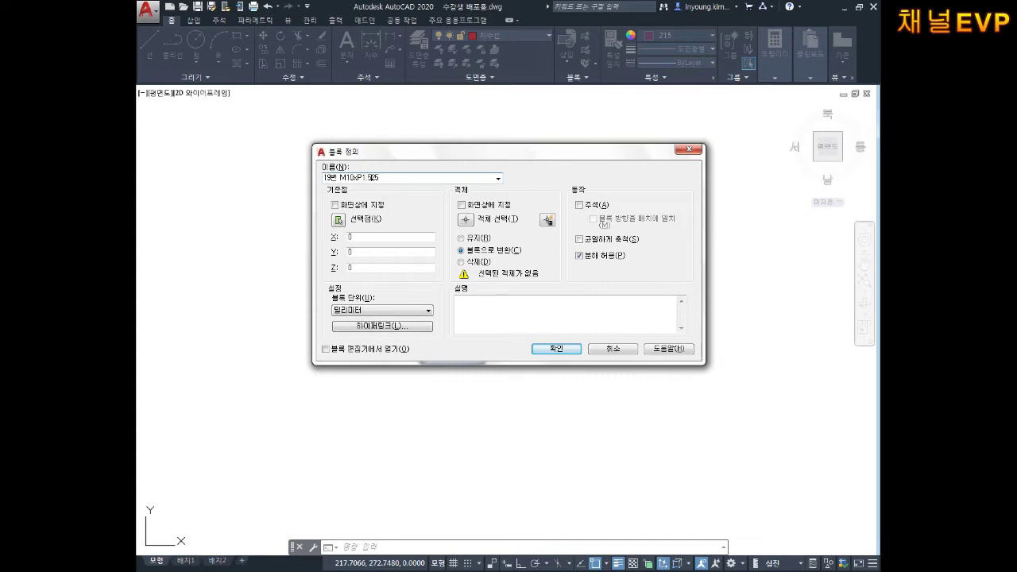
pyautogui.click(340, 220)
pyautogui.click(424, 316)
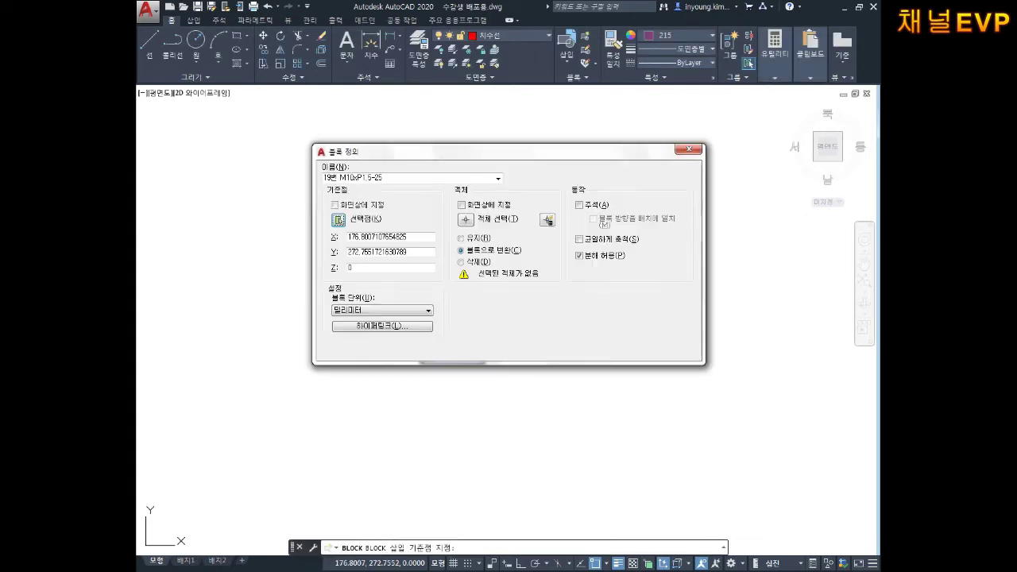
pyautogui.click(464, 223)
pyautogui.click(741, 235)
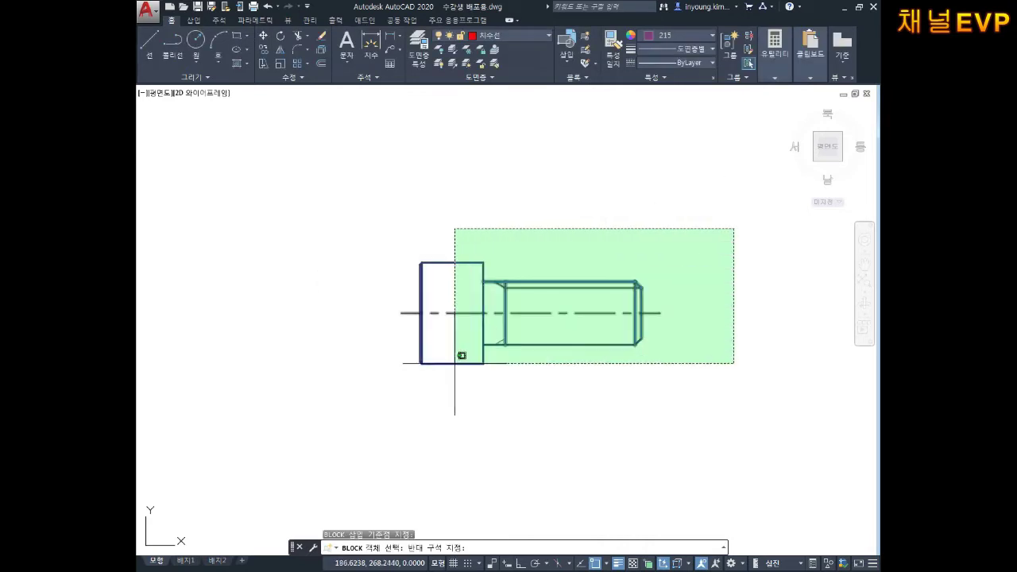
pyautogui.click(470, 350)
pyautogui.press('Return')
pyautogui.click(574, 351)
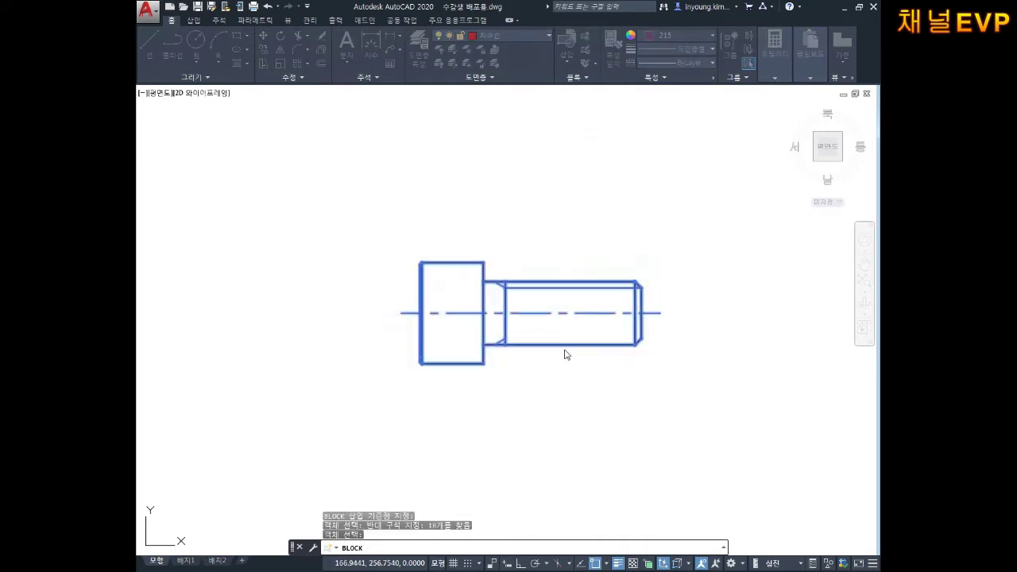
# - Rotate the bolt -90° about its head so it stands upright
pyautogui.press('Escape')
pyautogui.press('Escape')
pyautogui.write('ro')
pyautogui.press('Return')
pyautogui.click(585, 255)
pyautogui.click(371, 437)
pyautogui.press('Return')
pyautogui.click(442, 318)
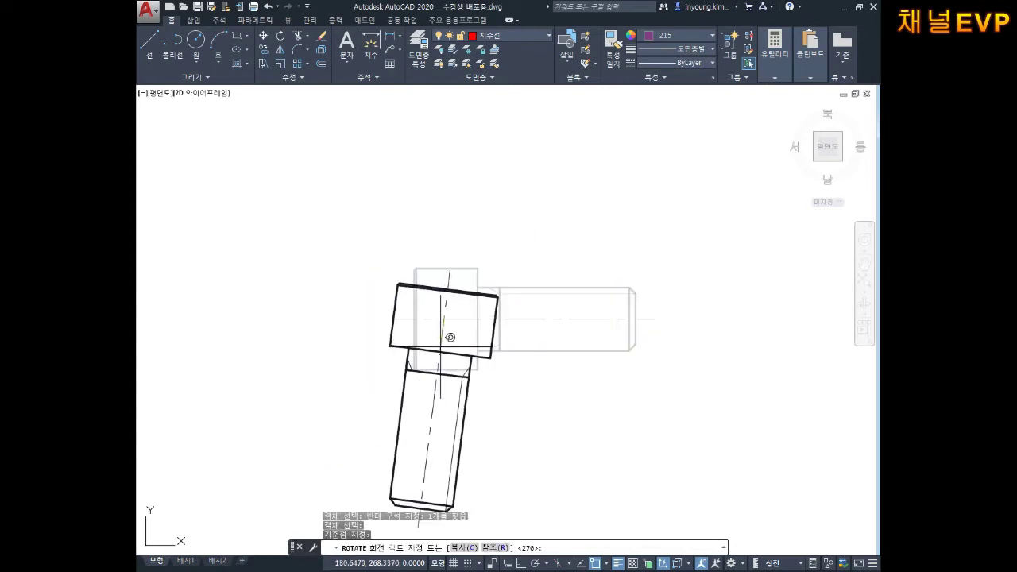
pyautogui.press('Return')
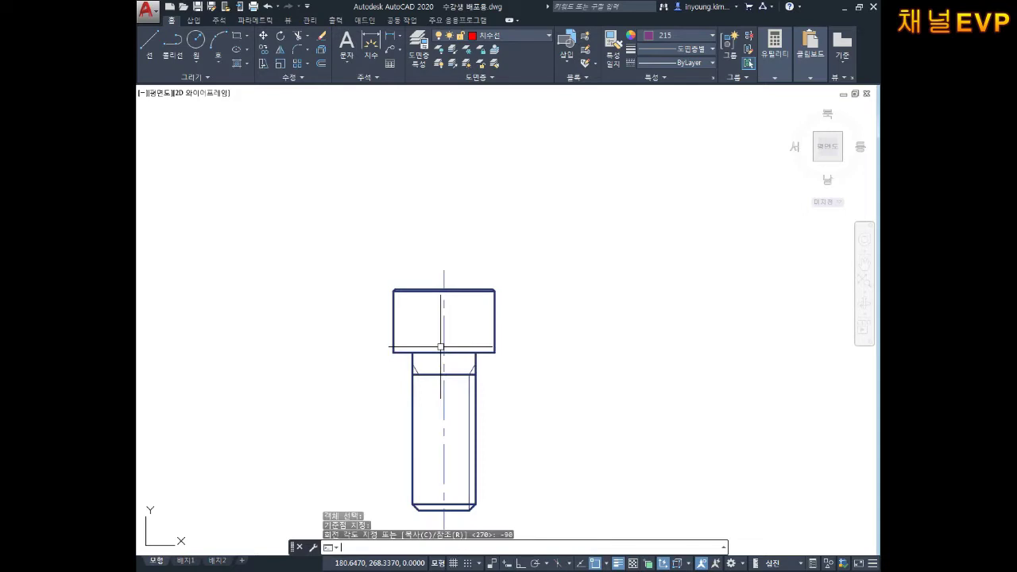
pyautogui.press('Escape')
pyautogui.press('Escape')
pyautogui.press('Escape')
# - Select the upright bolt for copying, with the base point on its head
pyautogui.moveTo(448, 314); pyautogui.dragTo(485, 272, button='middle')
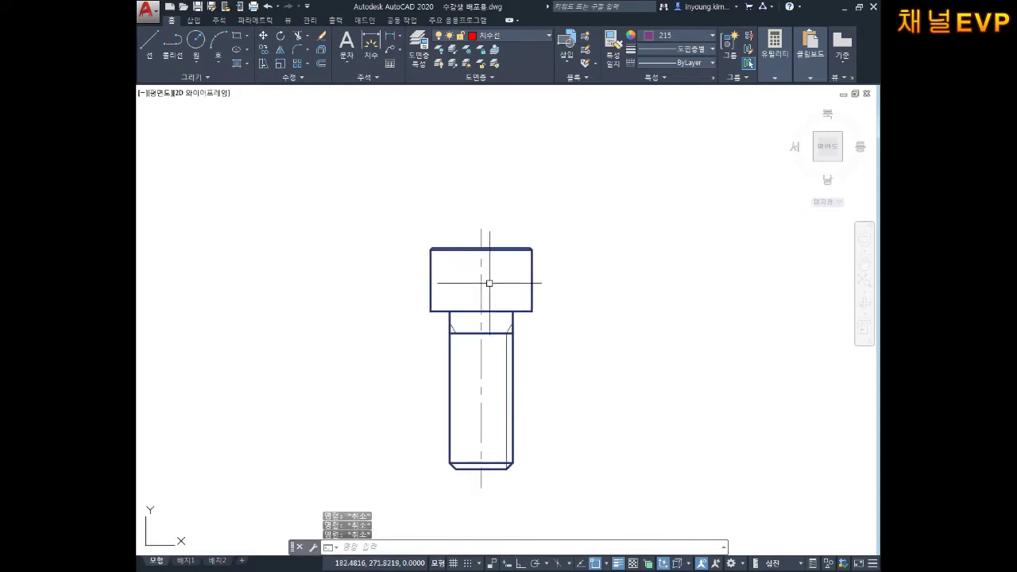
pyautogui.write('co')
pyautogui.press('Return')
pyautogui.click(628, 275)
pyautogui.click(461, 387)
pyautogui.press('Return')
pyautogui.scroll(4, 490, 286)
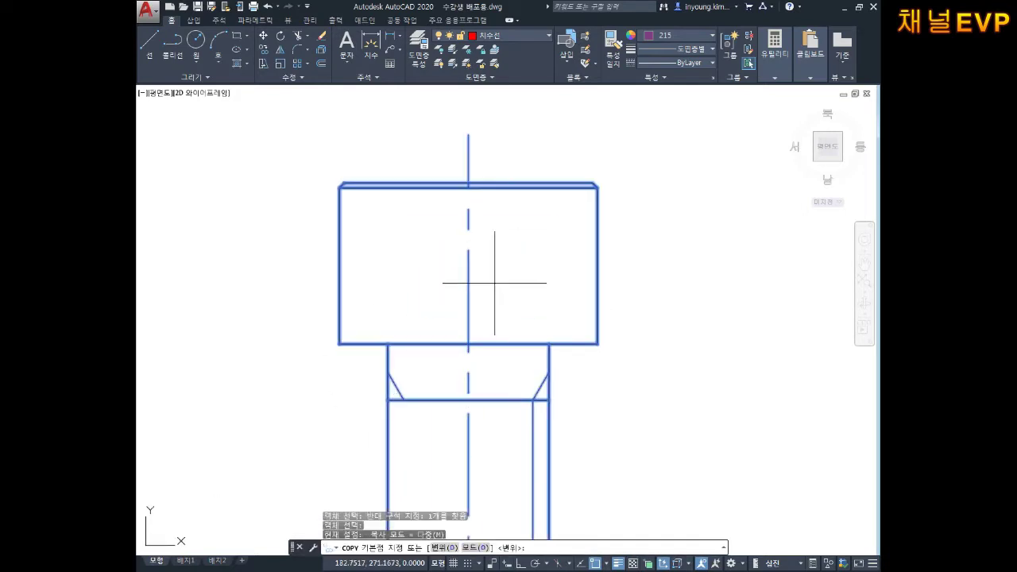
pyautogui.click(467, 345)
pyautogui.scroll(-5, 468, 345)
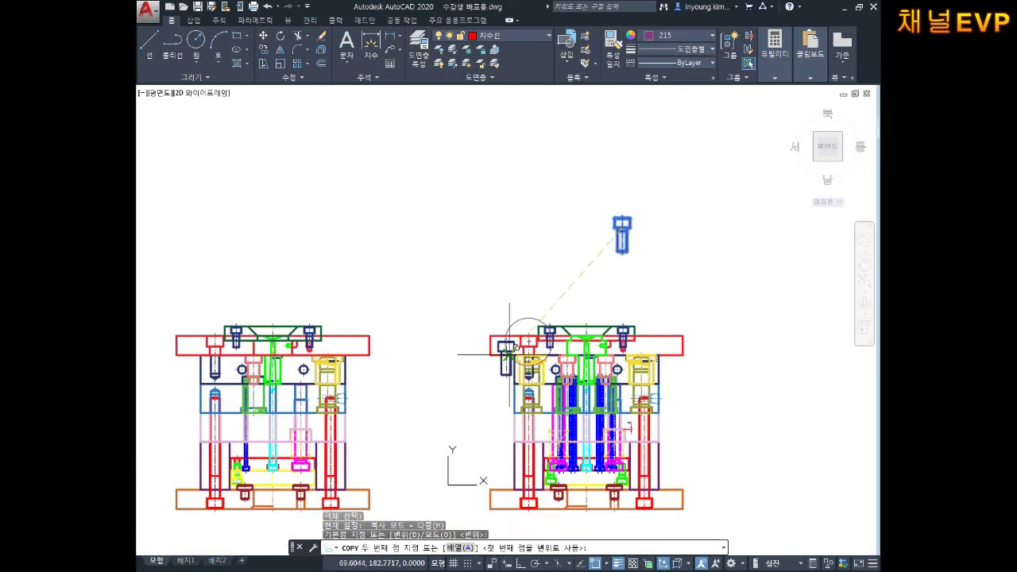
pyautogui.scroll(4, 604, 290)
pyautogui.scroll(2, 548, 382)
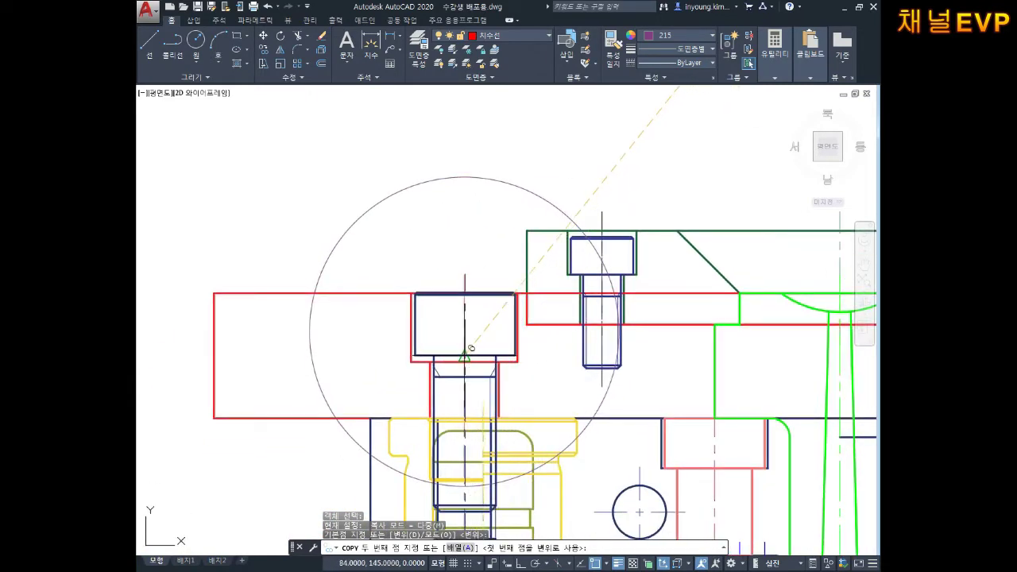
# - Place the bolt copy in the left hole of the red top clamp plate
pyautogui.click(472, 356)
pyautogui.scroll(-2, 472, 355)
pyautogui.scroll(-3, 612, 265)
pyautogui.scroll(2, 522, 227)
pyautogui.scroll(2, 406, 282)
pyautogui.scroll(4, 406, 282)
pyautogui.click(465, 328)
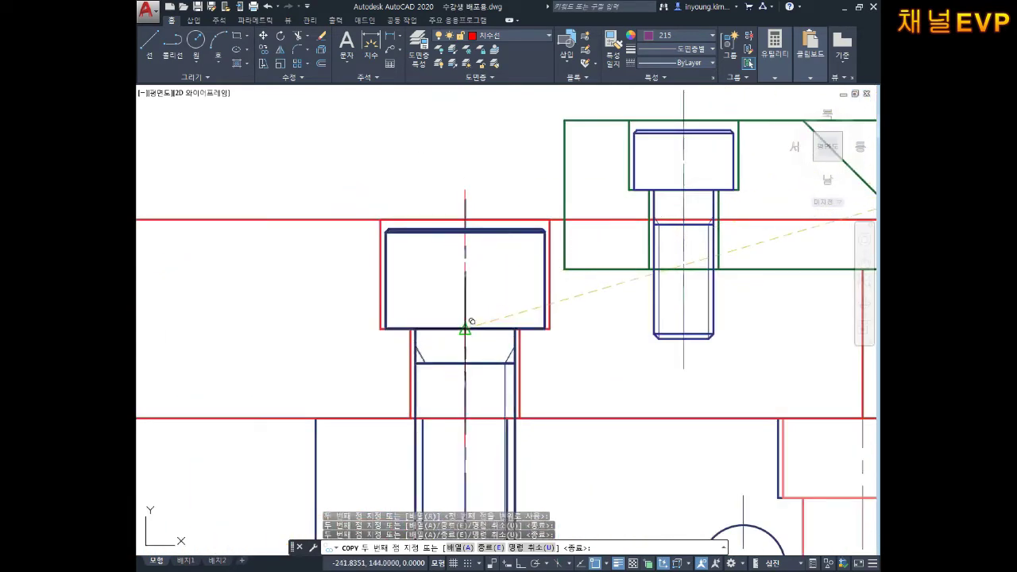
pyautogui.scroll(-3, 650, 272)
pyautogui.press('Escape')
pyautogui.press('Escape')
pyautogui.press('Escape')
pyautogui.scroll(-2, 660, 262)
pyautogui.scroll(-2, 662, 260)
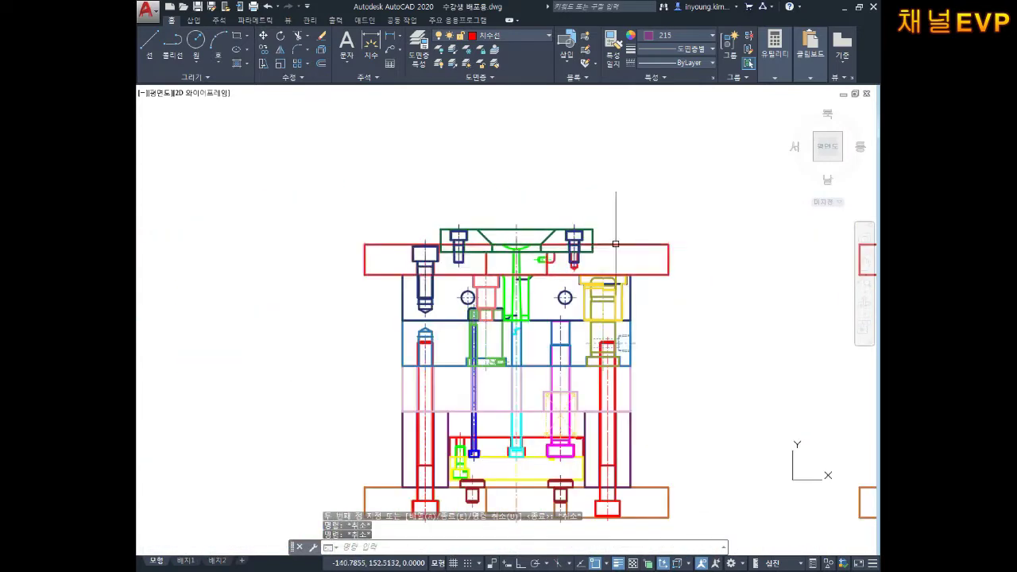
# - Erase the leftover grey circle above the mold
pyautogui.scroll(6, 865, 266)
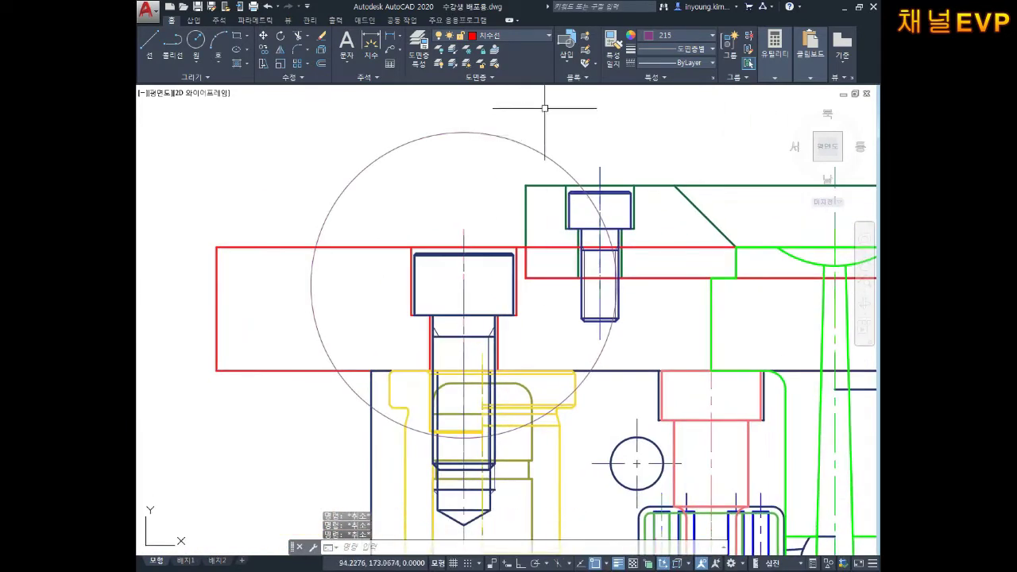
pyautogui.click(494, 133)
pyautogui.click(478, 143)
pyautogui.press('Delete')
pyautogui.press('Escape')
pyautogui.press('Escape')
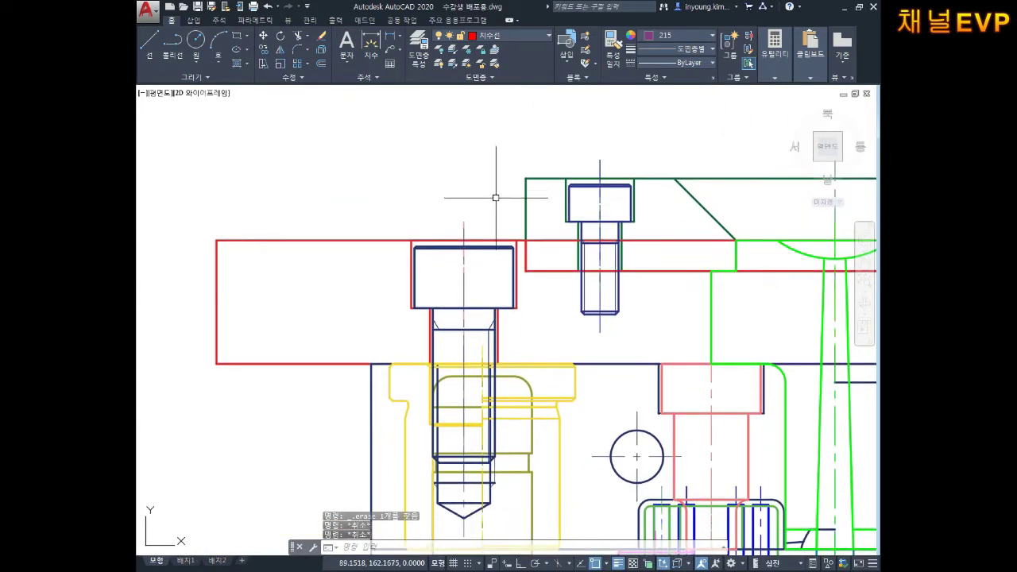
# - Mirror the top-plate bolt about the mold's vertical centre line, keeping the original
pyautogui.write('ㅂmi')
pyautogui.press('Return')
pyautogui.click(494, 248)
pyautogui.press('Return')
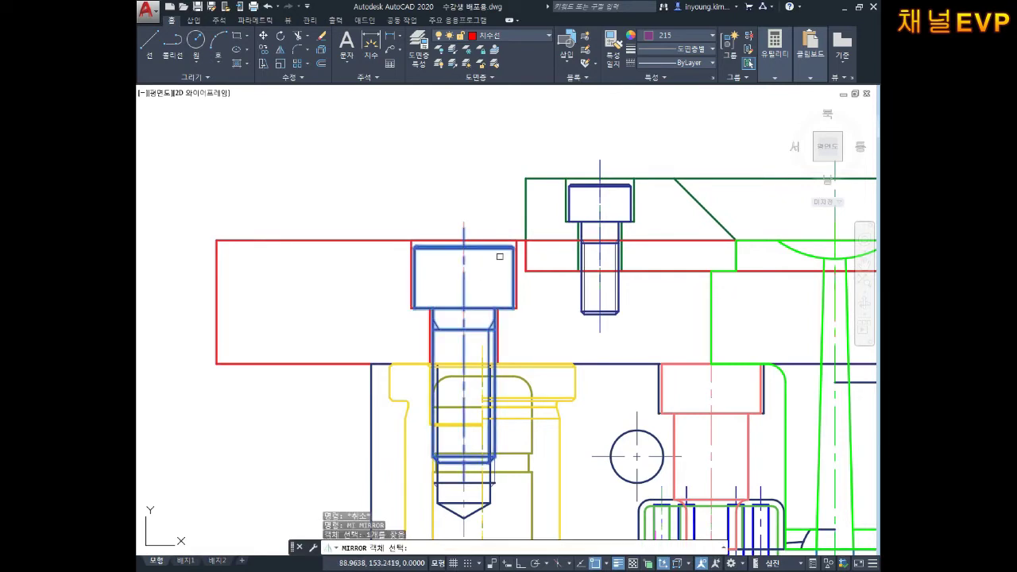
pyautogui.scroll(-4, 487, 241)
pyautogui.scroll(2, 537, 228)
pyautogui.scroll(6, 525, 227)
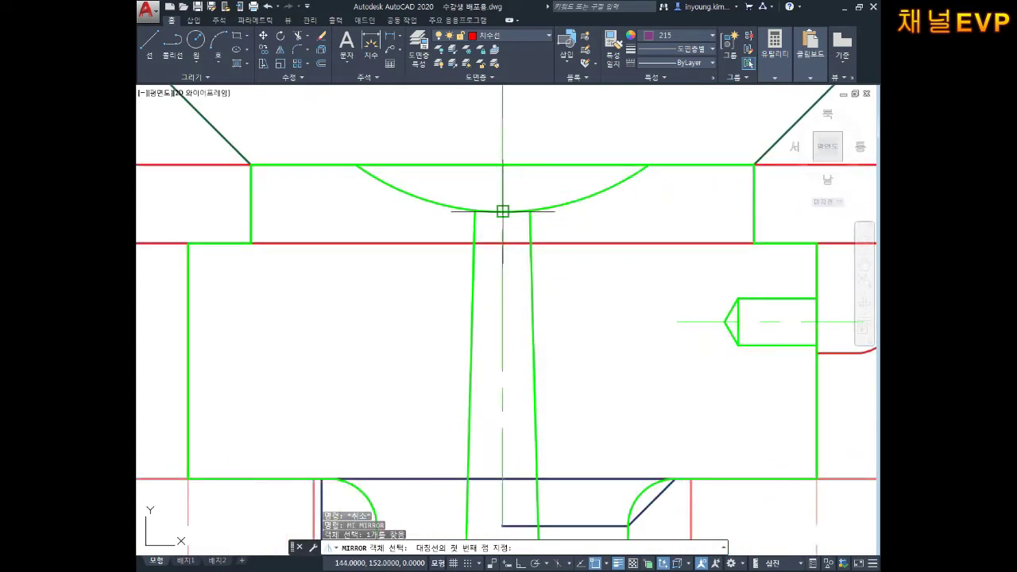
pyautogui.click(502, 212)
pyautogui.click(501, 479)
pyautogui.press('Return')
pyautogui.press('Return')
pyautogui.press('Escape')
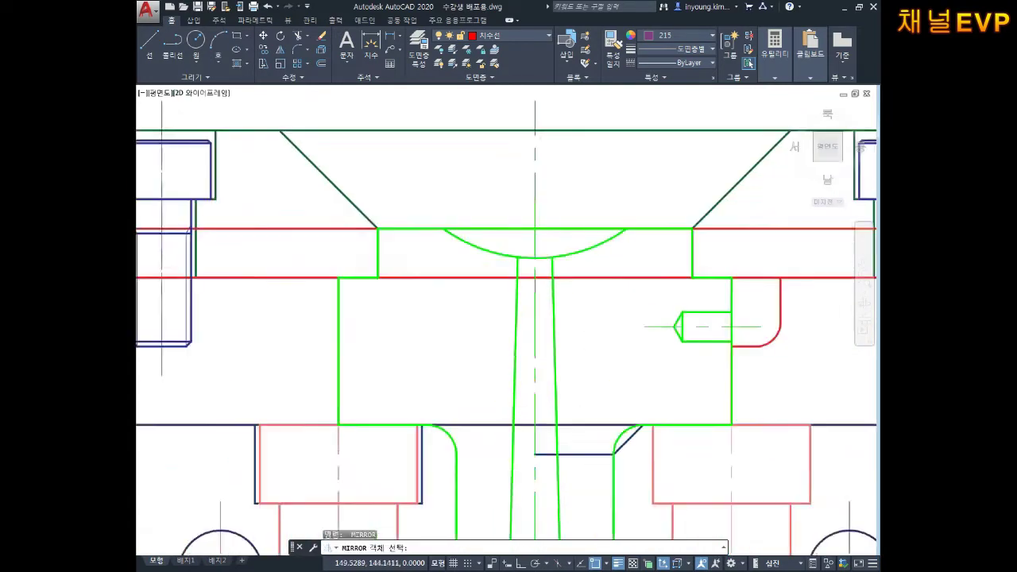
pyautogui.scroll(-2, 556, 294)
pyautogui.scroll(-3, 557, 294)
pyautogui.scroll(-2, 556, 293)
pyautogui.moveTo(691, 279); pyautogui.dragTo(671, 153, button='middle')
pyautogui.scroll(-2, 622, 282)
pyautogui.moveTo(622, 282)
pyautogui.mouseDown(button='middle')
pyautogui.moveTo(592, 283)
pyautogui.moveTo(603, 281)
pyautogui.mouseUp(button='middle')
pyautogui.scroll(2, 591, 283)
pyautogui.scroll(-2, 592, 283)
# - Turn Show Lineweight off so all lines display thin
pyautogui.press('Escape')
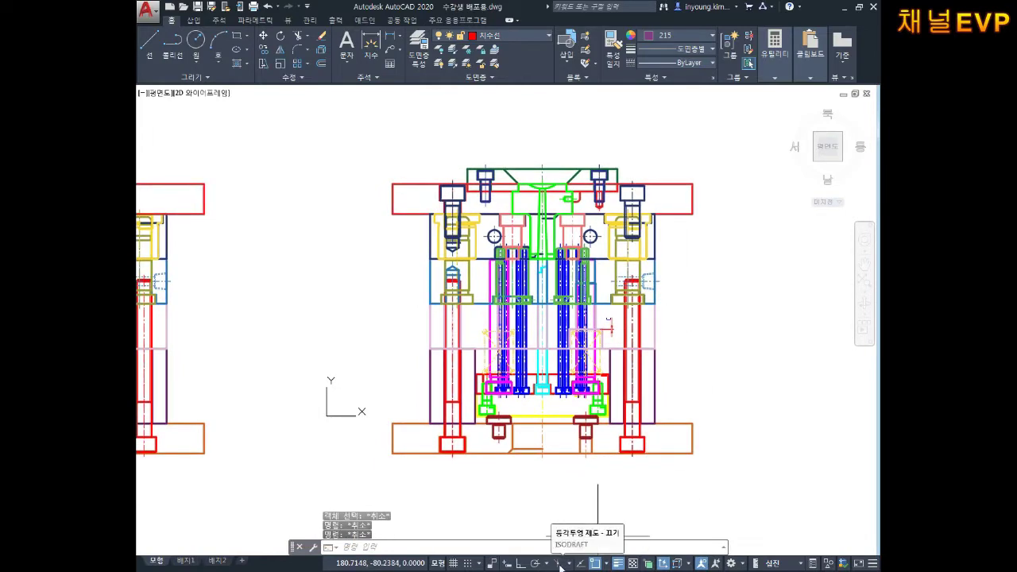
pyautogui.click(617, 564)
pyautogui.scroll(1, 565, 351)
pyautogui.scroll(2, 564, 350)
pyautogui.scroll(-2, 565, 350)
pyautogui.scroll(1, 569, 299)
pyautogui.scroll(-1, 569, 299)
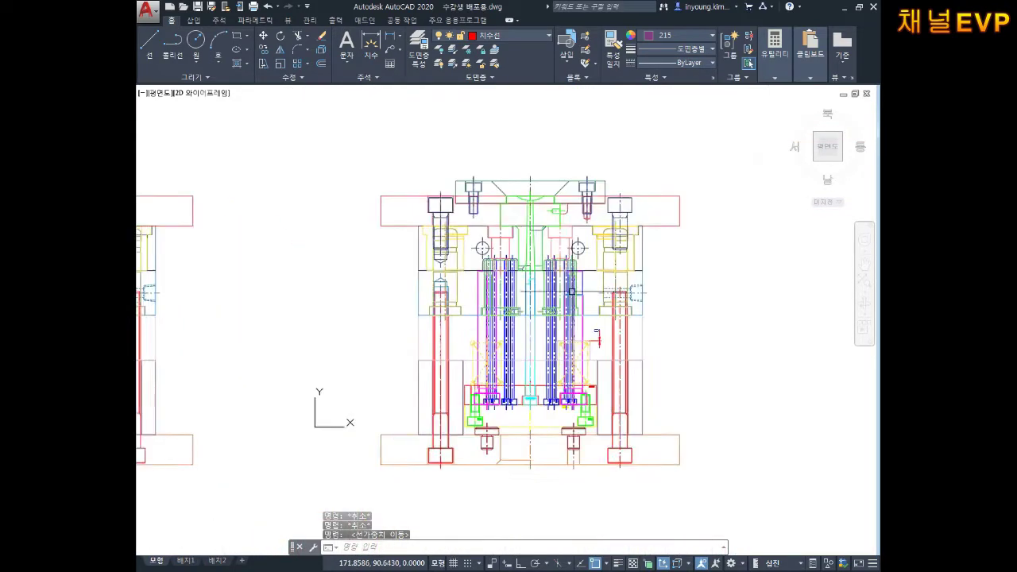
pyautogui.scroll(-1, 556, 284)
pyautogui.scroll(1, 567, 288)
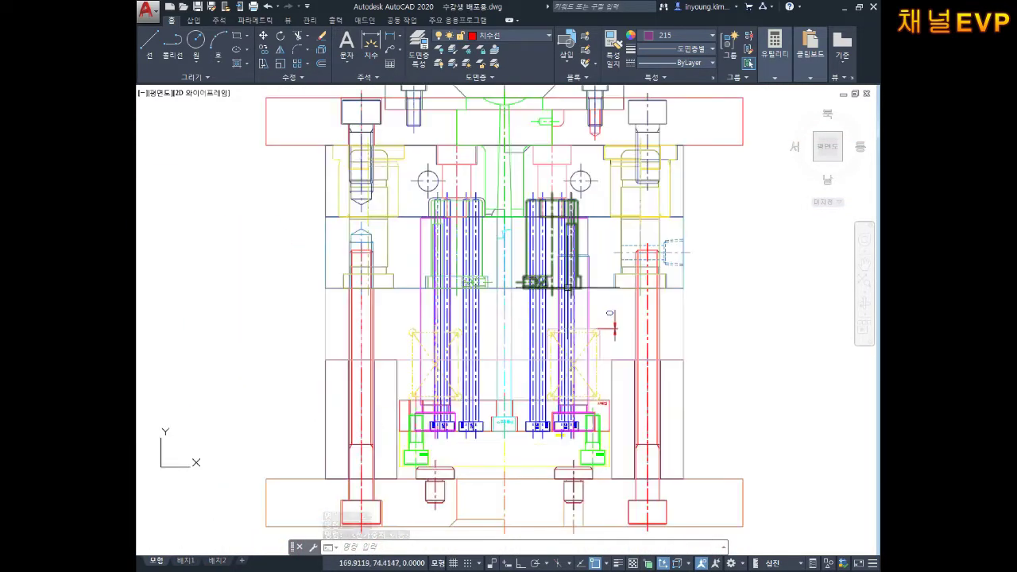
pyautogui.scroll(-1, 577, 290)
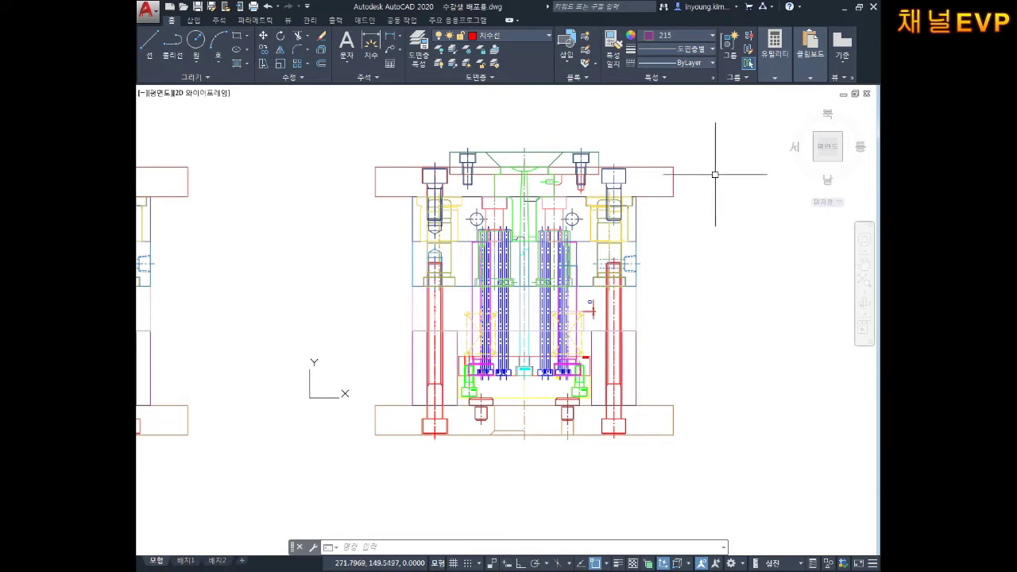
pyautogui.scroll(-2, 715, 174)
pyautogui.scroll(-2, 683, 262)
pyautogui.scroll(-1, 654, 256)
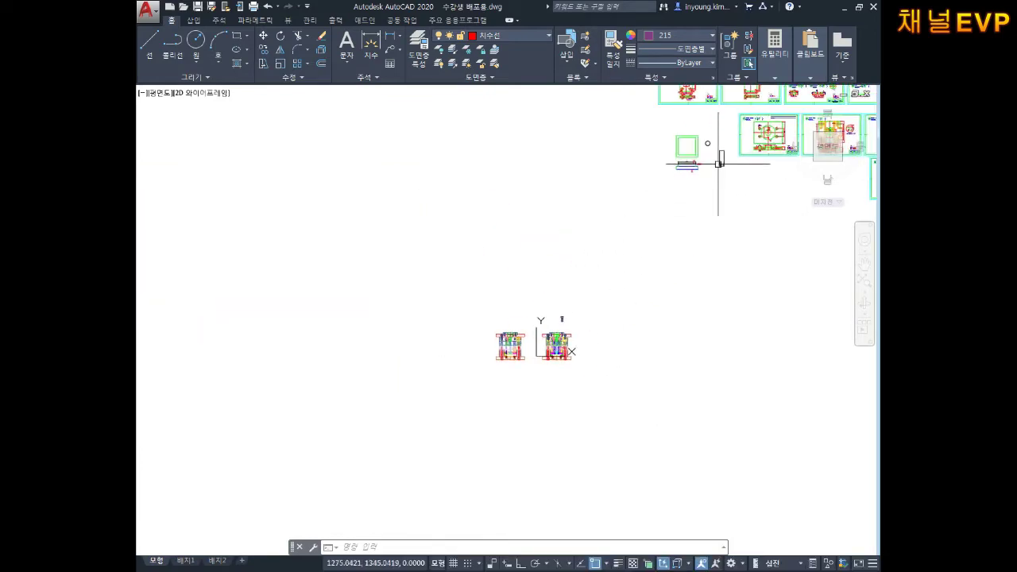
# - Start copying balloon 6 from a base point, then abandon the copy
pyautogui.moveTo(718, 164); pyautogui.dragTo(645, 221, button='middle')
pyautogui.scroll(4, 676, 201)
pyautogui.scroll(4, 567, 170)
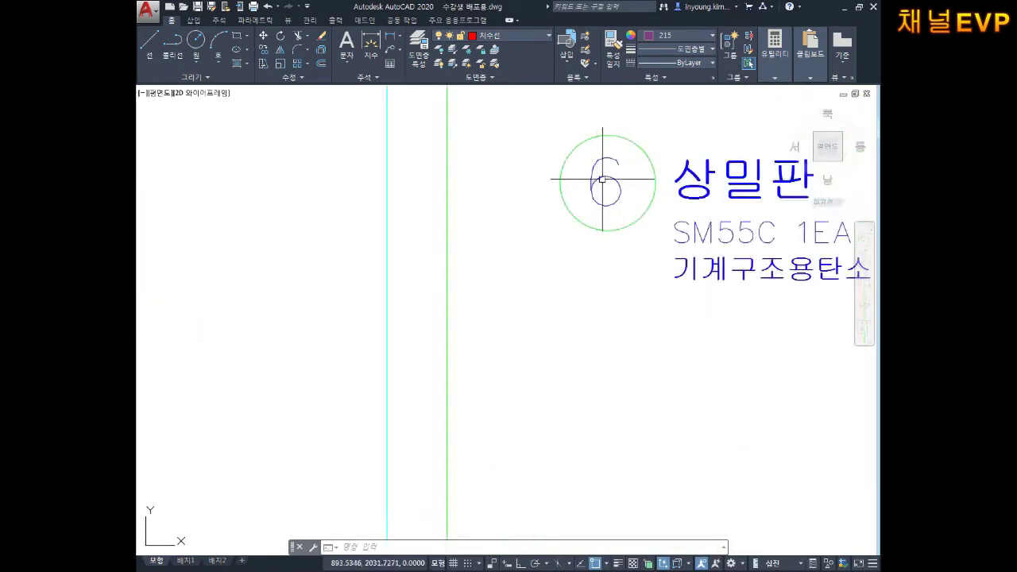
pyautogui.scroll(2, 597, 177)
pyautogui.press('Escape')
pyautogui.press('Escape')
pyautogui.write('co')
pyautogui.press('Return')
pyautogui.click(674, 137)
pyautogui.click(510, 351)
pyautogui.scroll(-2, 510, 351)
pyautogui.press('Return')
pyautogui.scroll(-3, 551, 313)
pyautogui.click(551, 313)
pyautogui.scroll(-5, 504, 325)
pyautogui.scroll(3, 509, 326)
pyautogui.scroll(3, 624, 291)
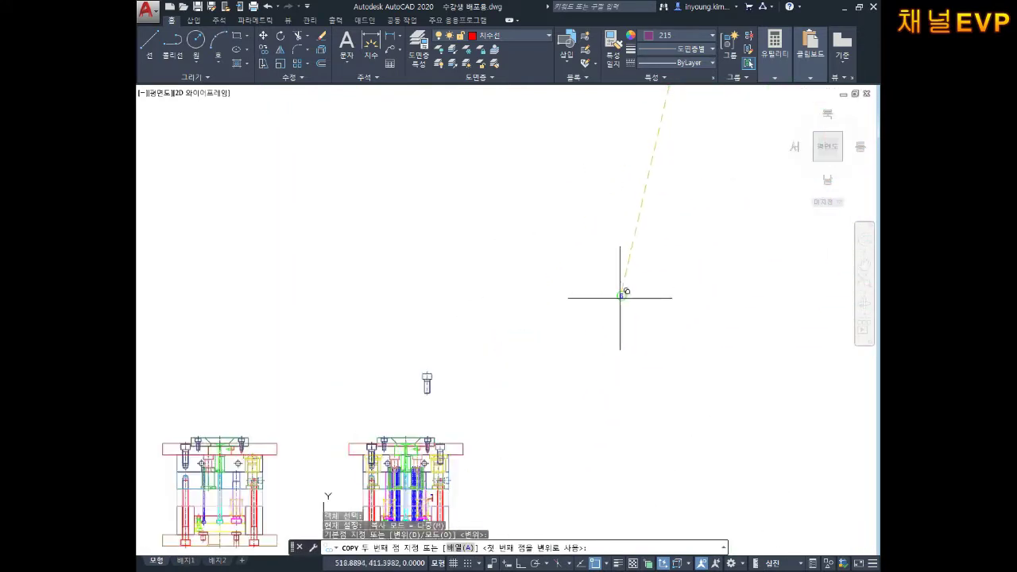
pyautogui.scroll(4, 421, 342)
pyautogui.moveTo(533, 298); pyautogui.dragTo(557, 335, button='middle')
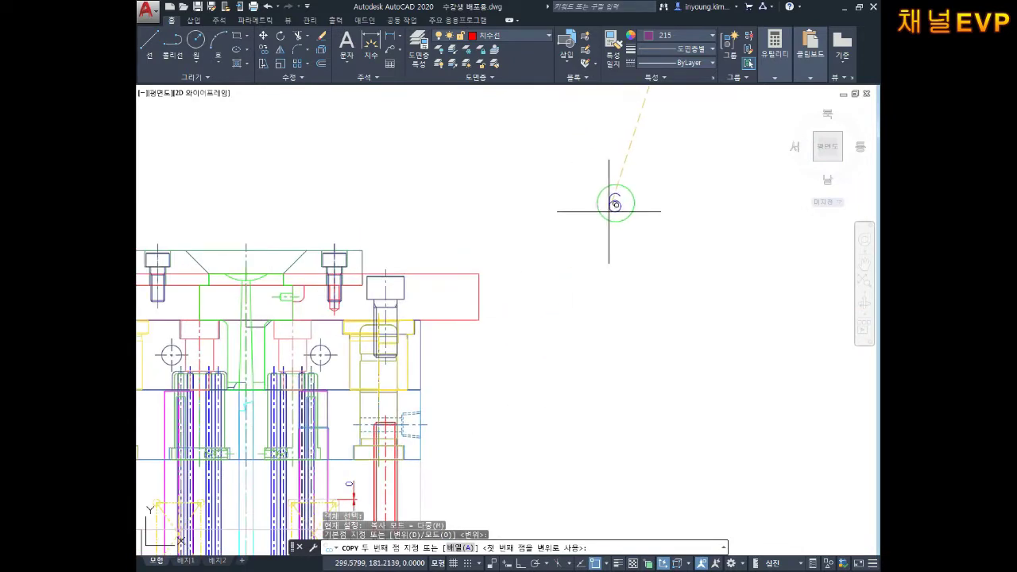
pyautogui.press('Escape')
# - Change balloon 6's colour to red via the Properties colour dropdown
pyautogui.click(643, 198)
pyautogui.press('Escape')
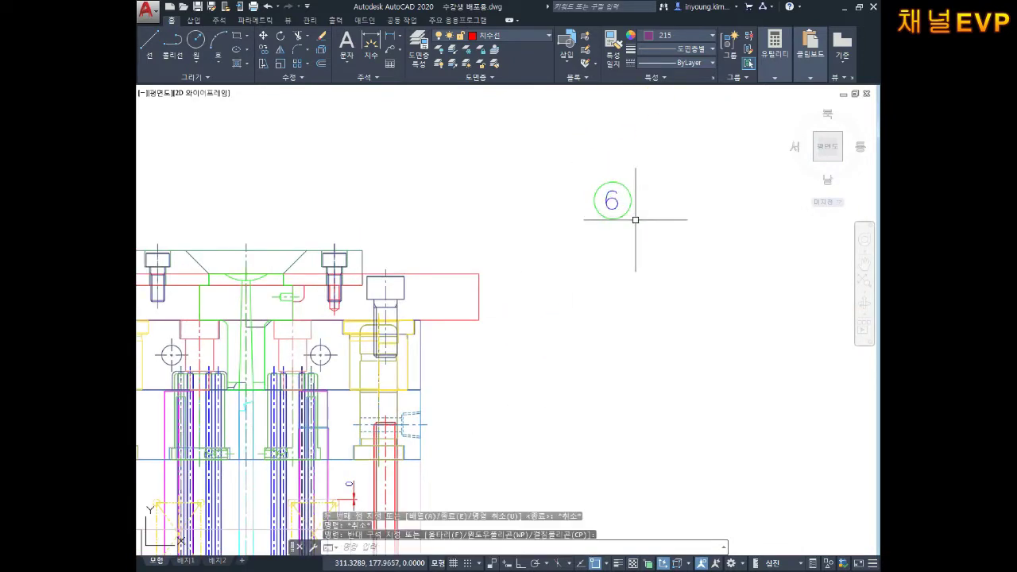
pyautogui.click(631, 200)
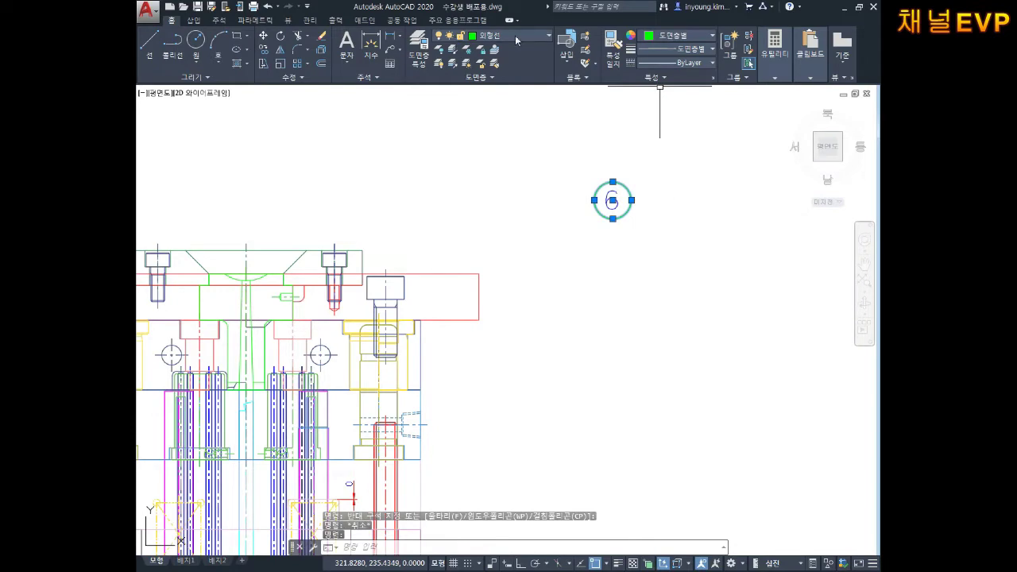
pyautogui.click(663, 38)
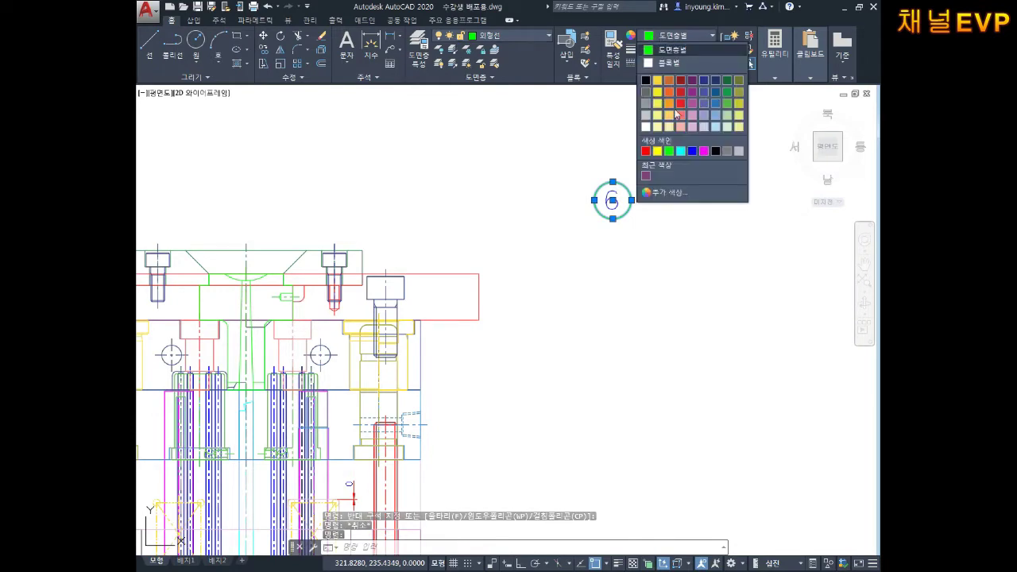
pyautogui.click(646, 151)
pyautogui.press('Escape')
pyautogui.moveTo(606, 247); pyautogui.dragTo(633, 235, button='middle')
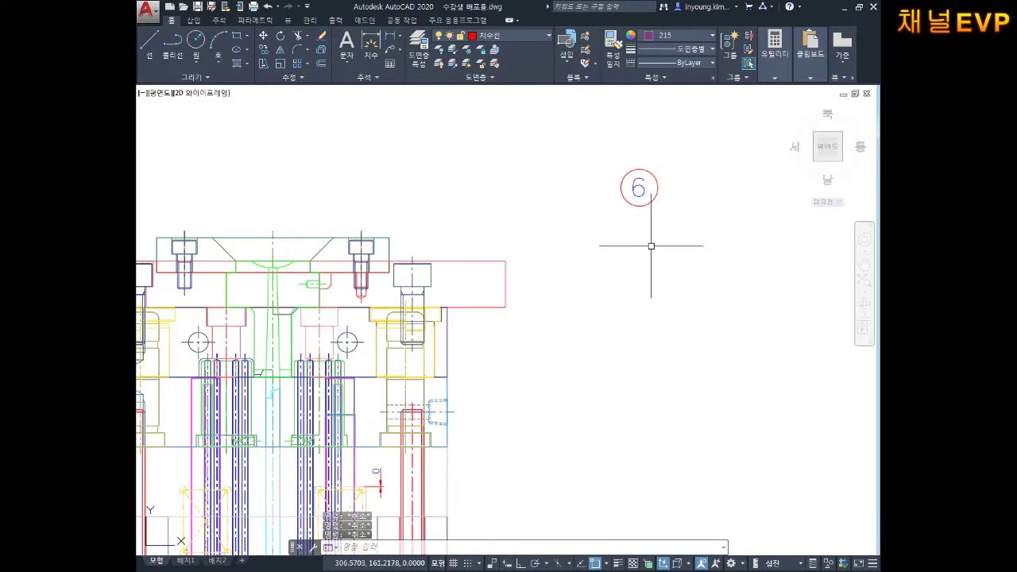
pyautogui.moveTo(650, 245); pyautogui.dragTo(651, 262, button='middle')
pyautogui.write('m')
pyautogui.press('Return')
# - Move the red 6 balloon slightly higher beside the right mold assembly
pyautogui.click(596, 262)
pyautogui.click(672, 175)
pyautogui.press('Return')
pyautogui.click(639, 223)
pyautogui.click(641, 196)
pyautogui.press('Escape')
# - Copy the 6 balloon repeatedly downward to form a vertical column on the right
pyautogui.write('co')
pyautogui.press('Return')
pyautogui.moveTo(680, 109); pyautogui.dragTo(617, 199)
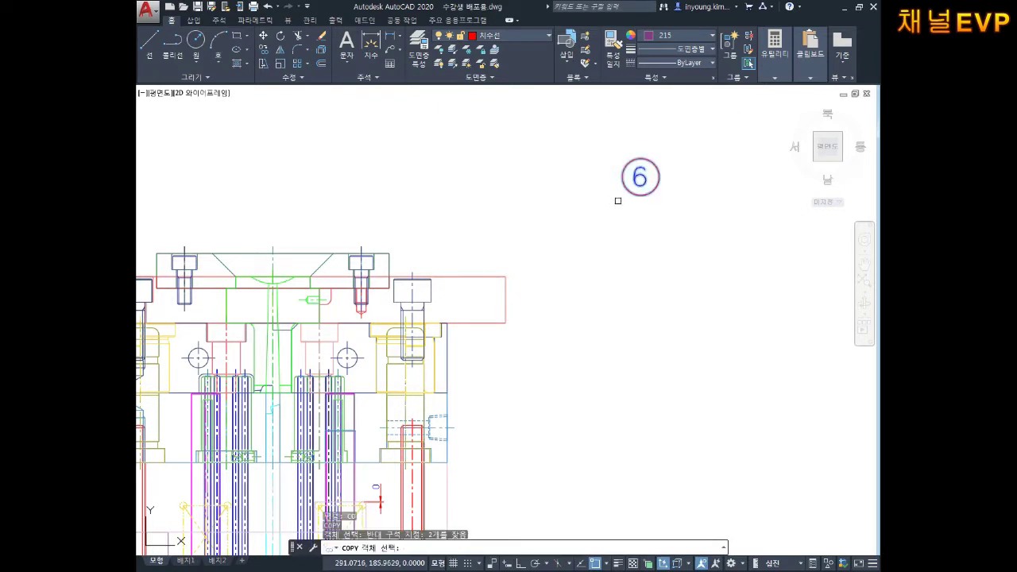
pyautogui.press('Return')
pyautogui.click(641, 177)
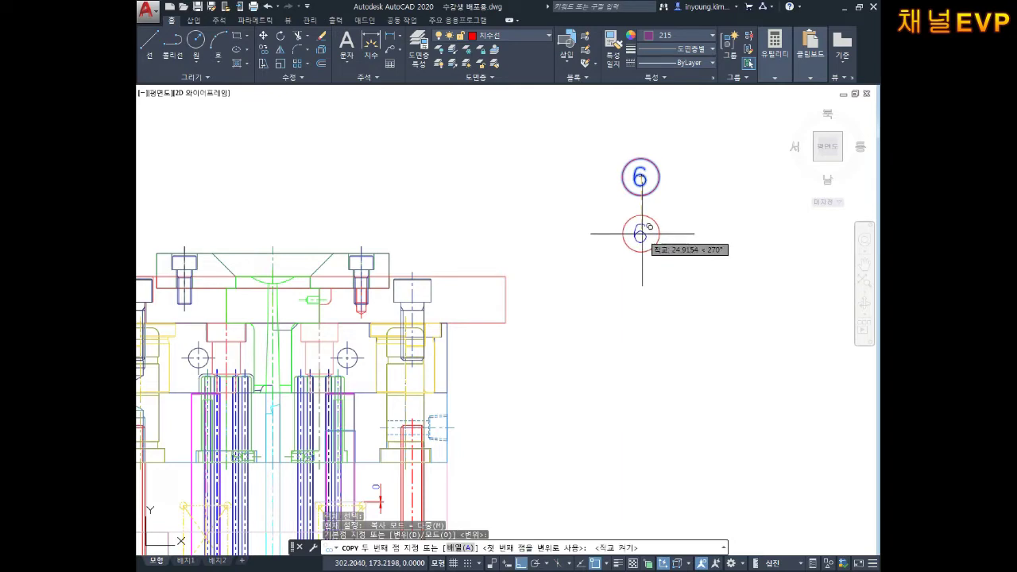
pyautogui.click(641, 232)
pyautogui.click(640, 275)
pyautogui.click(641, 319)
pyautogui.moveTo(640, 319); pyautogui.dragTo(640, 227, button='middle')
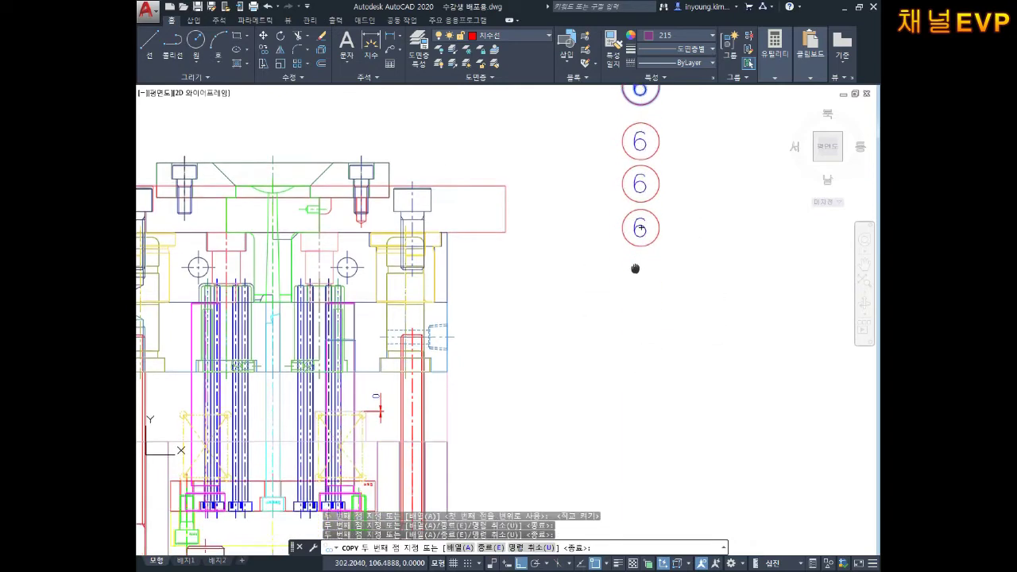
pyautogui.click(641, 281)
pyautogui.click(641, 334)
pyautogui.moveTo(644, 323); pyautogui.dragTo(645, 246, button='middle')
pyautogui.click(645, 306)
pyautogui.click(645, 364)
pyautogui.moveTo(645, 364); pyautogui.dragTo(651, 262, button='middle')
pyautogui.click(648, 323)
pyautogui.click(647, 375)
pyautogui.click(645, 433)
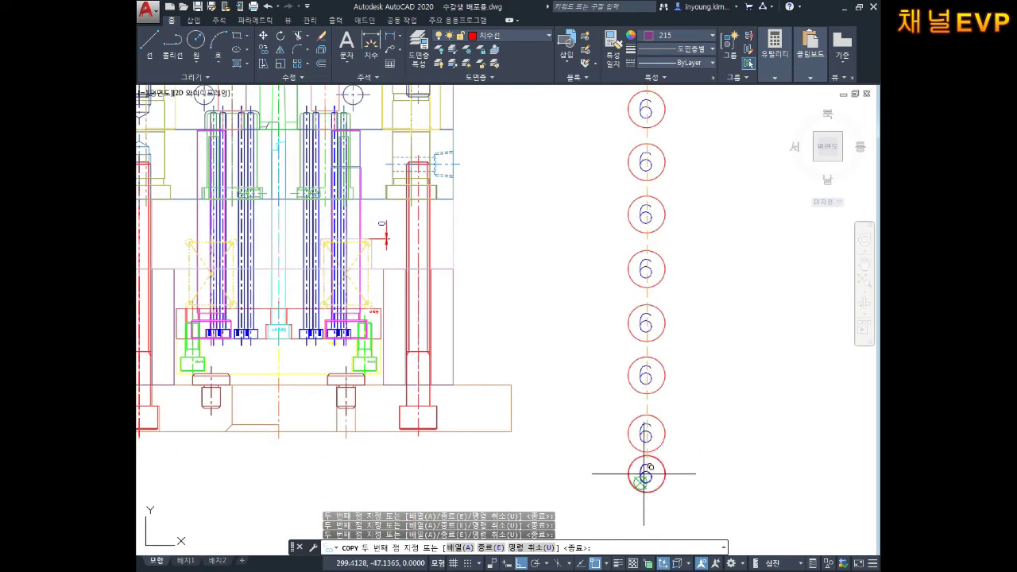
pyautogui.scroll(-3, 620, 318)
pyautogui.scroll(-1, 676, 352)
pyautogui.press('Escape')
pyautogui.scroll(1, 707, 295)
pyautogui.press('Escape')
pyautogui.press('Escape')
pyautogui.press('Escape')
# - Mirror the balloon column across a vertical line to the left side, keeping the original
pyautogui.write('mi')
pyautogui.press('Return')
pyautogui.moveTo(742, 246); pyautogui.dragTo(692, 231, button='middle')
pyautogui.click(684, 107)
pyautogui.click(617, 495)
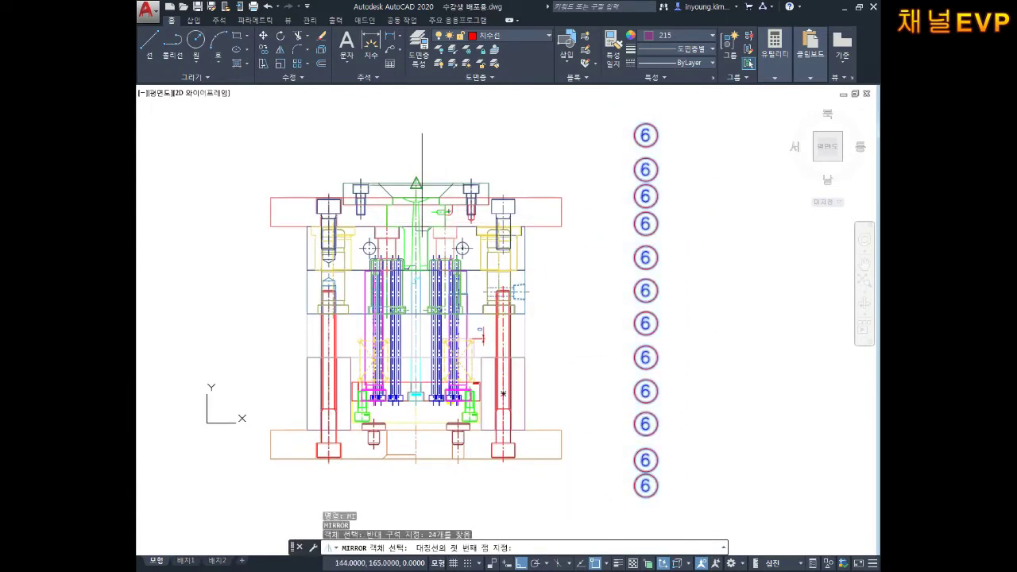
pyautogui.click(415, 178)
pyautogui.click(414, 459)
pyautogui.press('Return')
pyautogui.press('Return')
pyautogui.press('Escape')
pyautogui.press('Escape')
pyautogui.press('Escape')
pyautogui.scroll(-3, 713, 247)
pyautogui.scroll(1, 712, 246)
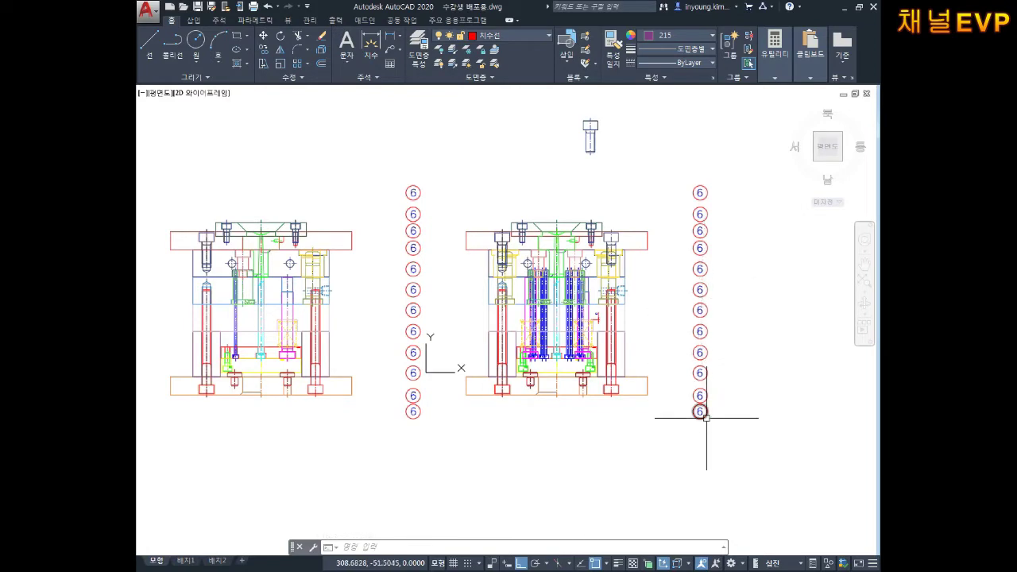
pyautogui.scroll(2, 545, 230)
pyautogui.scroll(2, 511, 193)
pyautogui.moveTo(510, 193); pyautogui.dragTo(481, 181, button='middle')
# - Begin copying the top 6 balloon, then cancel the copy
pyautogui.write('co')
pyautogui.press('Return')
pyautogui.click(453, 193)
pyautogui.click(388, 219)
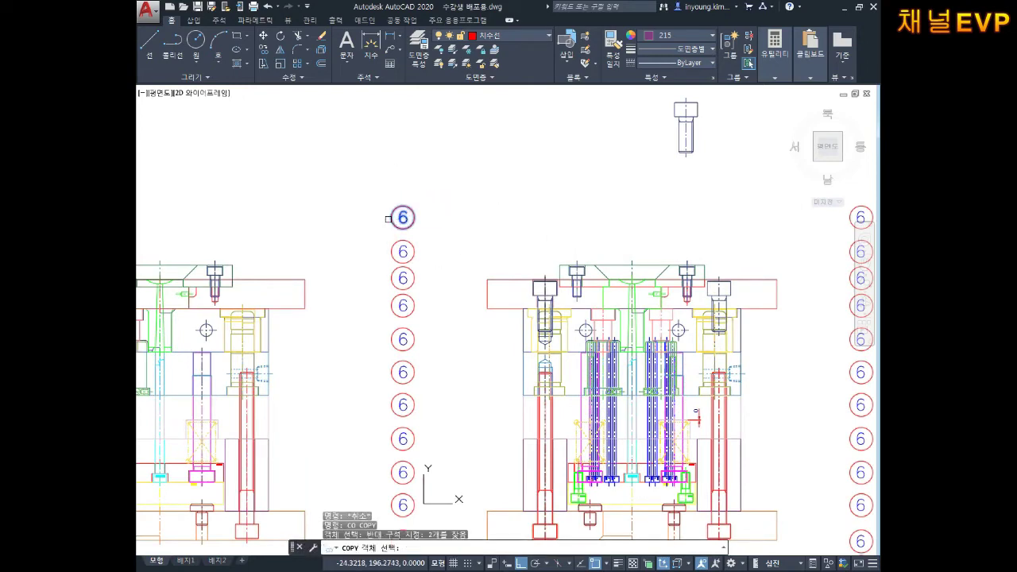
pyautogui.press('Return')
pyautogui.click(403, 217)
pyautogui.press('Escape')
pyautogui.scroll(-2, 574, 219)
pyautogui.moveTo(577, 217); pyautogui.dragTo(556, 191, button='middle')
# - Erase the stray bolt above the right mold assembly
pyautogui.click(636, 137)
pyautogui.press('Escape')
pyautogui.click(628, 127)
pyautogui.click(592, 168)
pyautogui.press('Delete')
pyautogui.scroll(2, 617, 238)
pyautogui.scroll(-2, 616, 239)
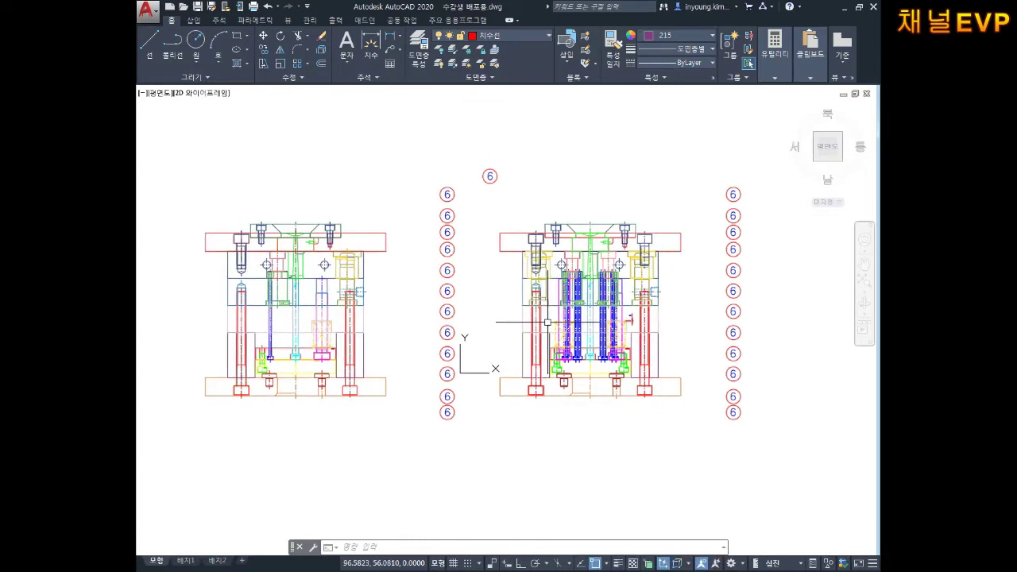
pyautogui.press('Escape')
pyautogui.press('Escape')
pyautogui.press('Escape')
# - Delete the extra top 6 balloon and the lower-right 6 balloon
pyautogui.scroll(2, 470, 183)
pyautogui.moveTo(488, 143); pyautogui.dragTo(437, 190)
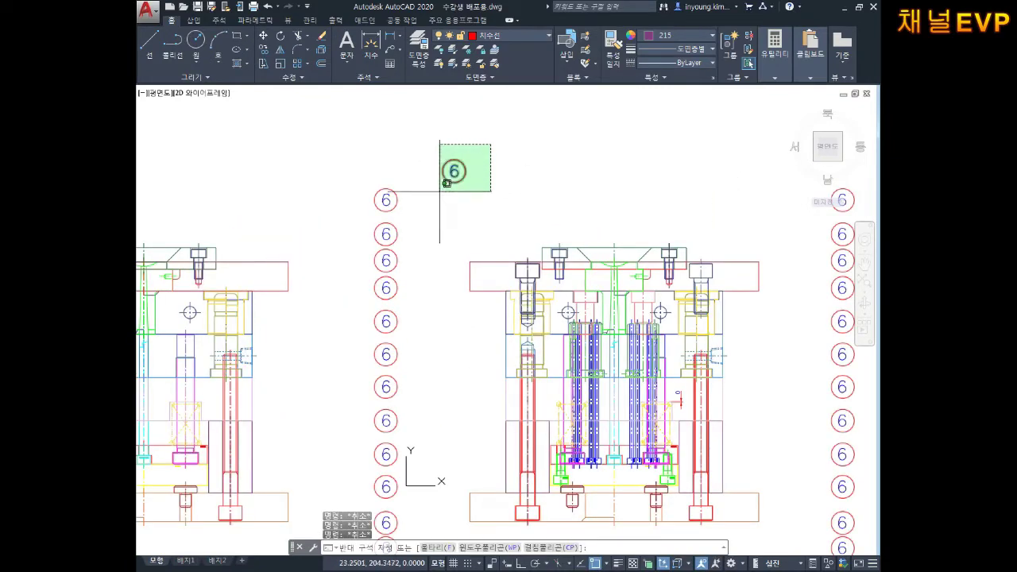
pyautogui.press('Delete')
pyautogui.scroll(-2, 438, 170)
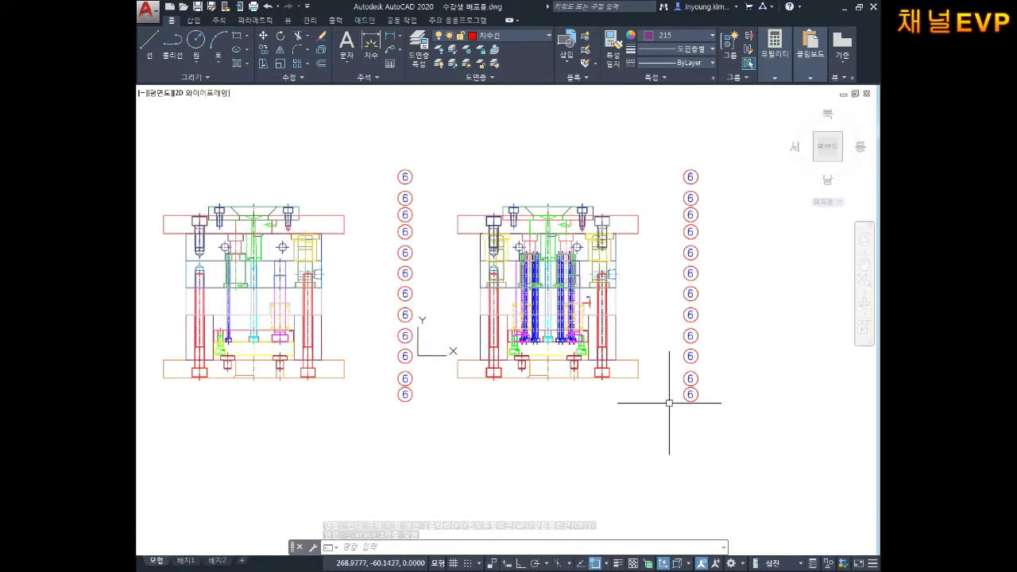
pyautogui.scroll(2, 668, 403)
pyautogui.click(749, 380)
pyautogui.click(673, 426)
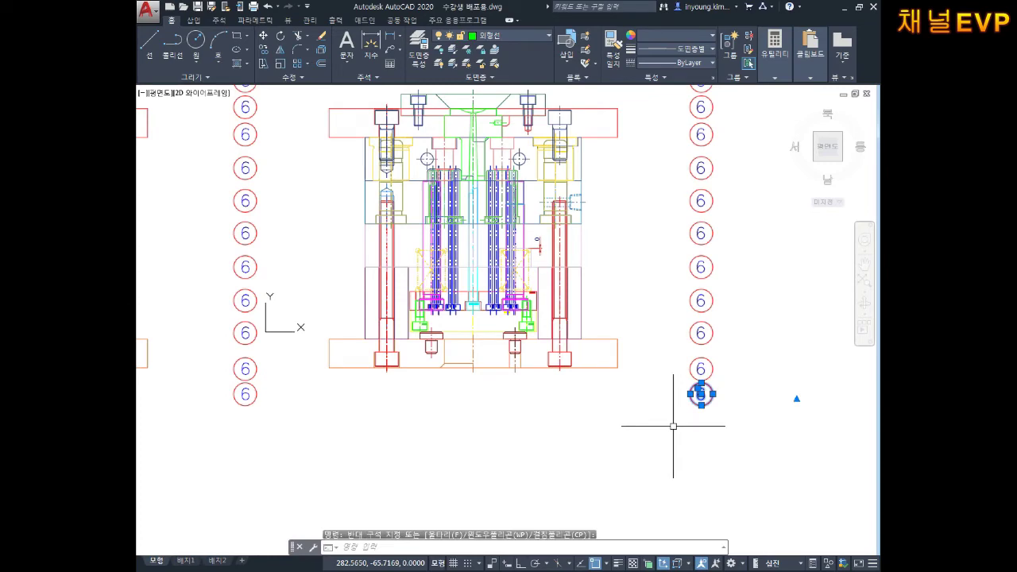
pyautogui.press('Delete')
pyautogui.scroll(-2, 672, 421)
pyautogui.press('Escape')
pyautogui.press('Escape')
# - Try the ec command, cancel it, and restart balloon text editing
pyautogui.write('ec')
pyautogui.press('Return')
pyautogui.press('Escape')
pyautogui.press('Escape')
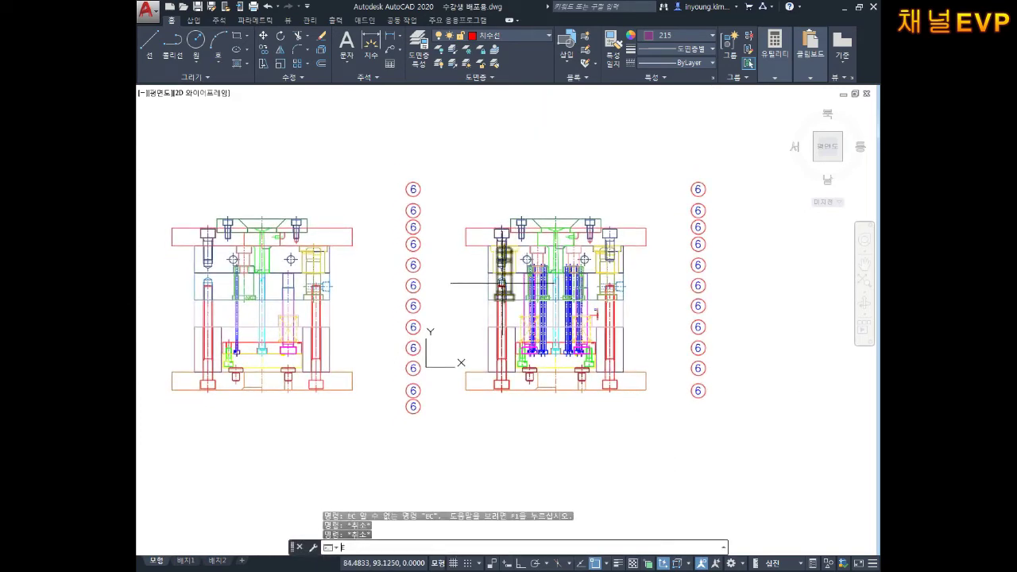
pyautogui.press('Return')
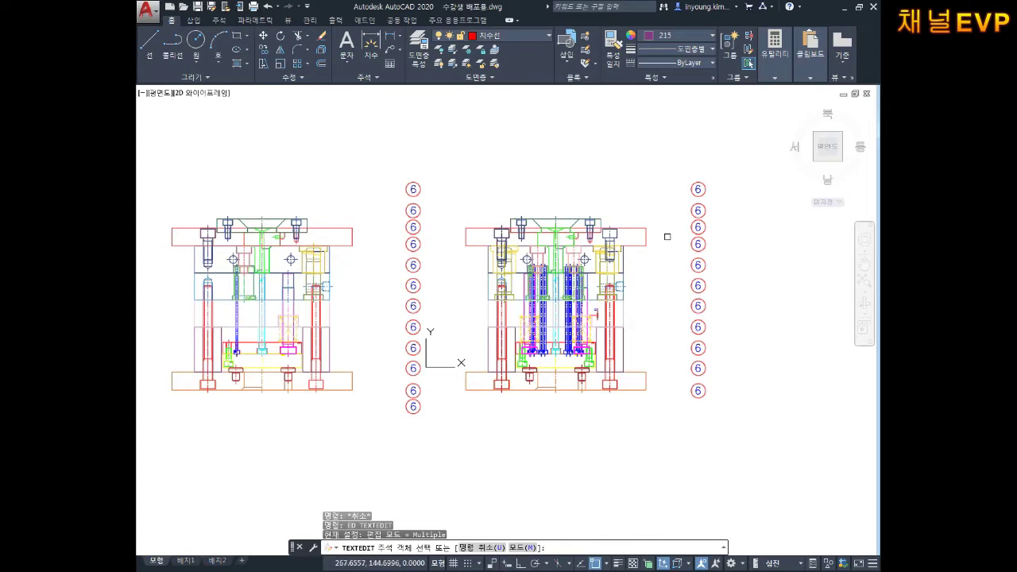
# - Renumber the upper right-column balloons to 1 and 2, correcting a mistyped 26
pyautogui.scroll(2, 671, 202)
pyautogui.scroll(2, 676, 197)
pyautogui.click(711, 182)
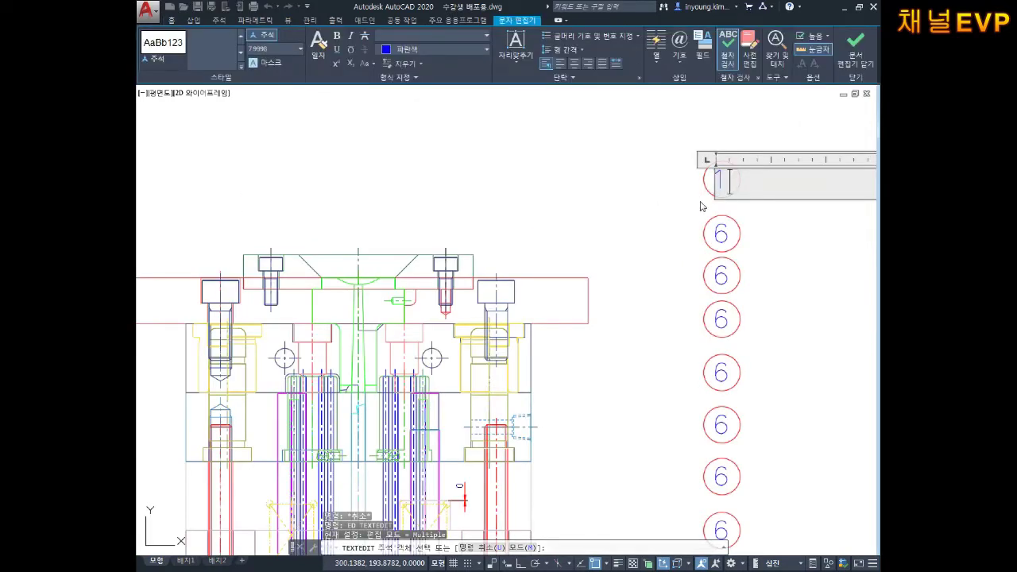
pyautogui.click(667, 252)
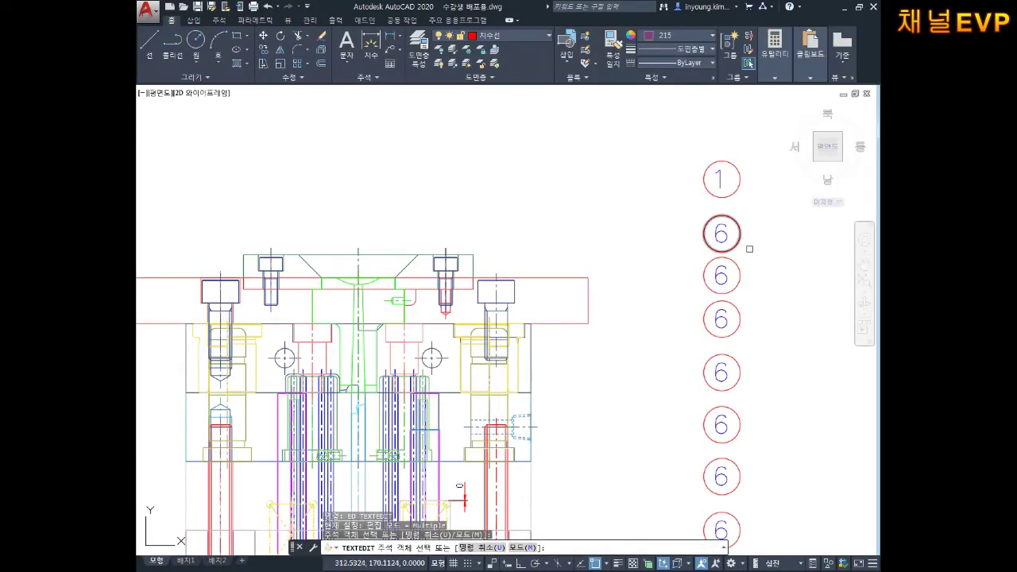
pyautogui.press('Return')
pyautogui.doubleClick(722, 276)
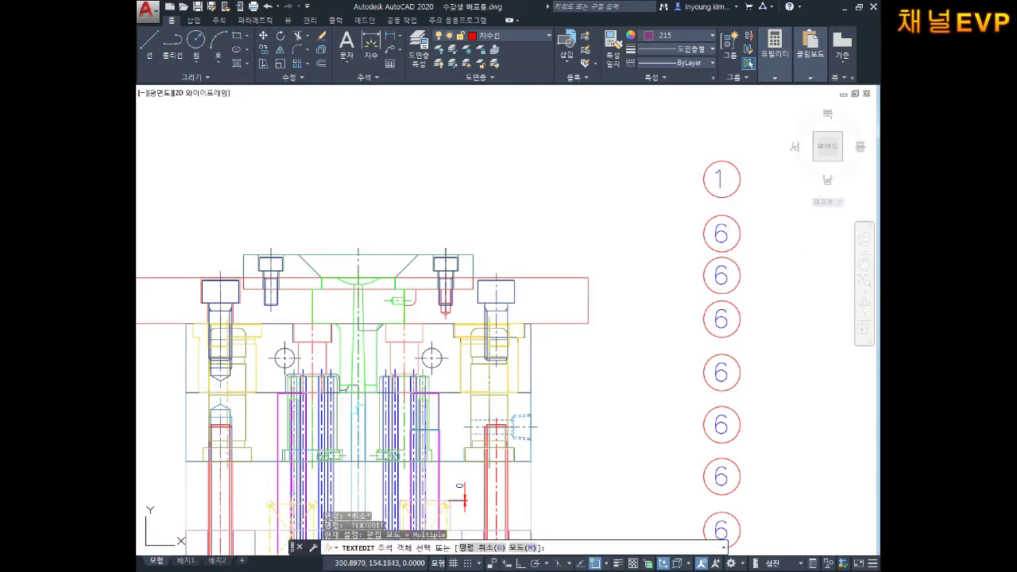
pyautogui.click(722, 277)
pyautogui.write('2')
pyautogui.click(651, 347)
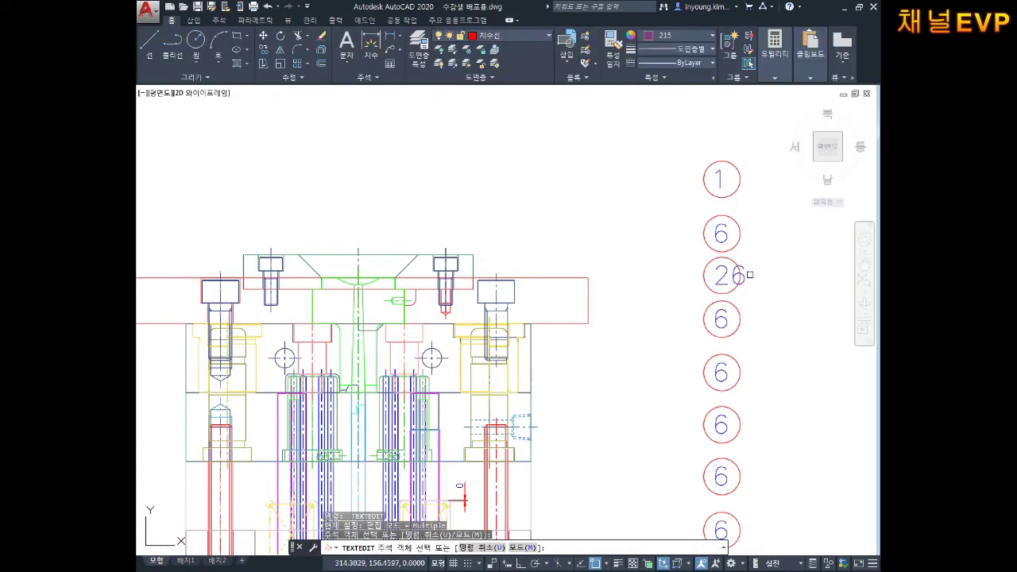
pyautogui.click(748, 276)
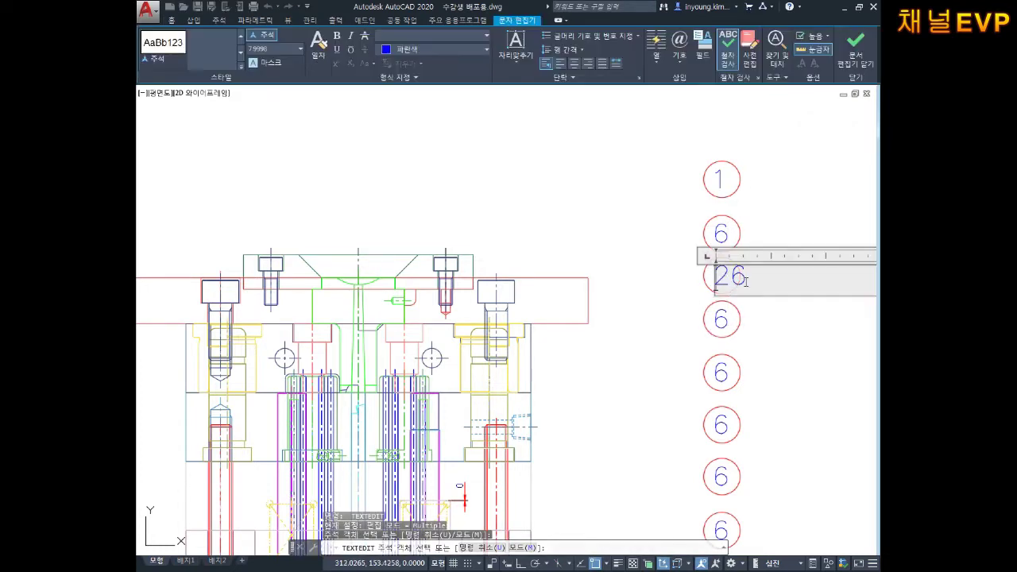
pyautogui.click(683, 319)
# - Renumber the next two right-column balloons to 3 and 4
pyautogui.moveTo(761, 309); pyautogui.dragTo(754, 296, button='middle')
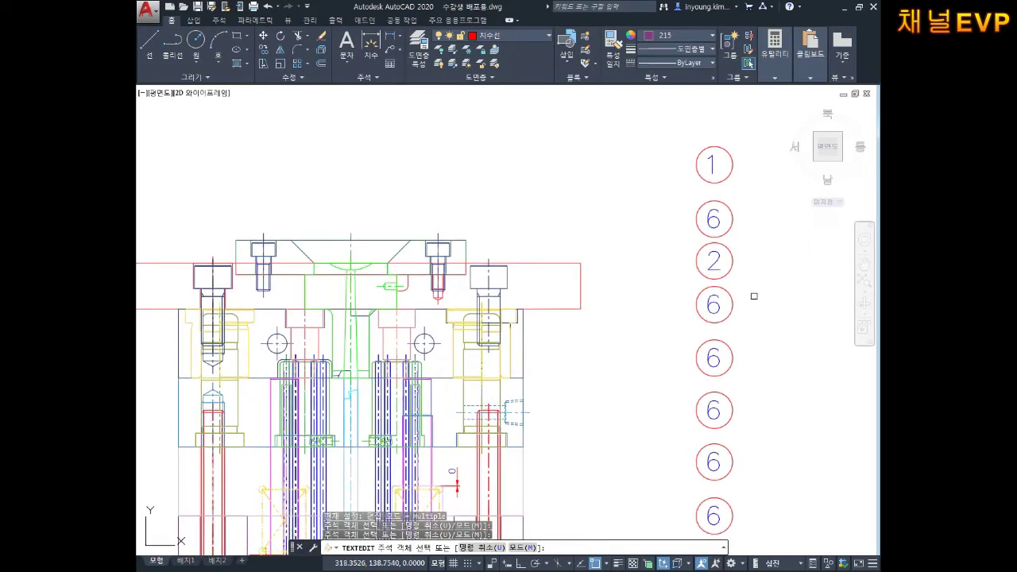
pyautogui.click(714, 304)
pyautogui.write('3')
pyautogui.click(665, 370)
pyautogui.moveTo(622, 359); pyautogui.dragTo(624, 328, button='middle')
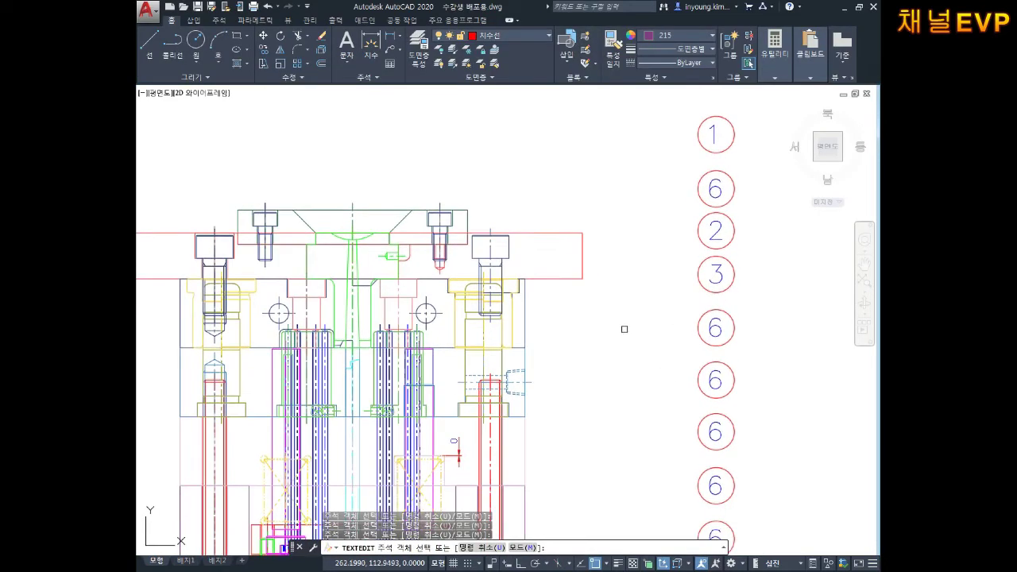
pyautogui.moveTo(677, 362); pyautogui.dragTo(674, 354, button='middle')
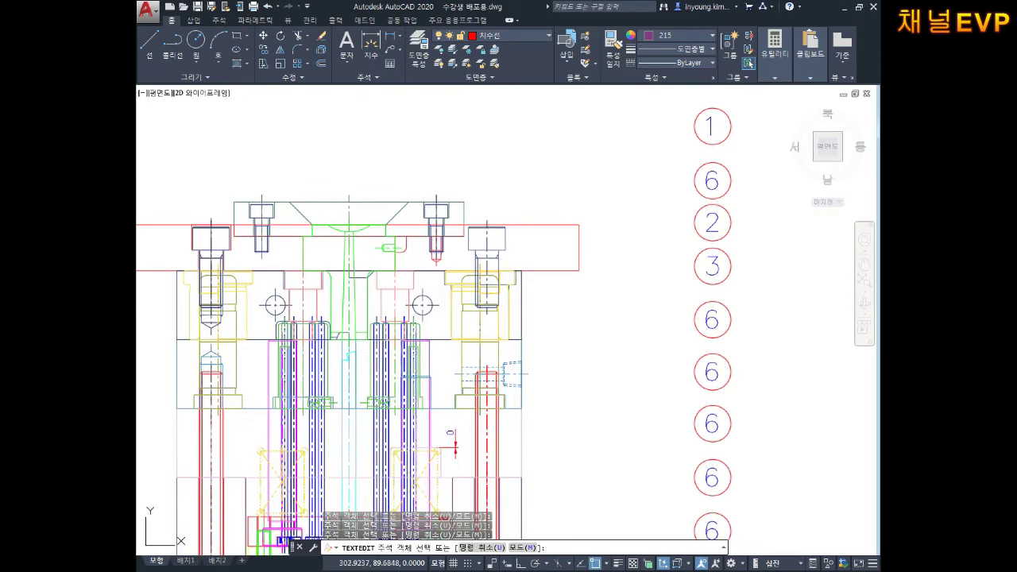
pyautogui.click(712, 371)
pyautogui.write('4')
pyautogui.click(660, 410)
# - Change a lower right-column 6 balloon to 5
pyautogui.moveTo(660, 411); pyautogui.dragTo(671, 332, button='middle')
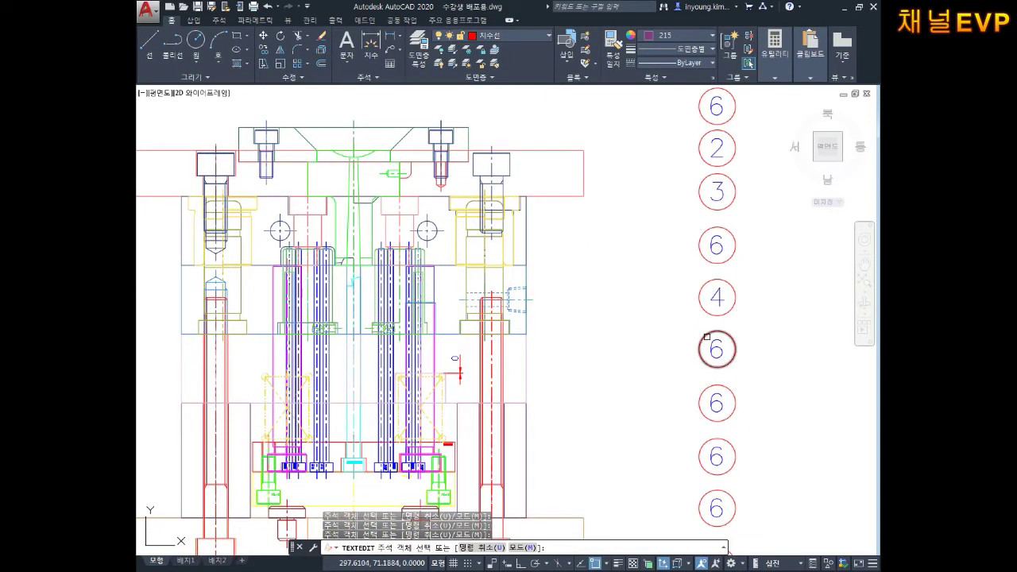
pyautogui.moveTo(747, 380); pyautogui.dragTo(748, 330, button='middle')
pyautogui.moveTo(750, 418); pyautogui.dragTo(751, 359, button='middle')
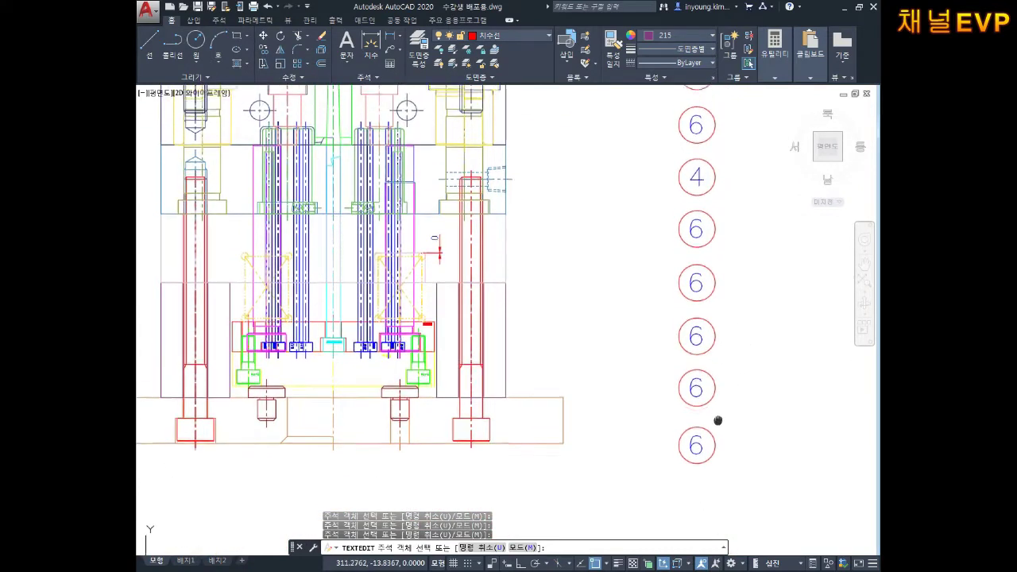
pyautogui.moveTo(718, 411); pyautogui.dragTo(703, 426, button='middle')
pyautogui.click(707, 344)
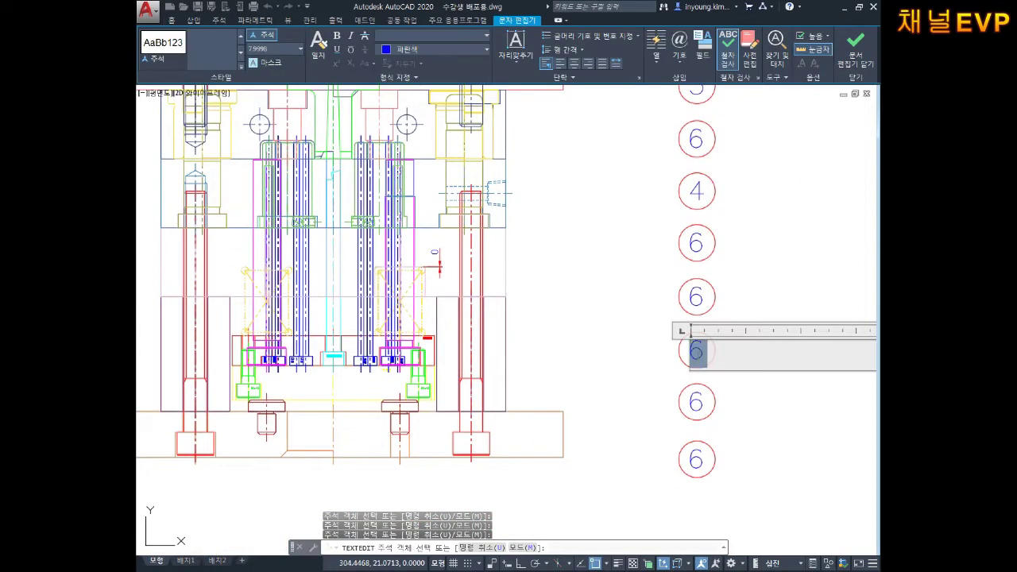
pyautogui.write('5')
pyautogui.click(654, 408)
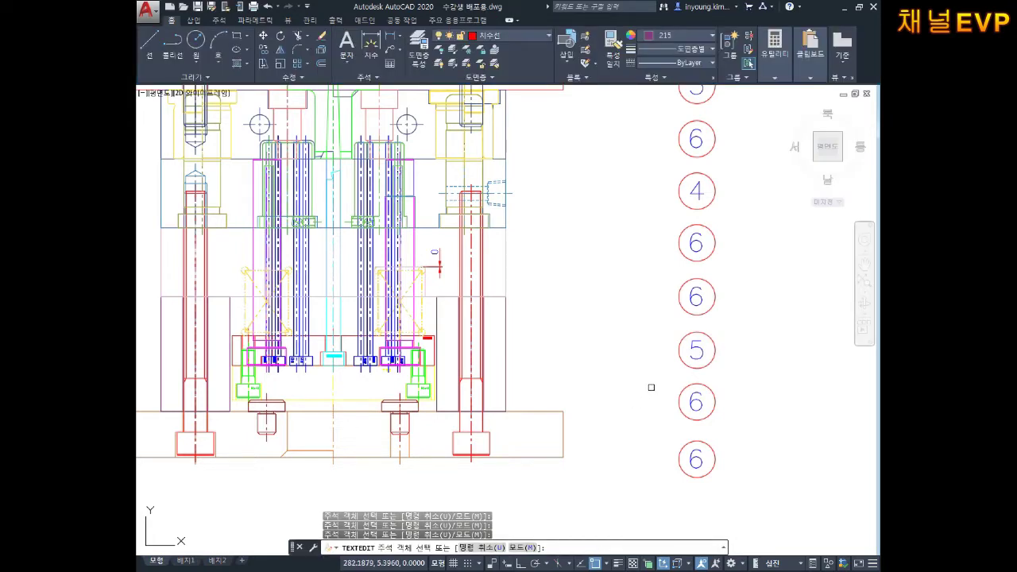
# - Change the lower left-column 6 balloon to 7
pyautogui.moveTo(538, 383)
pyautogui.mouseDown(button='middle')
pyautogui.moveTo(500, 347)
pyautogui.moveTo(410, 379)
pyautogui.moveTo(404, 339)
pyautogui.mouseUp(button='middle')
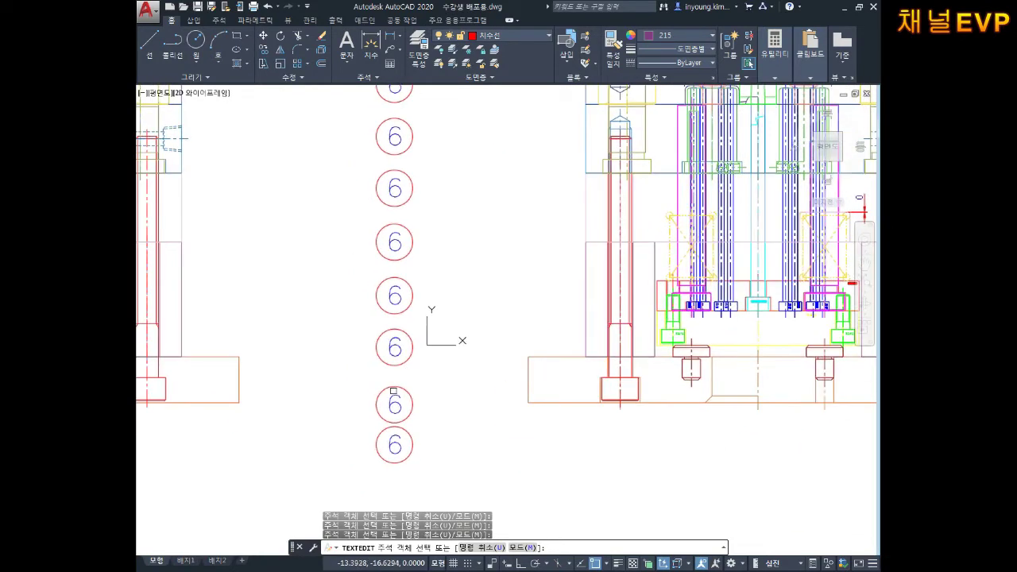
pyautogui.click(402, 402)
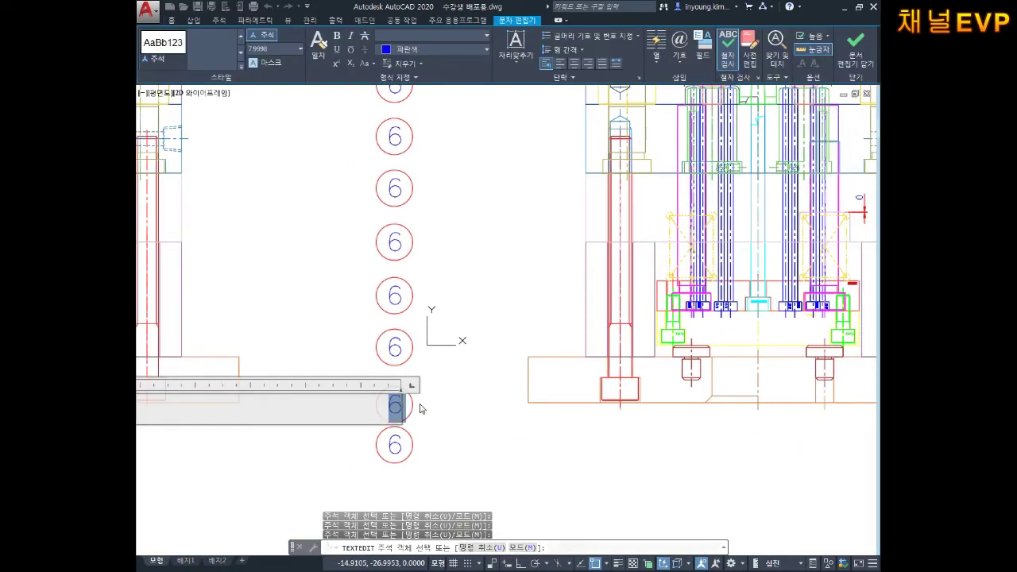
pyautogui.write('7')
pyautogui.click(436, 413)
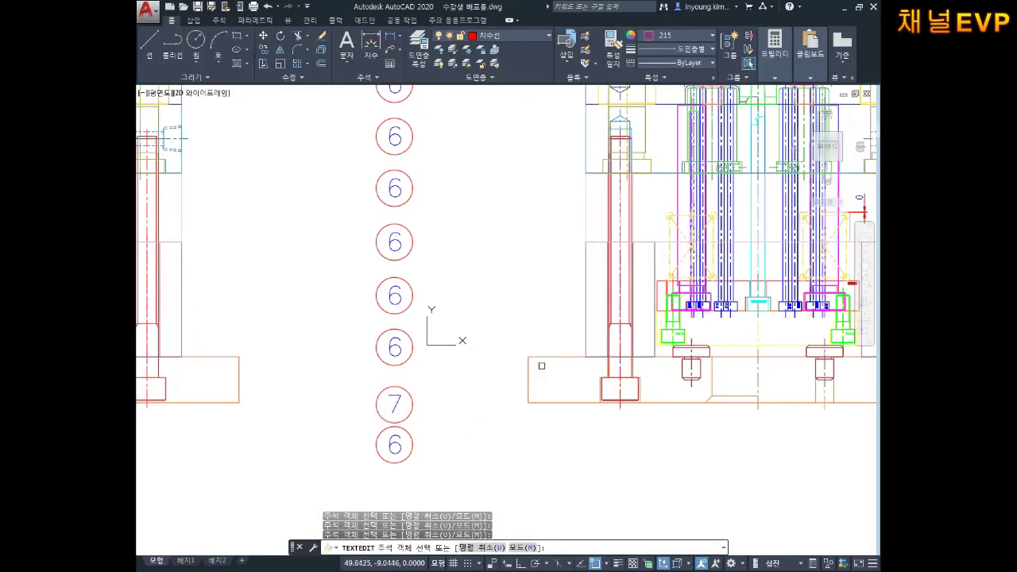
# - Change another right-column 6 balloon to 8
pyautogui.moveTo(581, 344); pyautogui.dragTo(168, 316, button='middle')
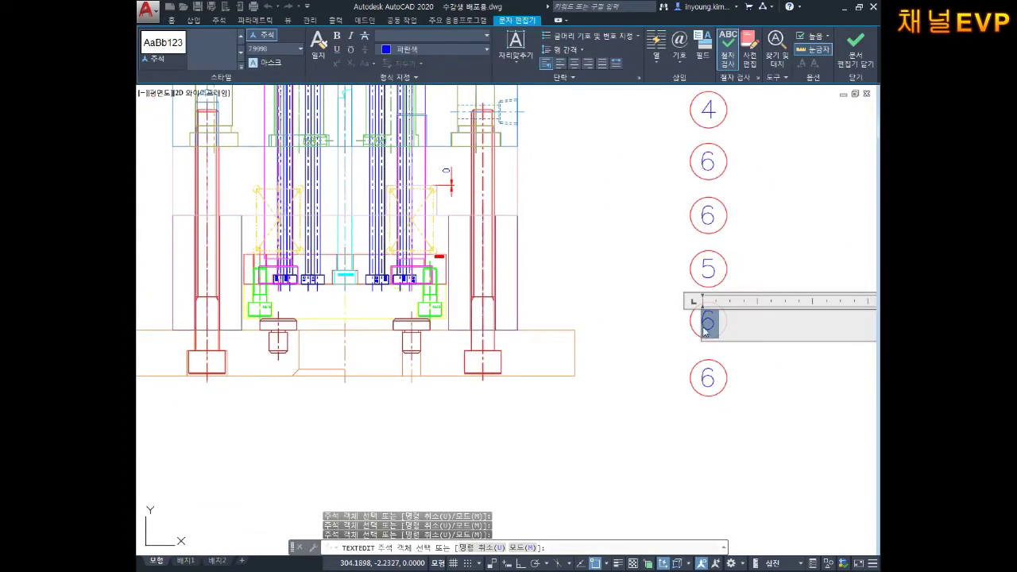
pyautogui.write('8')
pyautogui.click(656, 420)
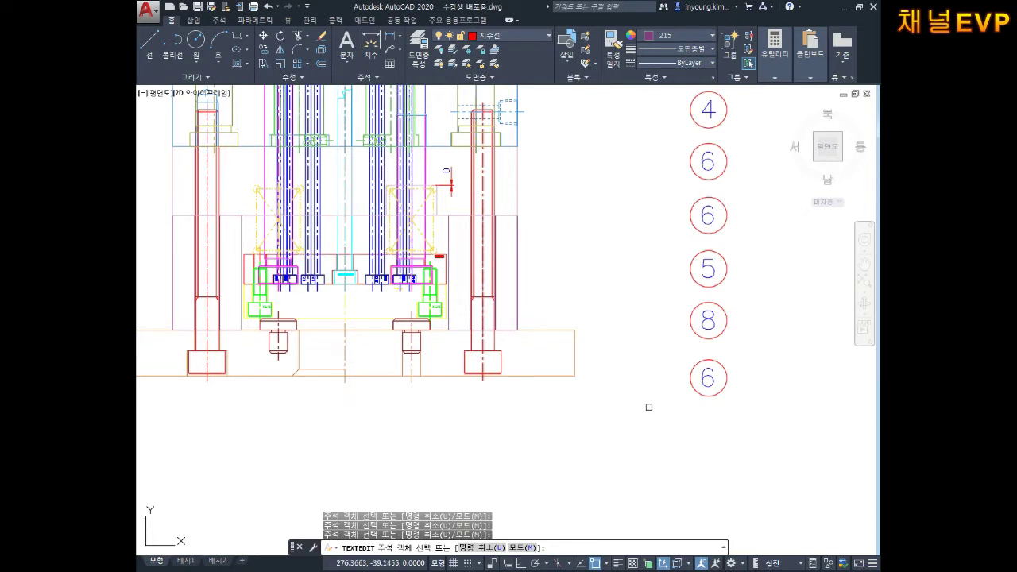
pyautogui.moveTo(648, 405)
pyautogui.mouseDown(button='middle')
pyautogui.moveTo(614, 315)
pyautogui.moveTo(412, 235)
pyautogui.moveTo(434, 277)
pyautogui.mouseUp(button='middle')
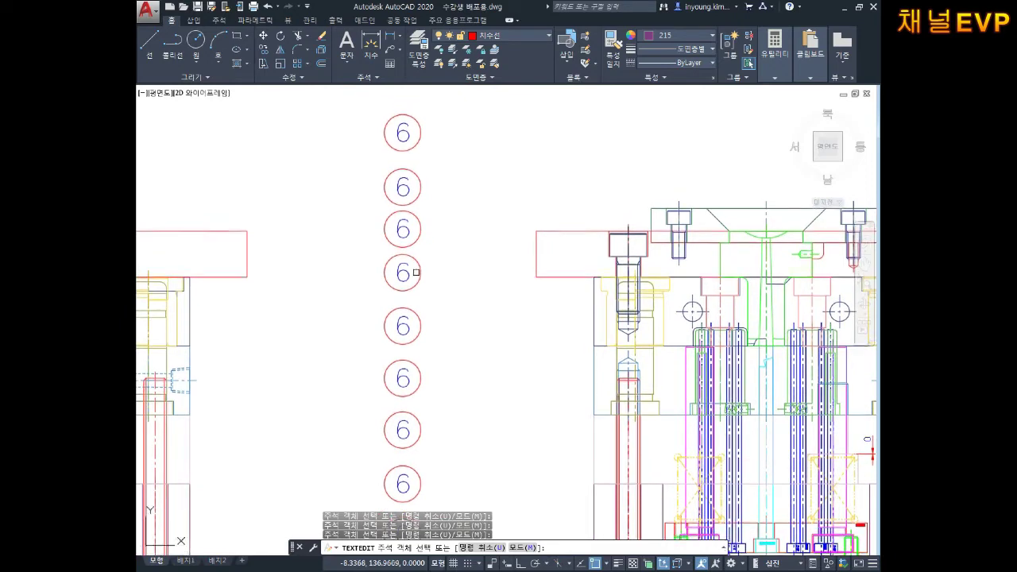
# - Renumber two lower left-column balloons to 11 and 10
pyautogui.click(428, 300)
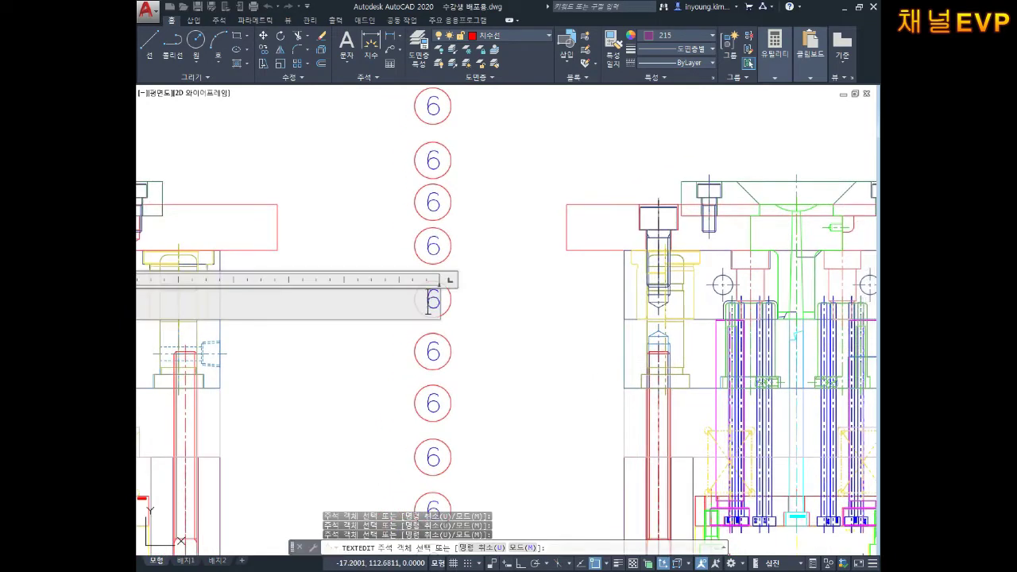
pyautogui.write('11')
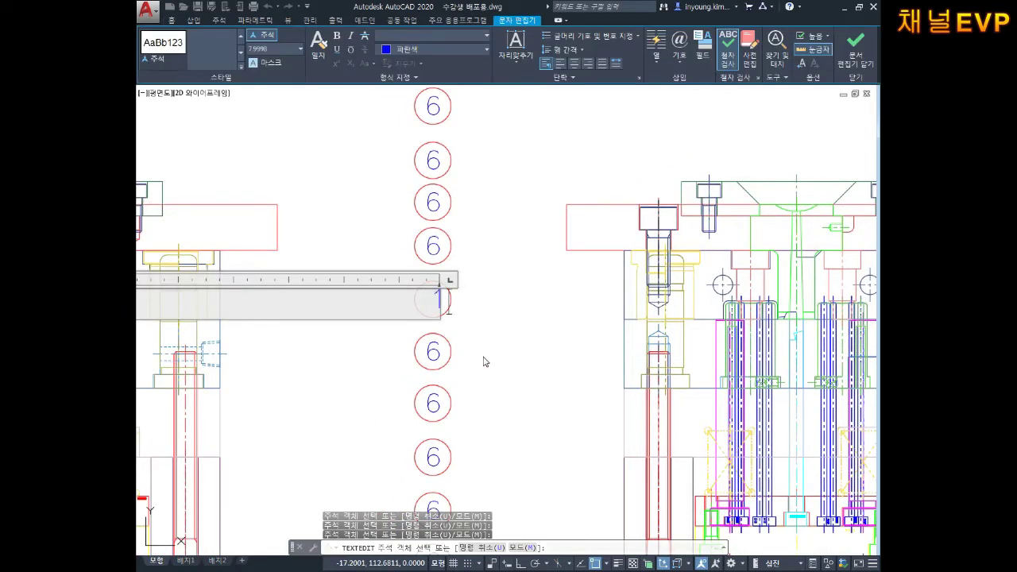
pyautogui.click(471, 355)
pyautogui.moveTo(470, 350); pyautogui.dragTo(471, 330, button='middle')
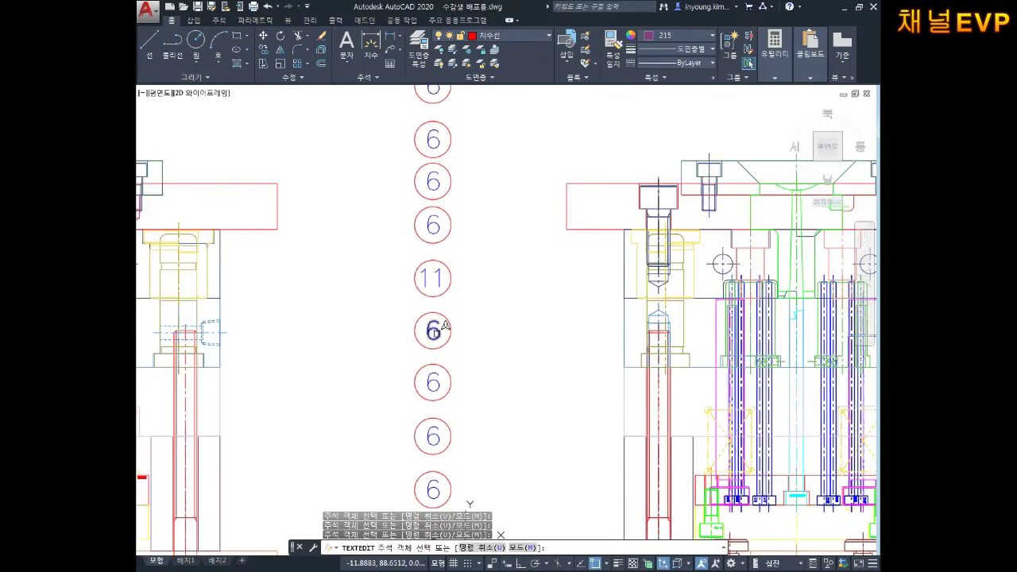
pyautogui.click(433, 330)
pyautogui.doubleClick(433, 332)
pyautogui.write('10')
pyautogui.click(520, 357)
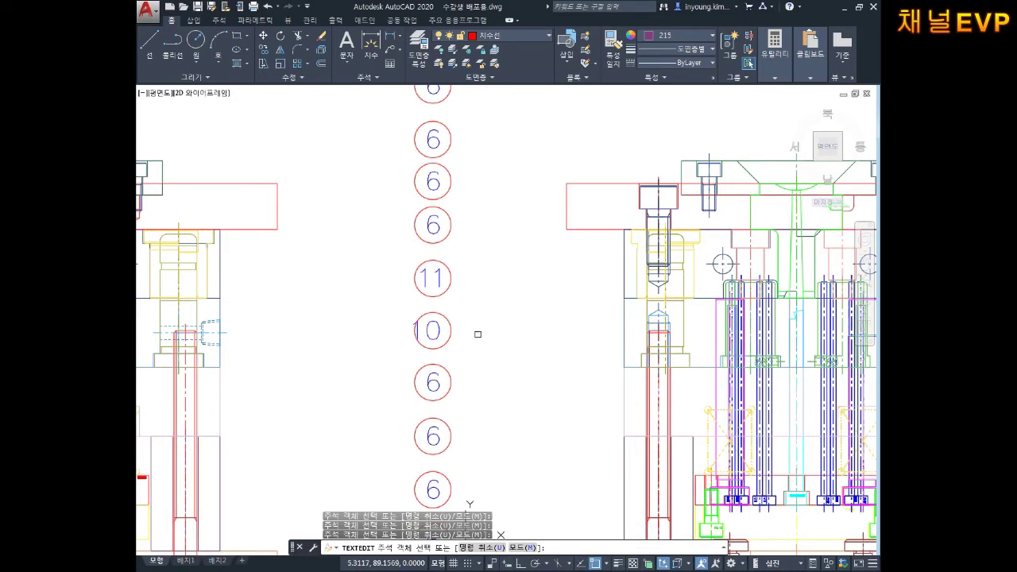
# - Renumber the top two left-column balloons to 9 and 12
pyautogui.moveTo(484, 291); pyautogui.dragTo(220, 344, button='middle')
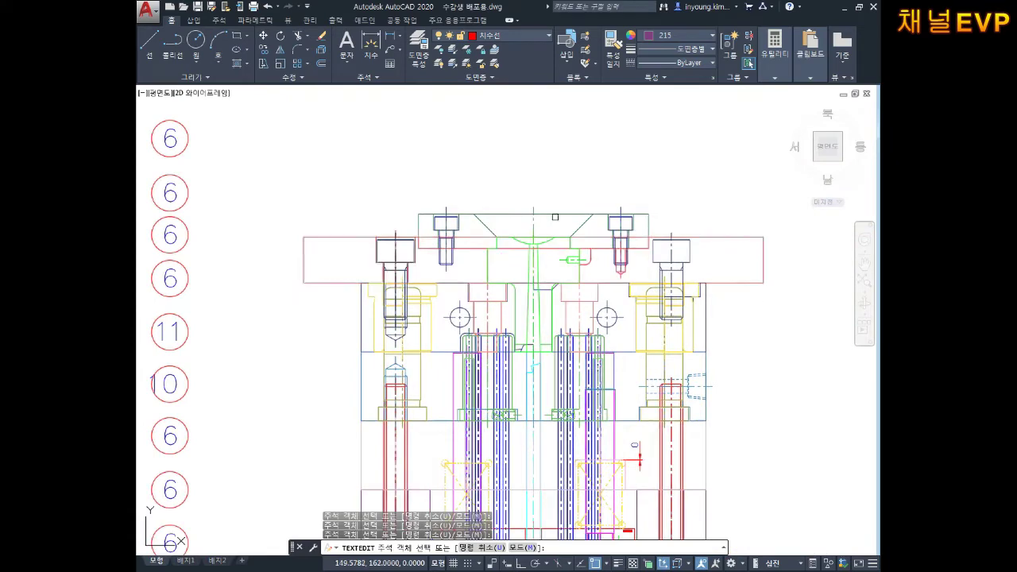
pyautogui.moveTo(555, 217); pyautogui.dragTo(334, 294, button='middle')
pyautogui.moveTo(633, 286); pyautogui.dragTo(962, 355, button='middle')
pyautogui.moveTo(559, 266); pyautogui.dragTo(608, 248, button='middle')
pyautogui.click(322, 277)
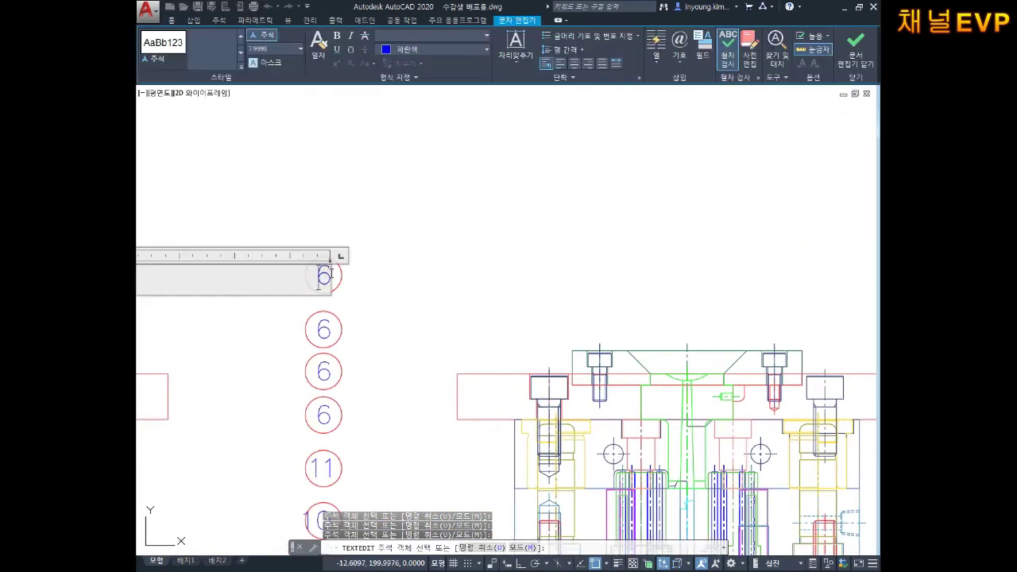
pyautogui.doubleClick(331, 280)
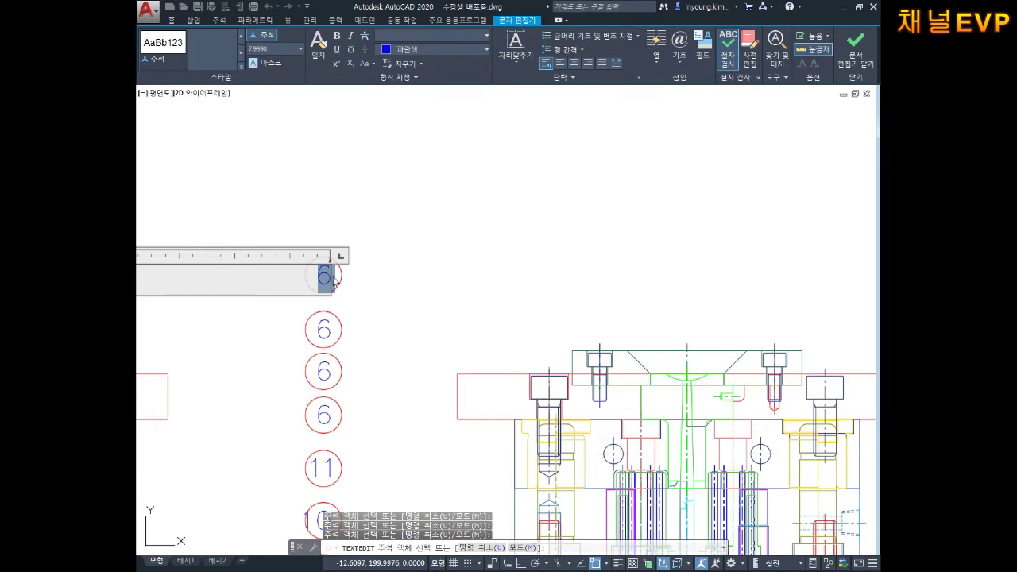
pyautogui.write('9')
pyautogui.click(425, 261)
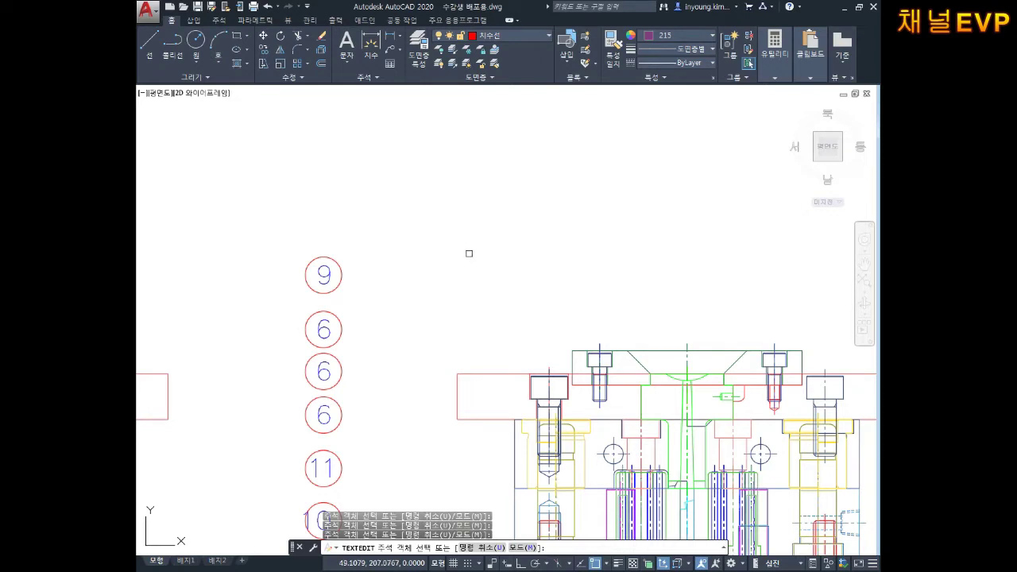
pyautogui.moveTo(473, 264); pyautogui.dragTo(485, 214, button='middle')
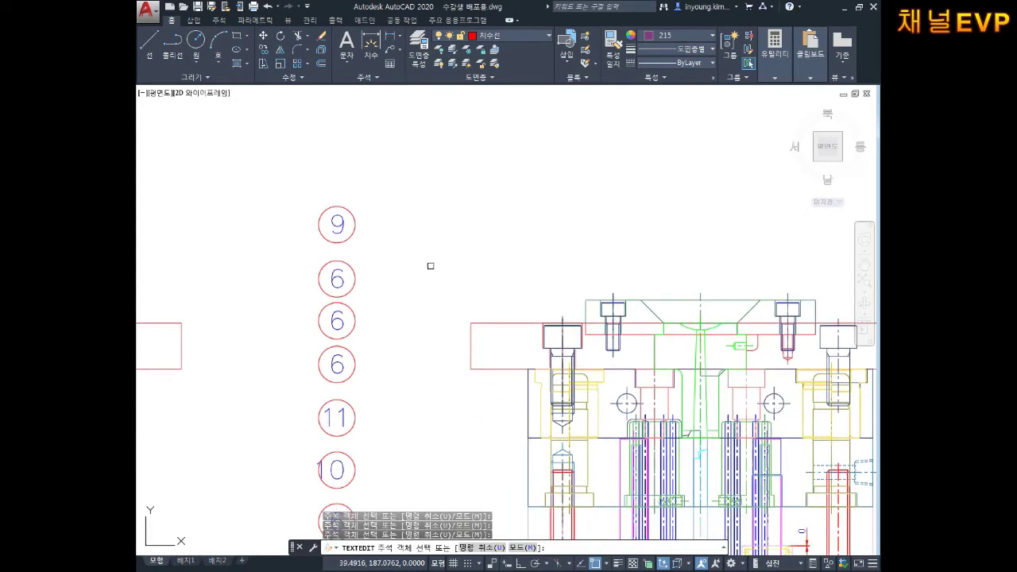
pyautogui.click(338, 280)
pyautogui.write('12')
pyautogui.click(366, 286)
# - Renumber the second right-column balloon to 13
pyautogui.scroll(-2, 445, 286)
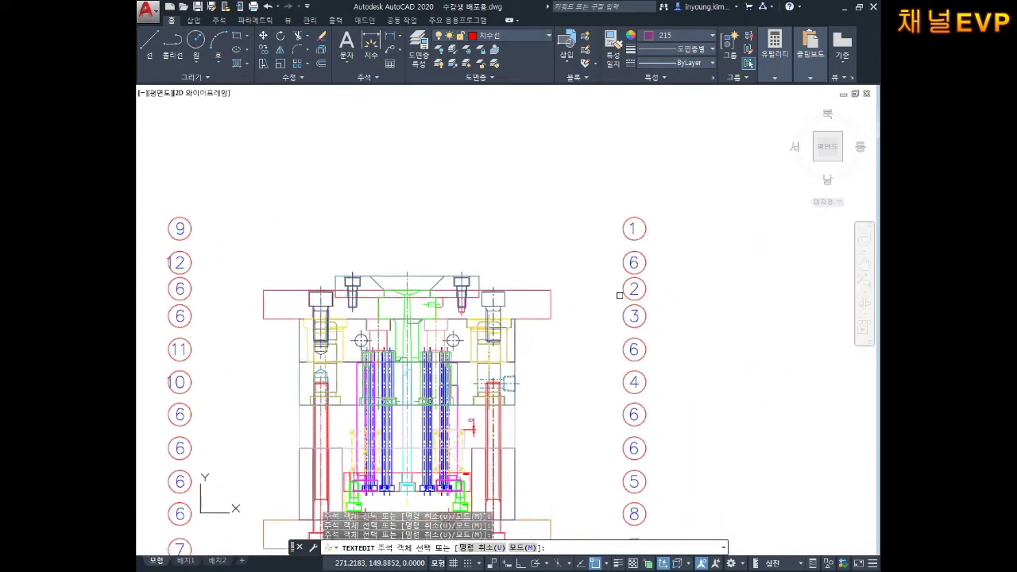
pyautogui.scroll(4, 647, 274)
pyautogui.moveTo(647, 274); pyautogui.dragTo(628, 289, button='middle')
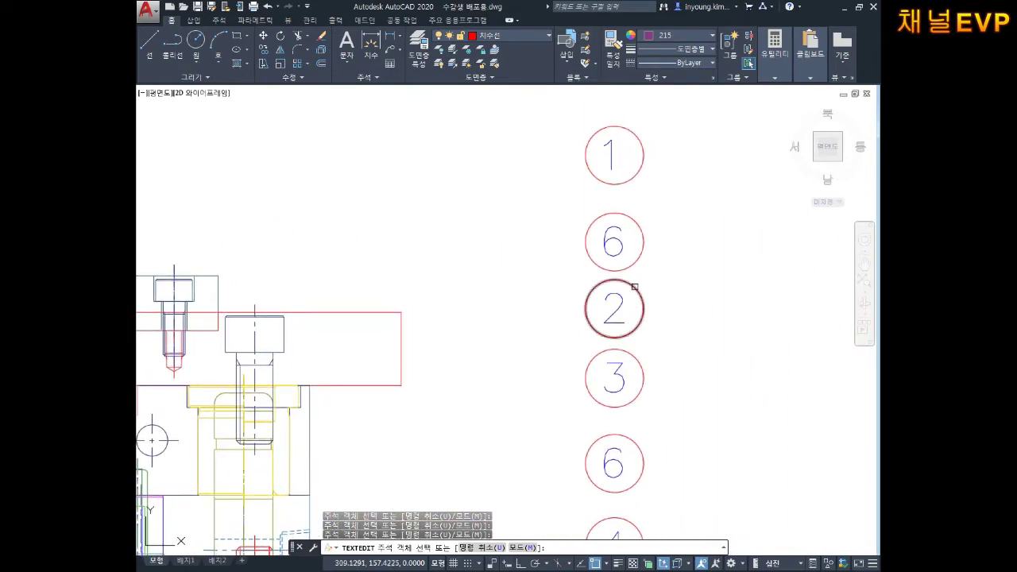
pyautogui.click(617, 246)
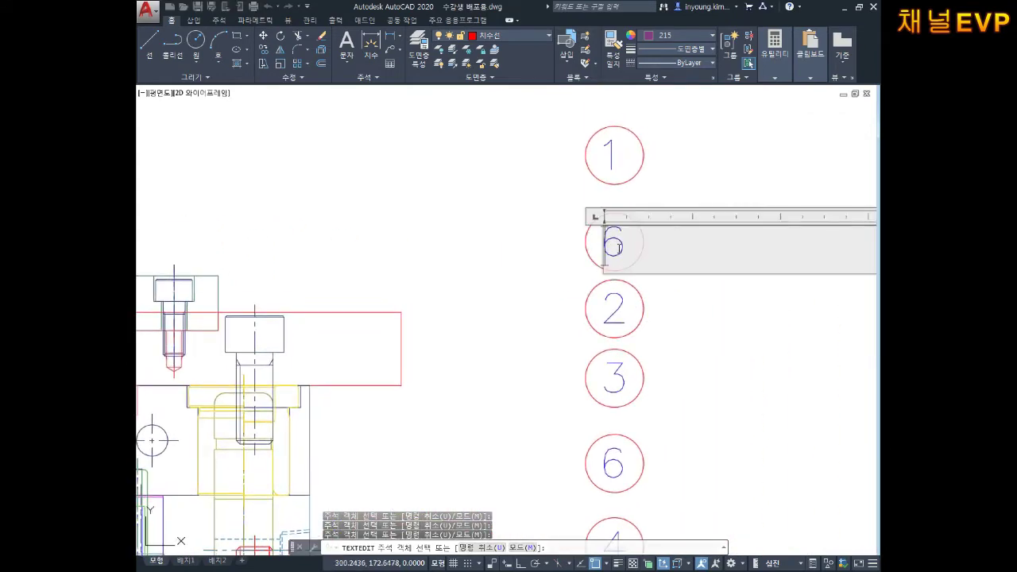
pyautogui.write('3')
pyautogui.hotkey('ctrl', 'a')
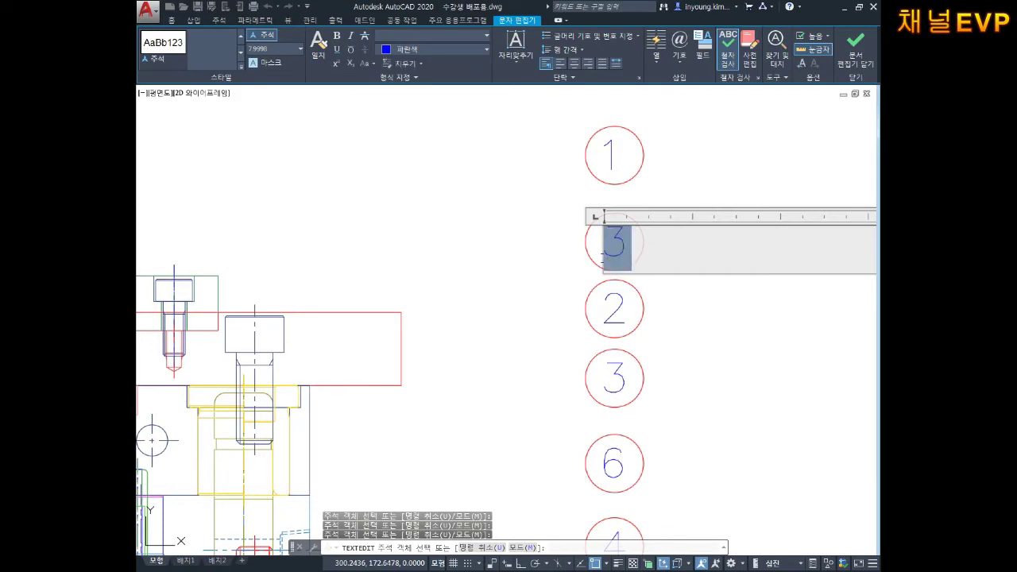
pyautogui.write('13')
pyautogui.click(677, 328)
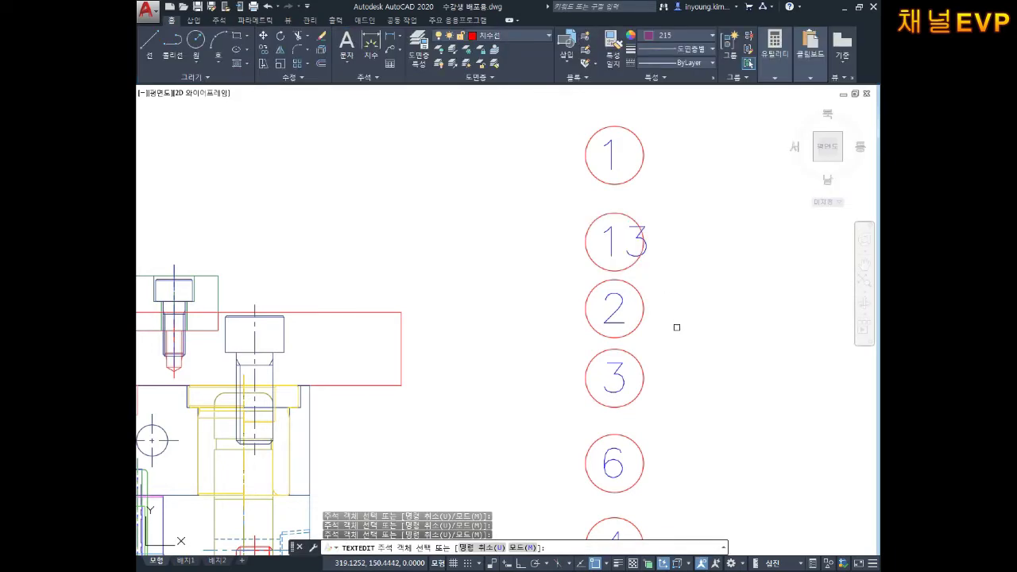
# - Change the 6 balloon below balloon 3 to 14
pyautogui.moveTo(676, 324); pyautogui.dragTo(671, 278, button='middle')
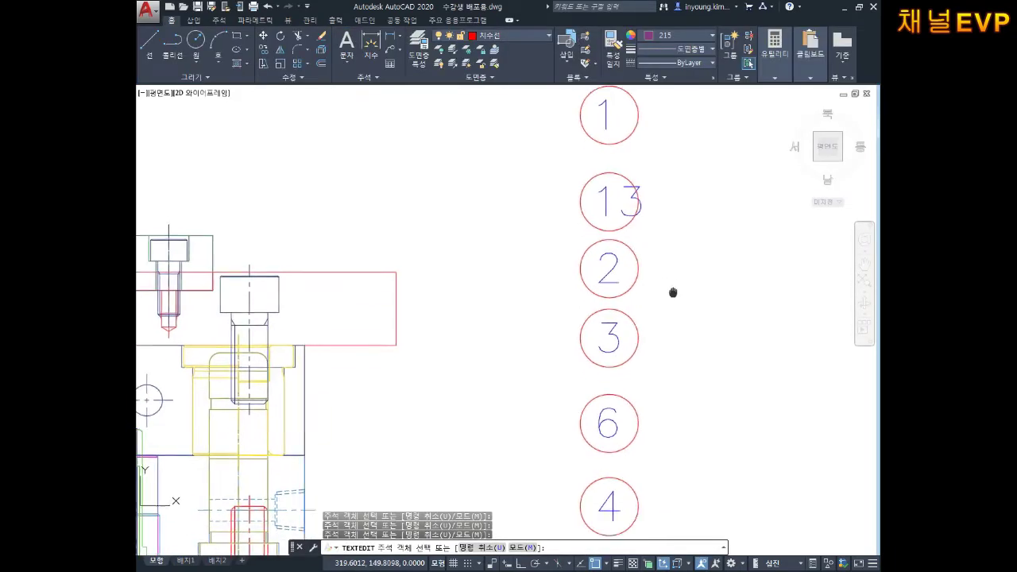
pyautogui.click(619, 419)
pyautogui.write('14')
pyautogui.hotkey('shift', 'Right')
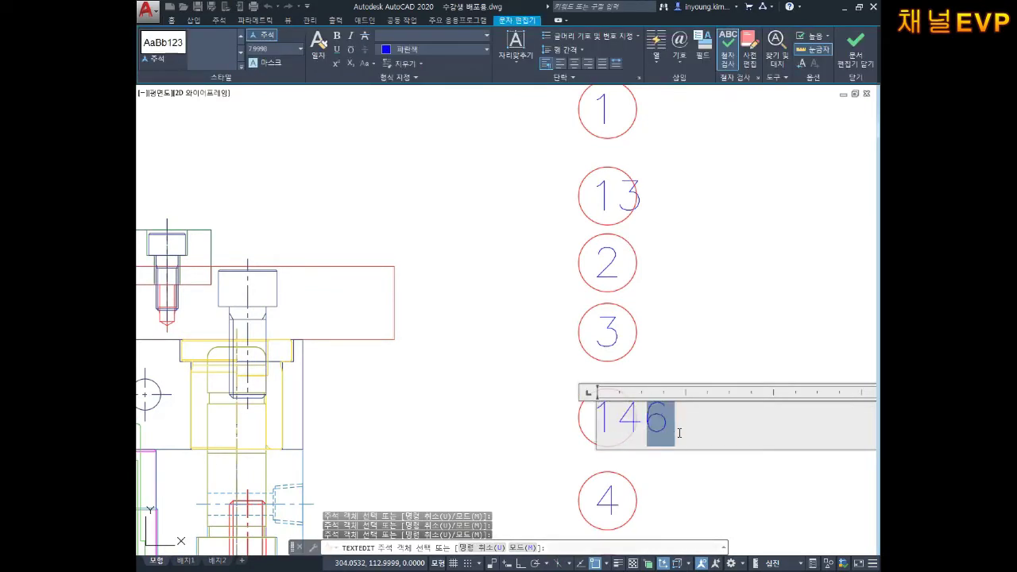
pyautogui.press('Delete')
pyautogui.click(699, 459)
# - Change the lower right-column 6 balloon to 15
pyautogui.moveTo(699, 459); pyautogui.dragTo(701, 420, button='middle')
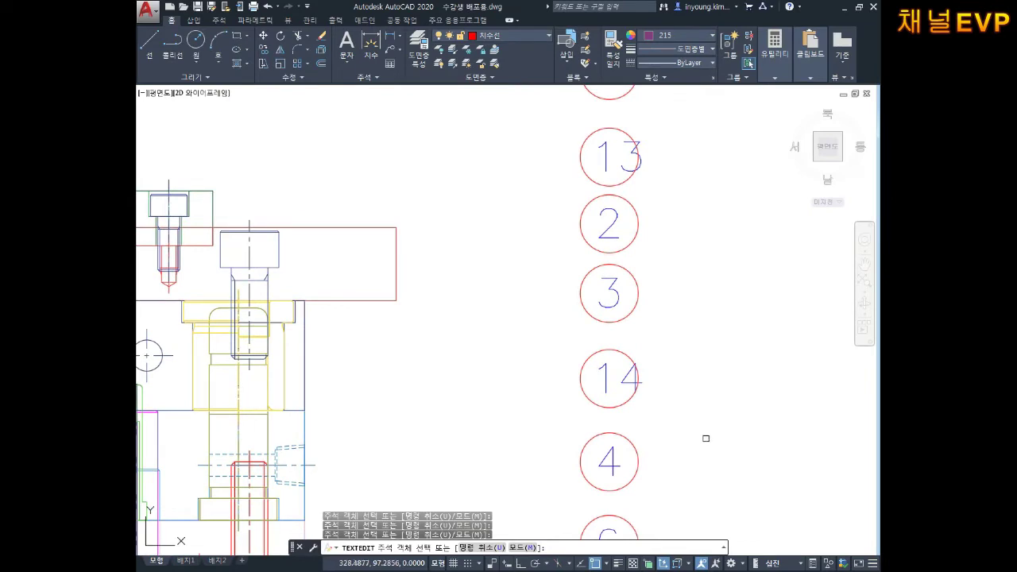
pyautogui.moveTo(701, 441)
pyautogui.mouseDown(button='middle')
pyautogui.moveTo(676, 357)
pyautogui.moveTo(690, 378)
pyautogui.moveTo(733, 399)
pyautogui.moveTo(697, 408)
pyautogui.moveTo(678, 388)
pyautogui.moveTo(685, 362)
pyautogui.mouseUp(button='middle')
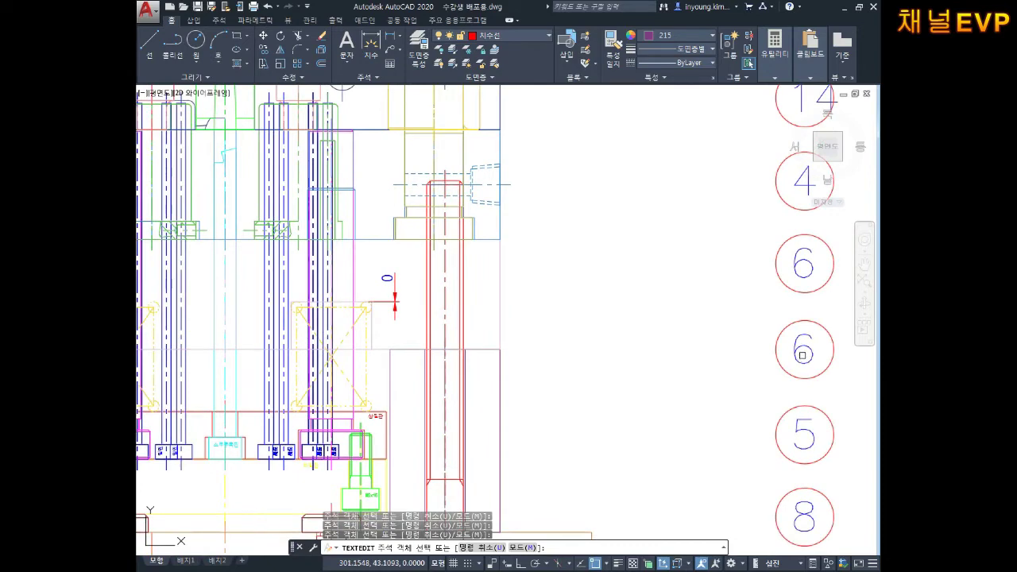
pyautogui.moveTo(823, 346); pyautogui.dragTo(747, 384, button='middle')
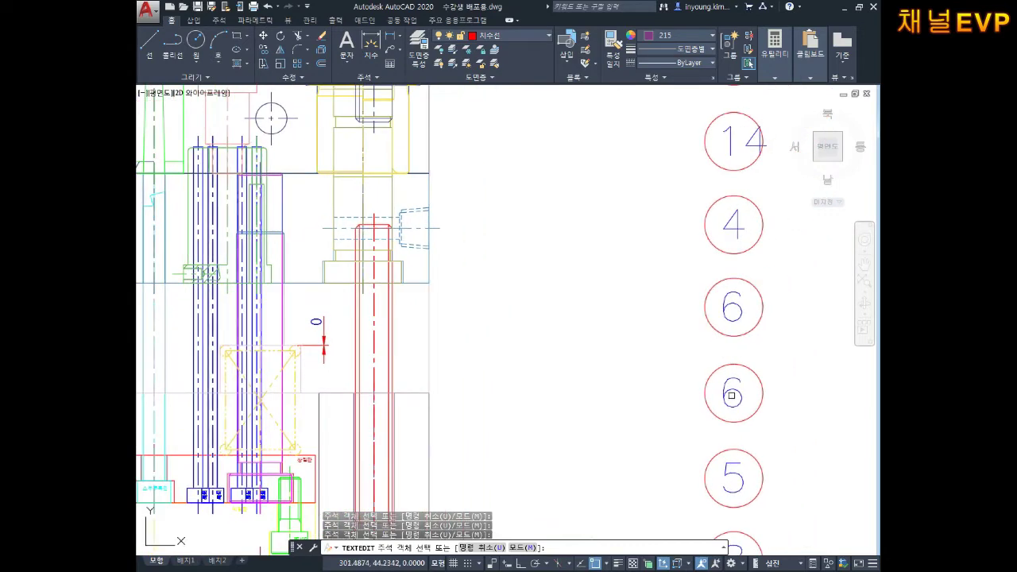
pyautogui.click(731, 394)
pyautogui.write('15')
pyautogui.click(658, 429)
# - Change the 6 balloon below balloon 4 to 16
pyautogui.scroll(-2, 646, 372)
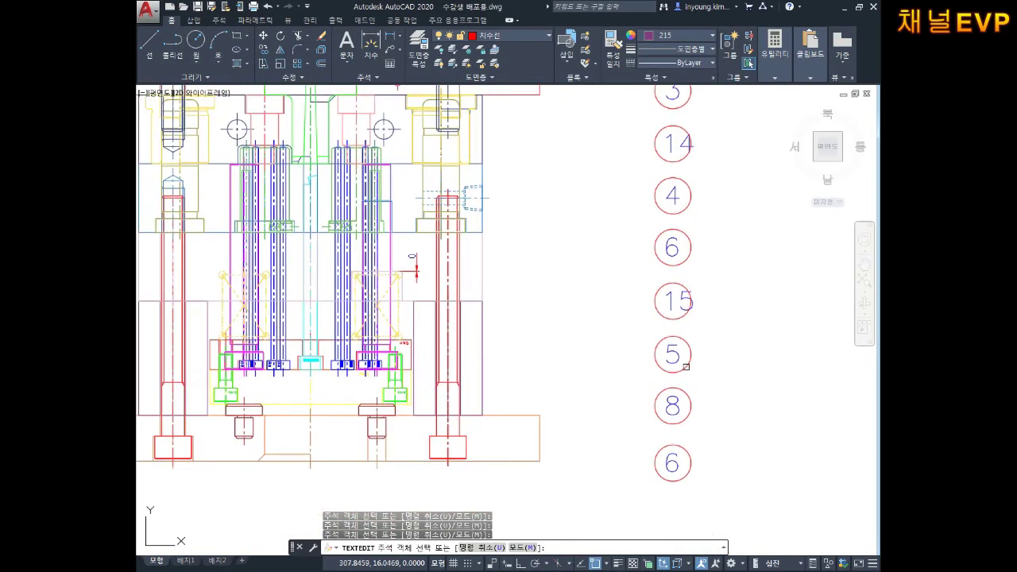
pyautogui.moveTo(664, 399); pyautogui.dragTo(678, 372, button='middle')
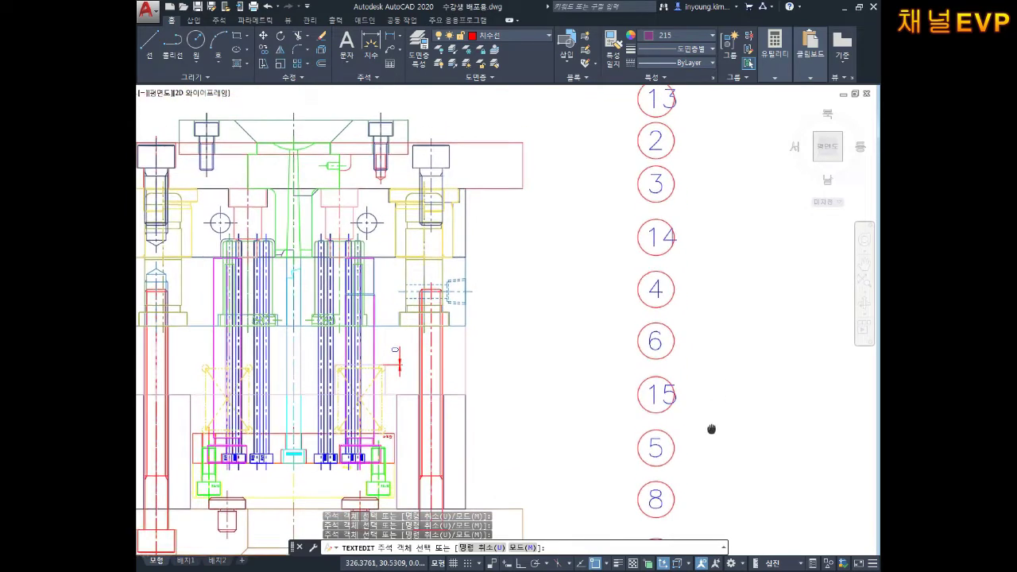
pyautogui.click(653, 343)
pyautogui.write('16')
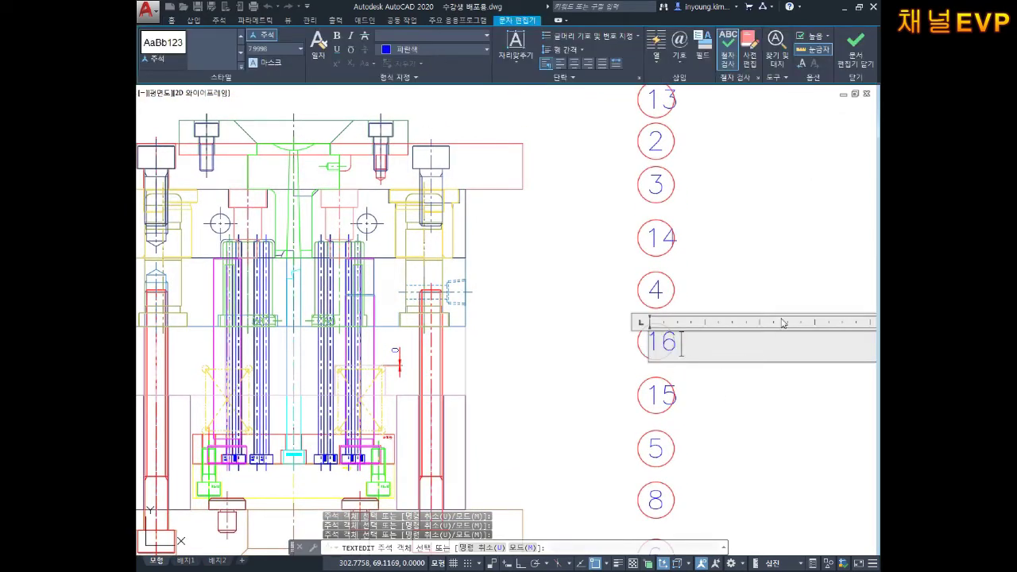
pyautogui.click(776, 293)
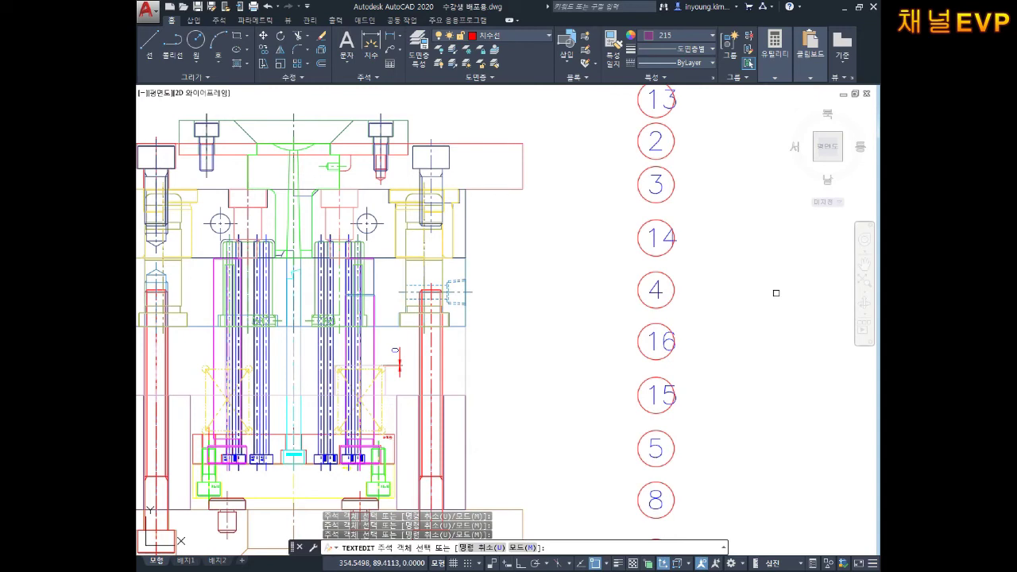
# - Replace the bottom right balloon's 6 with 17 and zoom out to the whole drawing
pyautogui.moveTo(786, 307)
pyautogui.mouseDown(button='middle')
pyautogui.moveTo(738, 204)
pyautogui.moveTo(729, 137)
pyautogui.mouseUp(button='middle')
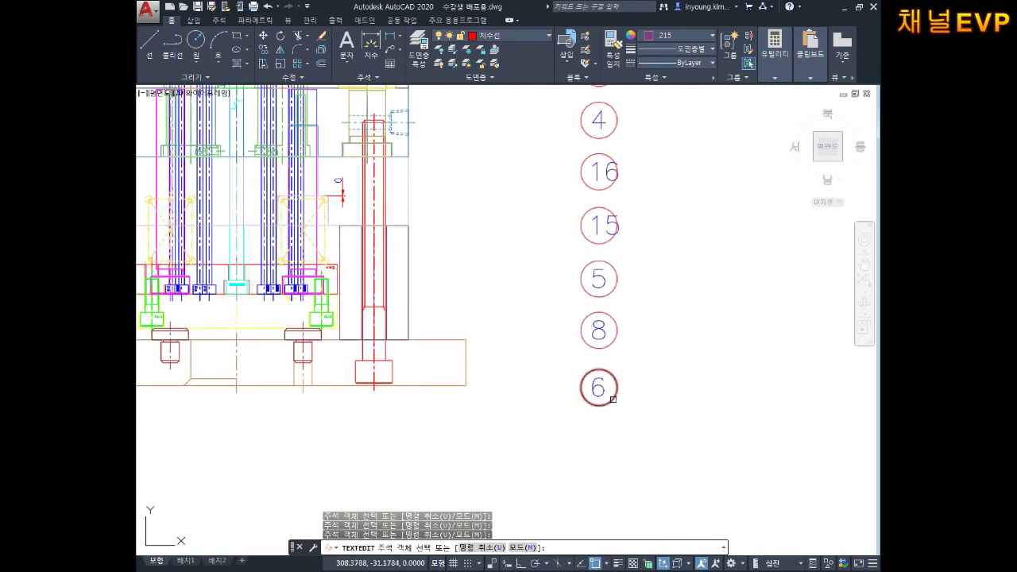
pyautogui.click(604, 390)
pyautogui.doubleClick(597, 389)
pyautogui.write('17')
pyautogui.hotkey('ctrl', 'Return')
pyautogui.moveTo(696, 347); pyautogui.dragTo(706, 418, button='middle')
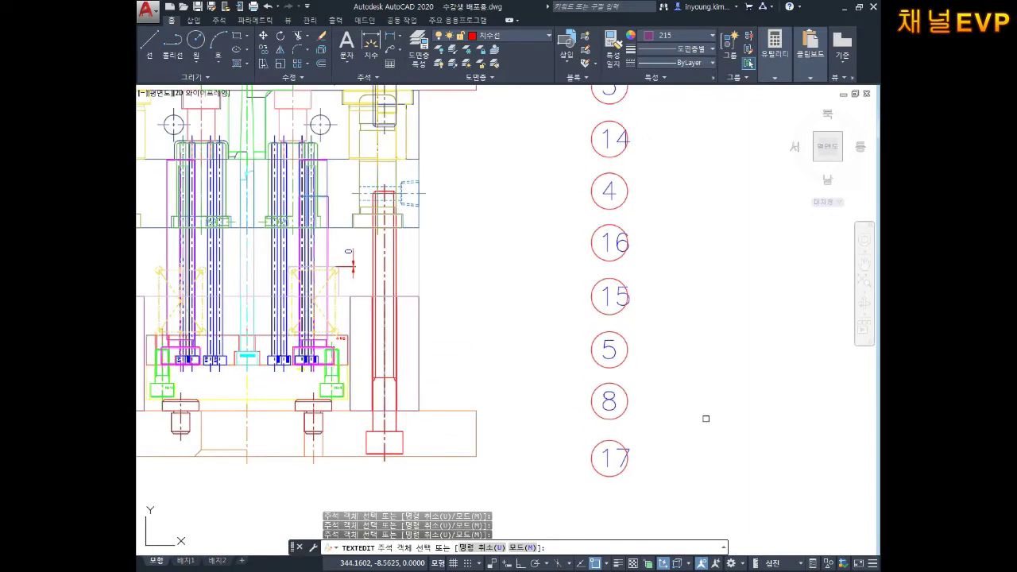
pyautogui.moveTo(569, 343); pyautogui.dragTo(699, 351, button='middle')
pyautogui.scroll(-2, 699, 351)
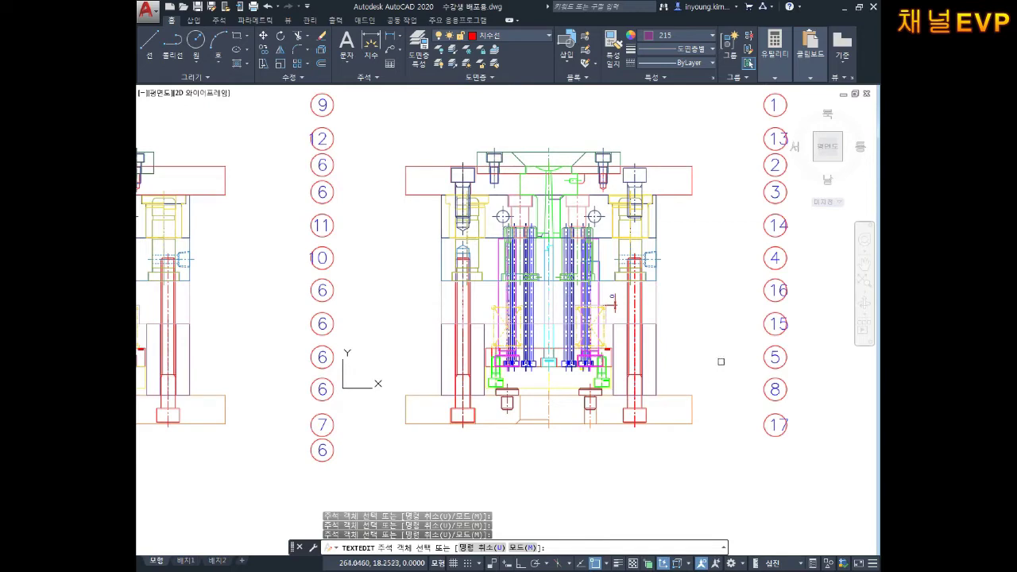
# - Renumber the 6 balloon below balloon 10 to 18
pyautogui.moveTo(418, 374); pyautogui.dragTo(471, 361, button='middle')
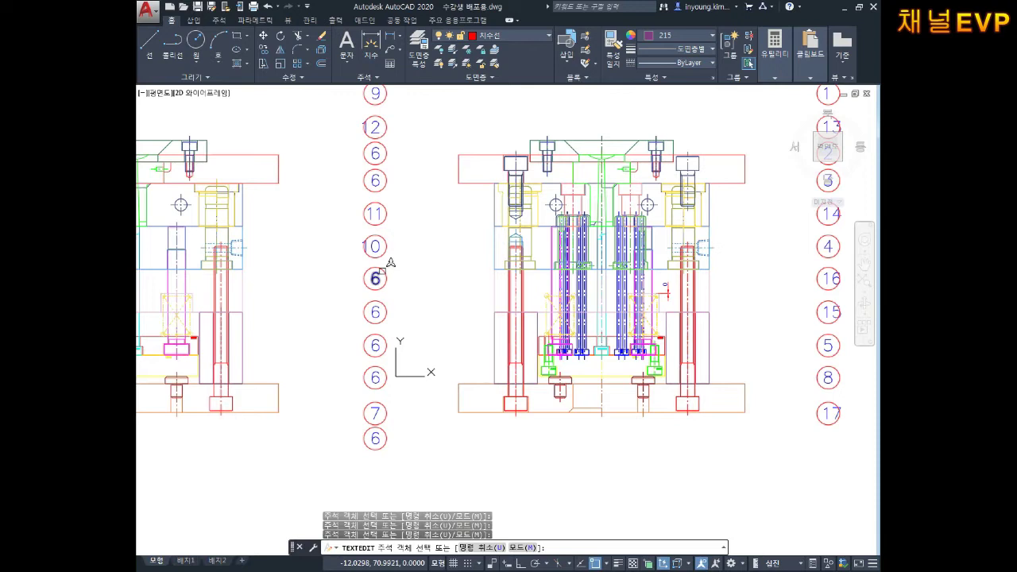
pyautogui.click(373, 280)
pyautogui.write('1')
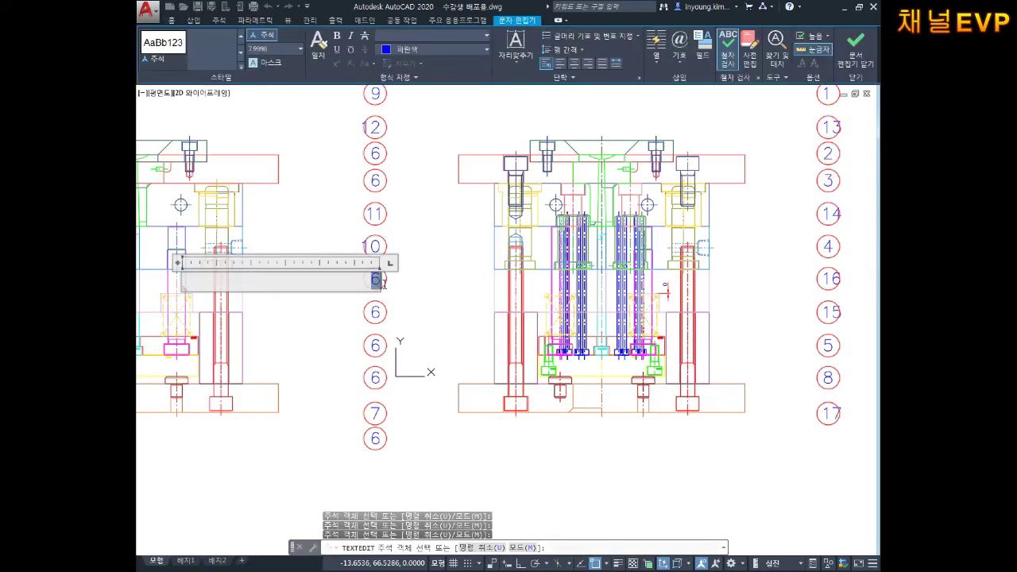
pyautogui.write('8')
pyautogui.click(431, 287)
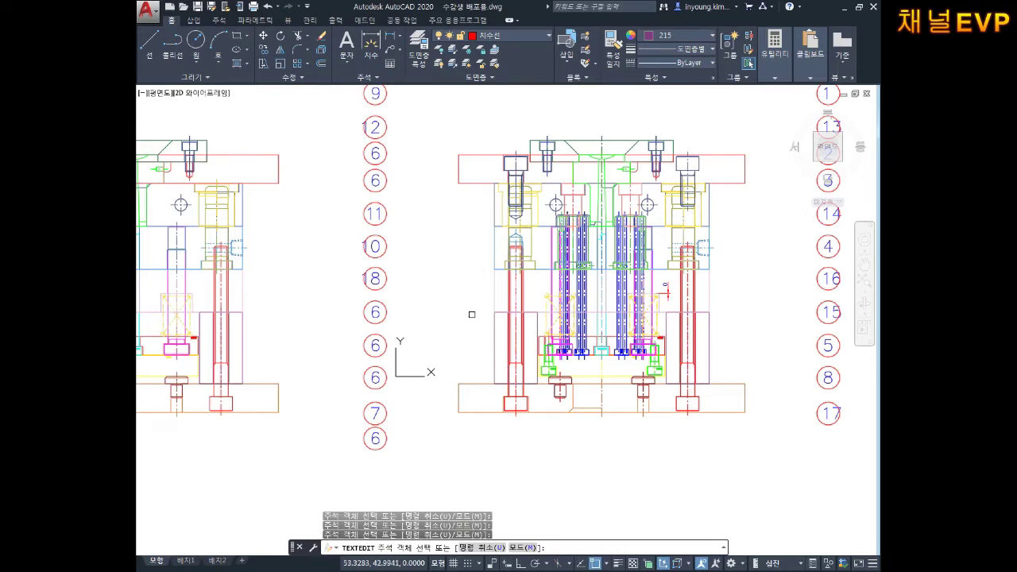
# - Change the third left-column balloon from 6 to 19
pyautogui.moveTo(470, 305); pyautogui.dragTo(470, 324, button='middle')
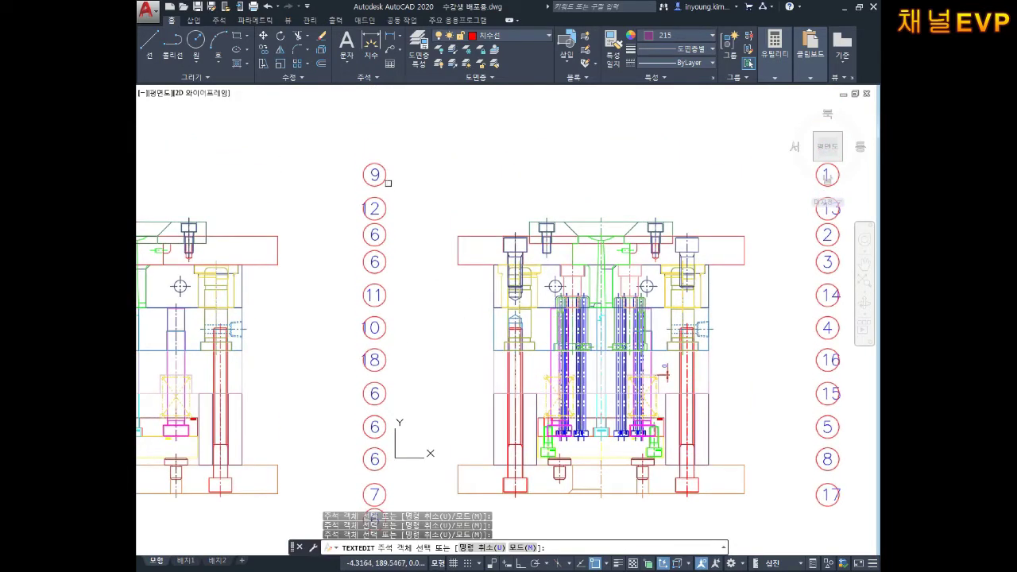
pyautogui.scroll(2, 388, 185)
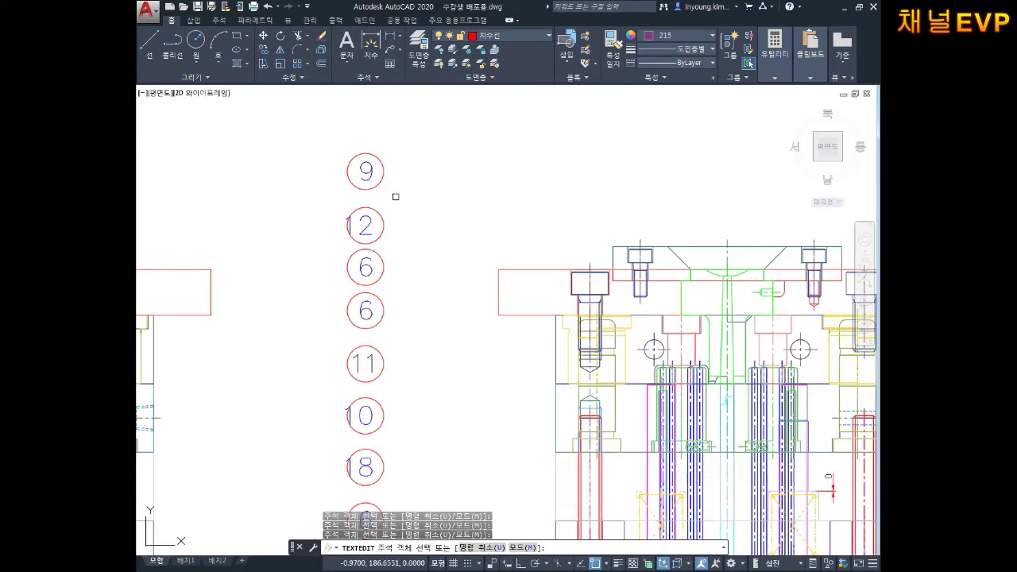
pyautogui.click(365, 268)
pyautogui.doubleClick(364, 270)
pyautogui.write('19')
pyautogui.click(421, 293)
# - Change the 6 balloon below balloon 18 to 20
pyautogui.moveTo(457, 330)
pyautogui.mouseDown(button='middle')
pyautogui.moveTo(447, 302)
pyautogui.moveTo(418, 313)
pyautogui.mouseUp(button='middle')
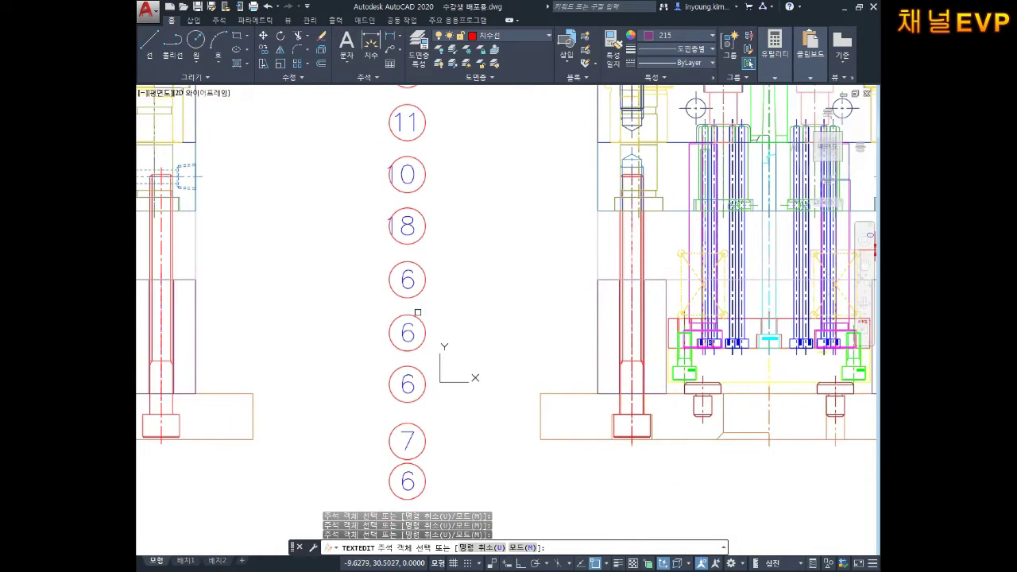
pyautogui.click(407, 280)
pyautogui.moveTo(408, 282); pyautogui.dragTo(414, 290)
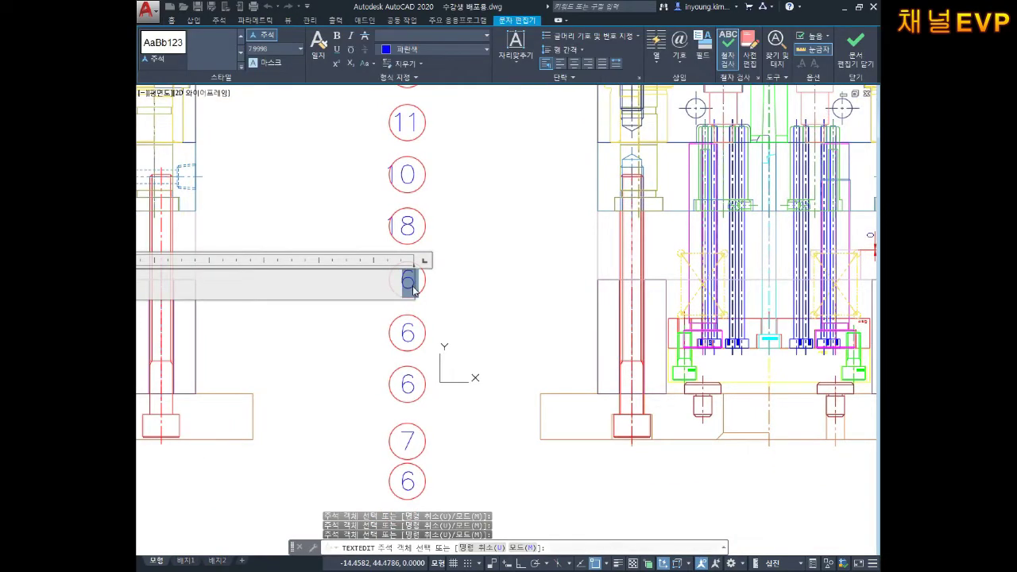
pyautogui.write('20')
pyautogui.click(490, 280)
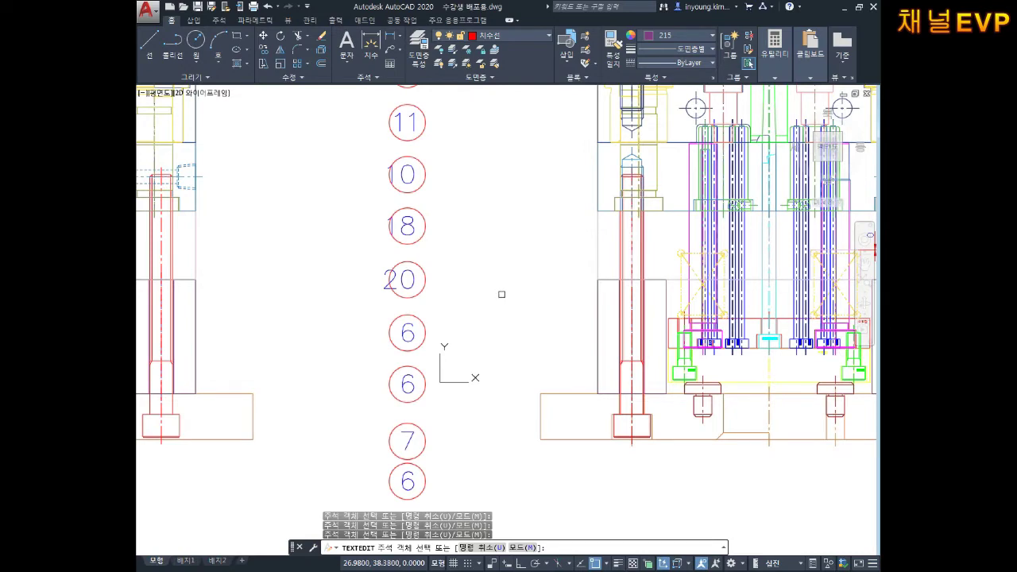
# - Pan across the mold to review the left balloon column, then end the text edit command
pyautogui.moveTo(532, 261); pyautogui.dragTo(510, 283, button='middle')
pyautogui.moveTo(561, 252); pyautogui.dragTo(383, 330, button='middle')
pyautogui.moveTo(784, 218); pyautogui.dragTo(659, 273, button='middle')
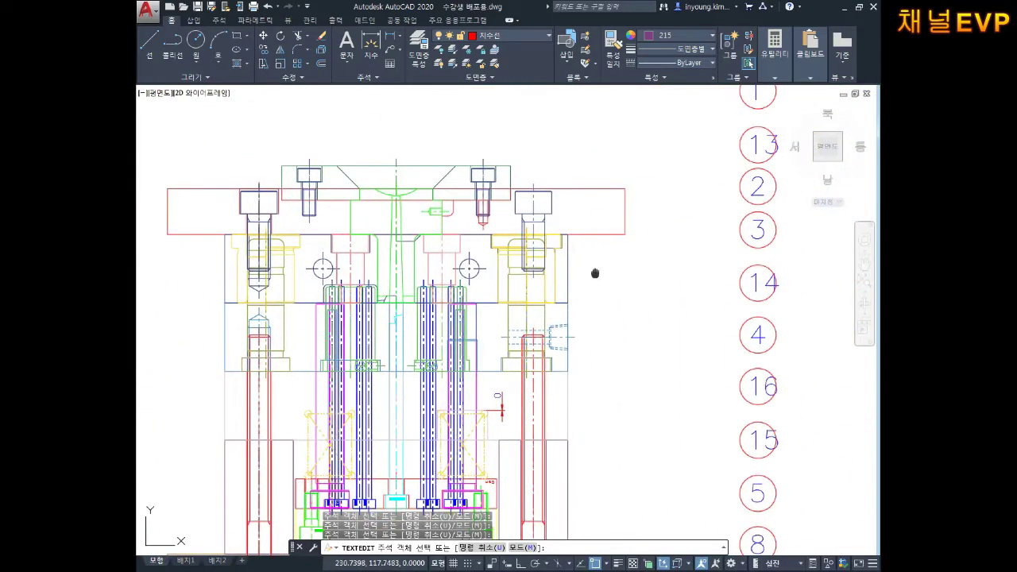
pyautogui.moveTo(669, 227); pyautogui.dragTo(670, 286, button='middle')
pyautogui.moveTo(607, 282); pyautogui.dragTo(606, 305, button='middle')
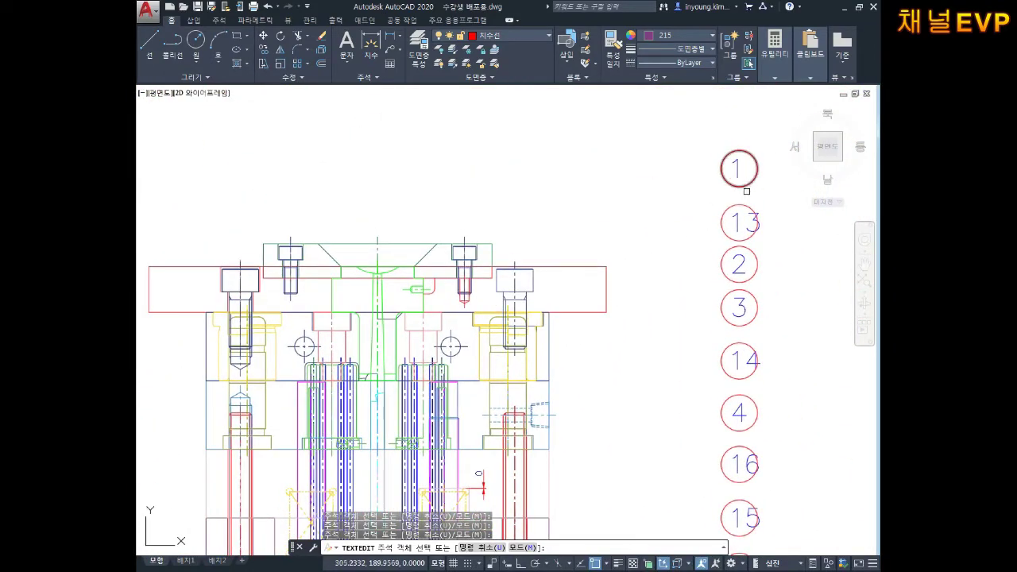
pyautogui.moveTo(684, 262); pyautogui.dragTo(767, 217, button='middle')
pyautogui.moveTo(368, 263)
pyautogui.mouseDown(button='middle')
pyautogui.moveTo(577, 253)
pyautogui.moveTo(578, 284)
pyautogui.mouseUp(button='middle')
pyautogui.moveTo(501, 263); pyautogui.dragTo(511, 267, button='middle')
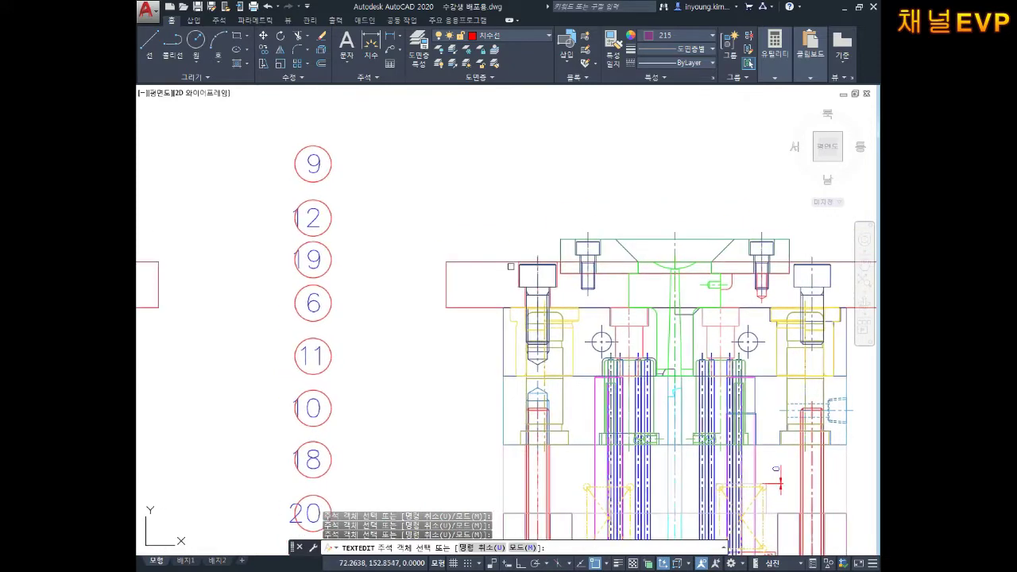
pyautogui.press('Escape')
pyautogui.press('Escape')
pyautogui.press('Escape')
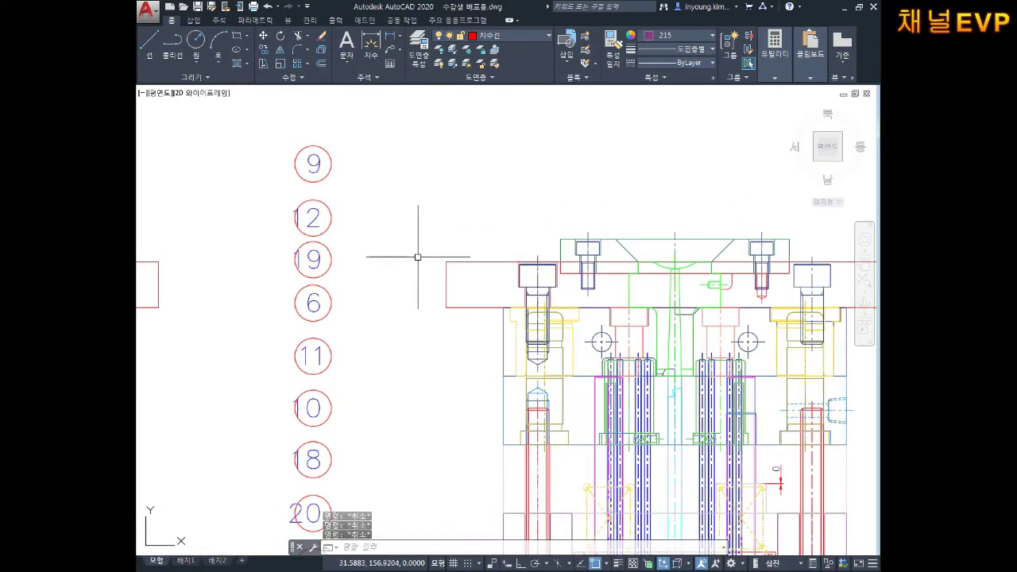
# - Move a 6 balloon up above and right of balloon 9 with MOVE
pyautogui.write('ㅂm')
pyautogui.press('Return')
pyautogui.click(302, 291)
pyautogui.click(272, 309)
pyautogui.press('Return')
pyautogui.click(313, 302)
pyautogui.moveTo(380, 274); pyautogui.dragTo(330, 335, button='middle')
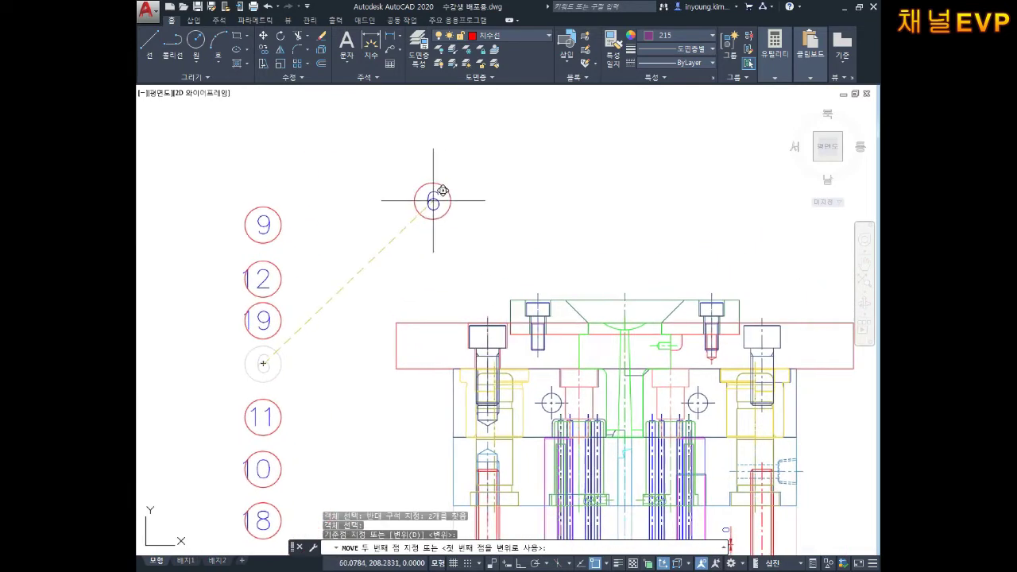
pyautogui.click(439, 195)
# - Renumber the moved balloon to 21
pyautogui.press('Escape')
pyautogui.press('Escape')
pyautogui.click(440, 196)
pyautogui.press('Escape')
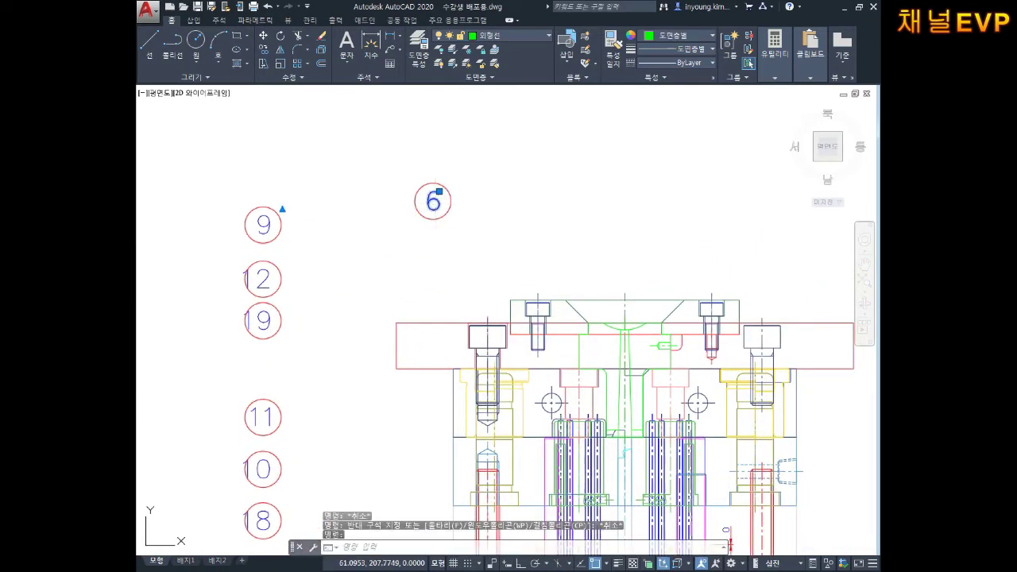
pyautogui.doubleClick(435, 199)
pyautogui.write('21')
pyautogui.click(429, 265)
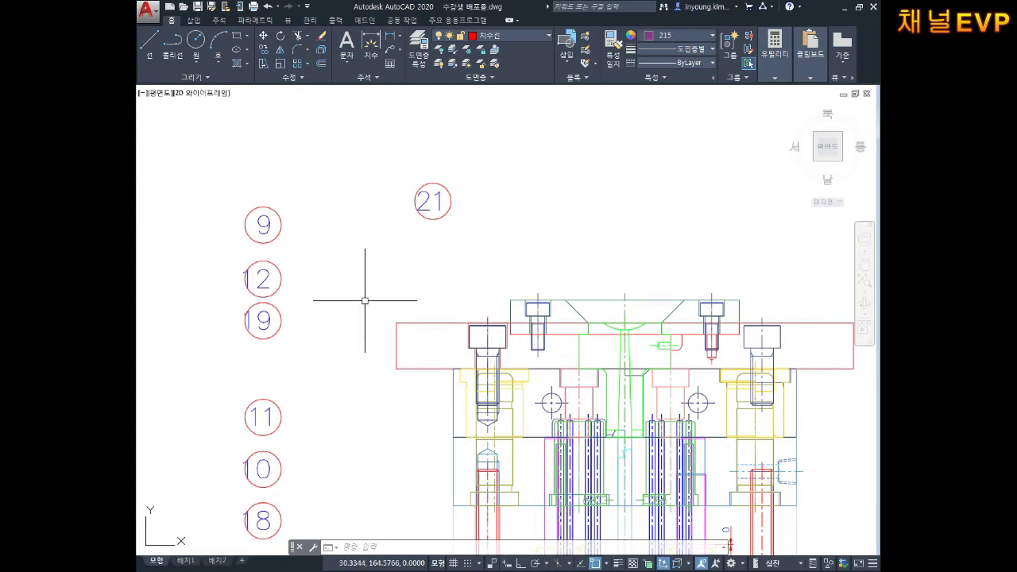
# - Renumber the bottom left balloon to 21
pyautogui.scroll(-4, 361, 259)
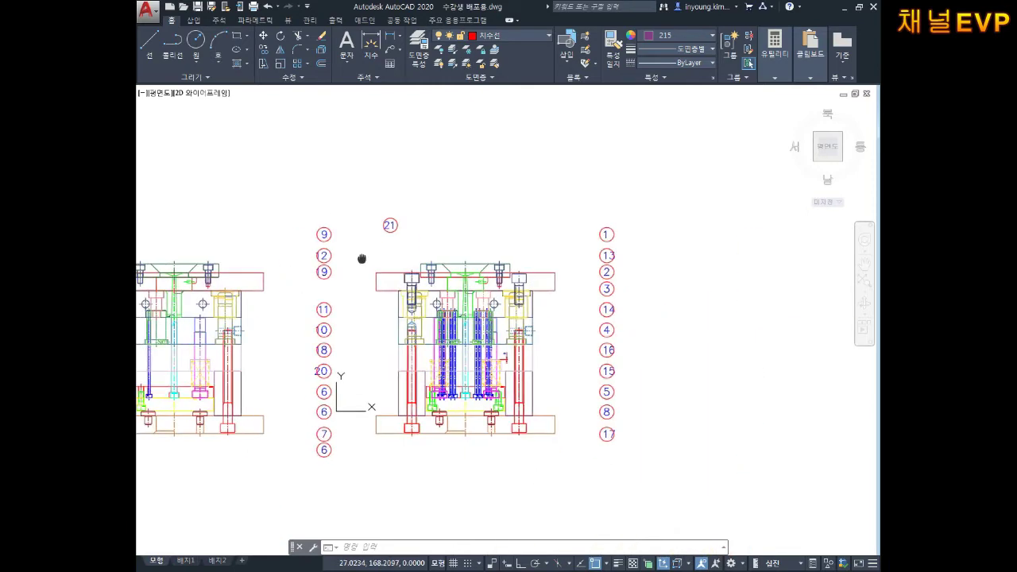
pyautogui.moveTo(362, 259); pyautogui.dragTo(374, 220, button='middle')
pyautogui.scroll(2, 340, 442)
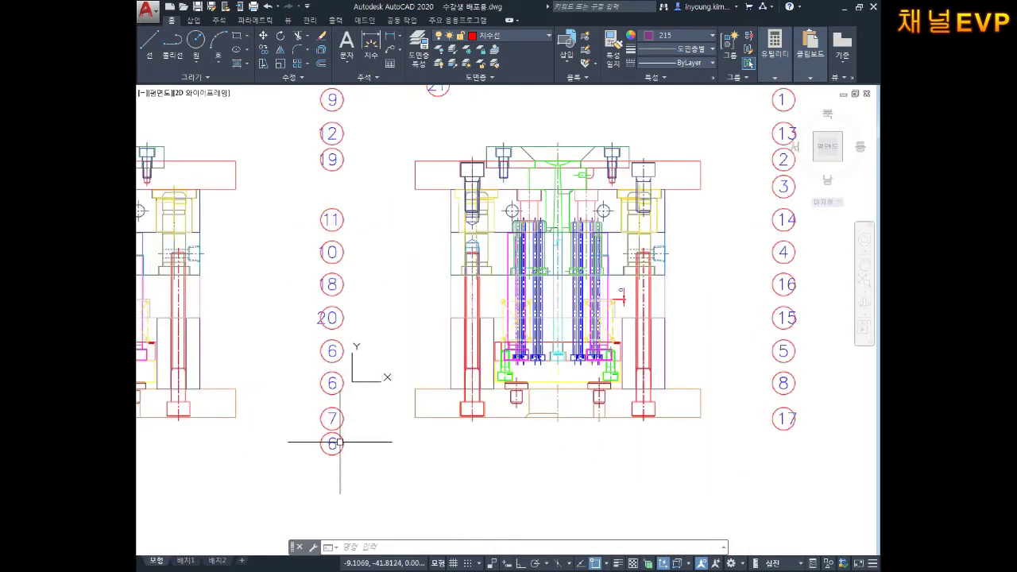
pyautogui.doubleClick(334, 443)
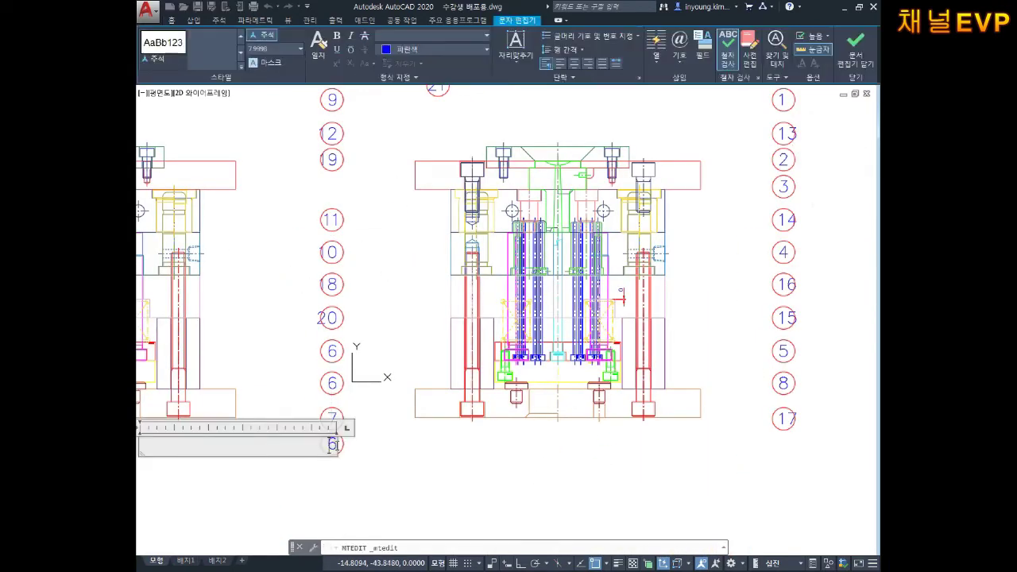
pyautogui.write('21')
pyautogui.click(389, 465)
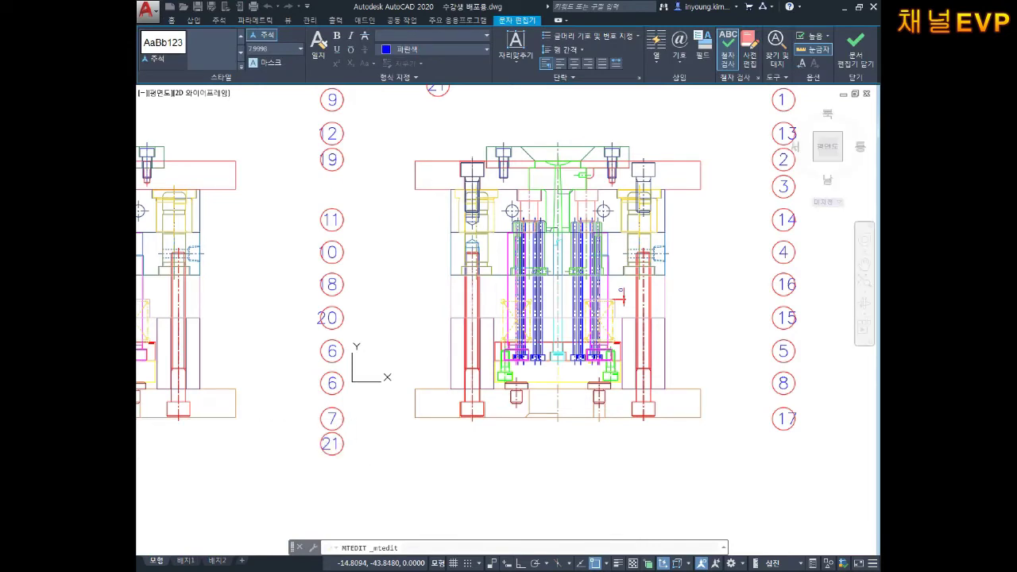
# - Change the top 21 balloon above the mold to 22
pyautogui.moveTo(429, 104); pyautogui.dragTo(426, 326, button='middle')
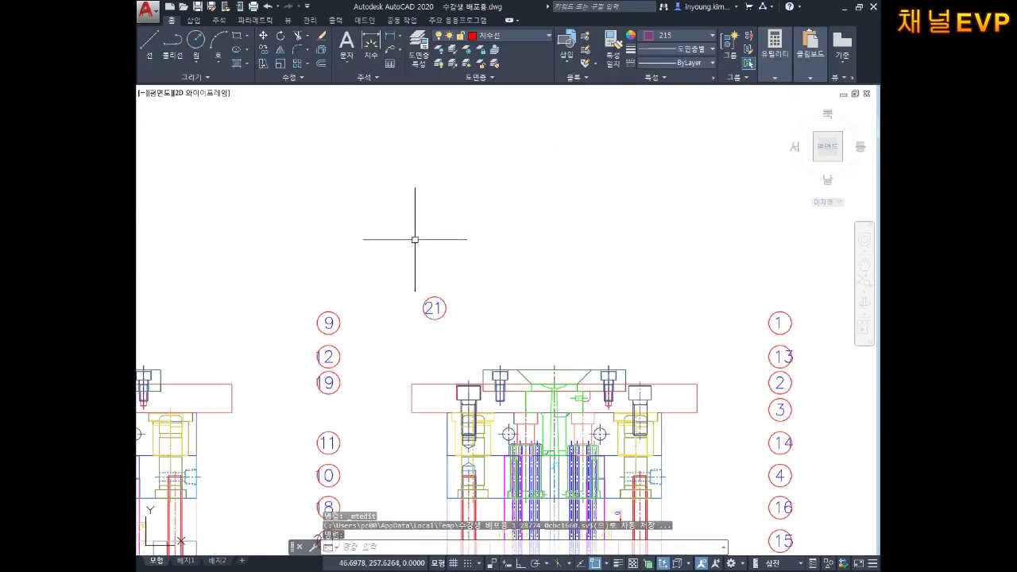
pyautogui.click(433, 308)
pyautogui.press('Escape')
pyautogui.scroll(7, 433, 308)
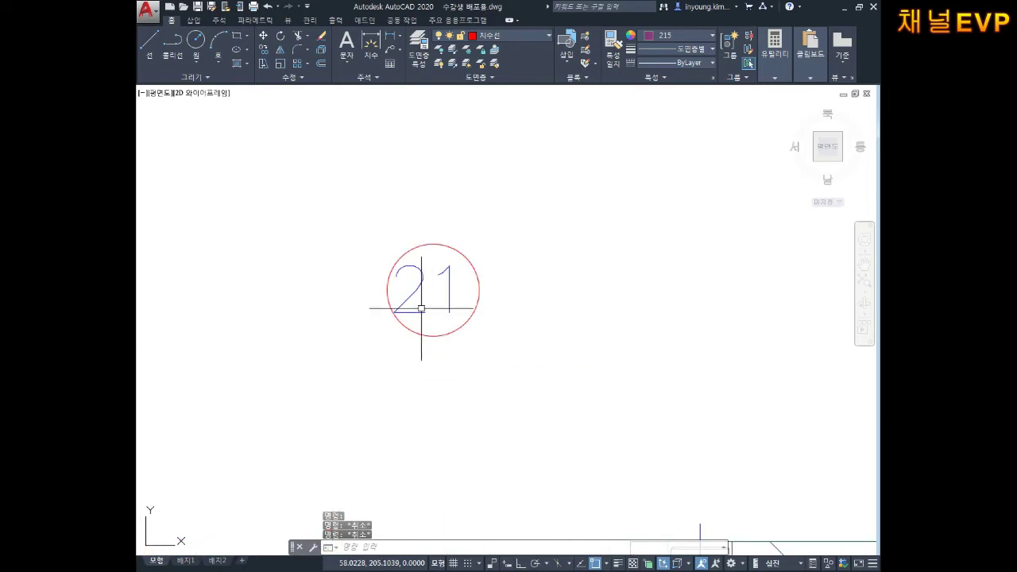
pyautogui.click(421, 310)
pyautogui.press('Escape')
pyautogui.doubleClick(418, 310)
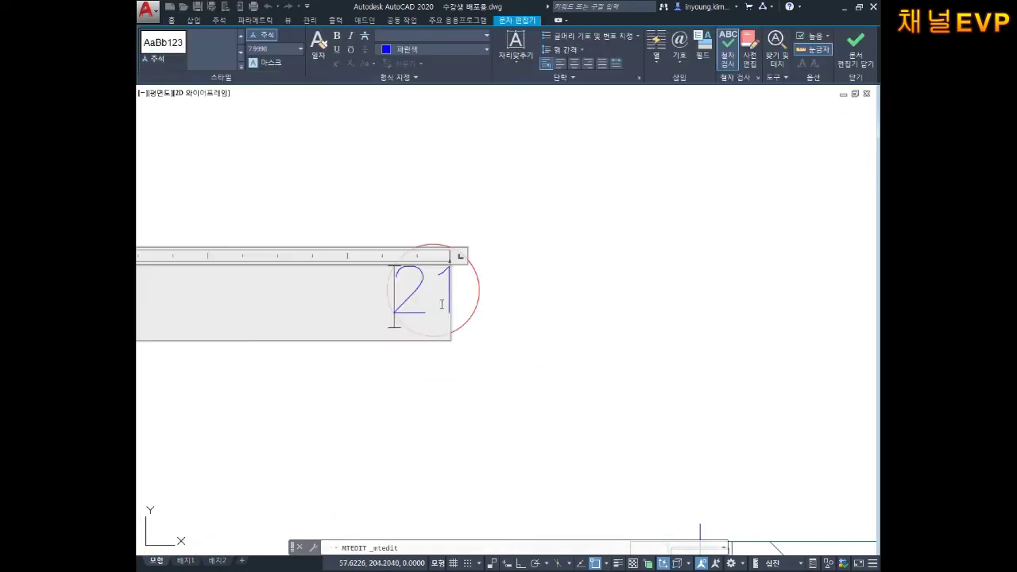
pyautogui.moveTo(439, 302); pyautogui.dragTo(392, 302)
pyautogui.write('2')
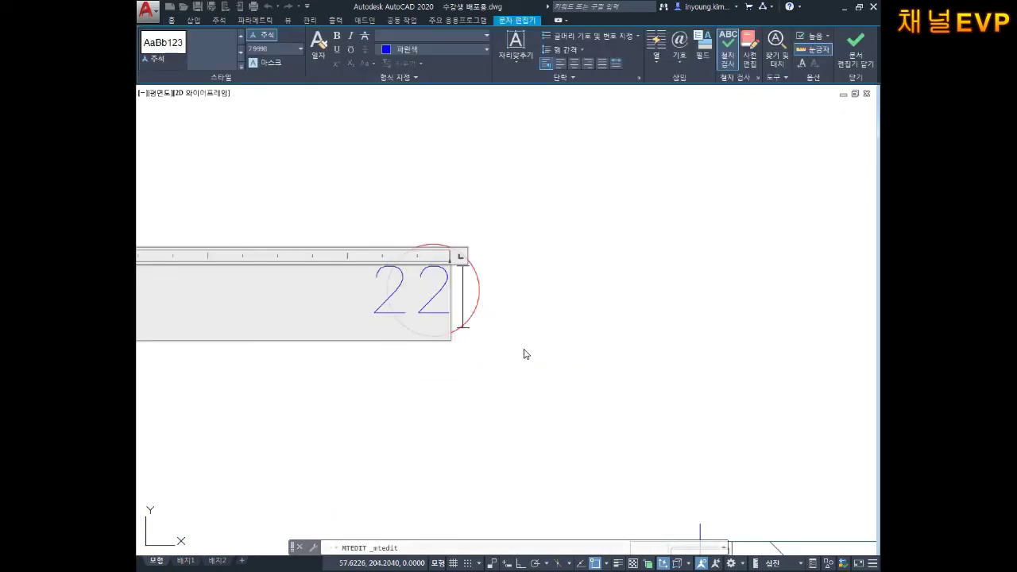
pyautogui.click(527, 349)
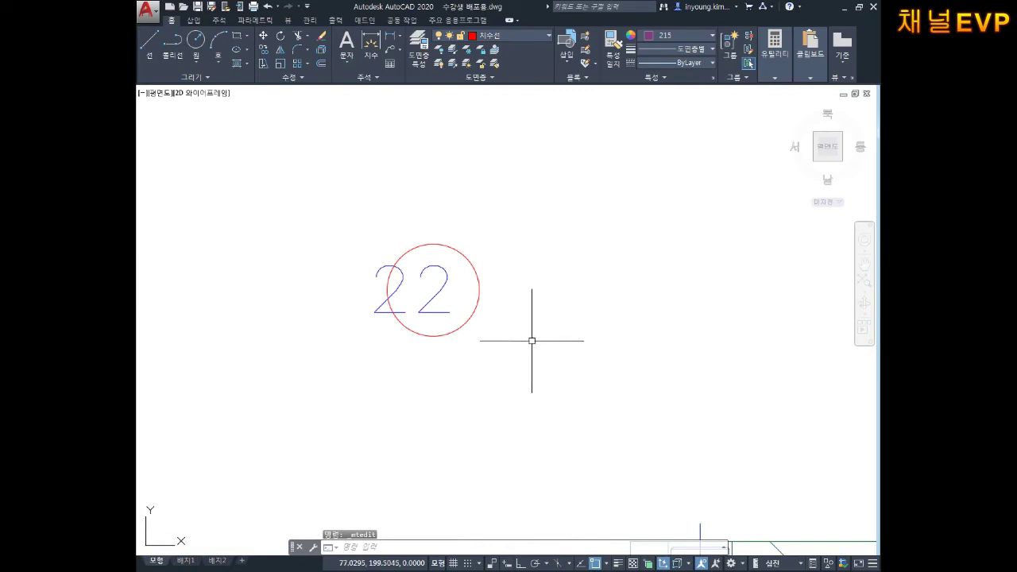
# - Inspect the 6 balloon below balloon 20, closing its editor unchanged
pyautogui.scroll(-4, 535, 340)
pyautogui.scroll(-3, 540, 344)
pyautogui.scroll(2, 556, 334)
pyautogui.scroll(2, 580, 327)
pyautogui.scroll(-1, 525, 293)
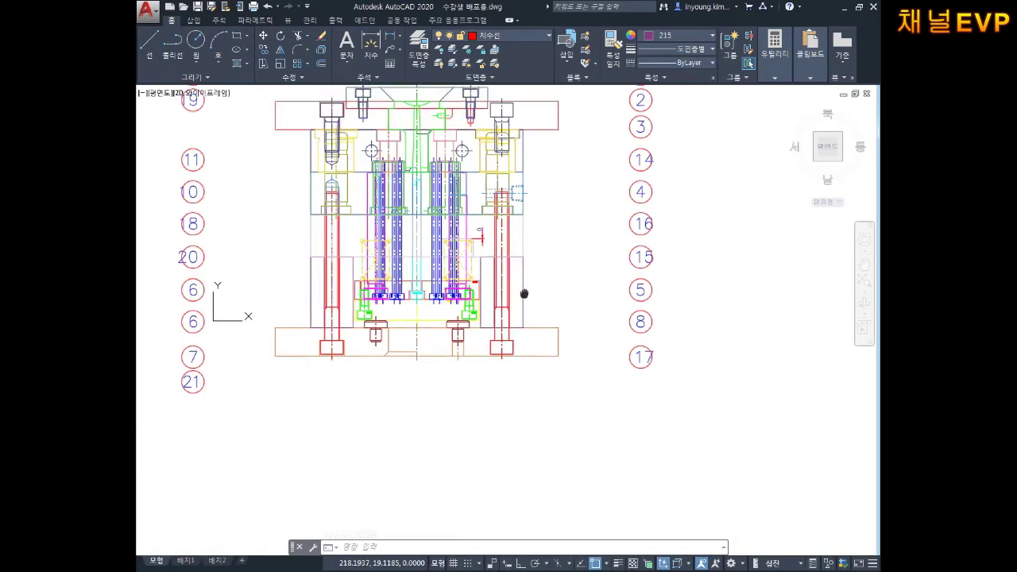
pyautogui.scroll(1, 431, 320)
pyautogui.moveTo(339, 300); pyautogui.dragTo(409, 302, button='middle')
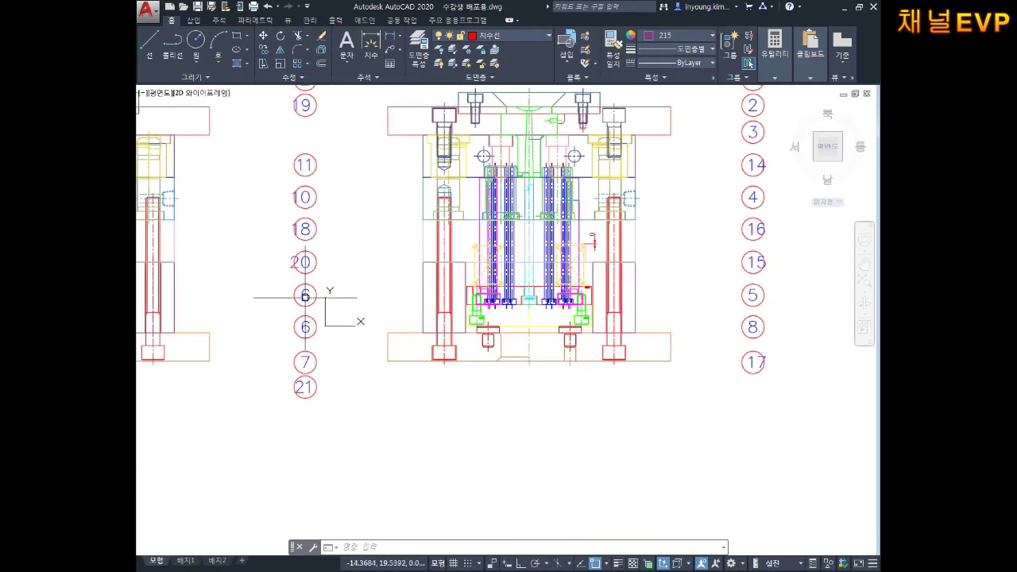
pyautogui.doubleClick(307, 299)
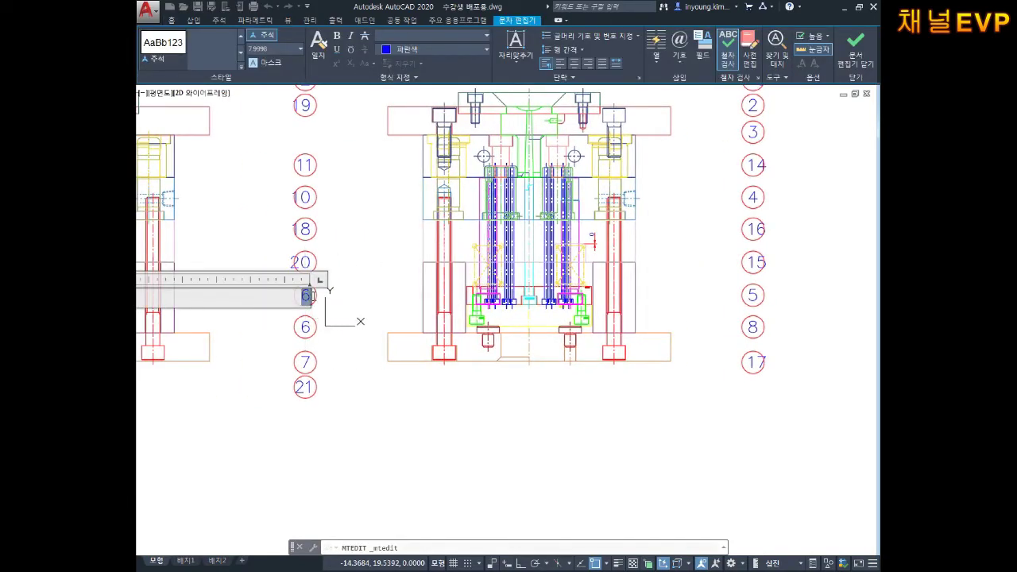
pyautogui.write('23')
pyautogui.press('Escape')
pyautogui.press('Escape')
pyautogui.scroll(-2, 357, 320)
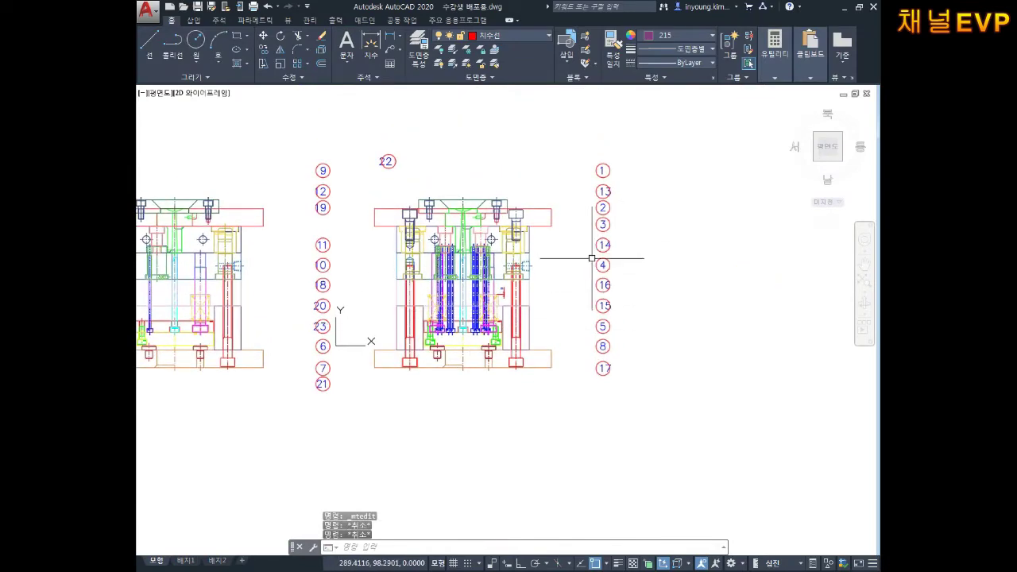
pyautogui.scroll(4, 609, 144)
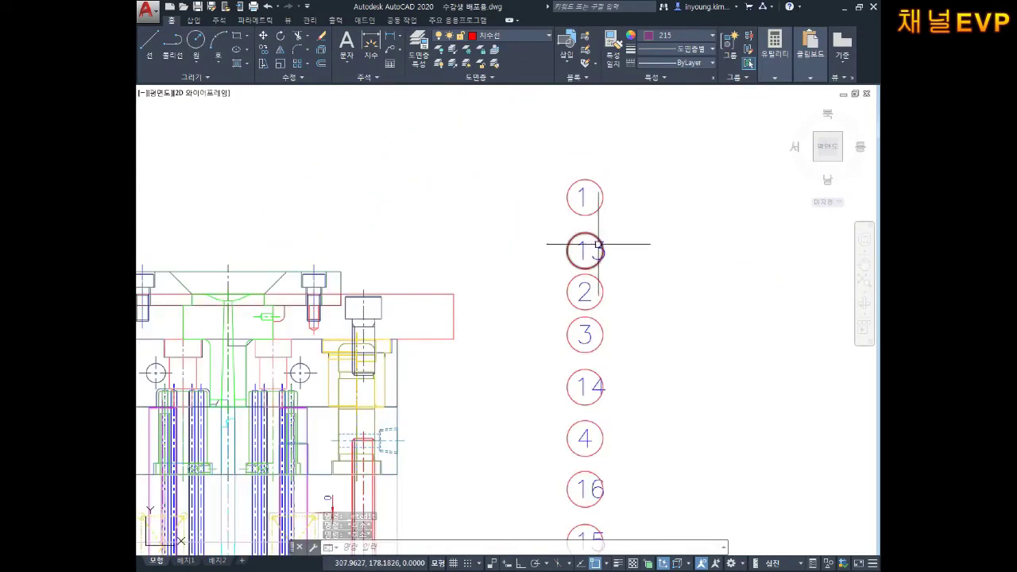
# - Move balloons 13 through 16 of the right column into new positions
pyautogui.moveTo(584, 247); pyautogui.dragTo(589, 235, button='middle')
pyautogui.write('m')
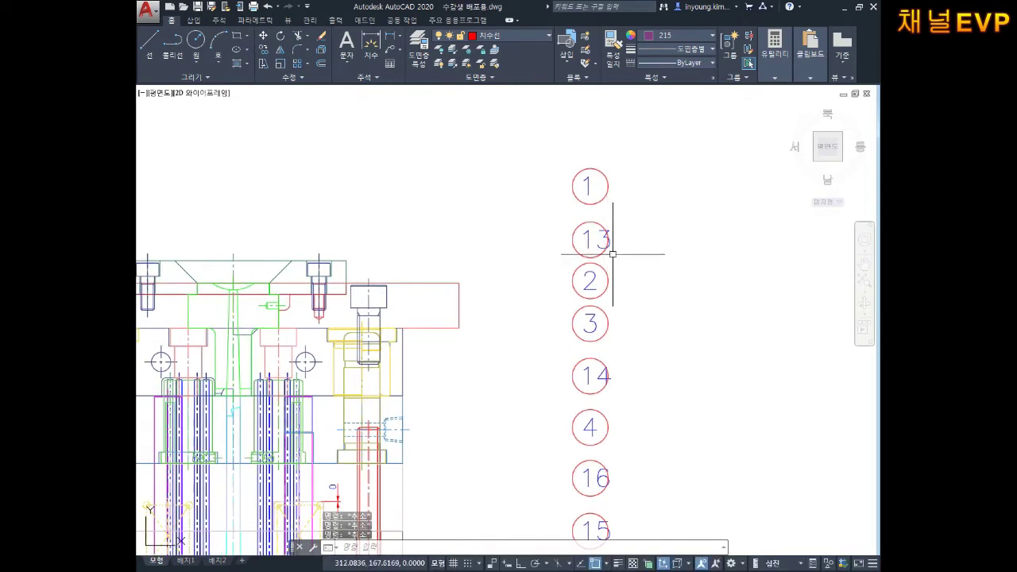
pyautogui.press('Return')
pyautogui.click(597, 236)
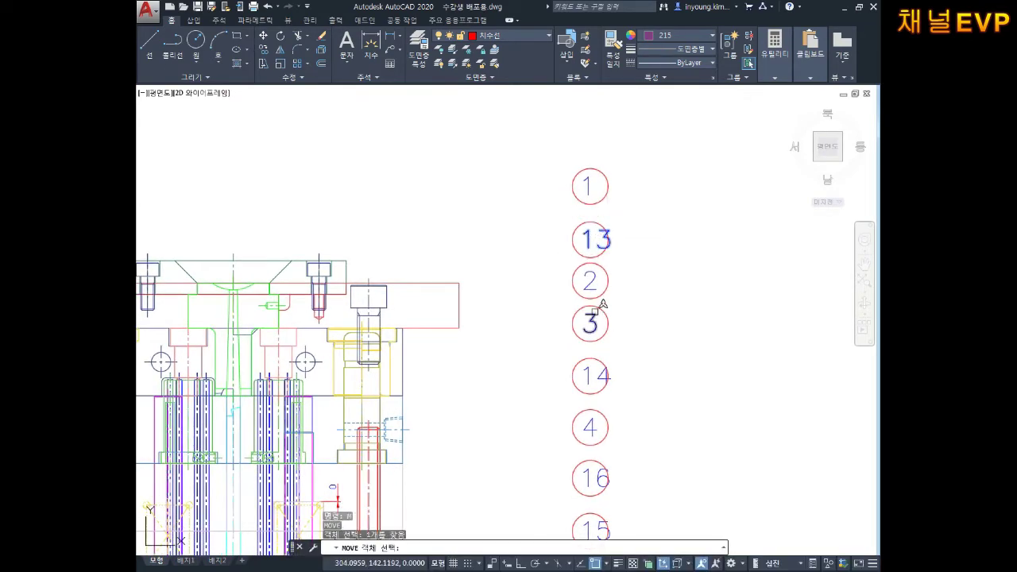
pyautogui.click(590, 378)
pyautogui.moveTo(579, 499); pyautogui.dragTo(580, 364, button='middle')
pyautogui.click(586, 345)
pyautogui.click(593, 343)
pyautogui.click(596, 344)
pyautogui.click(588, 400)
pyautogui.press('Return')
pyautogui.click(543, 394)
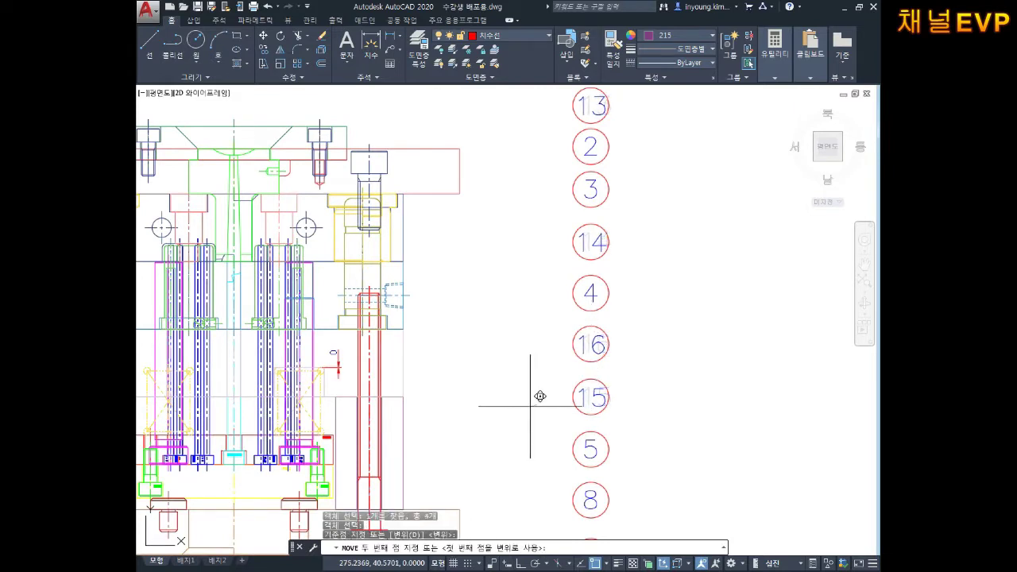
pyautogui.click(529, 405)
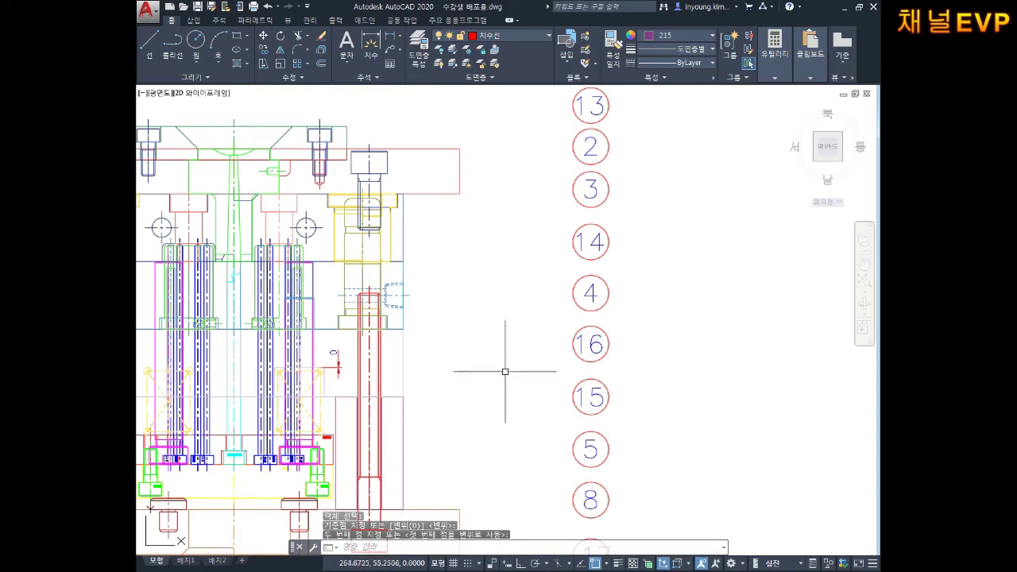
# - Start another move, selecting balloons 22, 12, 19 and 11
pyautogui.press('Escape')
pyautogui.scroll(-2, 505, 371)
pyautogui.moveTo(263, 229); pyautogui.dragTo(541, 263, button='middle')
pyautogui.scroll(4, 501, 215)
pyautogui.press('space')
pyautogui.click(513, 172)
pyautogui.moveTo(316, 278); pyautogui.dragTo(409, 233, button='middle')
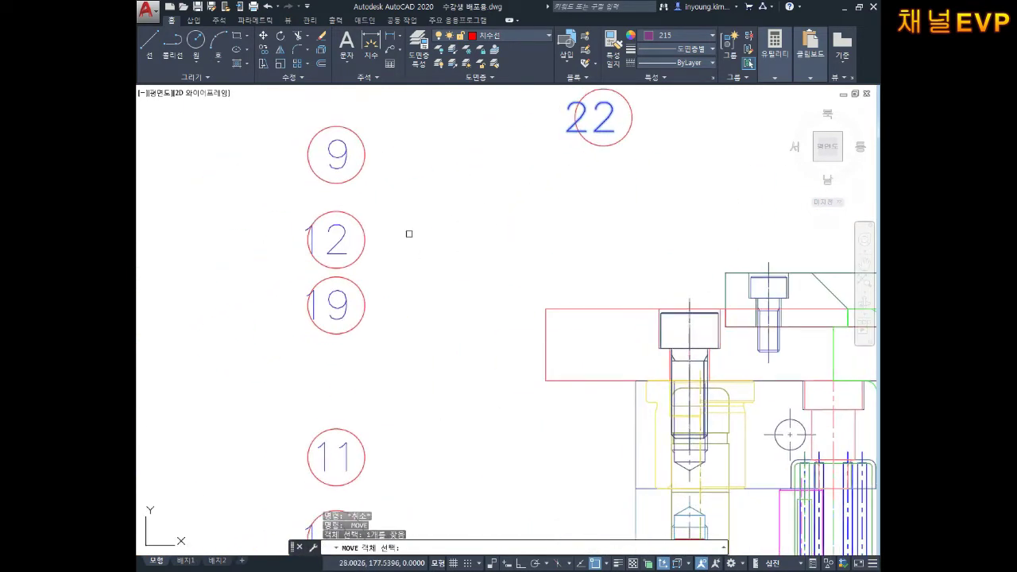
pyautogui.click(343, 233)
pyautogui.click(345, 300)
pyautogui.click(346, 302)
pyautogui.click(343, 304)
pyautogui.click(350, 459)
# - Add balloons 10, 23 and 21 to the selection, pick a base point, then cancel
pyautogui.scroll(-3, 373, 397)
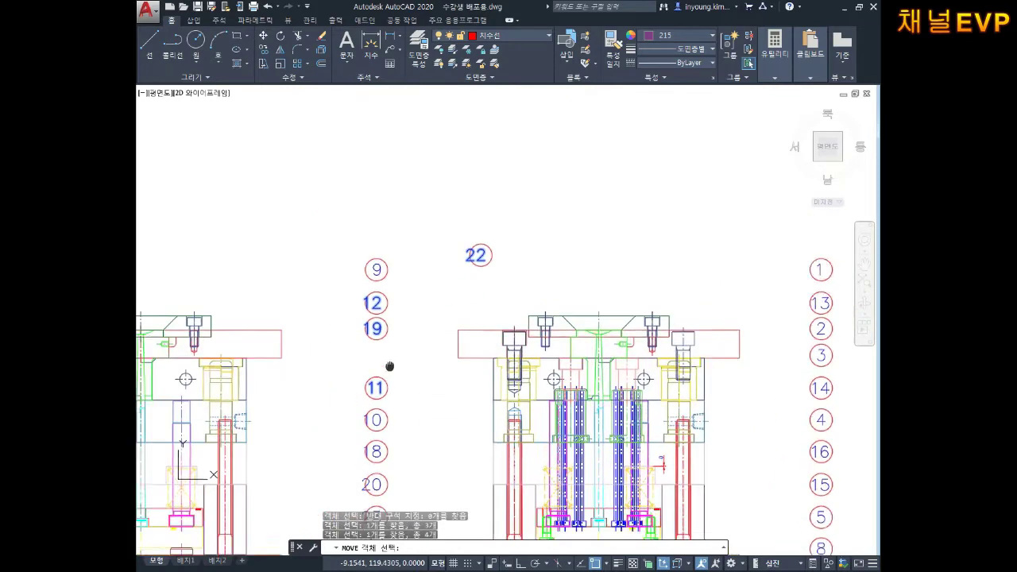
pyautogui.scroll(1, 390, 363)
pyautogui.scroll(1, 396, 361)
pyautogui.click(396, 365)
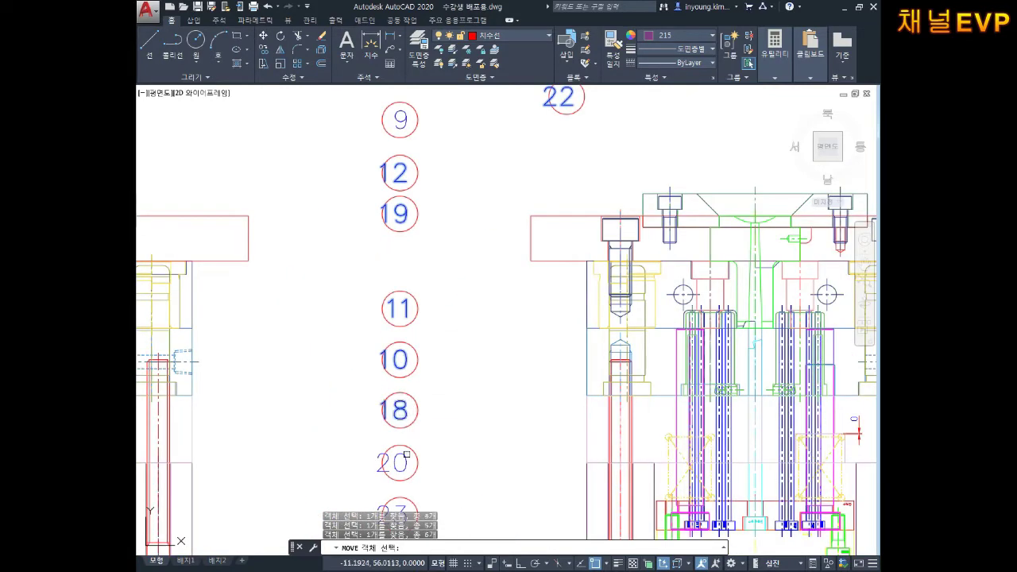
pyautogui.moveTo(406, 462); pyautogui.dragTo(432, 268, button='middle')
pyautogui.click(418, 364)
pyautogui.scroll(-2, 419, 363)
pyautogui.moveTo(421, 461); pyautogui.dragTo(423, 382, button='middle')
pyautogui.scroll(4, 424, 382)
pyautogui.click(425, 375)
pyautogui.press('Return')
pyautogui.click(478, 426)
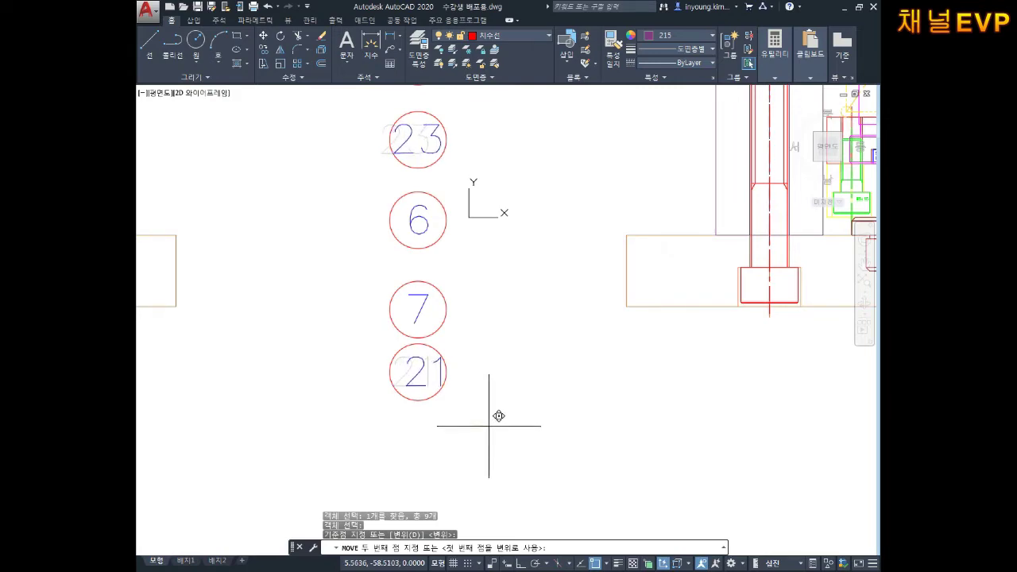
pyautogui.press('Escape')
# - Try moving a single left-column balloon, then cancel the move
pyautogui.moveTo(508, 344); pyautogui.dragTo(514, 429, button='middle')
pyautogui.scroll(-2, 514, 349)
pyautogui.scroll(-2, 513, 329)
pyautogui.moveTo(513, 329); pyautogui.dragTo(504, 354, button='middle')
pyautogui.scroll(4, 501, 262)
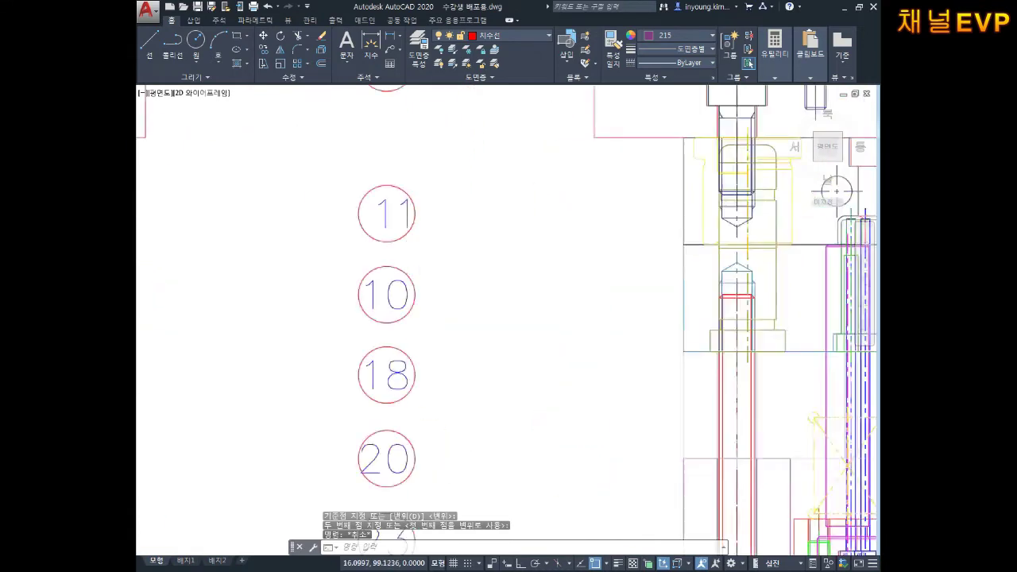
pyautogui.scroll(-2, 438, 290)
pyautogui.press('space')
pyautogui.click(440, 283)
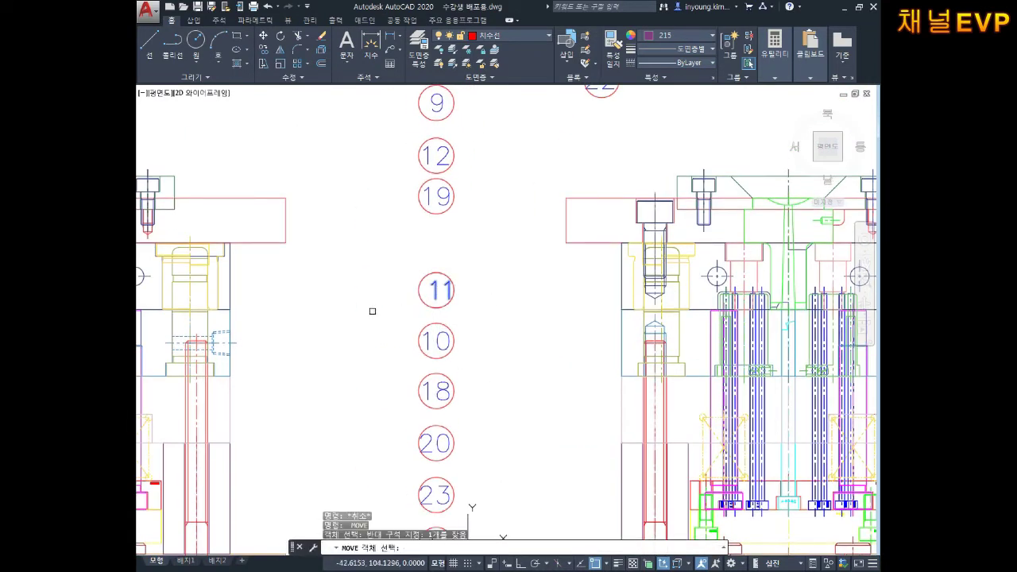
pyautogui.press('space')
pyautogui.click(379, 302)
pyautogui.press('Escape')
# - Try moving balloon 21 alone, then cancel, leaving it in place
pyautogui.moveTo(453, 227)
pyautogui.mouseDown(button='middle')
pyautogui.moveTo(482, 295)
pyautogui.moveTo(522, 236)
pyautogui.mouseUp(button='middle')
pyautogui.scroll(2, 522, 304)
pyautogui.moveTo(506, 284)
pyautogui.mouseDown(button='middle')
pyautogui.moveTo(492, 316)
pyautogui.moveTo(489, 295)
pyautogui.moveTo(513, 296)
pyautogui.moveTo(521, 202)
pyautogui.mouseUp(button='middle')
pyautogui.scroll(2, 481, 325)
pyautogui.scroll(-2, 518, 329)
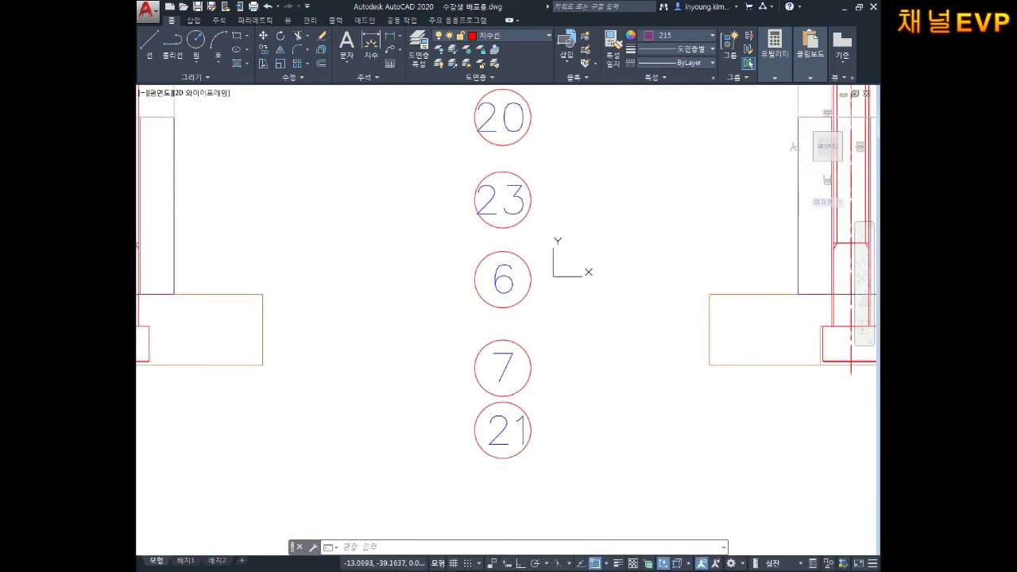
pyautogui.press('space')
pyautogui.click(489, 438)
pyautogui.press('space')
pyautogui.click(454, 423)
pyautogui.press('Escape')
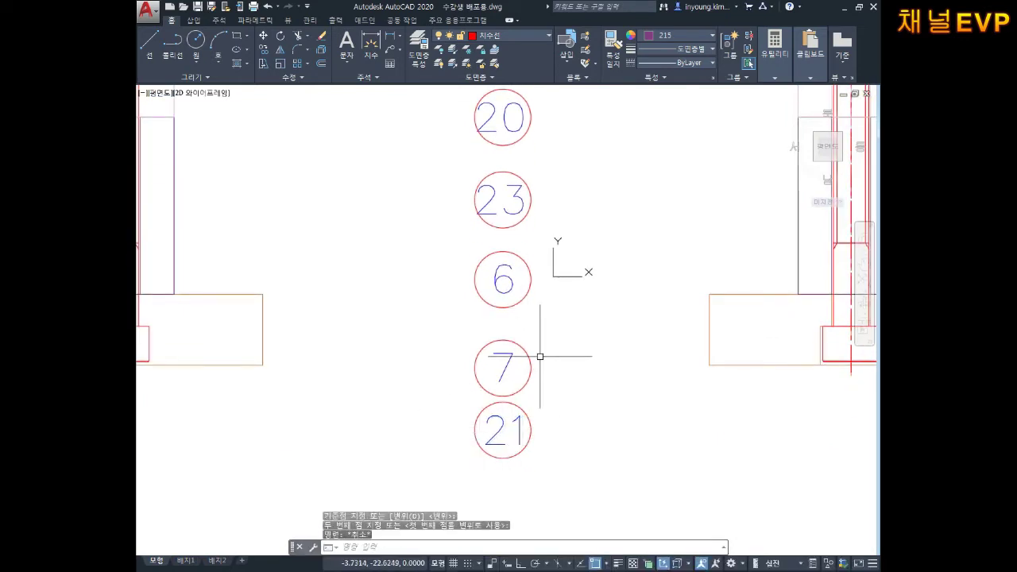
# - Save the drawing
pyautogui.scroll(-5, 556, 334)
pyautogui.scroll(2, 561, 306)
pyautogui.scroll(1, 525, 298)
pyautogui.moveTo(525, 297); pyautogui.dragTo(521, 297, button='middle')
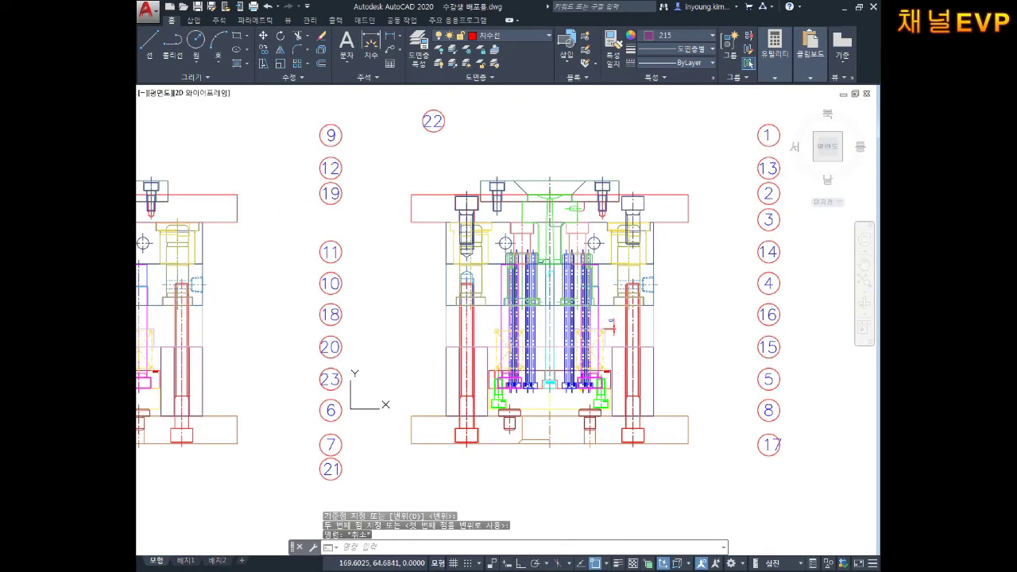
pyautogui.hotkey('ctrl', 's')
pyautogui.press('Escape')
pyautogui.moveTo(393, 365); pyautogui.dragTo(449, 360, button='middle')
pyautogui.press('Escape')
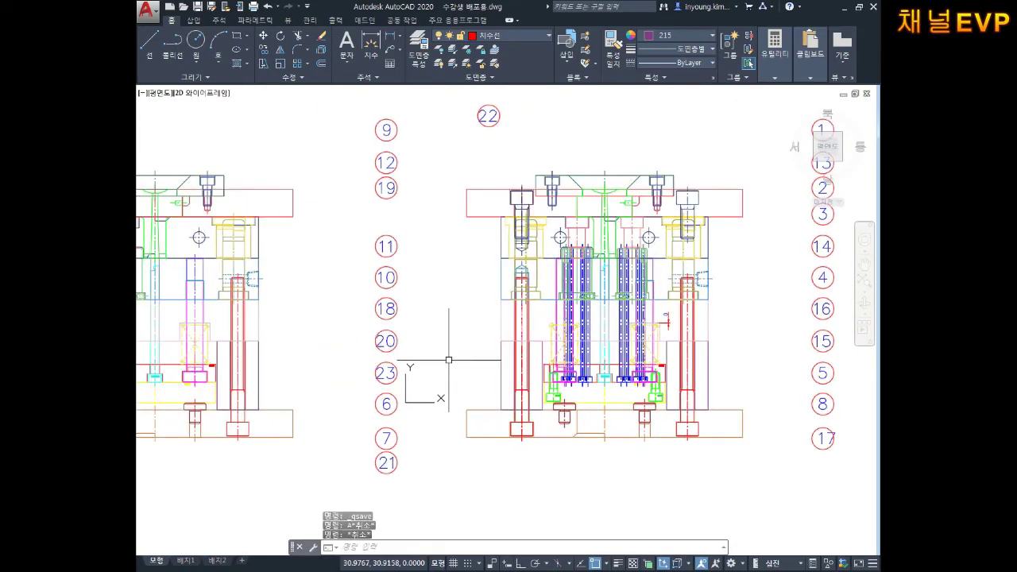
pyautogui.write('ㅂ')
# - Window-select balloons 11–21 and move them up to close the gap, aligning on the grid
pyautogui.press('Return')
pyautogui.click(431, 227)
pyautogui.click(368, 478)
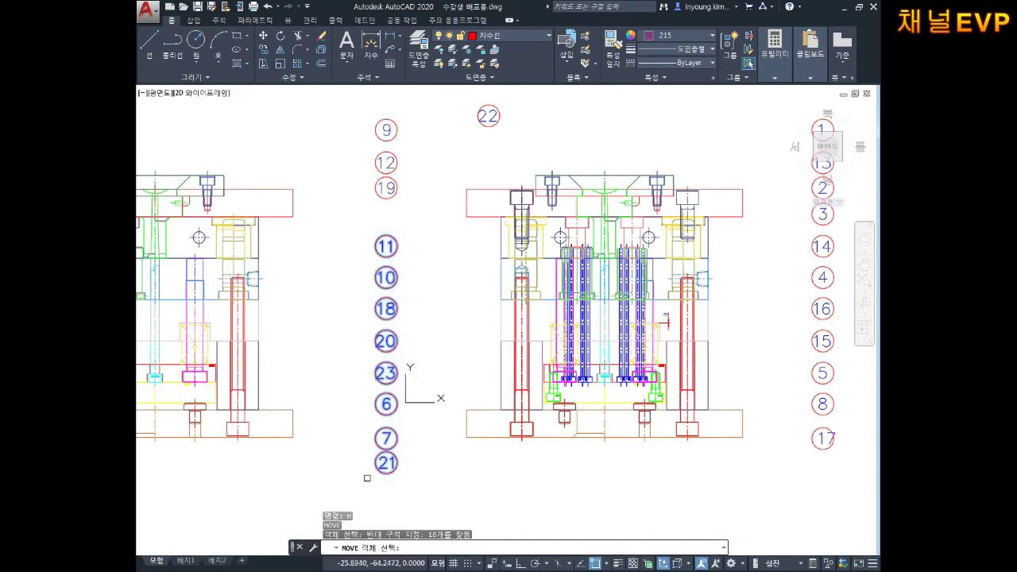
pyautogui.press('Return')
pyautogui.click(350, 313)
pyautogui.press('F7')
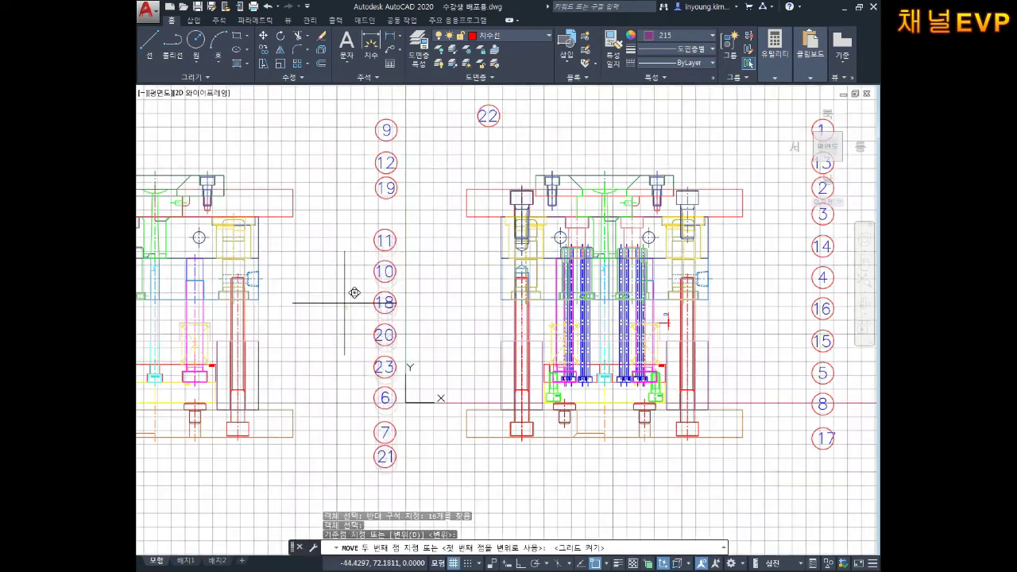
pyautogui.click(342, 284)
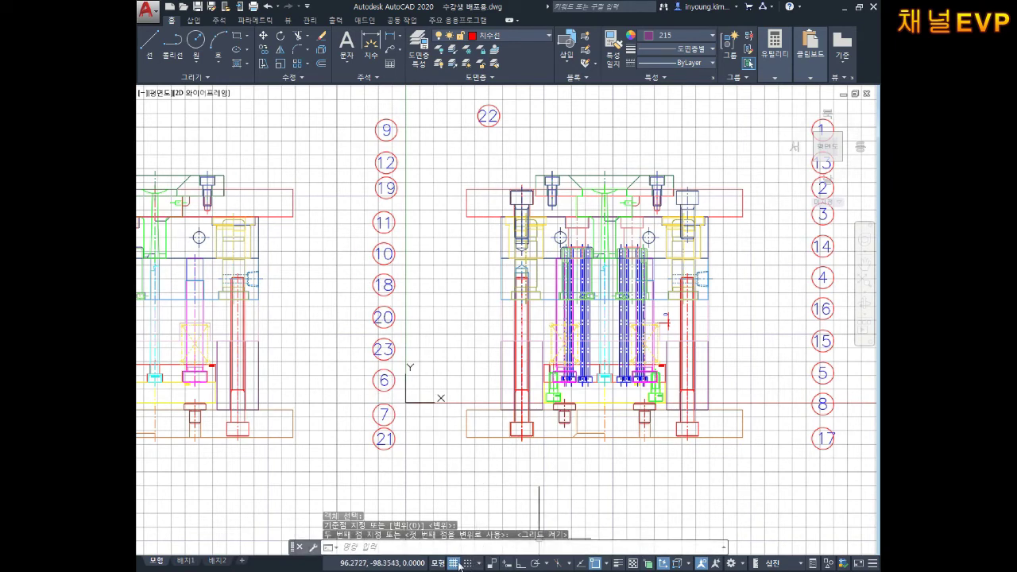
pyautogui.click(458, 564)
pyautogui.press('Escape')
pyautogui.press('Escape')
pyautogui.press('Escape')
# - Window-select balloons 11–21 for another move, then cancel it
pyautogui.moveTo(451, 363); pyautogui.dragTo(458, 368, button='middle')
pyautogui.write('ㅂ')
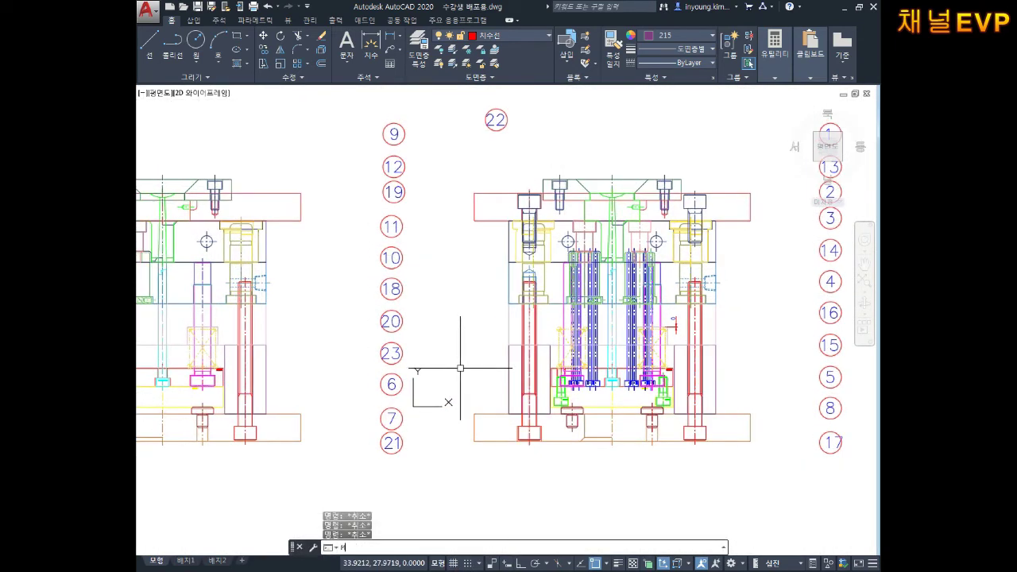
pyautogui.press('Return')
pyautogui.click(429, 212)
pyautogui.click(371, 457)
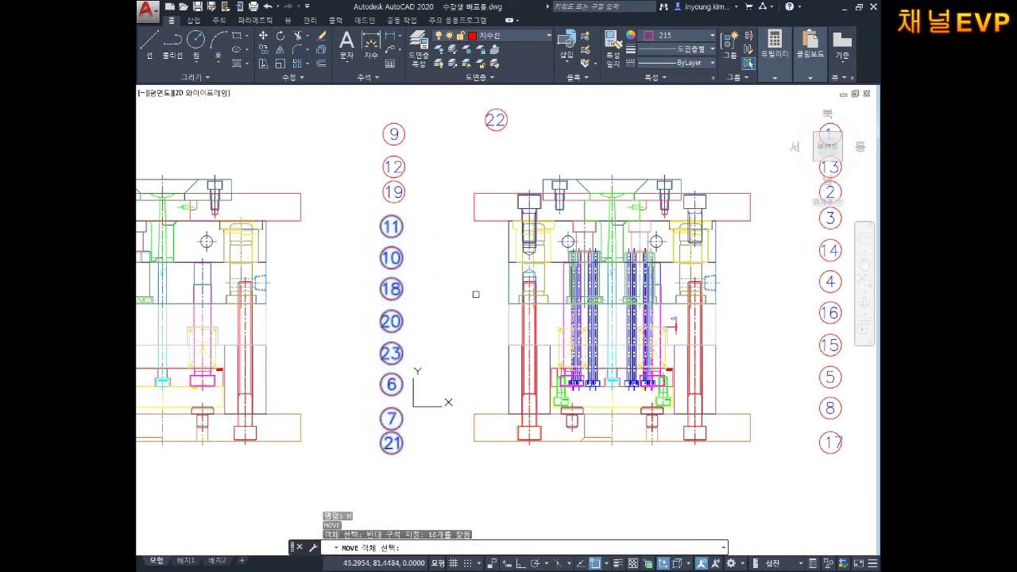
pyautogui.press('Return')
pyautogui.click(461, 281)
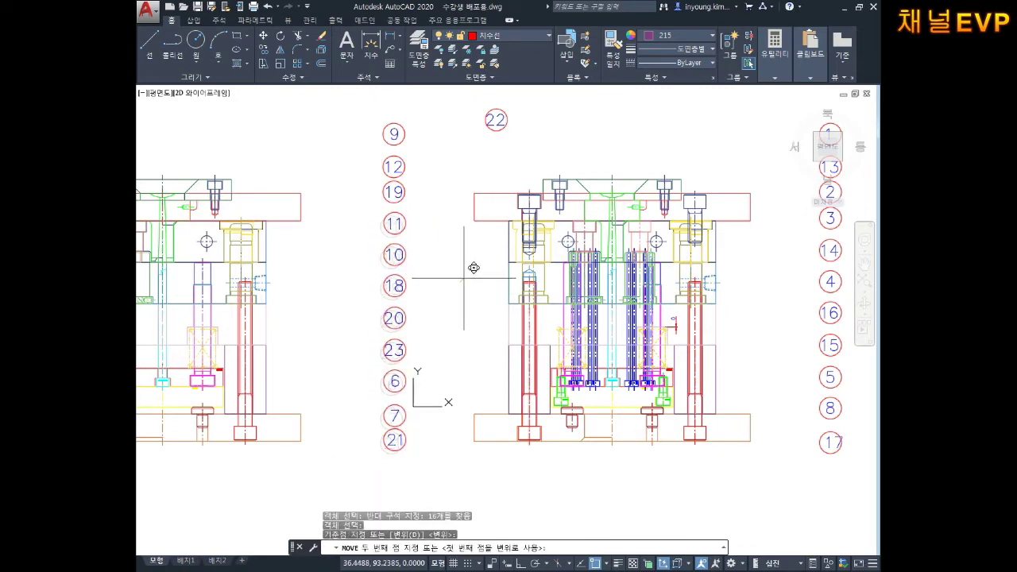
pyautogui.press('Escape')
pyautogui.press('Escape')
pyautogui.moveTo(488, 325)
pyautogui.mouseDown(button='middle')
pyautogui.moveTo(443, 363)
pyautogui.moveTo(468, 332)
pyautogui.mouseUp(button='middle')
pyautogui.press('Escape')
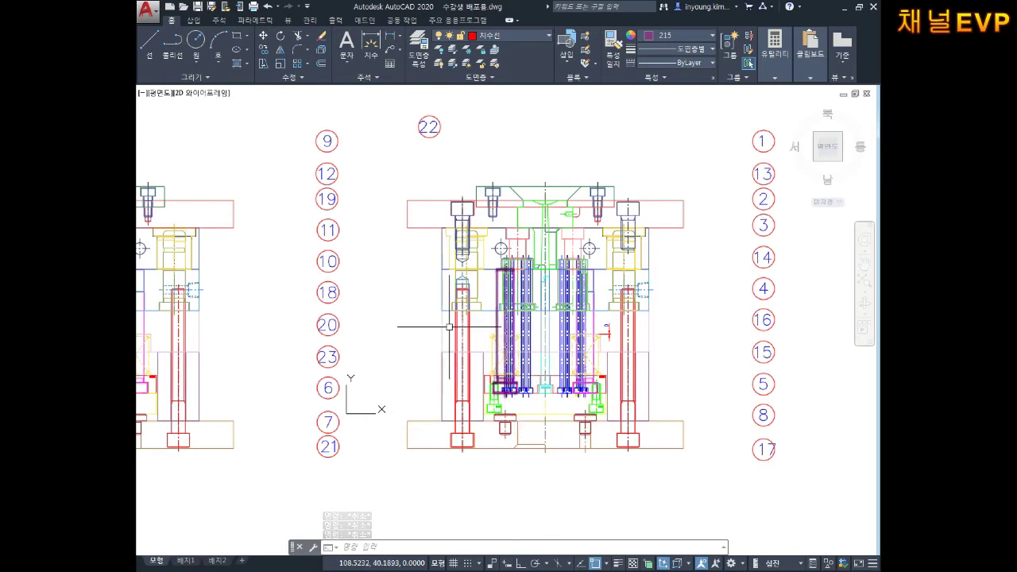
pyautogui.moveTo(551, 320); pyautogui.dragTo(529, 325, button='middle')
pyautogui.press('Escape')
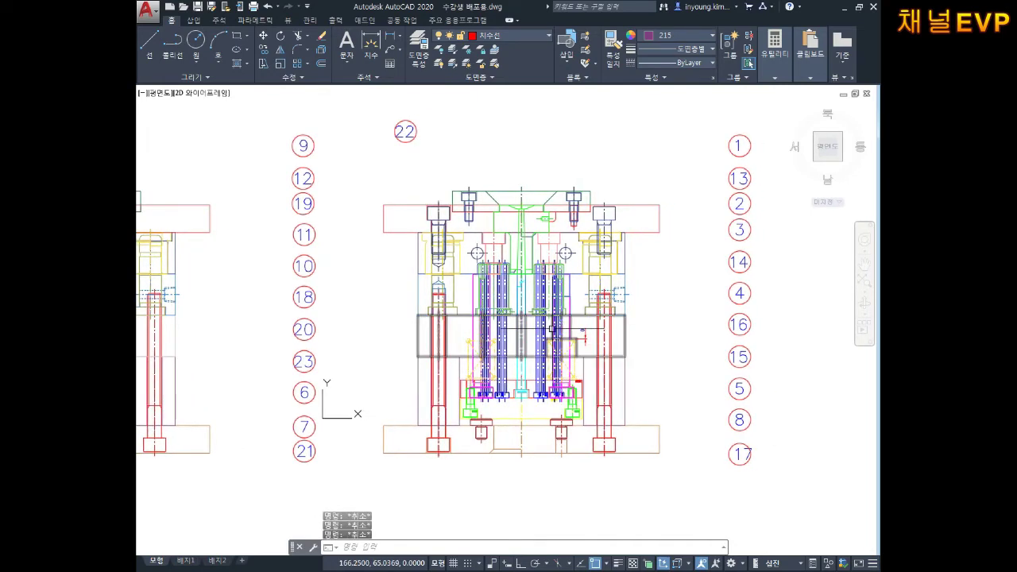
# - Start QLEADER and set the leader arrowhead to 점 (Dot) in its settings
pyautogui.write('o')
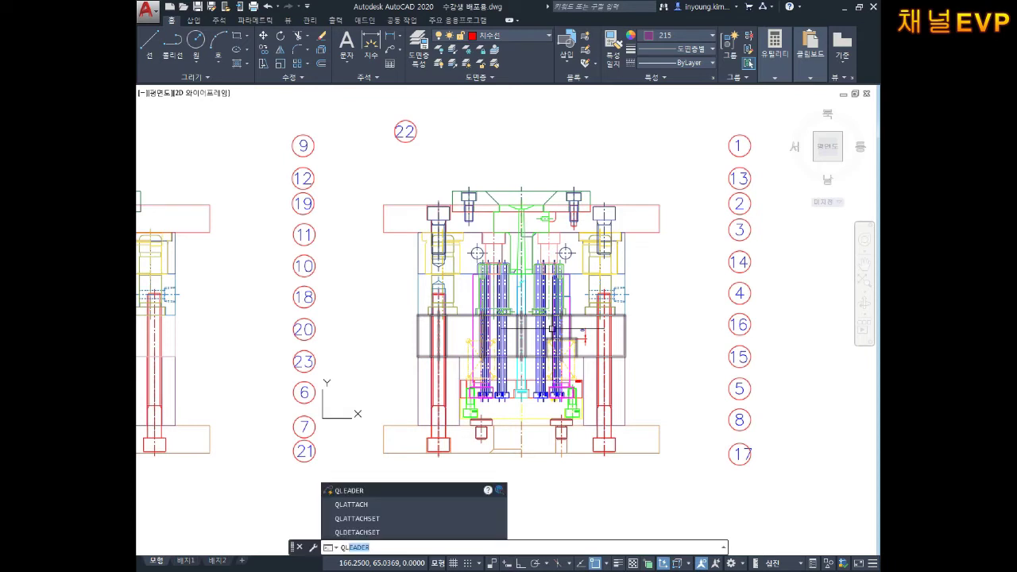
pyautogui.press('Return')
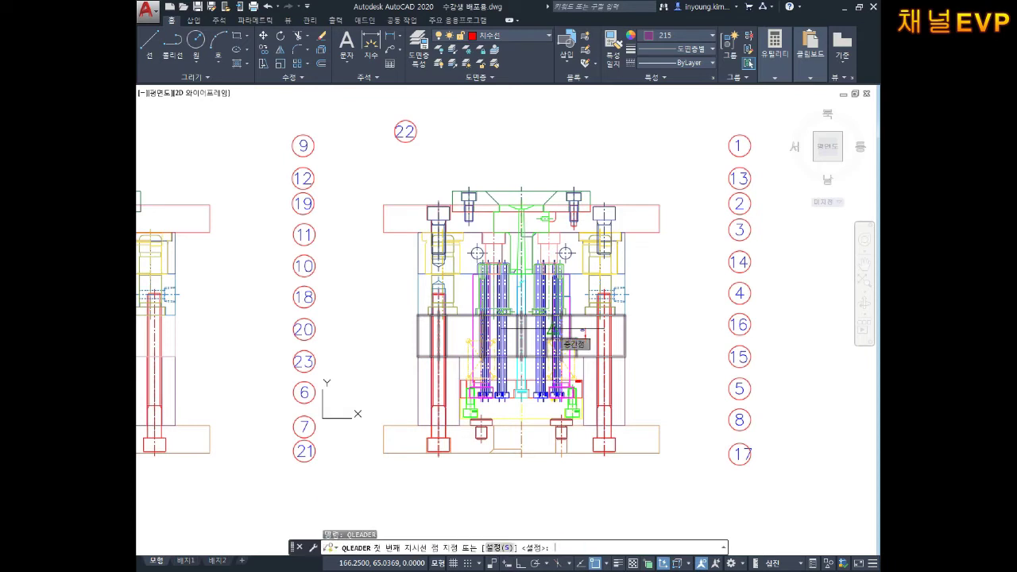
pyautogui.write('S')
pyautogui.press('Return')
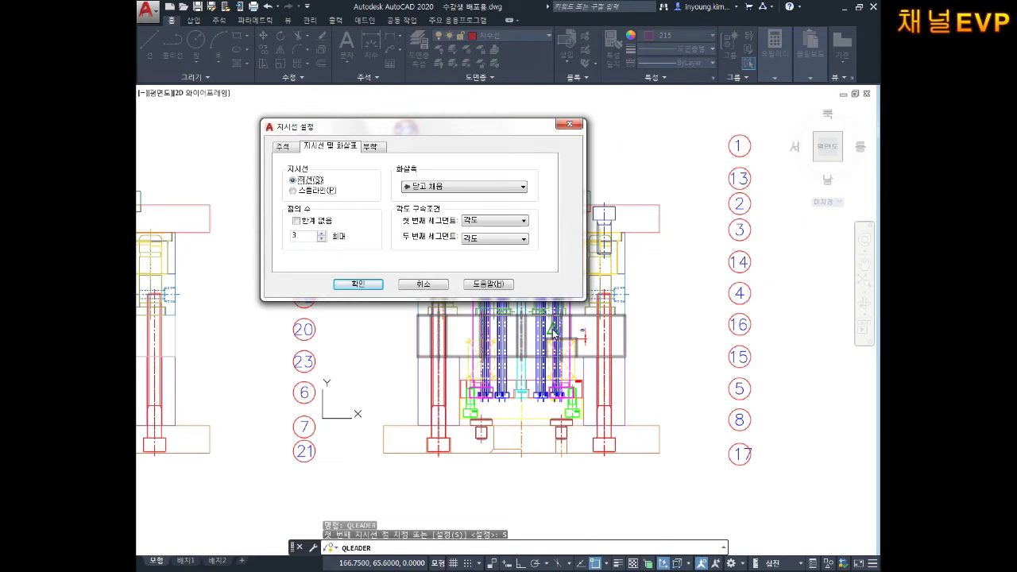
pyautogui.click(420, 189)
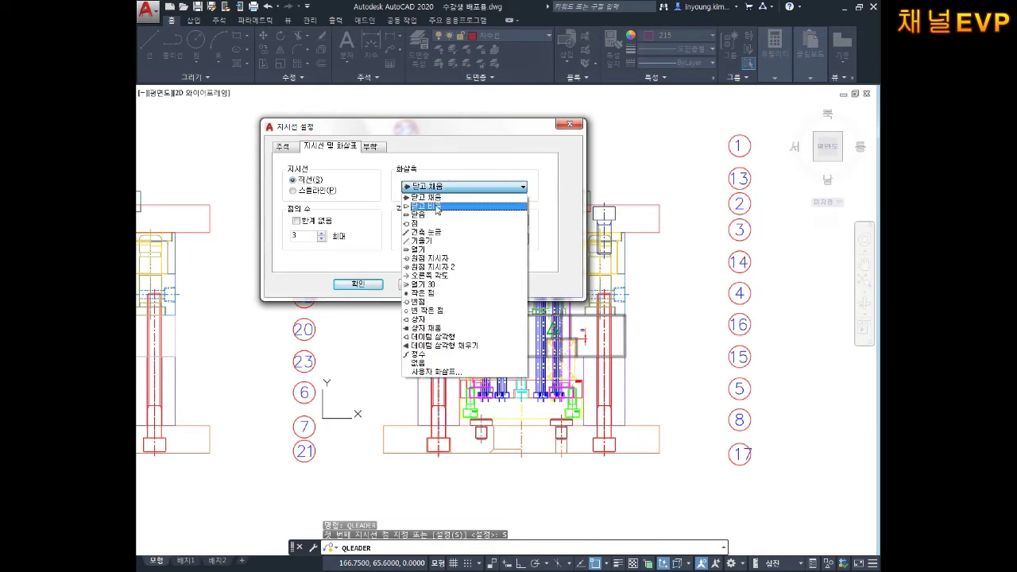
pyautogui.click(441, 224)
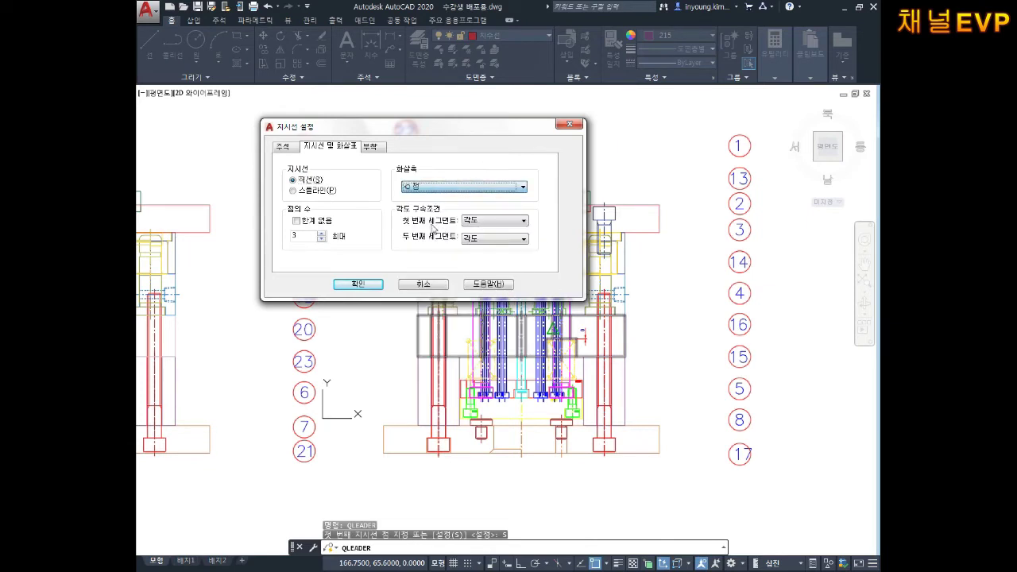
pyautogui.click(421, 189)
pyautogui.click(423, 228)
pyautogui.click(360, 284)
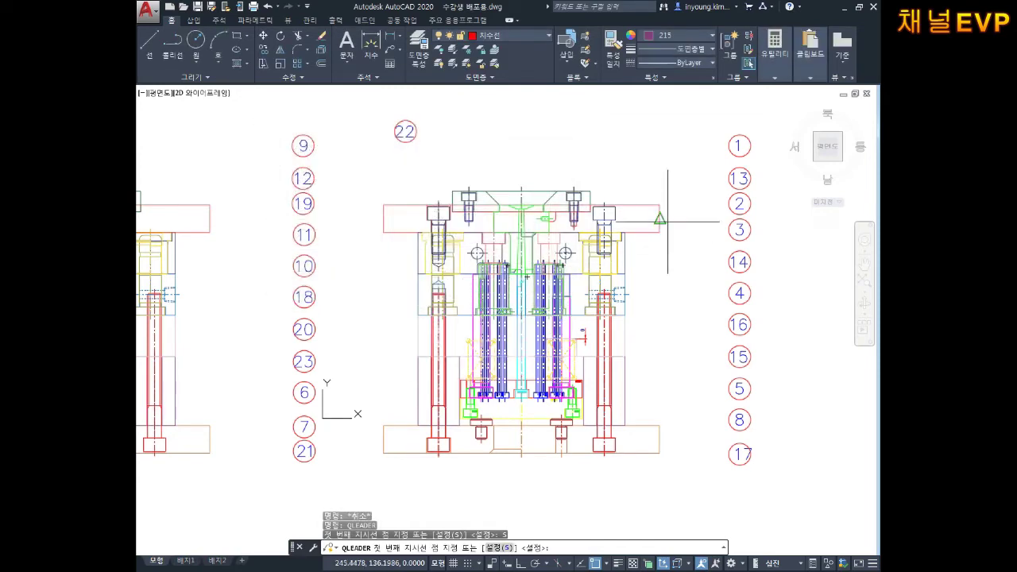
# - Draw a dot-ended leader from the top plate toward balloon 1
pyautogui.scroll(1, 636, 234)
pyautogui.scroll(3, 625, 236)
pyautogui.moveTo(624, 237); pyautogui.dragTo(608, 279, button='middle')
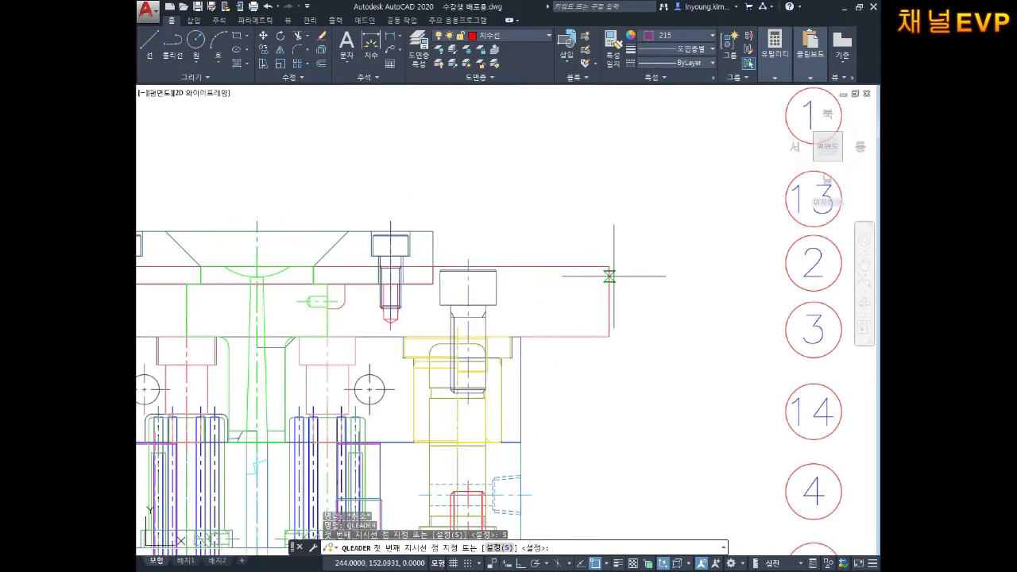
pyautogui.moveTo(623, 241); pyautogui.dragTo(545, 250, button='middle')
pyautogui.press('Return')
pyautogui.press('Return')
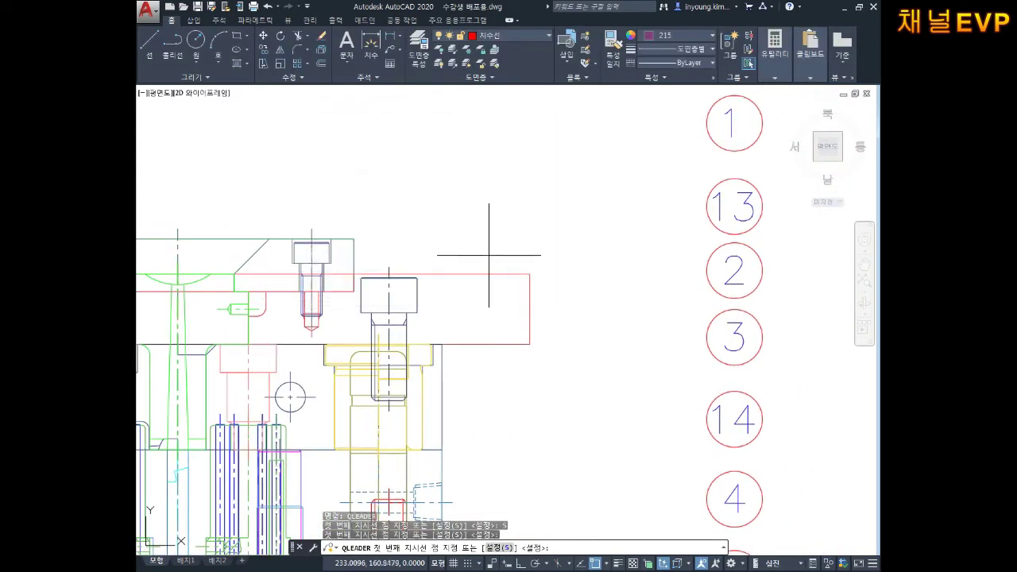
pyautogui.click(490, 308)
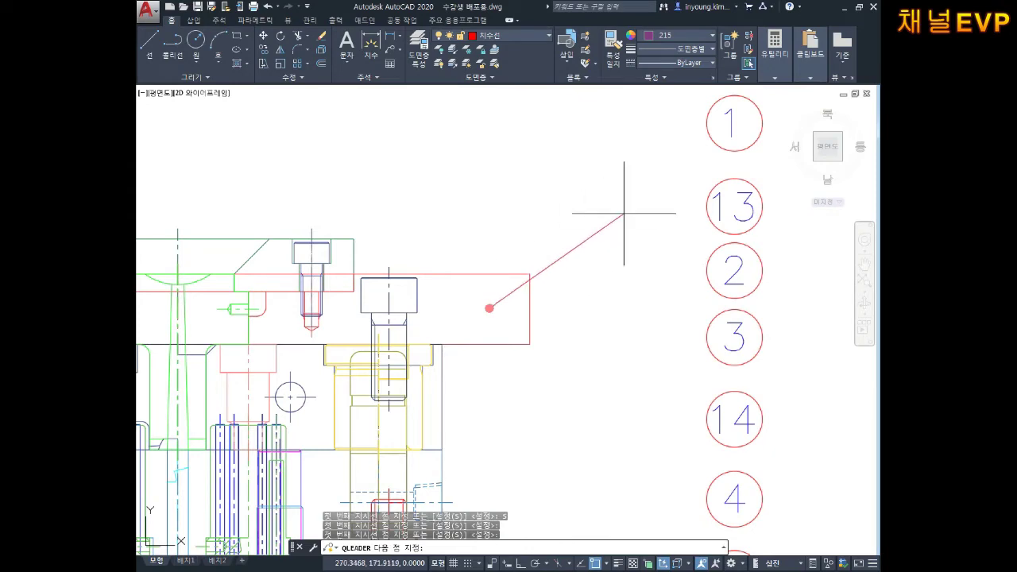
pyautogui.moveTo(672, 148); pyautogui.dragTo(635, 211, button='middle')
pyautogui.press('Escape')
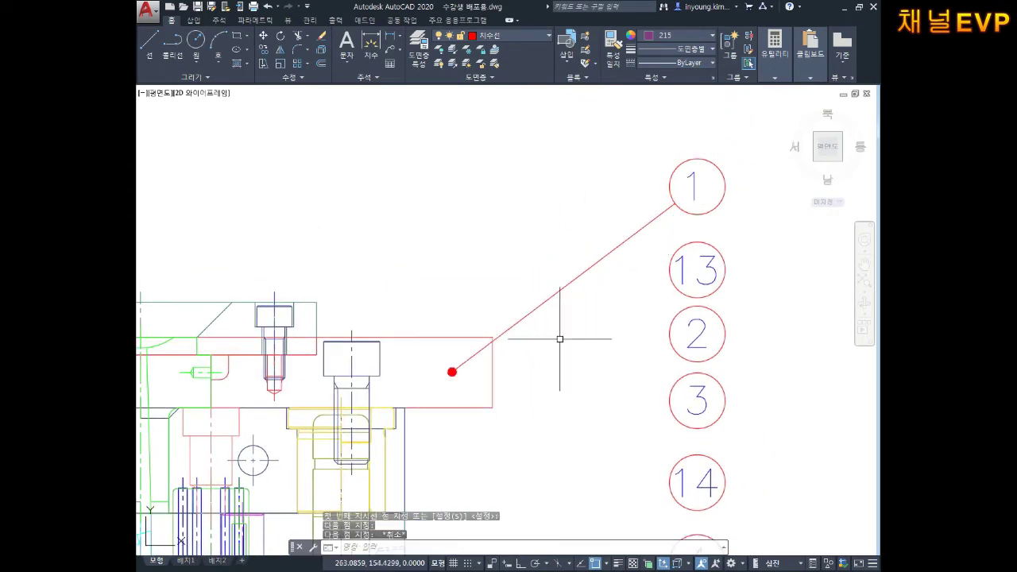
# - Draw a dot-ended leader from its part to the edge of balloon 2
pyautogui.moveTo(539, 334); pyautogui.dragTo(573, 272, button='middle')
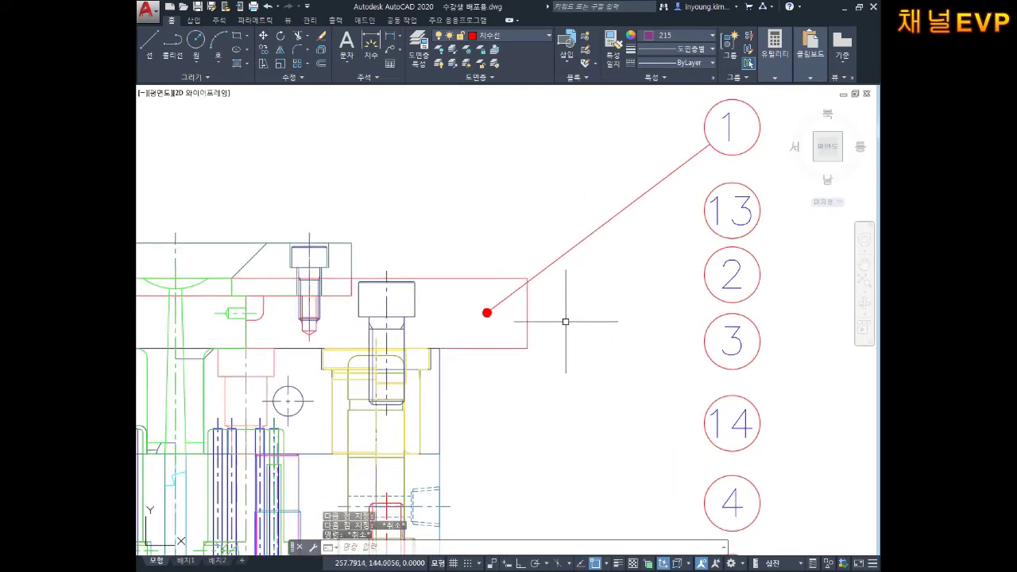
pyautogui.moveTo(572, 315); pyautogui.dragTo(618, 220, button='middle')
pyautogui.moveTo(563, 268); pyautogui.dragTo(565, 259, button='middle')
pyautogui.press('Return')
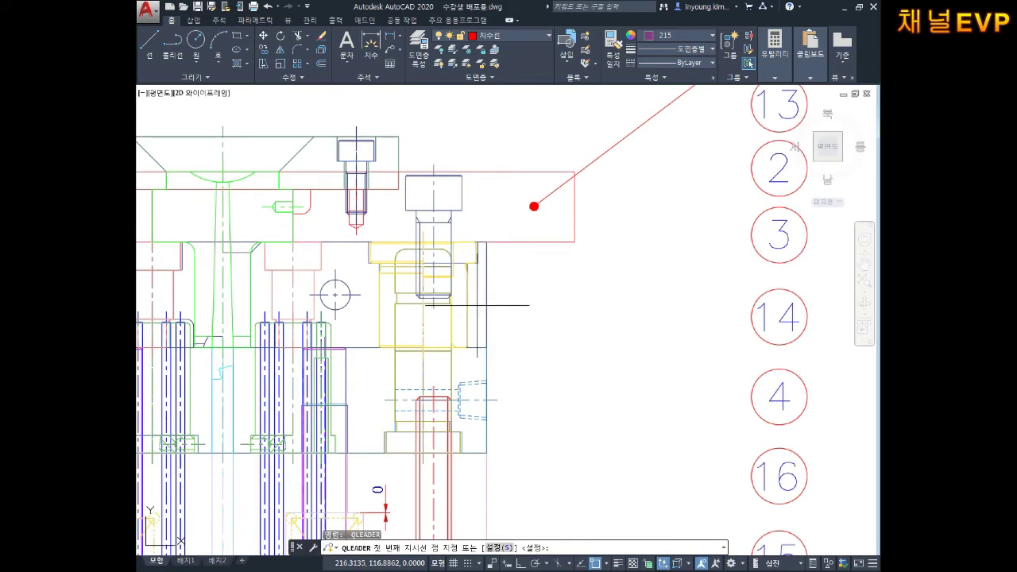
pyautogui.click(476, 305)
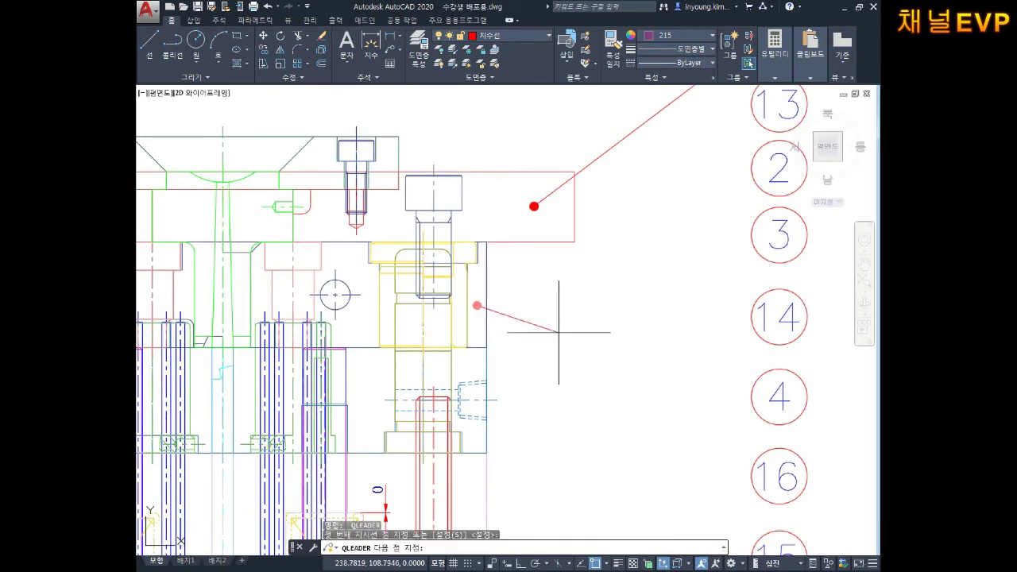
pyautogui.click(754, 179)
pyautogui.press('Escape')
pyautogui.press('Escape')
# - Draw a dot-ended leader from its part to the edge of balloon 3
pyautogui.moveTo(651, 322)
pyautogui.mouseDown(button='middle')
pyautogui.moveTo(655, 257)
pyautogui.moveTo(611, 282)
pyautogui.mouseUp(button='middle')
pyautogui.press('Return')
pyautogui.click(477, 297)
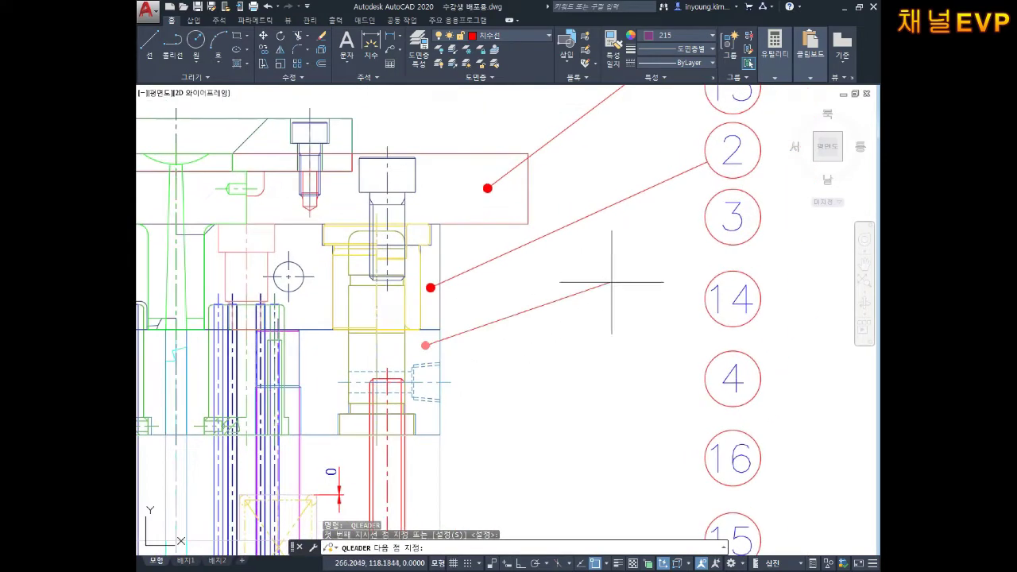
pyautogui.click(704, 229)
pyautogui.press('Escape')
pyautogui.press('Escape')
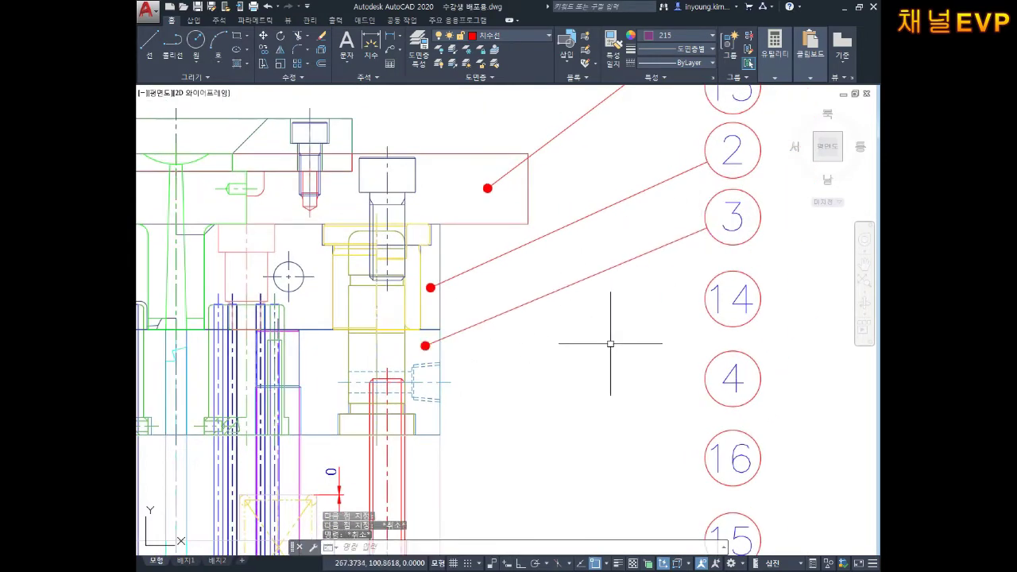
# - Draw a dot-ended leader from its part to the edge of balloon 4
pyautogui.moveTo(610, 344); pyautogui.dragTo(611, 310, button='middle')
pyautogui.moveTo(589, 345); pyautogui.dragTo(589, 259, button='middle')
pyautogui.moveTo(580, 323); pyautogui.dragTo(640, 304, button='middle')
pyautogui.moveTo(609, 345); pyautogui.dragTo(649, 336, button='middle')
pyautogui.press('Return')
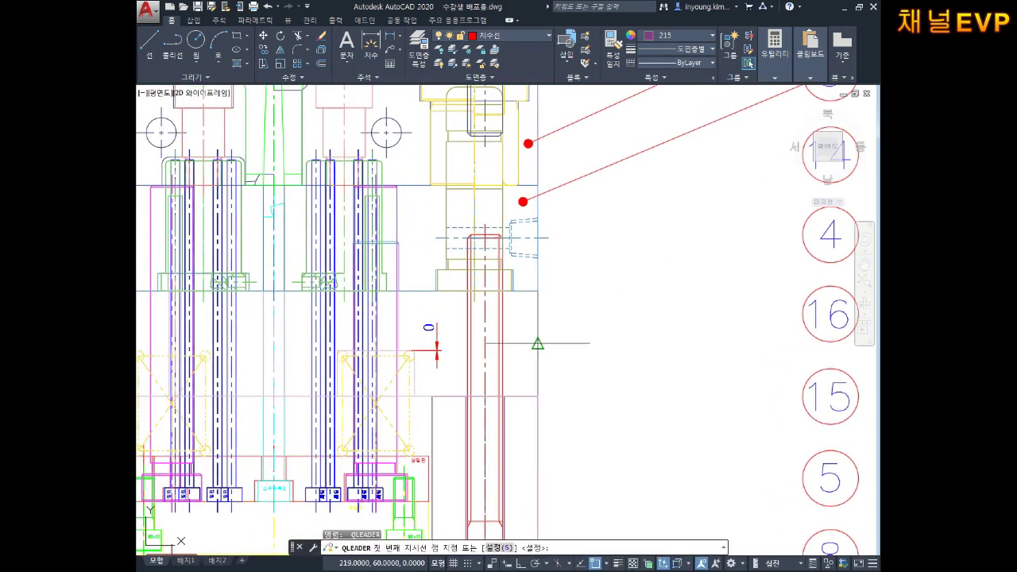
pyautogui.click(527, 334)
pyautogui.moveTo(684, 288); pyautogui.dragTo(614, 344, button='middle')
pyautogui.click(731, 302)
pyautogui.press('Escape')
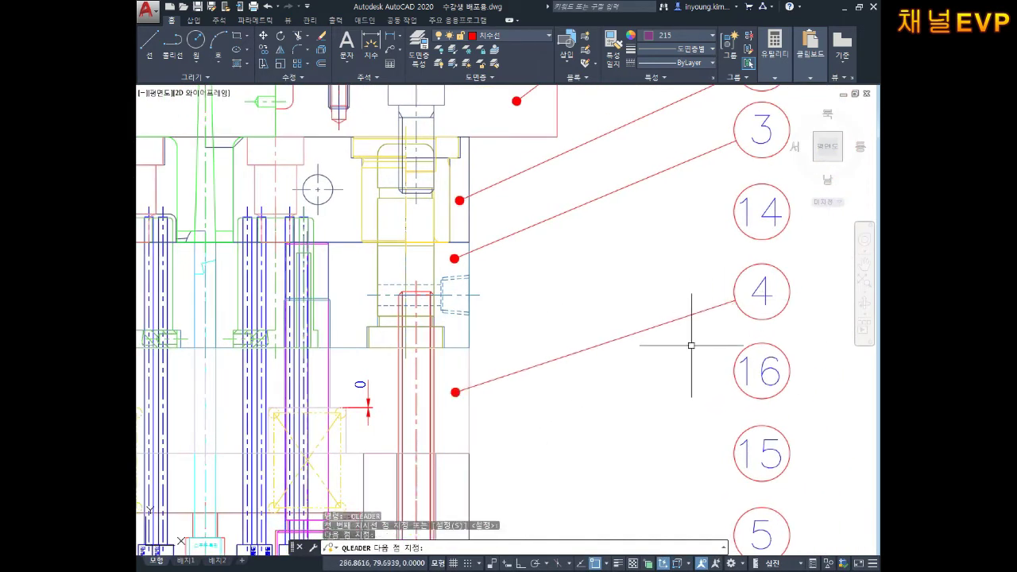
pyautogui.press('Escape')
pyautogui.scroll(-4, 647, 380)
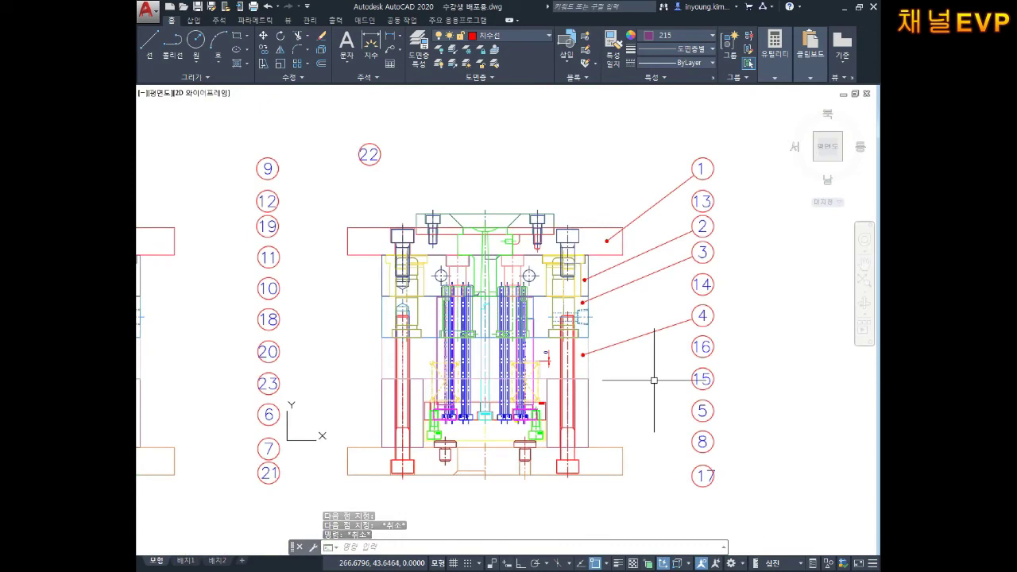
# - Draw a dot-ended leader from its part to balloon 5
pyautogui.moveTo(654, 379); pyautogui.dragTo(643, 287, button='middle')
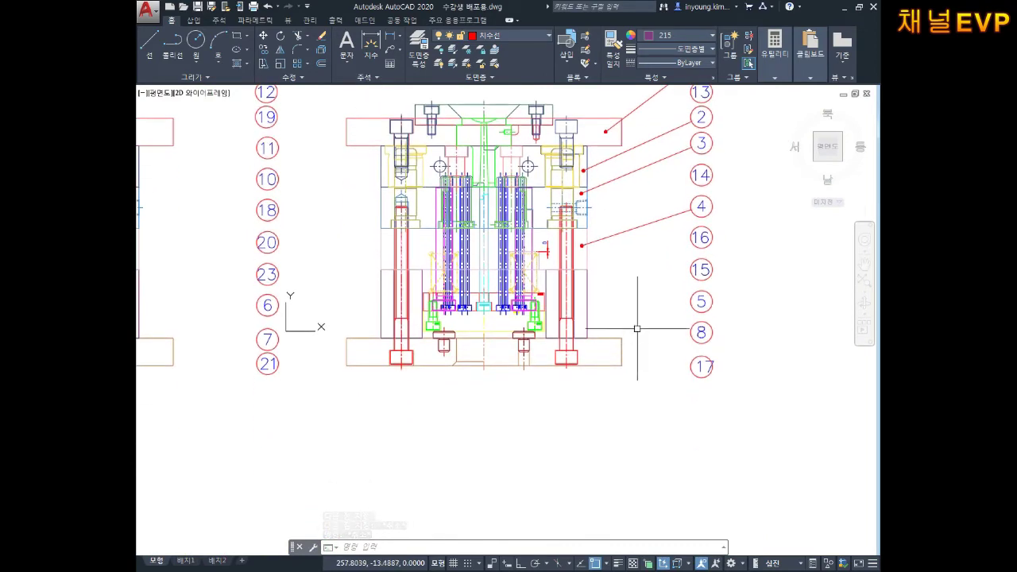
pyautogui.scroll(4, 633, 347)
pyautogui.press('Return')
pyautogui.click(493, 294)
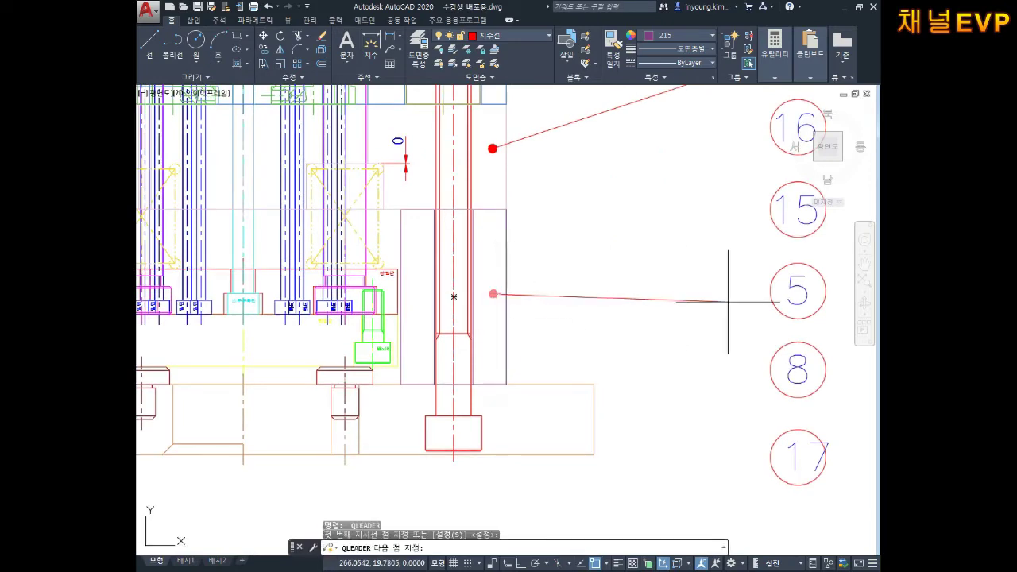
pyautogui.click(771, 292)
pyautogui.press('Escape')
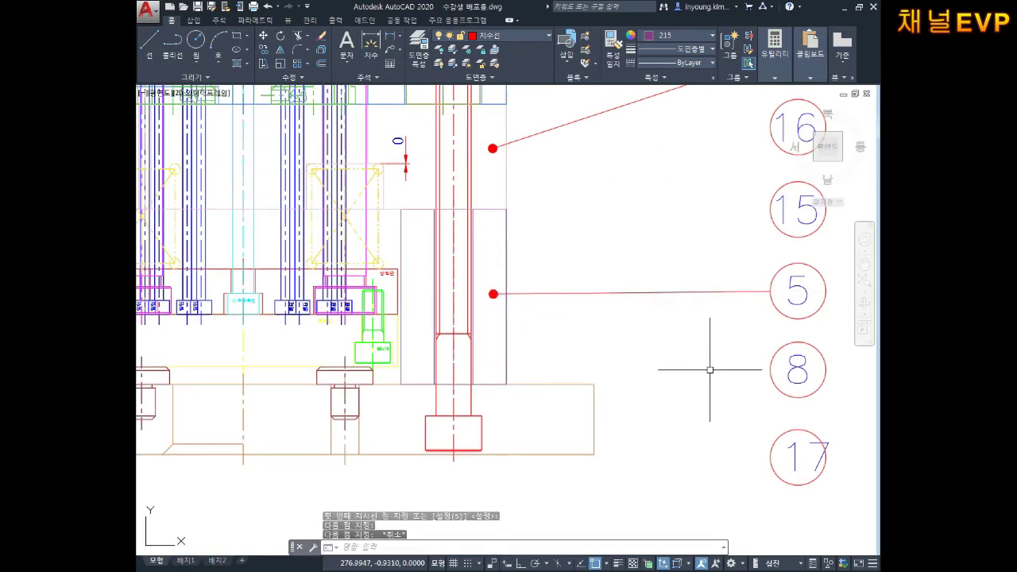
# - Draw a dot-ended leader from its part to balloon 6 in the left column
pyautogui.moveTo(647, 310)
pyautogui.mouseDown(button='middle')
pyautogui.moveTo(664, 337)
pyautogui.moveTo(863, 357)
pyautogui.mouseUp(button='middle')
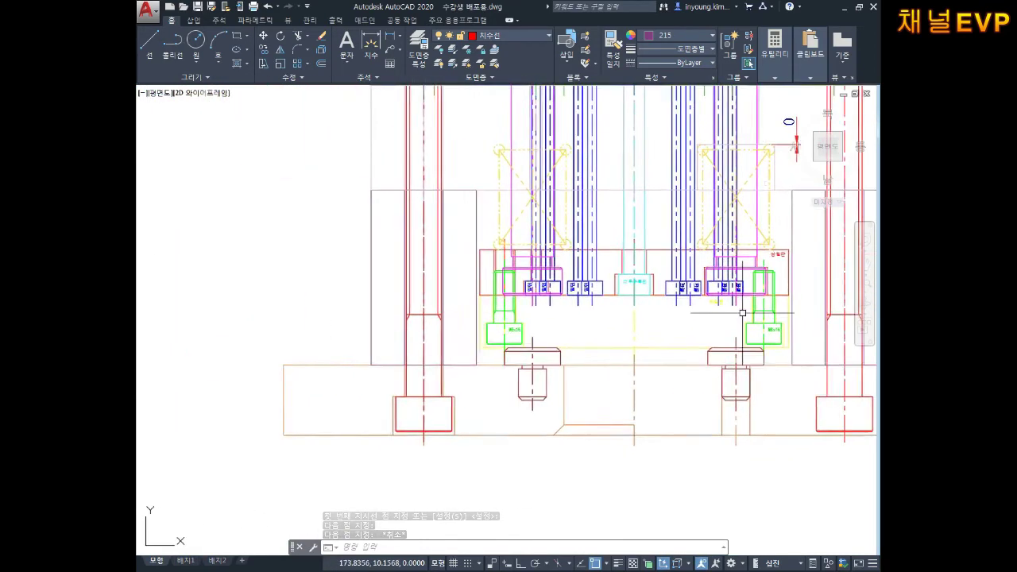
pyautogui.moveTo(466, 311); pyautogui.dragTo(664, 332, button='middle')
pyautogui.press('Return')
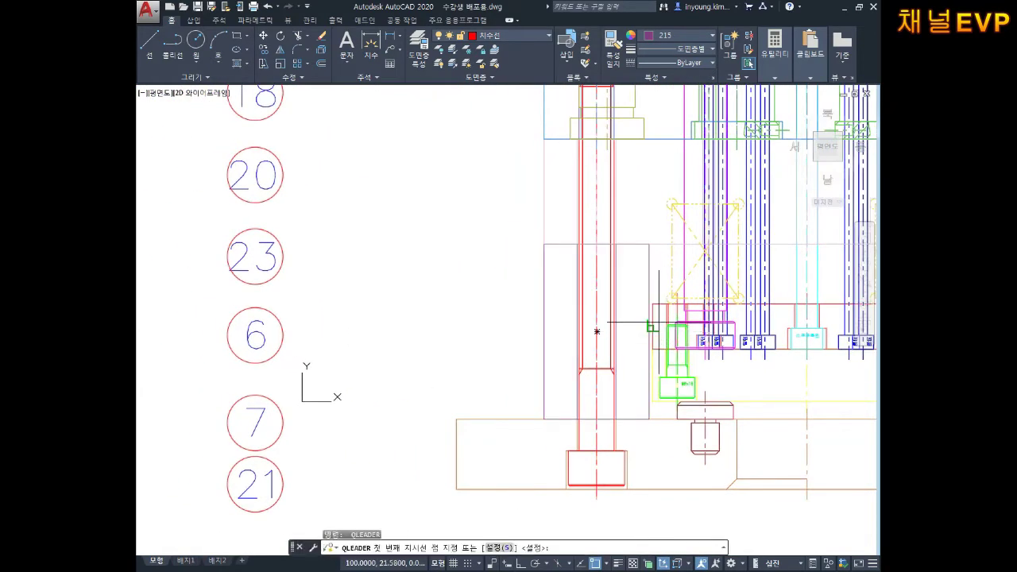
pyautogui.scroll(3, 659, 322)
pyautogui.scroll(-3, 572, 350)
pyautogui.click(552, 332)
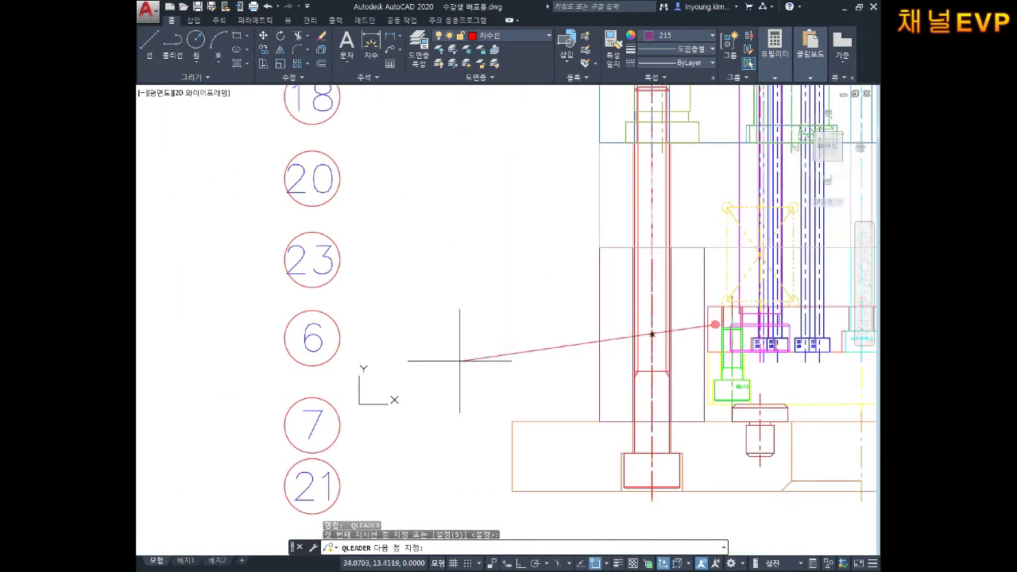
pyautogui.click(340, 337)
pyautogui.press('Escape')
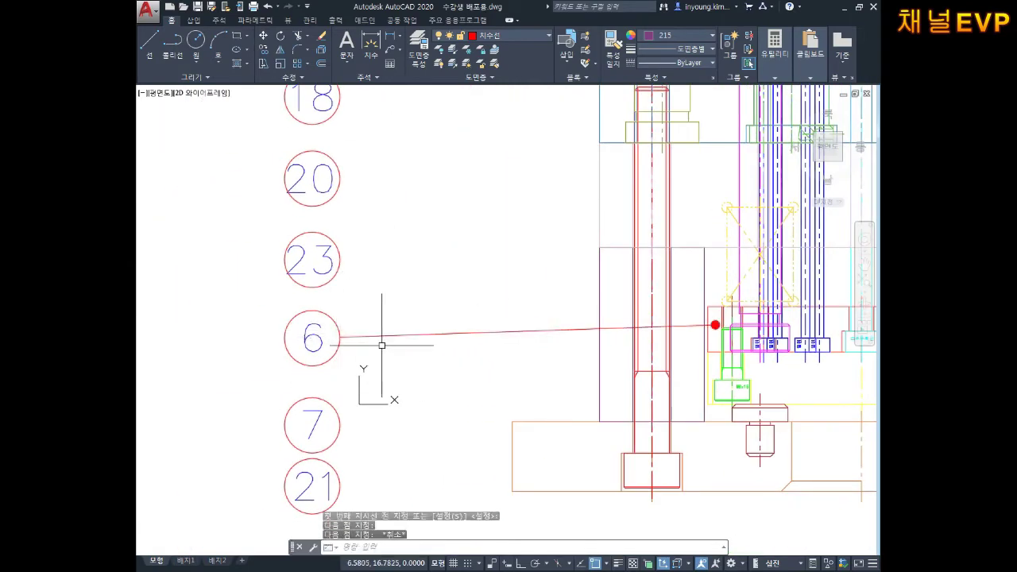
# - Start a leader for balloon 7 near the small bolt, then cancel the misplaced start
pyautogui.moveTo(469, 374); pyautogui.dragTo(465, 337, button='middle')
pyautogui.press('Return')
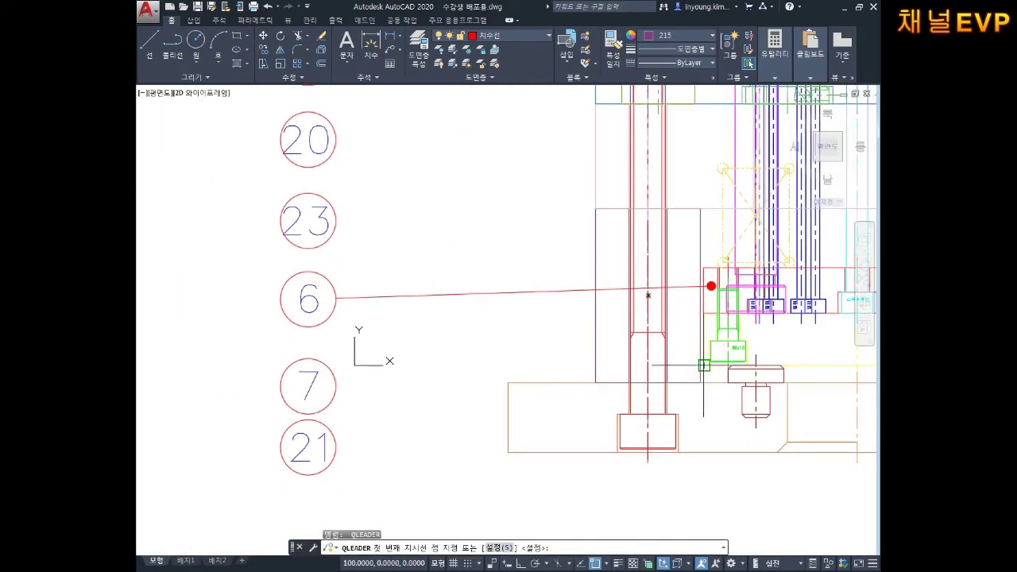
pyautogui.scroll(2, 710, 372)
pyautogui.scroll(2, 706, 366)
pyautogui.click(704, 363)
pyautogui.scroll(-4, 557, 360)
pyautogui.moveTo(449, 356); pyautogui.dragTo(440, 354, button='middle')
pyautogui.scroll(2, 602, 341)
pyautogui.scroll(2, 602, 341)
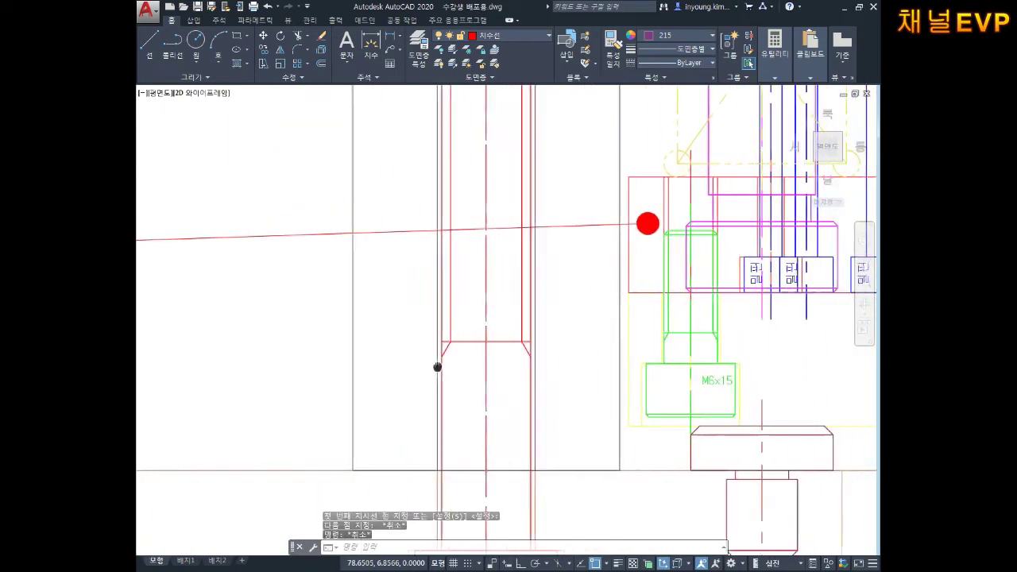
pyautogui.press('Escape')
# - Draw the dot-ended leader from its part to balloon 7
pyautogui.press('Return')
pyautogui.click(640, 326)
pyautogui.scroll(-4, 612, 356)
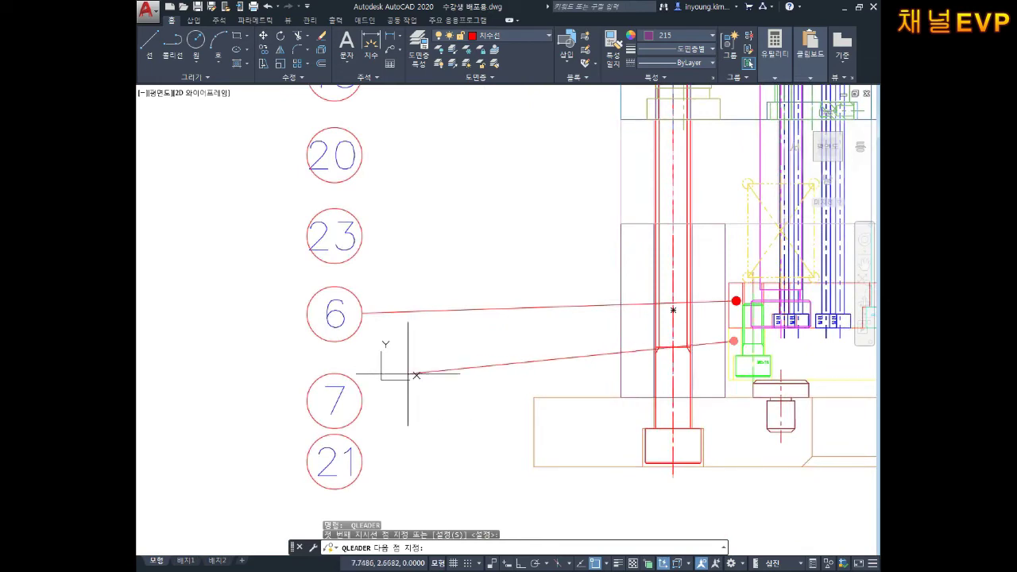
pyautogui.click(362, 395)
pyautogui.press('Escape')
pyautogui.scroll(-4, 445, 358)
pyautogui.moveTo(519, 356); pyautogui.dragTo(489, 383, button='middle')
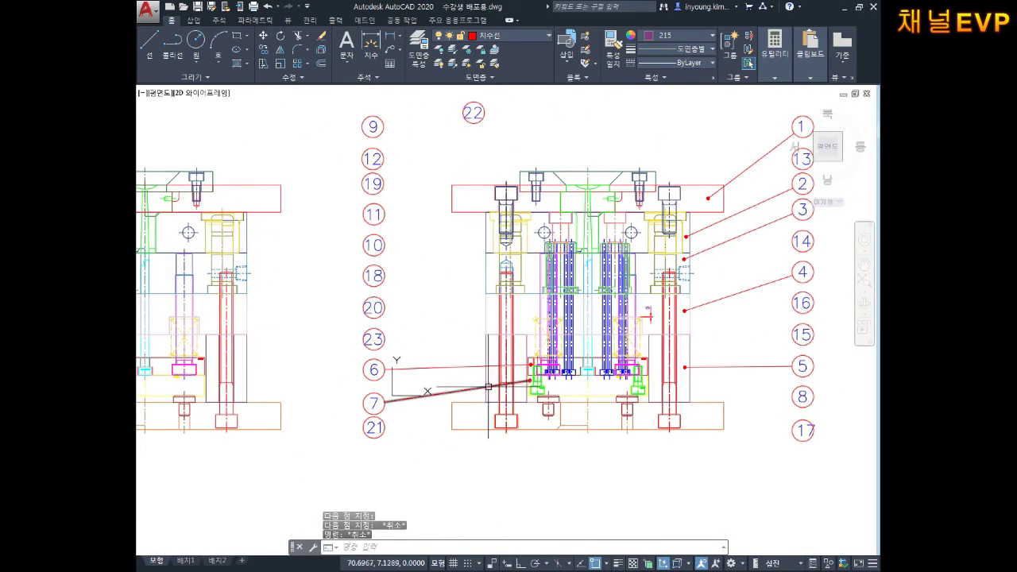
# - Draw a dot-ended leader from the bottom plate to balloon 8
pyautogui.moveTo(676, 354); pyautogui.dragTo(612, 343, button='middle')
pyautogui.scroll(2, 642, 366)
pyautogui.moveTo(651, 410); pyautogui.dragTo(557, 363, button='middle')
pyautogui.press('Return')
pyautogui.click(540, 382)
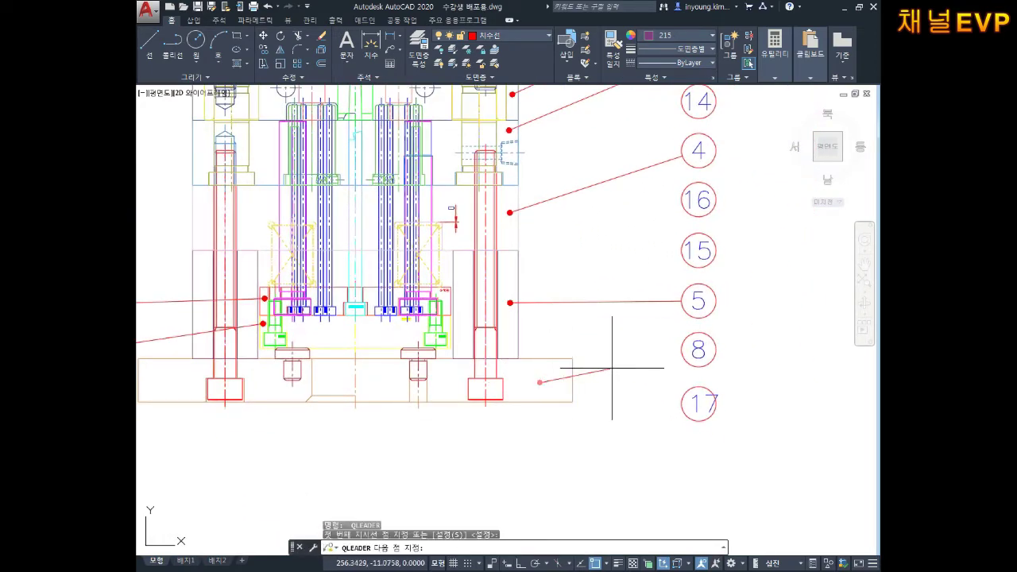
pyautogui.click(681, 355)
pyautogui.press('Escape')
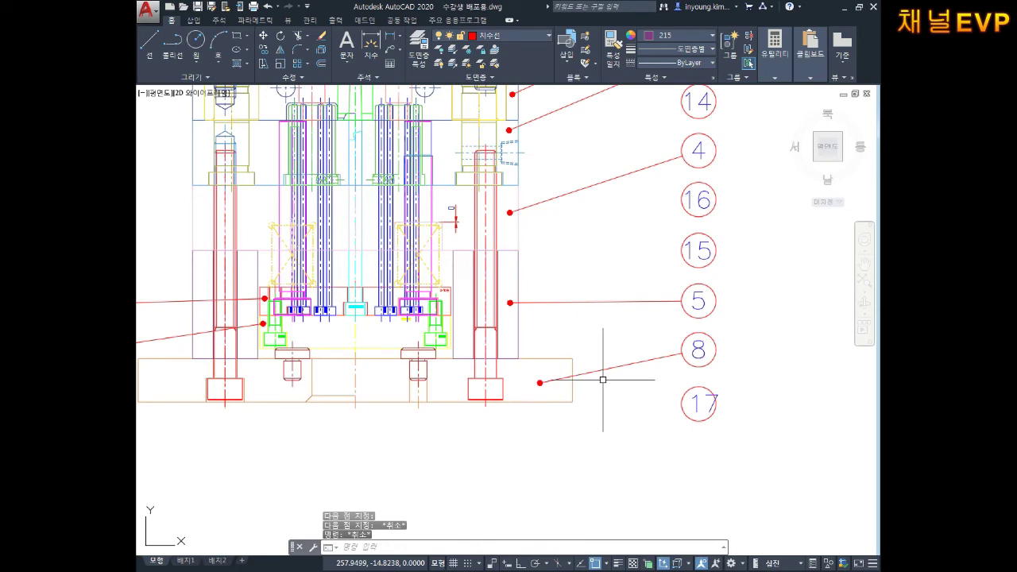
# - Draw a dot-ended leader from the upper part to balloon 9 in the left column
pyautogui.moveTo(603, 380)
pyautogui.mouseDown(button='middle')
pyautogui.moveTo(605, 456)
pyautogui.moveTo(606, 383)
pyautogui.mouseUp(button='middle')
pyautogui.moveTo(606, 310); pyautogui.dragTo(604, 410, button='middle')
pyautogui.moveTo(530, 165)
pyautogui.mouseDown(button='middle')
pyautogui.moveTo(530, 291)
pyautogui.moveTo(577, 266)
pyautogui.mouseUp(button='middle')
pyautogui.moveTo(492, 274); pyautogui.dragTo(576, 269, button='middle')
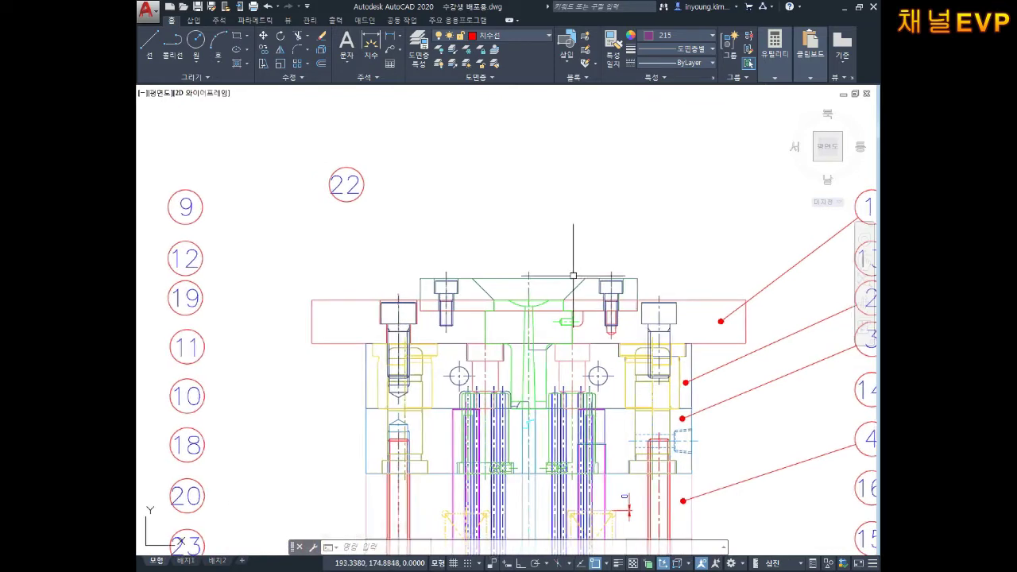
pyautogui.moveTo(465, 295); pyautogui.dragTo(524, 298, button='middle')
pyautogui.press('Return')
pyautogui.scroll(5, 478, 298)
pyautogui.click(484, 290)
pyautogui.scroll(-1, 485, 289)
pyautogui.moveTo(382, 199)
pyautogui.mouseDown(button='middle')
pyautogui.moveTo(493, 293)
pyautogui.moveTo(569, 327)
pyautogui.mouseUp(button='middle')
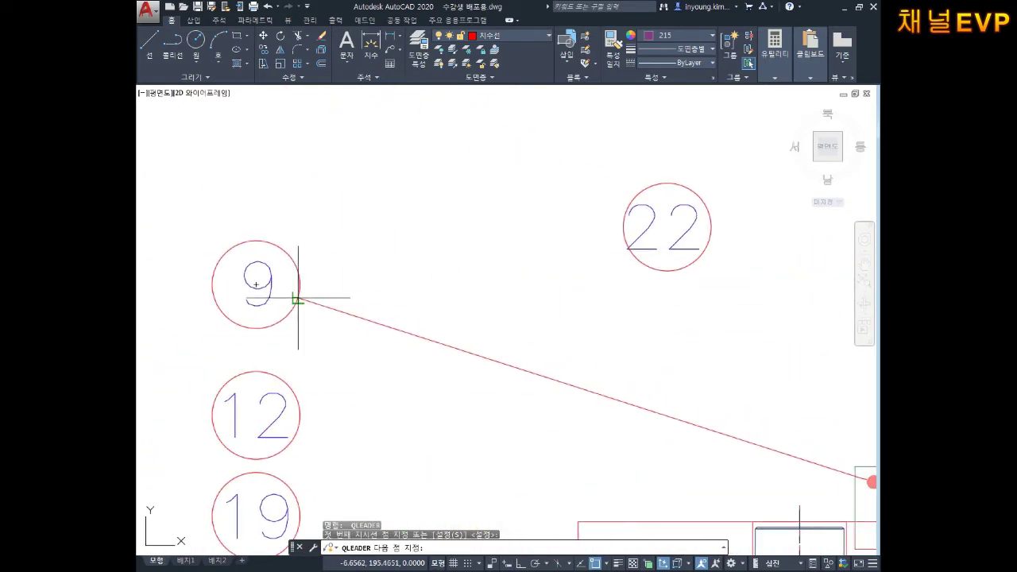
pyautogui.click(299, 297)
pyautogui.press('Escape')
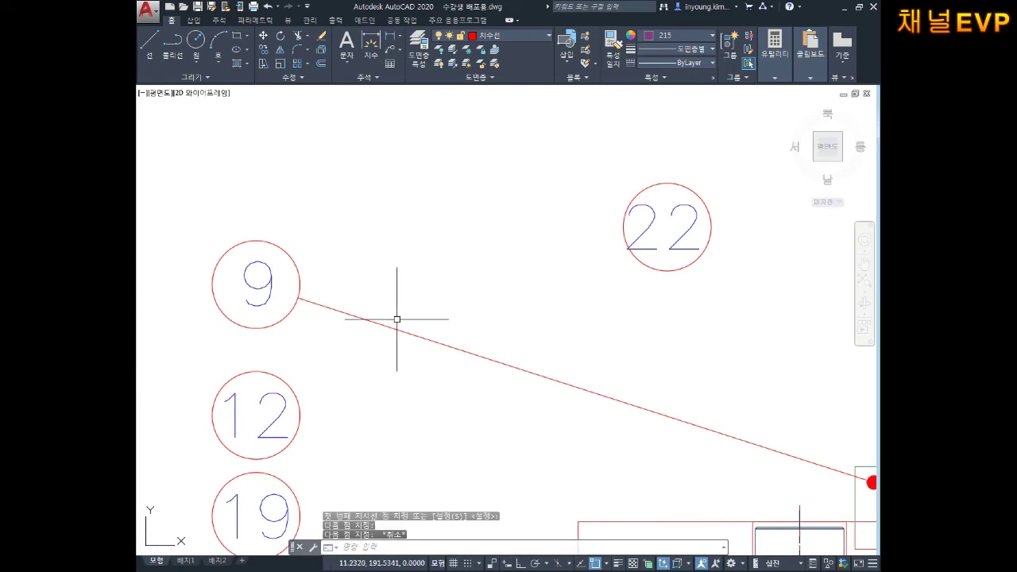
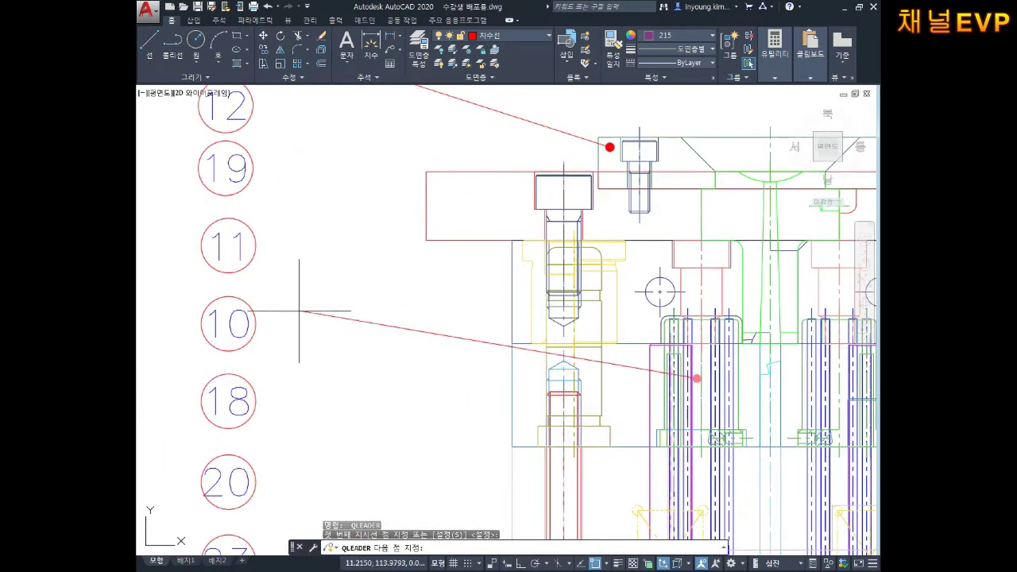
# - Finish balloon 10's leader, then draw a red leader from balloon 11's part to balloon 11
pyautogui.click(256, 324)
pyautogui.press('Escape')
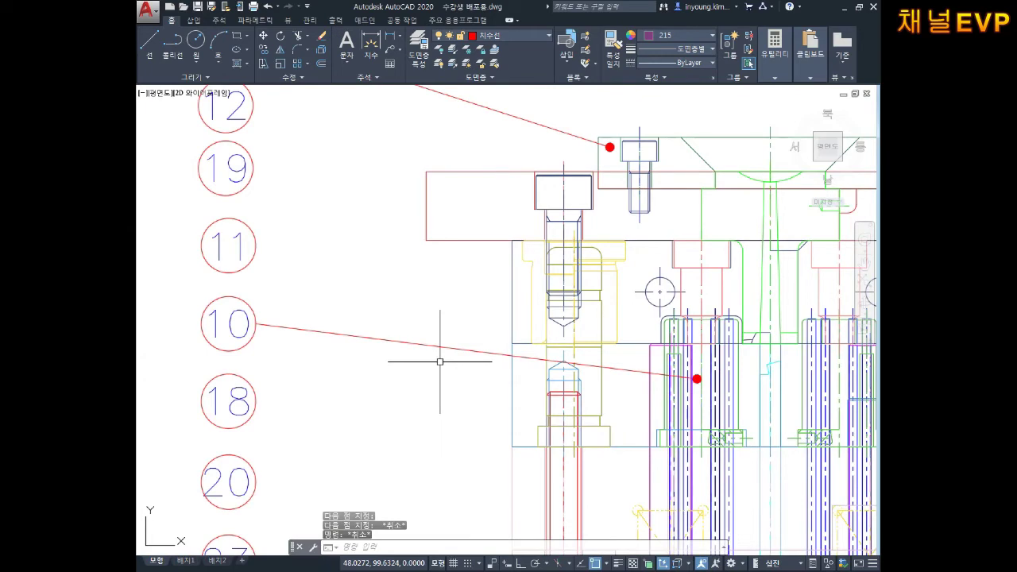
pyautogui.moveTo(443, 362); pyautogui.dragTo(438, 381, button='middle')
pyautogui.press('Return')
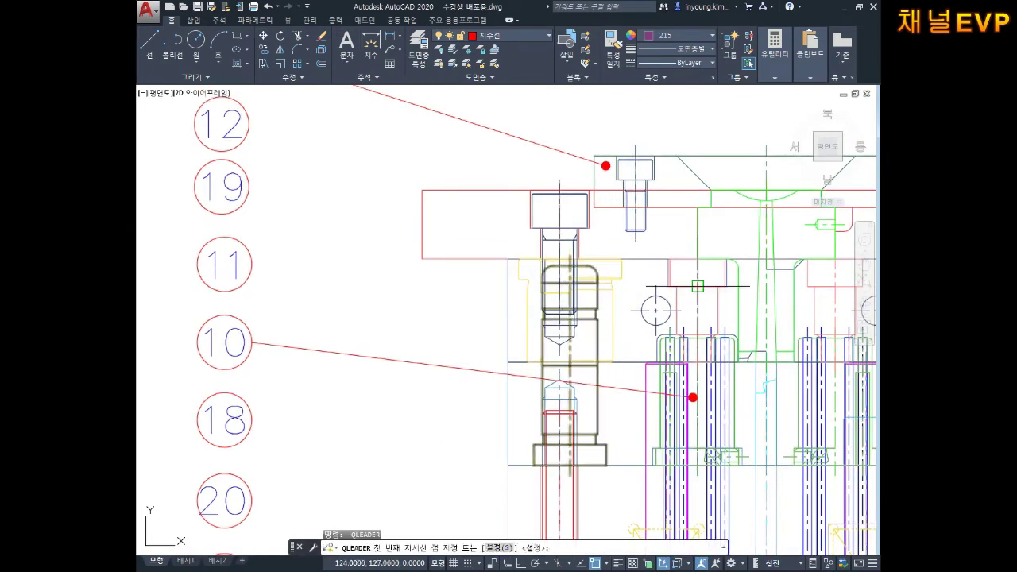
pyautogui.click(684, 274)
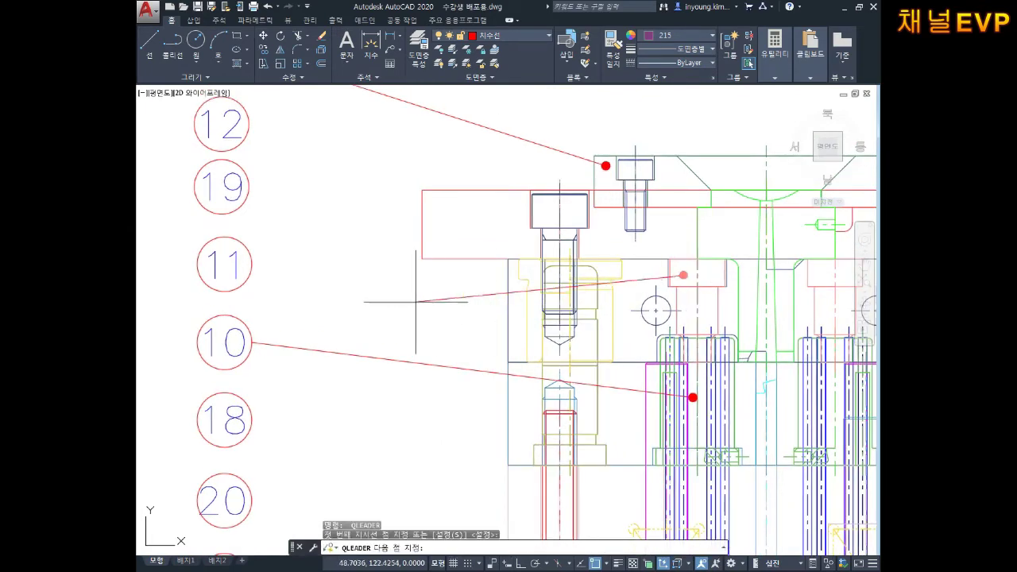
pyautogui.click(253, 264)
pyautogui.press('Escape')
# - Draw a red QLEADER leader from balloon 12's part to balloon 12
pyautogui.scroll(-5, 468, 291)
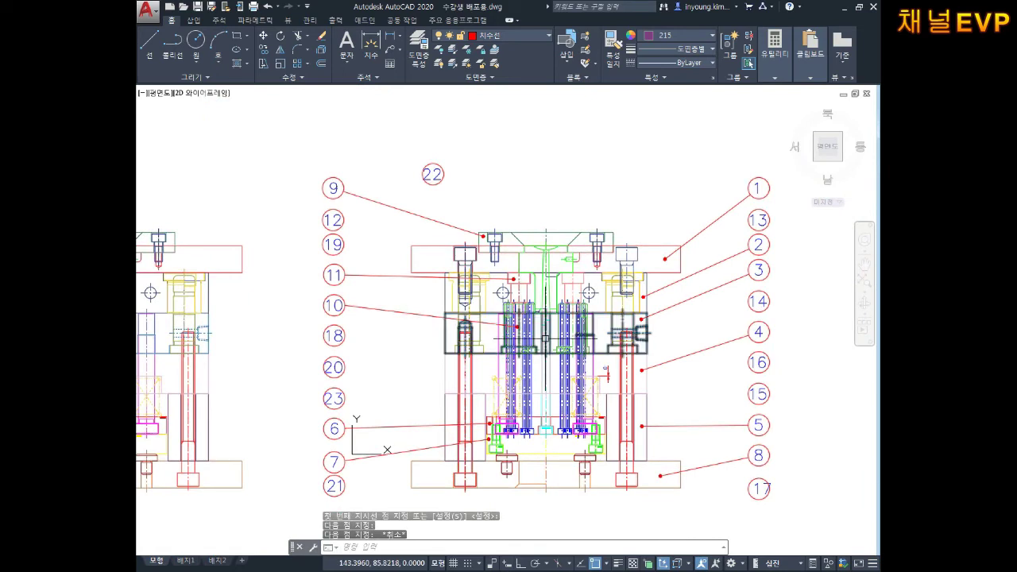
pyautogui.moveTo(545, 339)
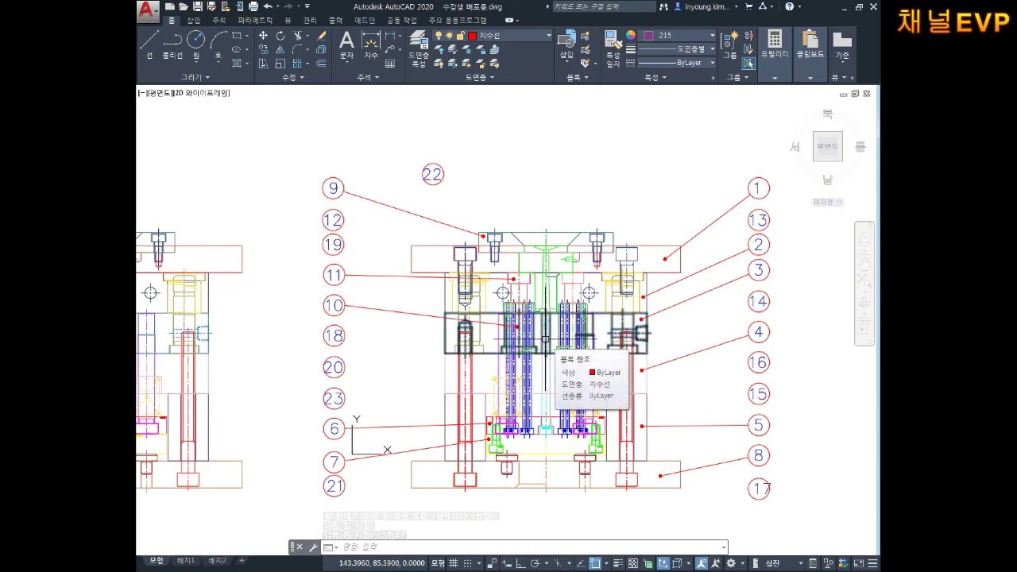
pyautogui.scroll(1, 545, 334)
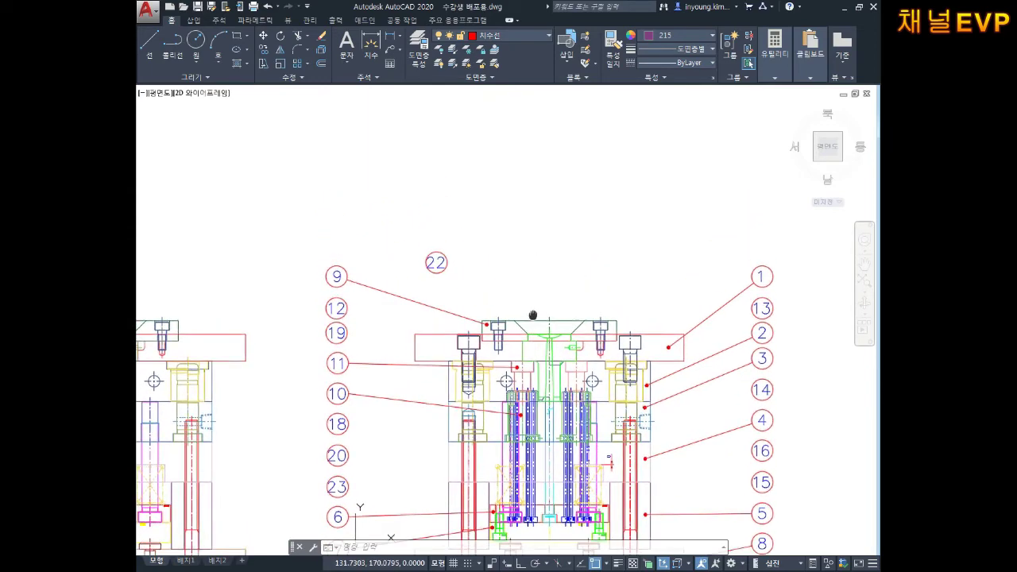
pyautogui.scroll(2, 532, 322)
pyautogui.moveTo(531, 322); pyautogui.dragTo(569, 290, button='middle')
pyautogui.moveTo(513, 340); pyautogui.dragTo(537, 321, button='middle')
pyautogui.write('qleader')
pyautogui.press('Return')
pyautogui.click(576, 380)
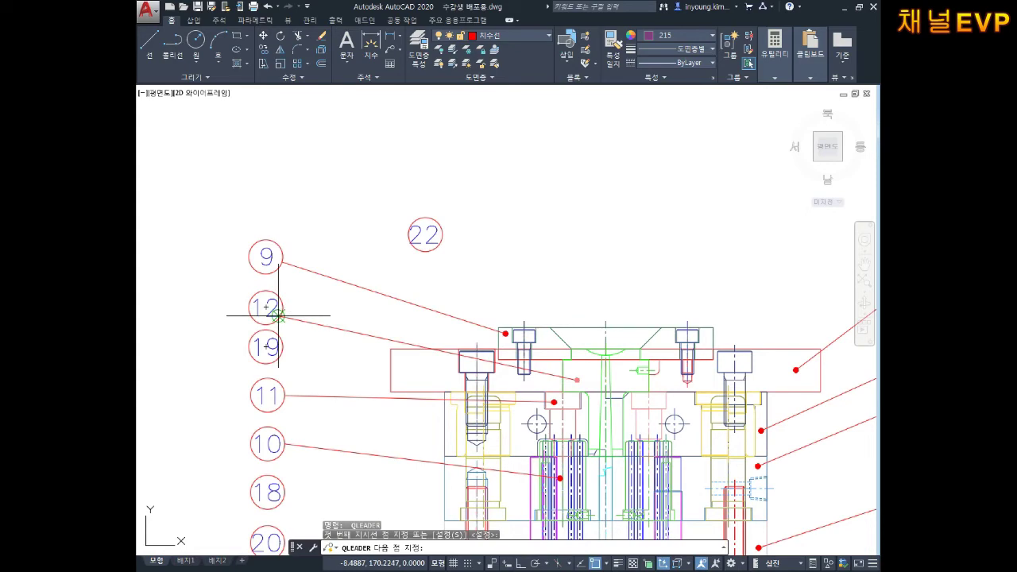
pyautogui.press('Escape')
pyautogui.moveTo(669, 454); pyautogui.dragTo(682, 372, button='middle')
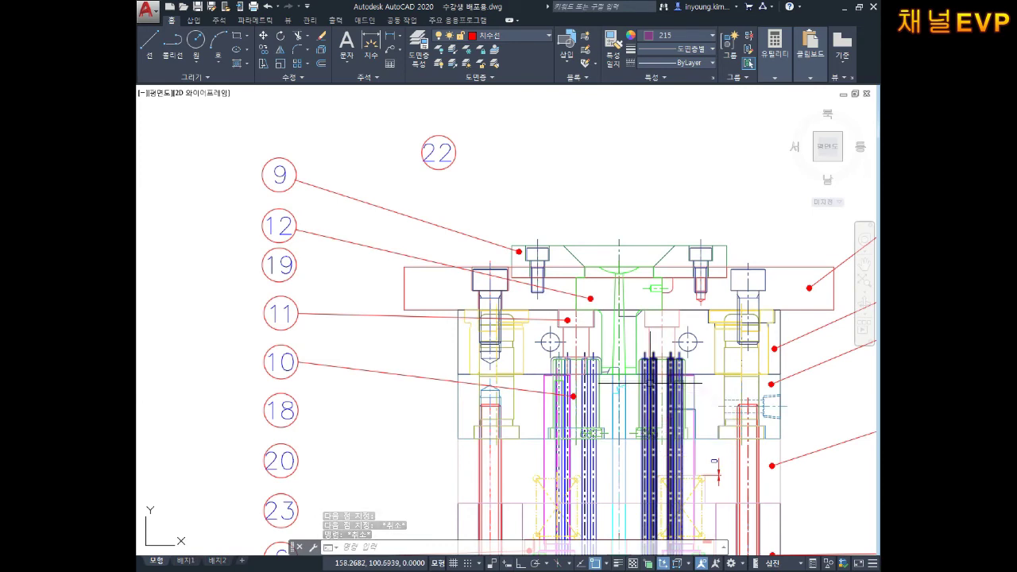
pyautogui.moveTo(818, 336)
pyautogui.mouseDown(button='middle')
pyautogui.moveTo(591, 352)
pyautogui.moveTo(560, 379)
pyautogui.mouseUp(button='middle')
# - Draw a red dot-ended leader from balloon 13's part to balloon 13
pyautogui.write('le')
pyautogui.scroll(4, 540, 357)
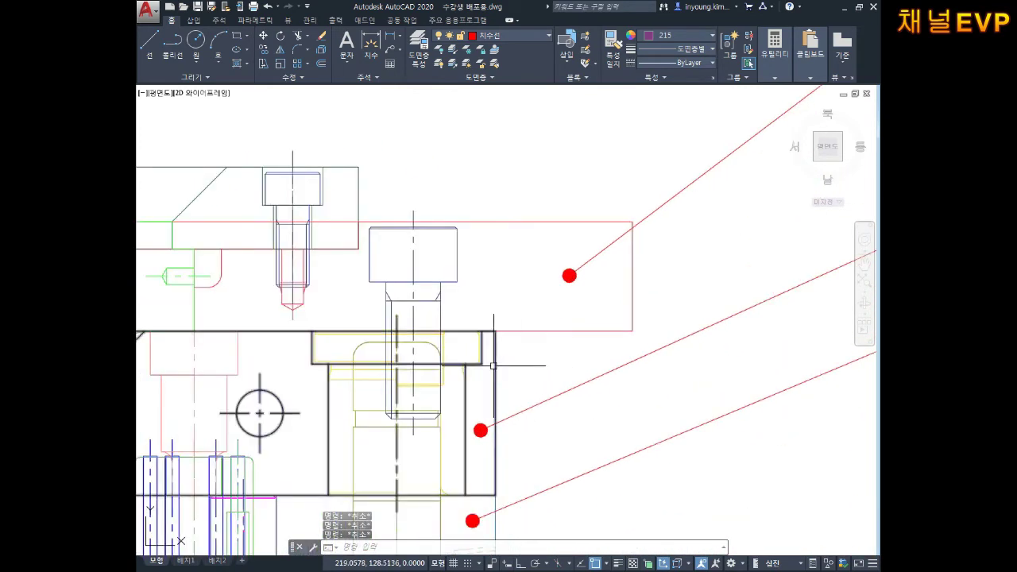
pyautogui.press('Return')
pyautogui.click(468, 346)
pyautogui.moveTo(824, 246); pyautogui.dragTo(681, 318, button='middle')
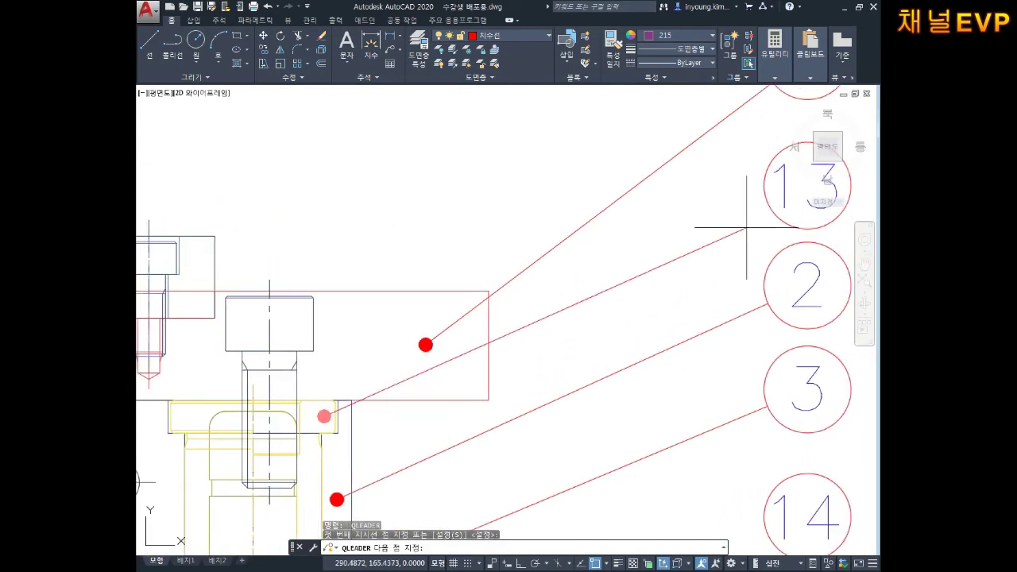
pyautogui.click(762, 199)
pyautogui.press('Escape')
pyautogui.press('Escape')
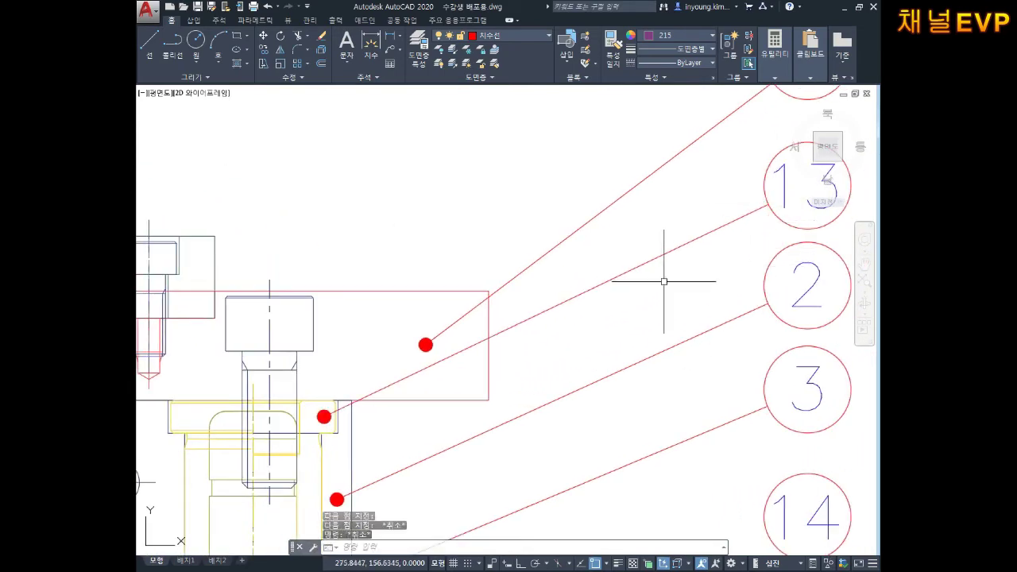
# - Draw a red dot-ended leader from balloon 14's part to balloon 14
pyautogui.scroll(-4, 656, 296)
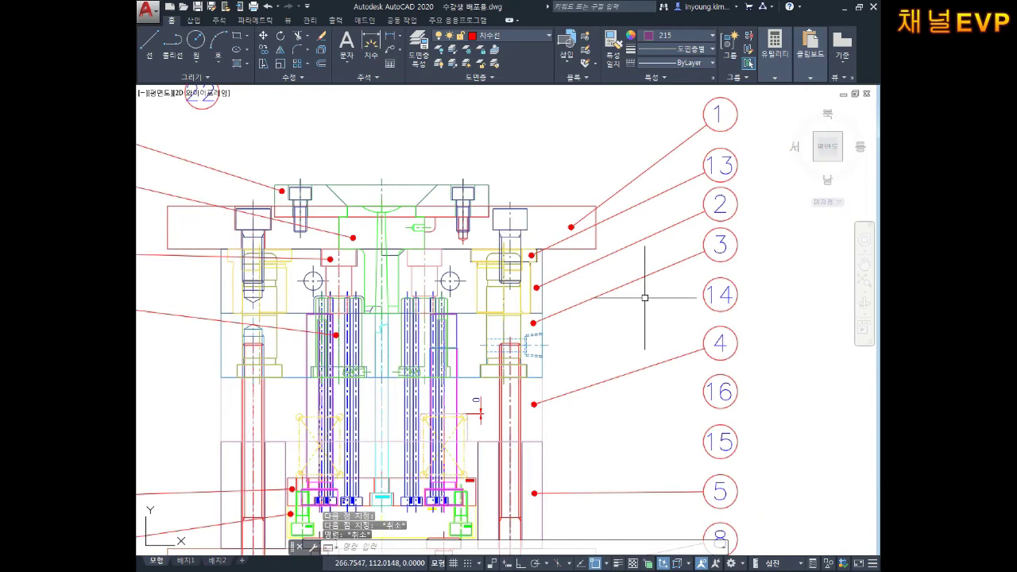
pyautogui.scroll(2, 604, 298)
pyautogui.press('space')
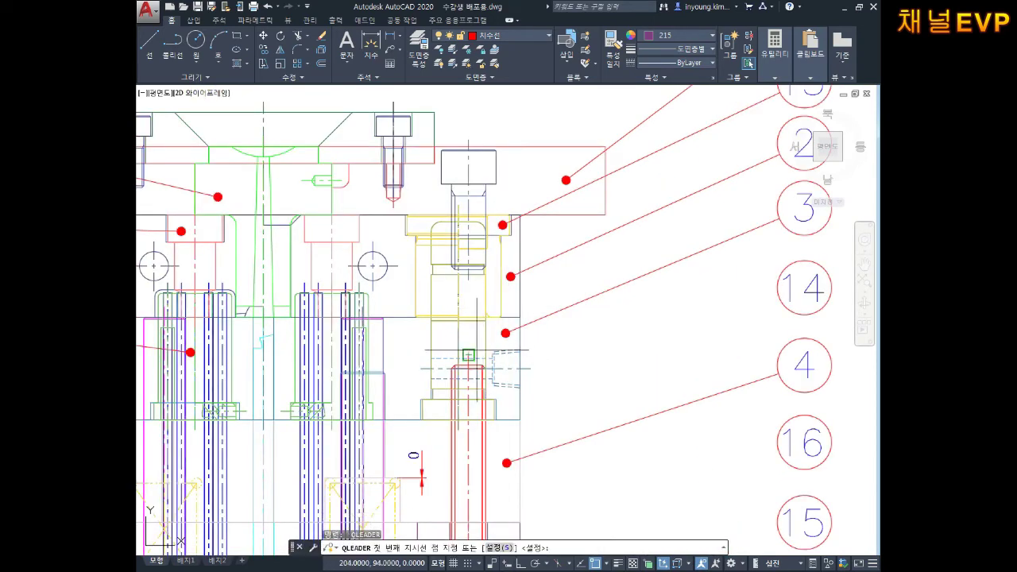
pyautogui.click(468, 343)
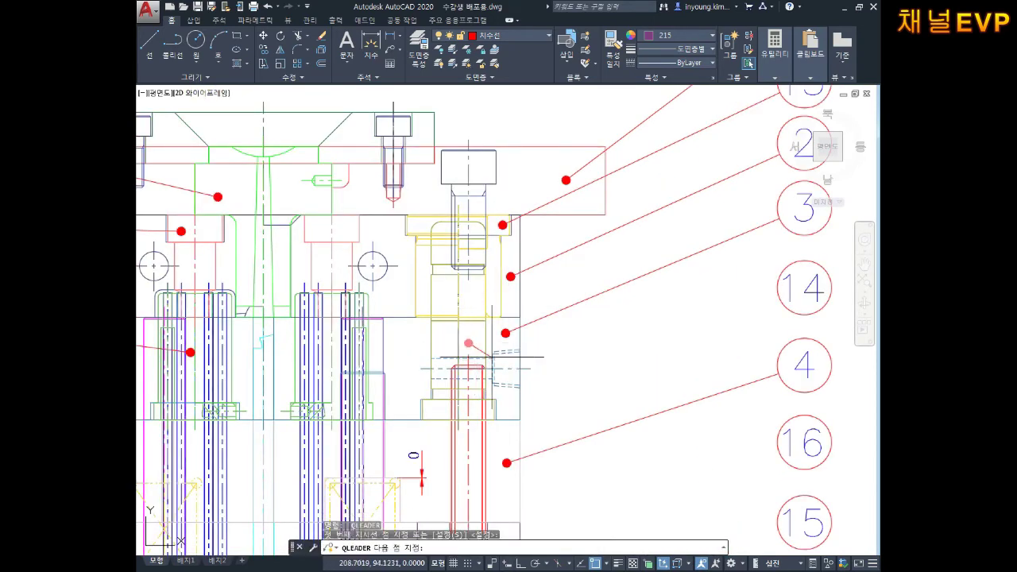
pyautogui.click(778, 293)
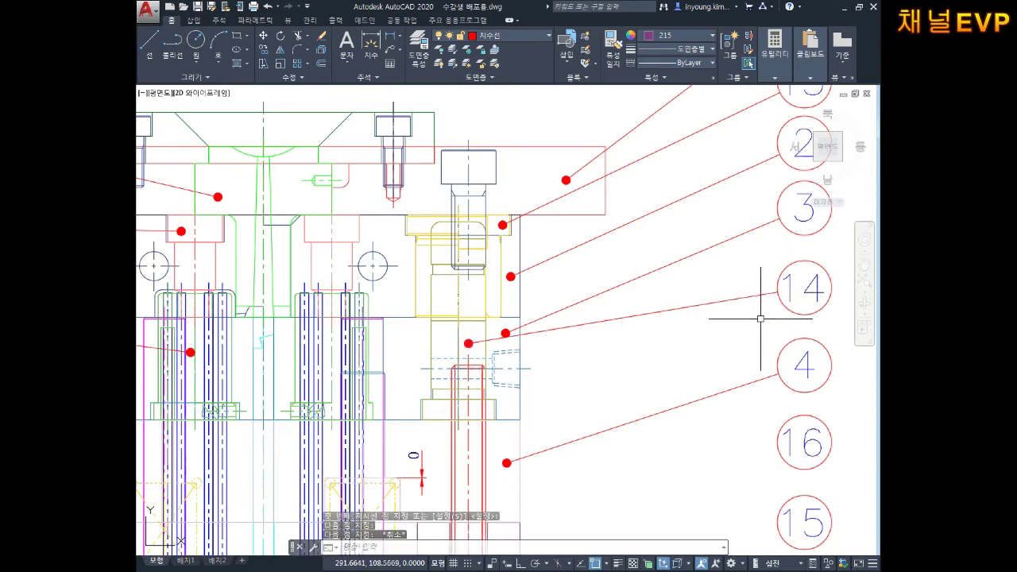
pyautogui.press('Escape')
pyautogui.moveTo(767, 330); pyautogui.dragTo(691, 330, button='middle')
pyautogui.press('Escape')
pyautogui.press('Escape')
pyautogui.press('Escape')
# - Reposition a leader's dot end point on its part and bring the lower right balloons into view
pyautogui.scroll(4, 446, 331)
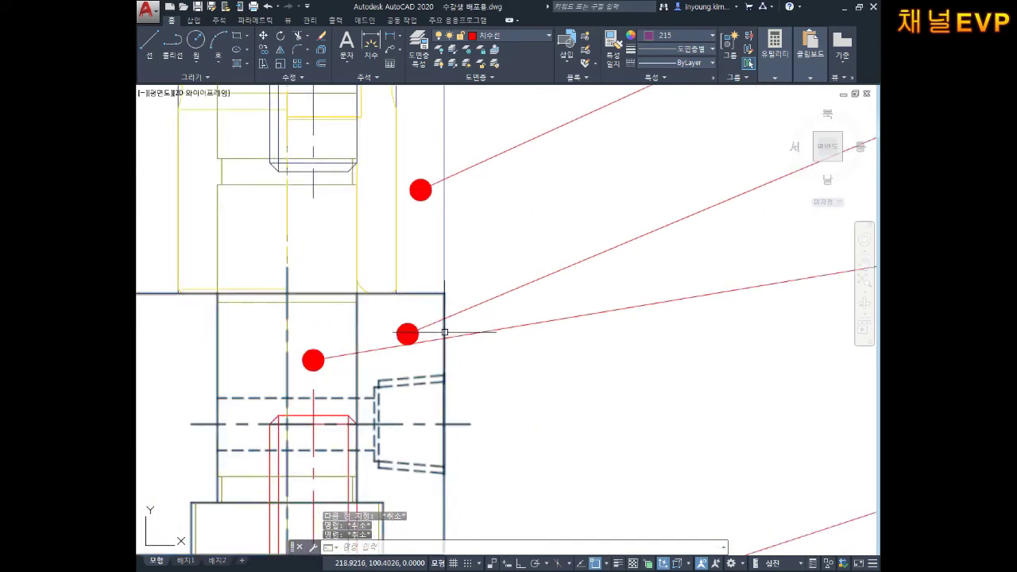
pyautogui.click(408, 335)
pyautogui.click(407, 334)
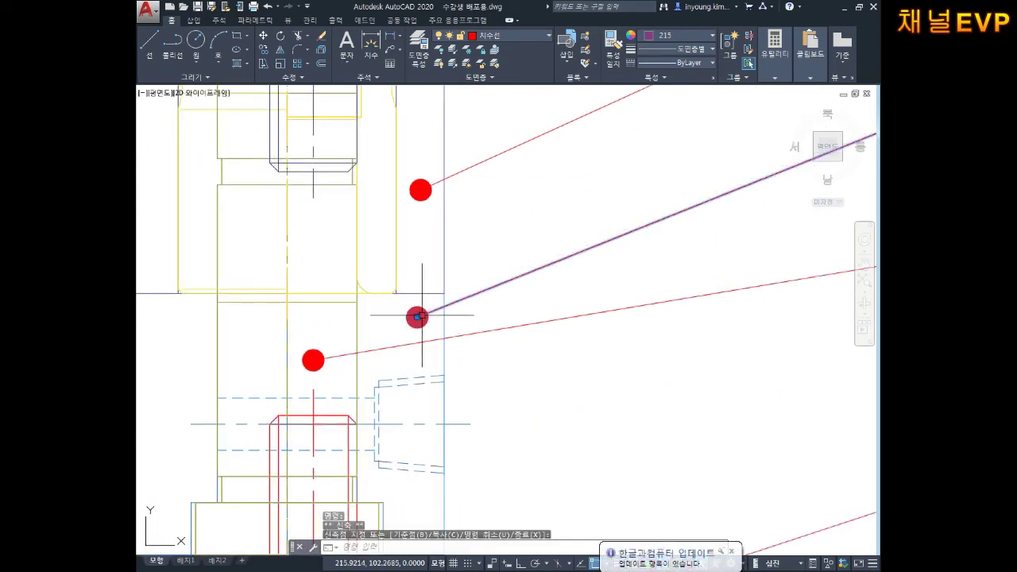
pyautogui.scroll(-2, 546, 309)
pyautogui.scroll(-4, 545, 309)
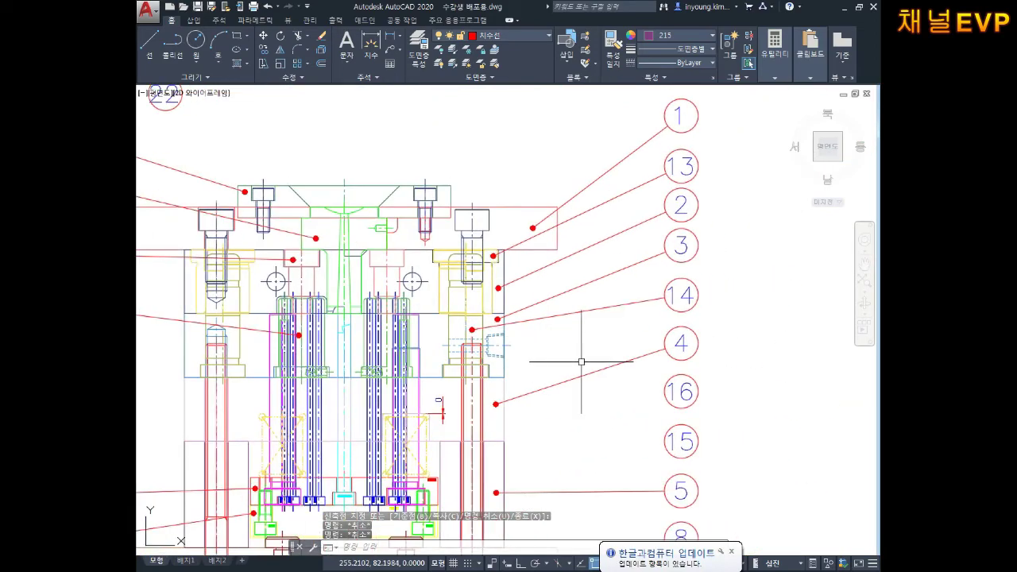
pyautogui.moveTo(570, 375)
pyautogui.mouseDown(button='middle')
pyautogui.moveTo(733, 302)
pyautogui.moveTo(771, 310)
pyautogui.moveTo(522, 312)
pyautogui.moveTo(538, 326)
pyautogui.mouseUp(button='middle')
pyautogui.write('qleader')
pyautogui.press('Return')
# - Draw a red leader from balloon 15's part to balloon 15
pyautogui.scroll(5, 438, 314)
pyautogui.click(436, 310)
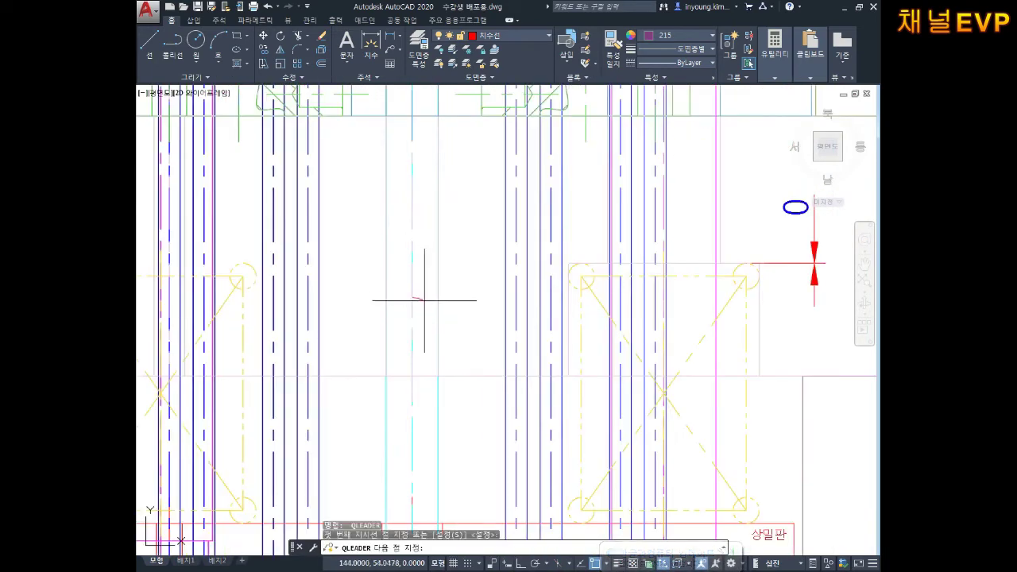
pyautogui.scroll(-5, 575, 333)
pyautogui.scroll(3, 556, 334)
pyautogui.click(640, 353)
pyautogui.press('Escape')
pyautogui.press('Escape')
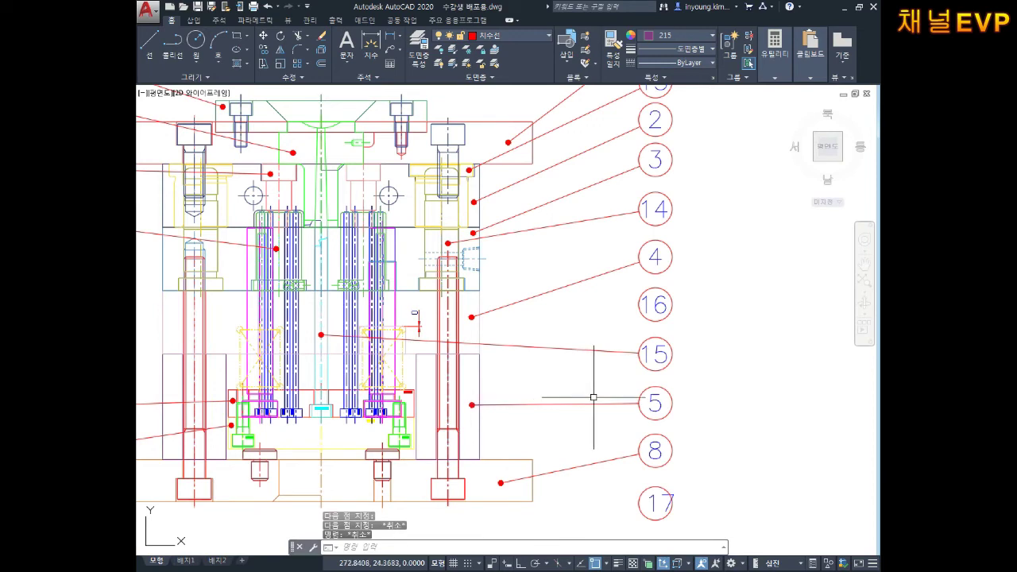
pyautogui.moveTo(594, 394)
pyautogui.mouseDown(button='middle')
pyautogui.moveTo(588, 334)
pyautogui.moveTo(547, 383)
pyautogui.mouseUp(button='middle')
pyautogui.scroll(2, 549, 355)
pyautogui.scroll(-2, 551, 345)
pyautogui.scroll(2, 556, 348)
pyautogui.moveTo(556, 347); pyautogui.dragTo(540, 370, button='middle')
pyautogui.moveTo(515, 336); pyautogui.dragTo(541, 360, button='middle')
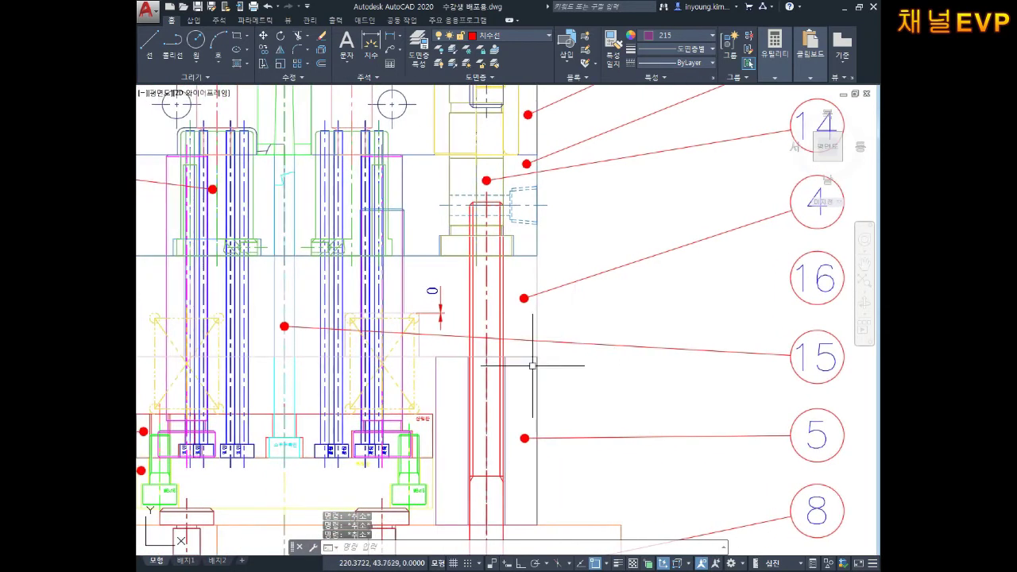
# - Start a leader on the next unlabelled part, then cancel it unfinished
pyautogui.write('le')
pyautogui.press('Return')
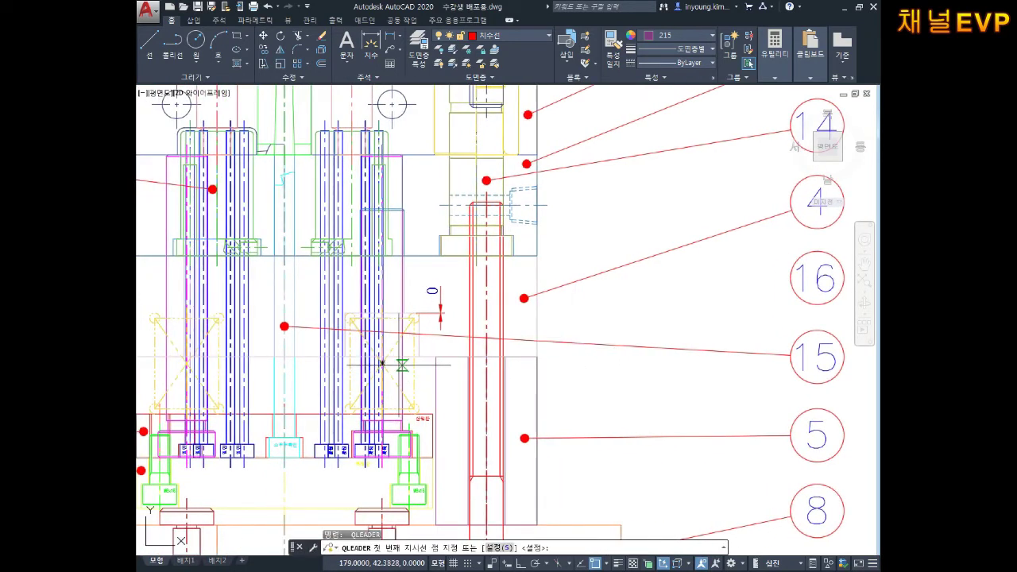
pyautogui.scroll(3, 381, 363)
pyautogui.moveTo(410, 272)
pyautogui.mouseDown(button='middle')
pyautogui.moveTo(429, 370)
pyautogui.moveTo(440, 311)
pyautogui.mouseUp(button='middle')
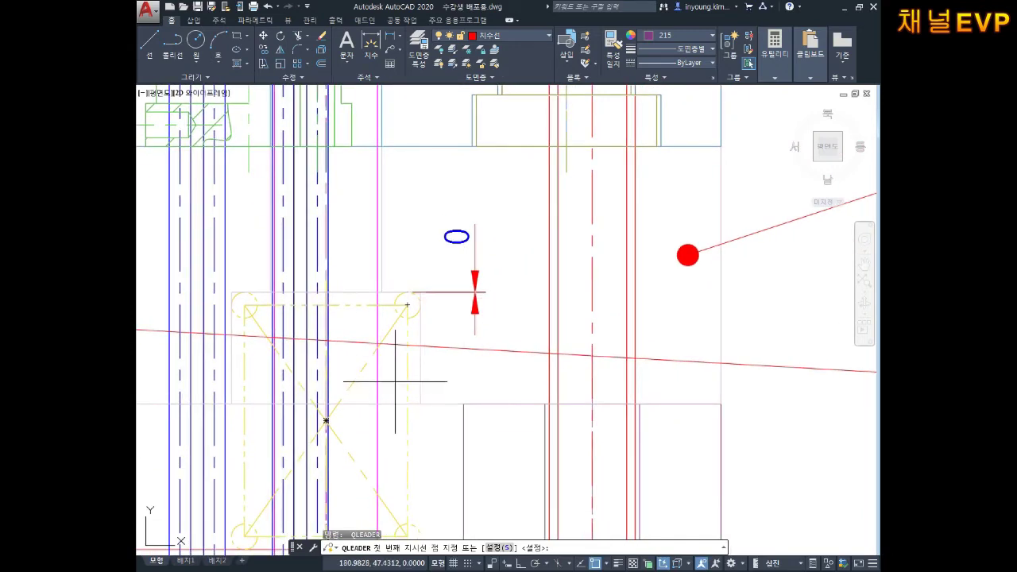
pyautogui.click(345, 360)
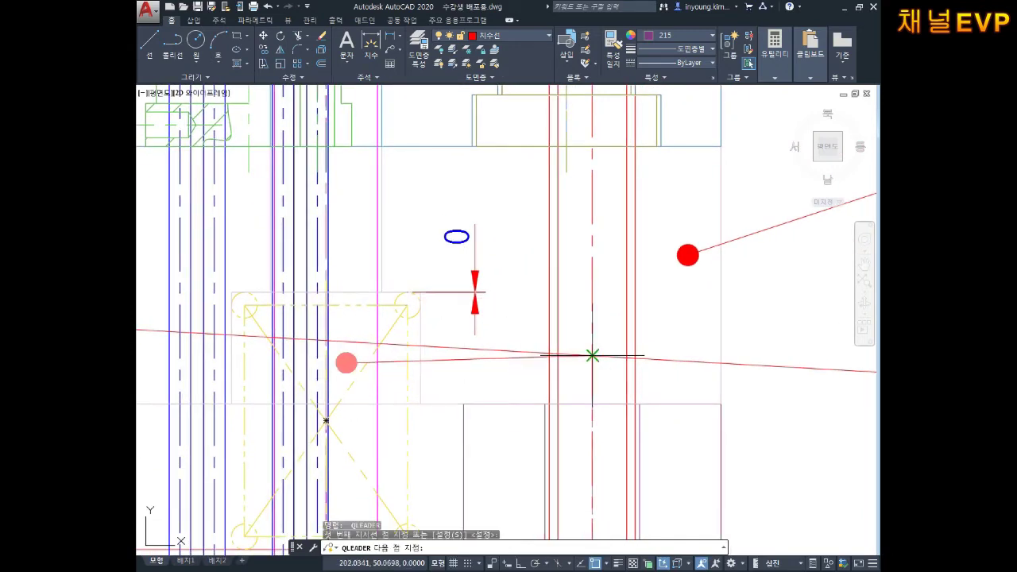
pyautogui.moveTo(590, 357); pyautogui.dragTo(399, 434, button='middle')
pyautogui.scroll(-3, 692, 374)
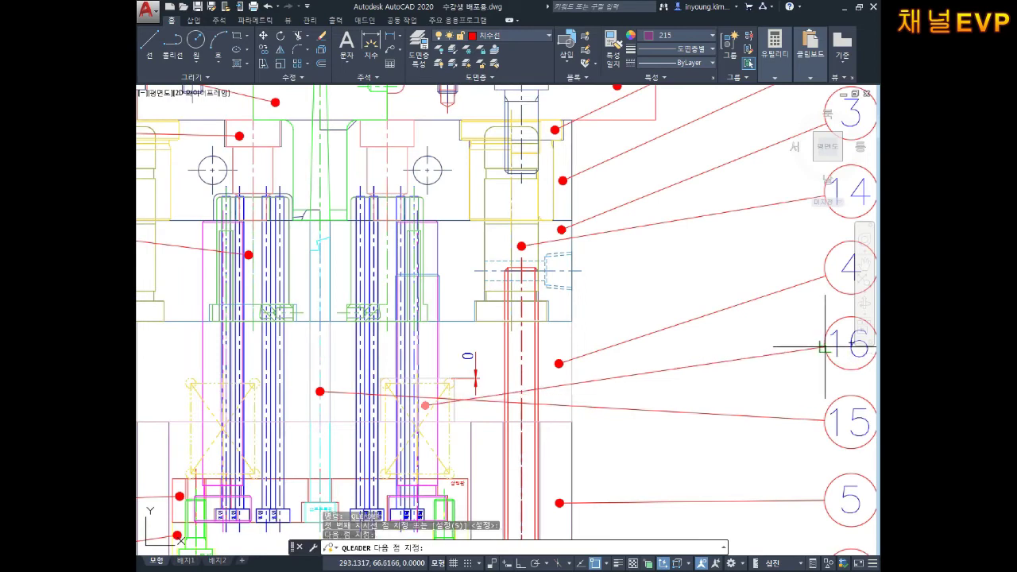
pyautogui.press('Escape')
# - Grip-stretch balloon 15's leader end down onto the lower part
pyautogui.moveTo(783, 404); pyautogui.dragTo(726, 363, button='middle')
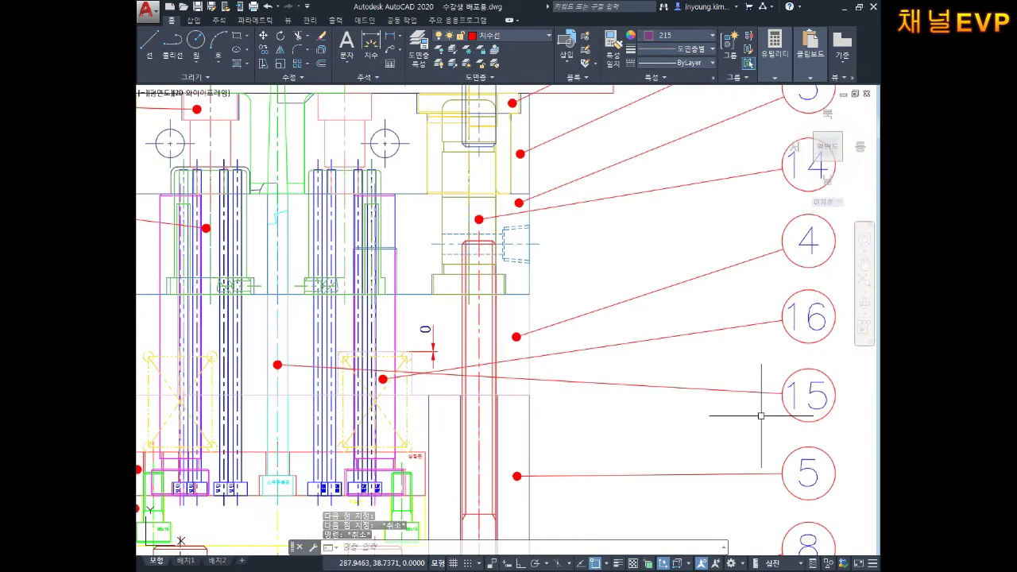
pyautogui.scroll(2, 296, 360)
pyautogui.click(274, 369)
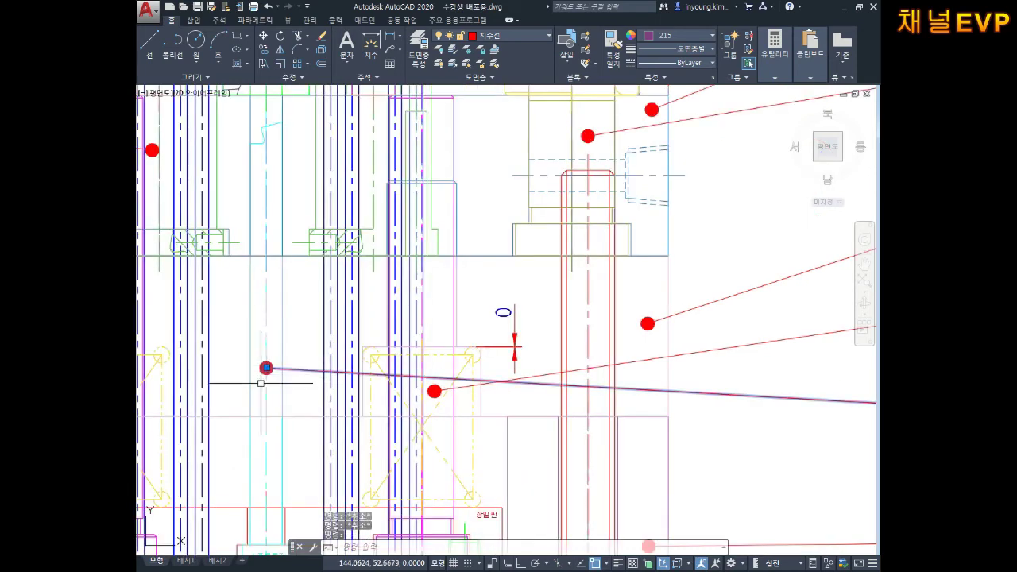
pyautogui.click(266, 367)
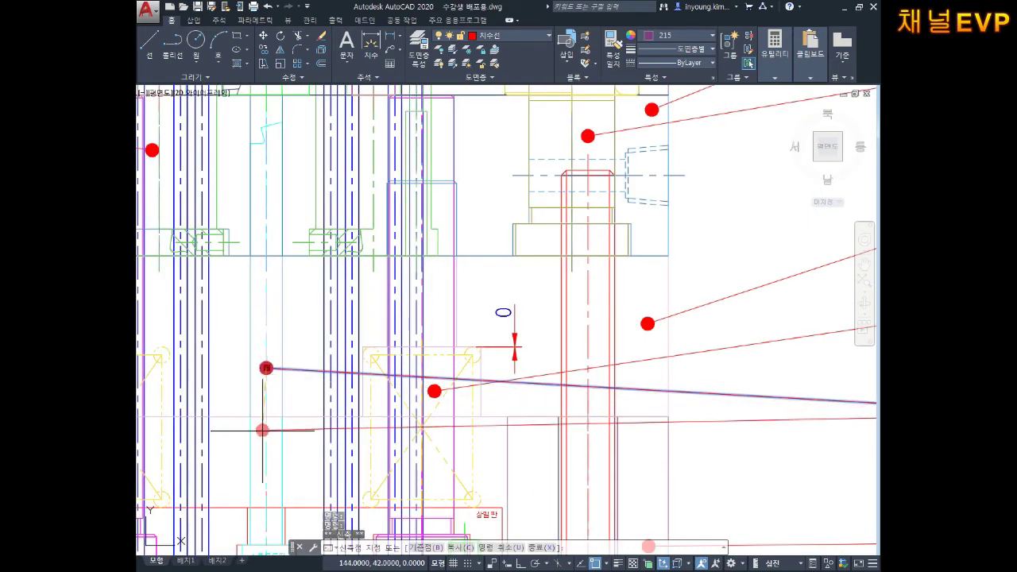
pyautogui.click(266, 475)
pyautogui.scroll(-2, 485, 459)
pyautogui.scroll(-2, 643, 409)
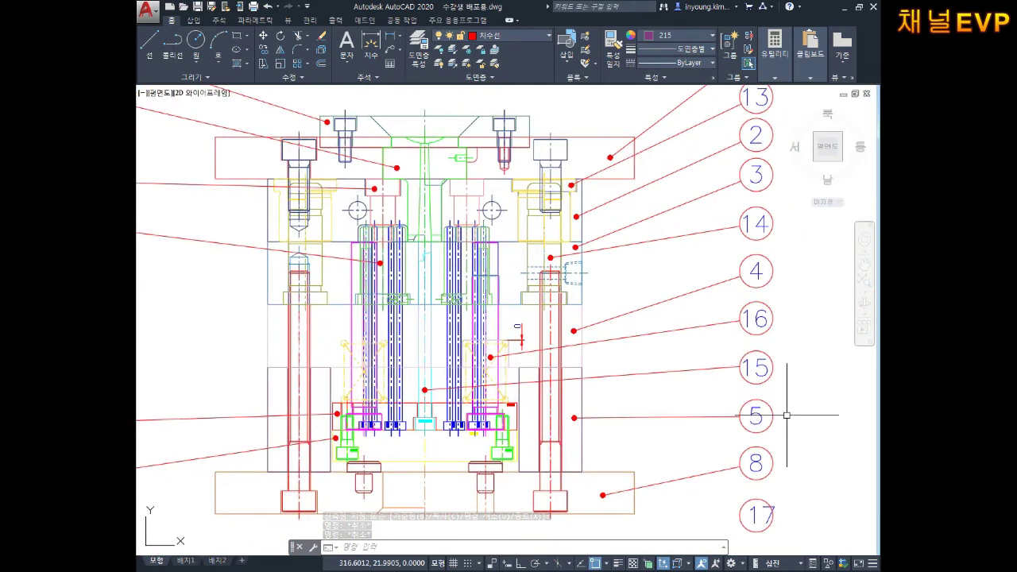
# - Start moving balloon 17's number, then cancel the move
pyautogui.moveTo(748, 518); pyautogui.dragTo(718, 426, button='middle')
pyautogui.scroll(2, 722, 445)
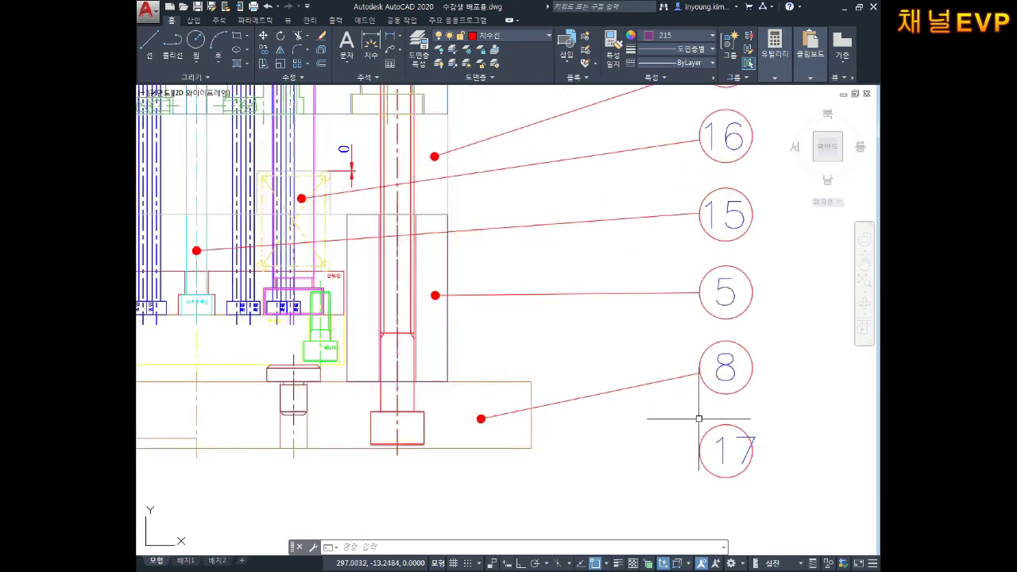
pyautogui.press('Return')
pyautogui.press('Escape')
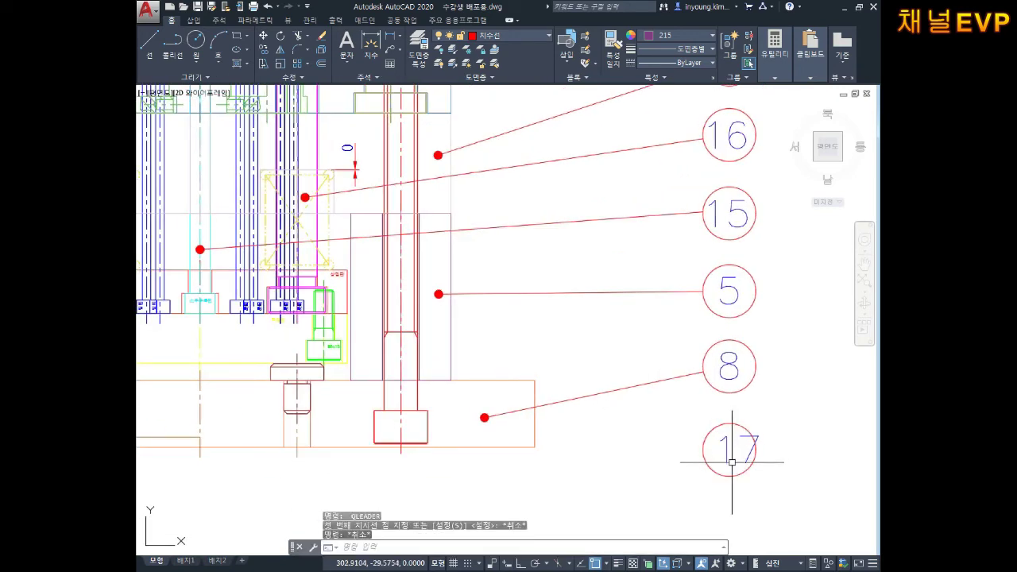
pyautogui.write('m')
pyautogui.press('Return')
pyautogui.click(726, 452)
pyautogui.press('Return')
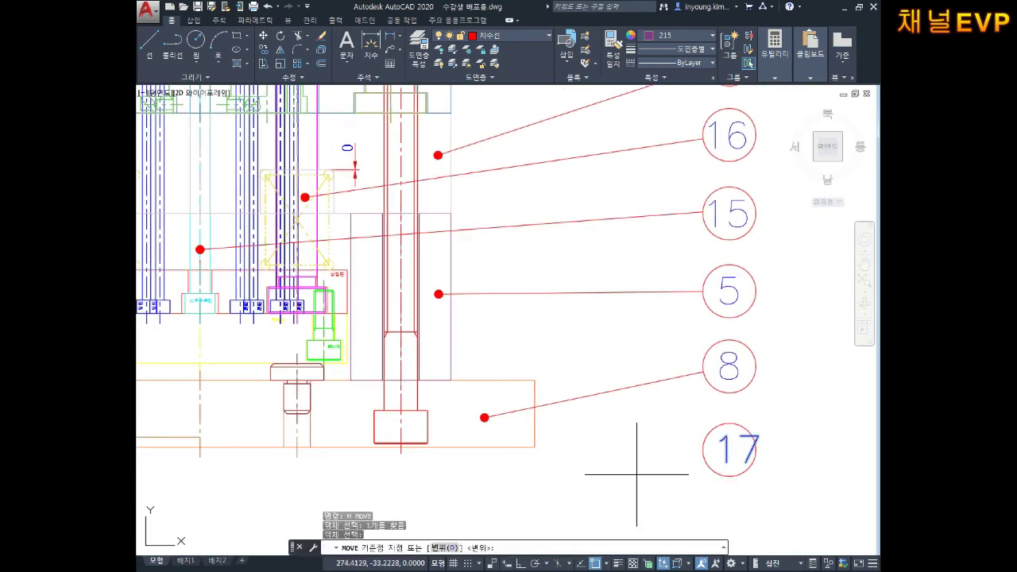
pyautogui.click(641, 464)
pyautogui.press('Escape')
pyautogui.press('Escape')
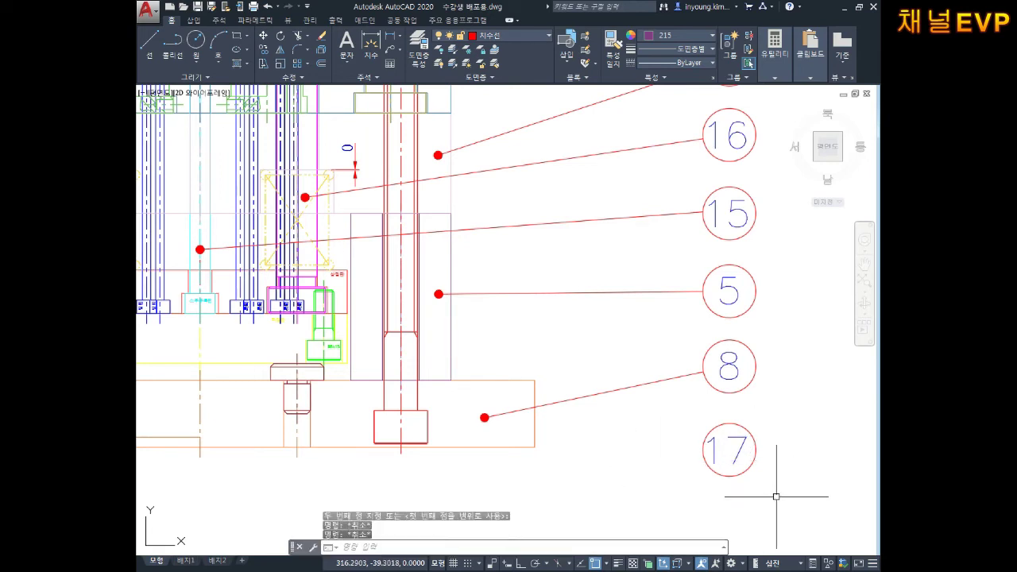
# - Draw a red leader from the bottom plate's small bolt toward balloon 17
pyautogui.write('le')
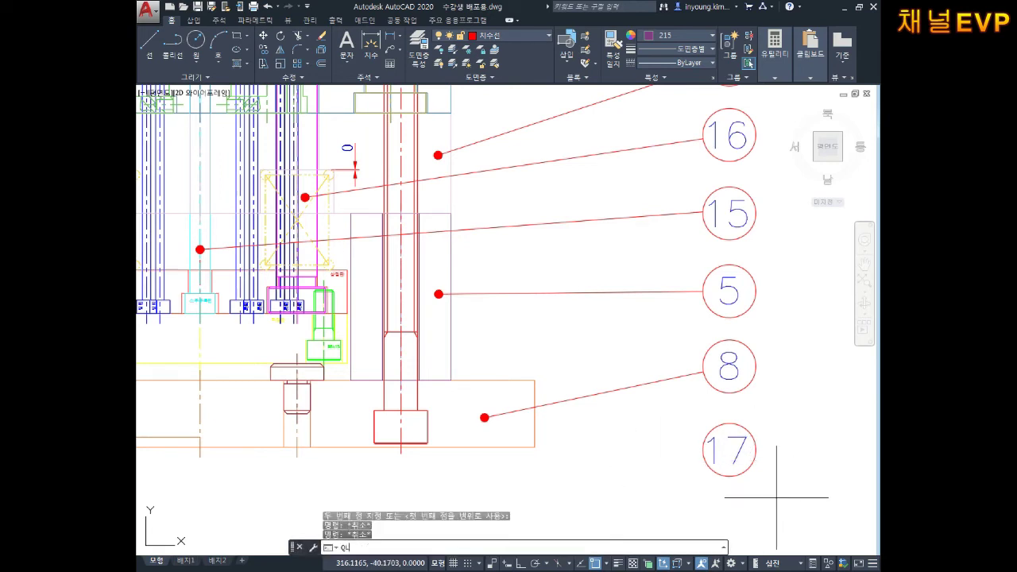
pyautogui.press('Return')
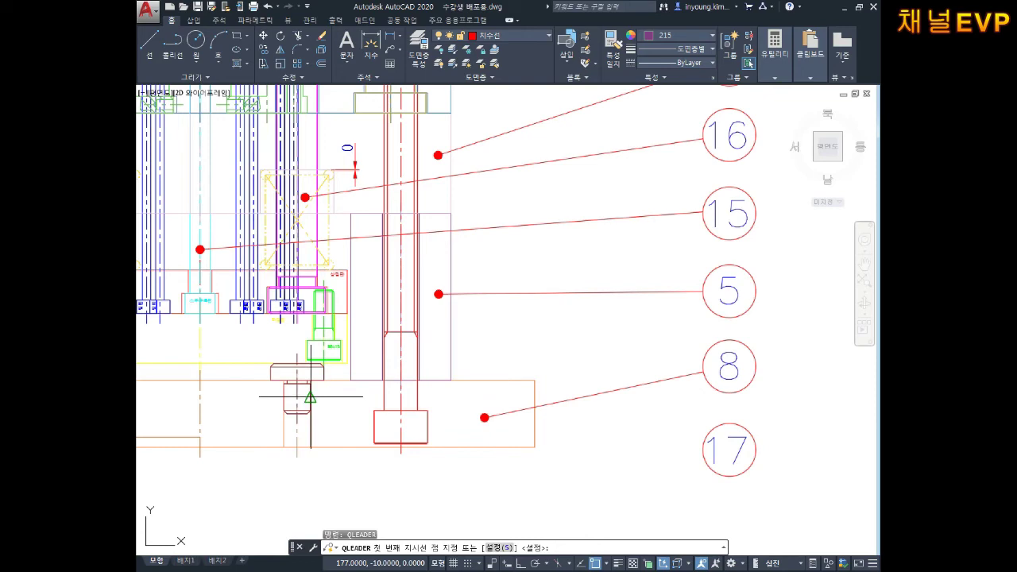
pyautogui.click(298, 395)
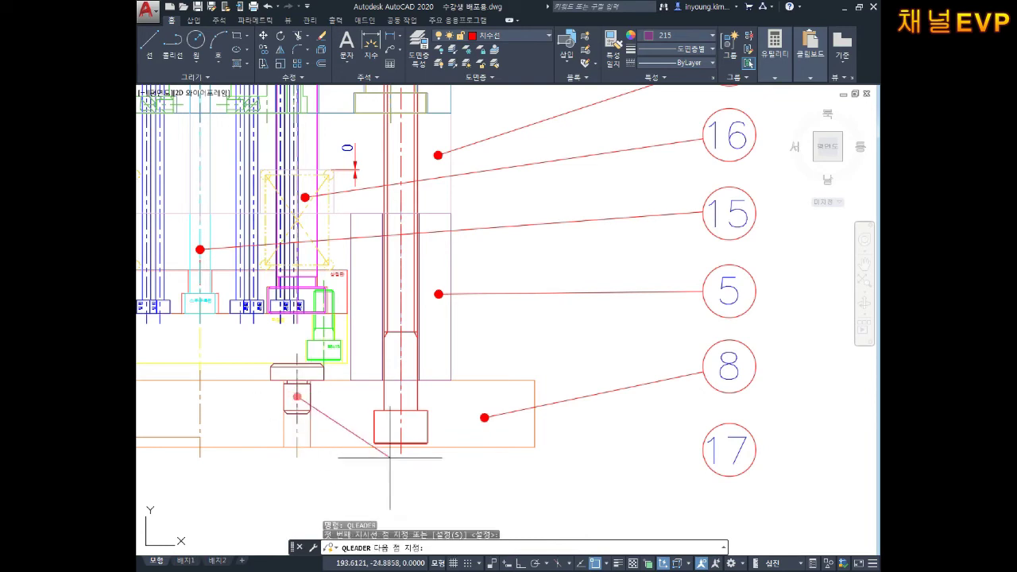
pyautogui.click(633, 505)
pyautogui.press('Escape')
# - Move balloon 17 so it sits at the new leader's end
pyautogui.write('m')
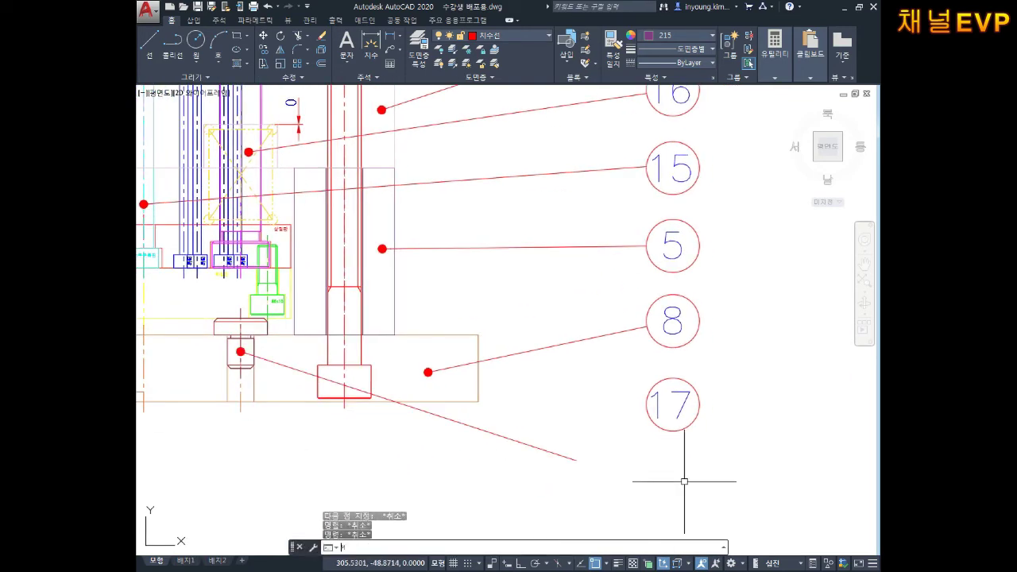
pyautogui.press('Return')
pyautogui.click(720, 371)
pyautogui.click(642, 429)
pyautogui.press('Return')
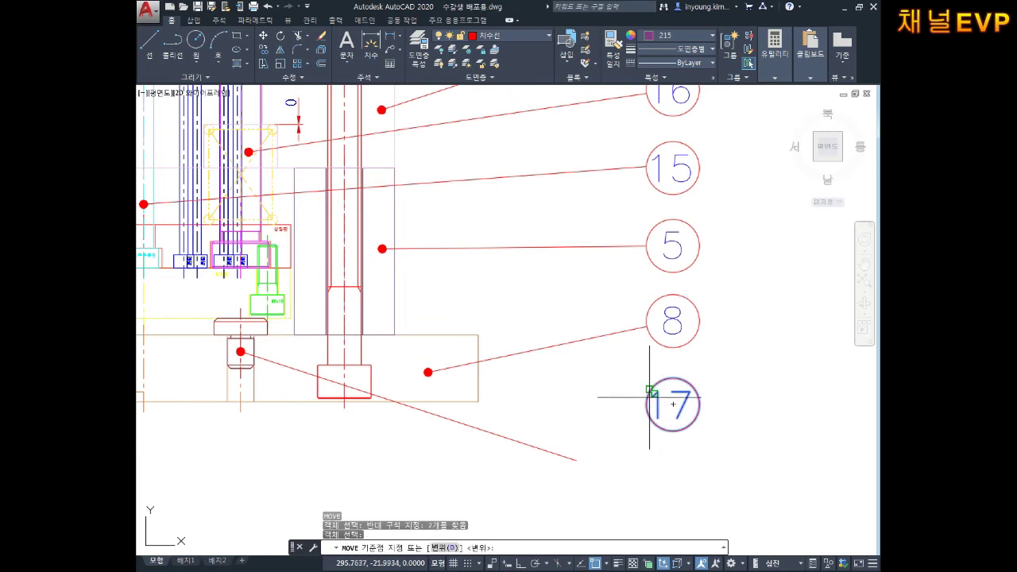
pyautogui.click(673, 403)
pyautogui.click(585, 451)
pyautogui.press('Escape')
pyautogui.press('Escape')
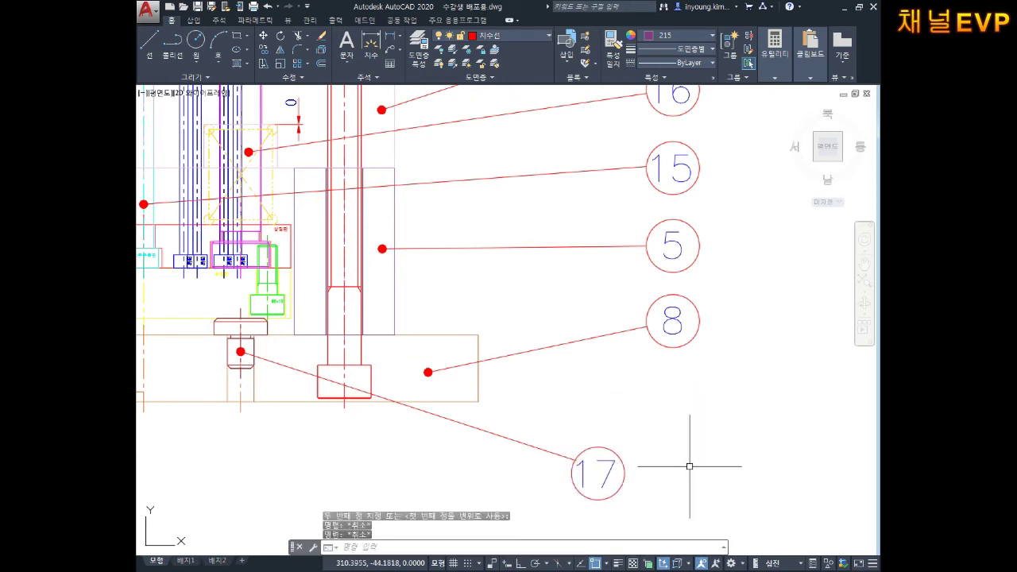
# - Snap the leader's endpoint onto balloon 17's circle
pyautogui.scroll(8, 586, 451)
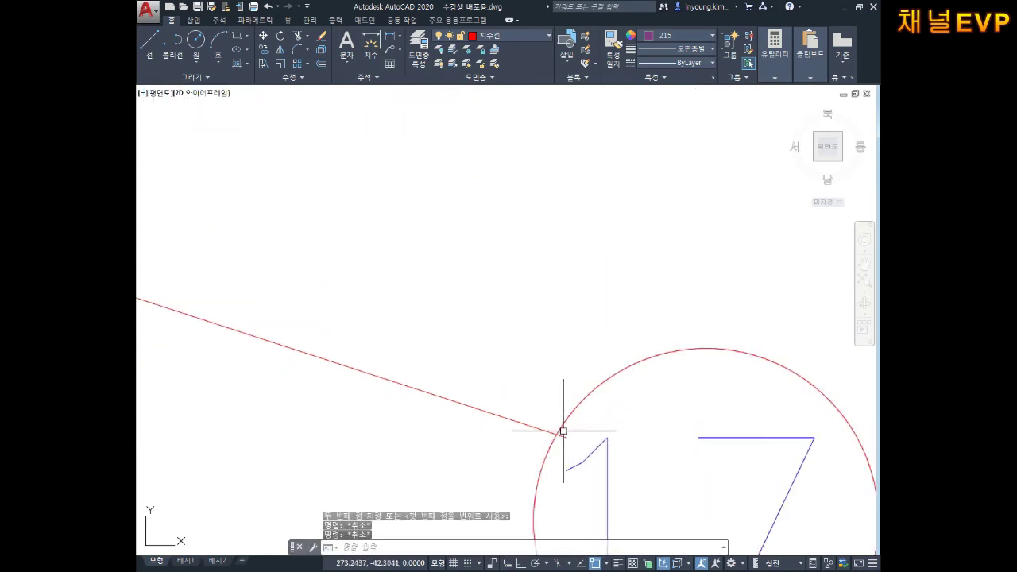
pyautogui.click(550, 433)
pyautogui.click(565, 437)
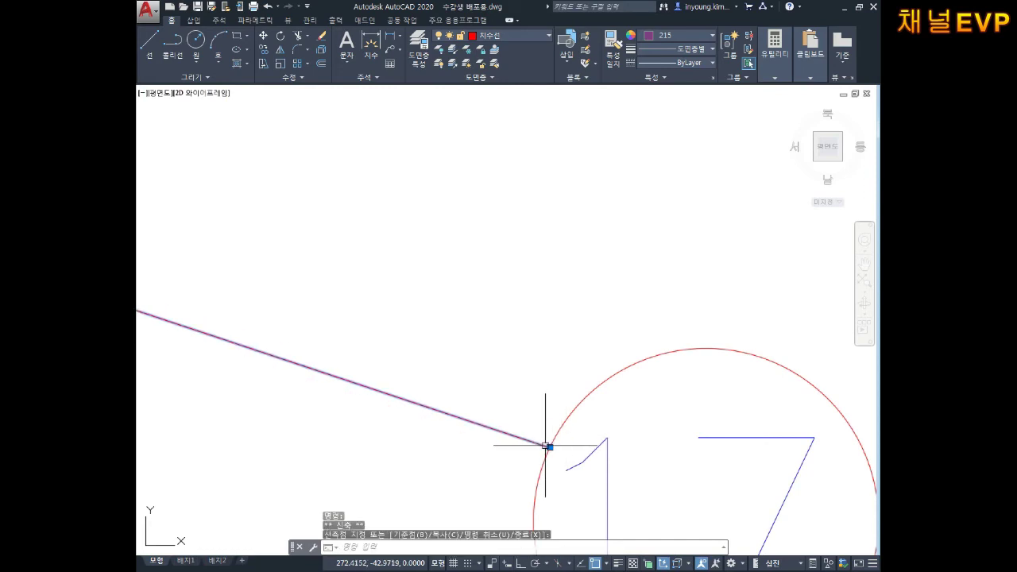
pyautogui.scroll(-4, 697, 348)
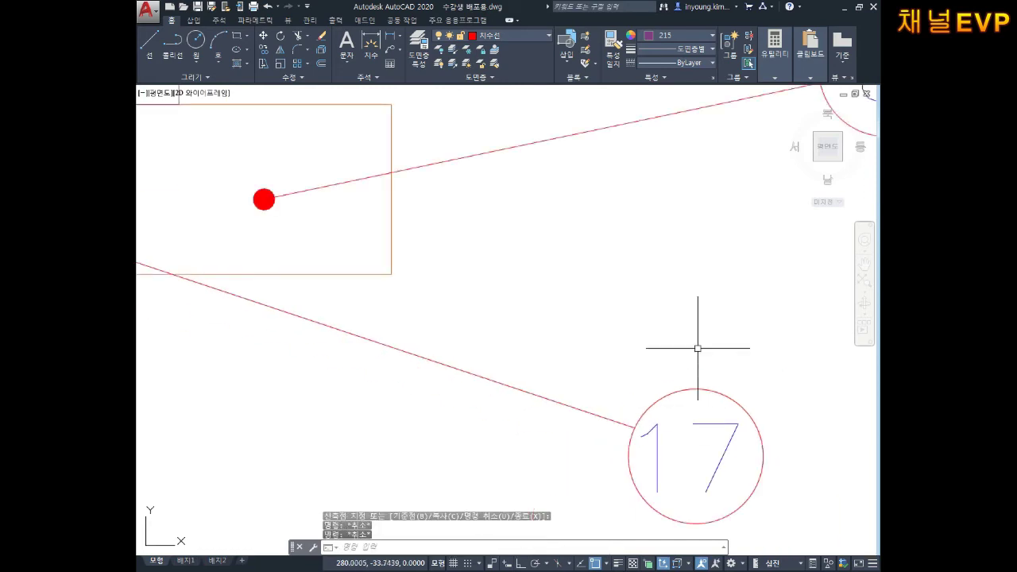
pyautogui.scroll(-5, 698, 348)
pyautogui.moveTo(401, 241)
pyautogui.mouseDown(button='middle')
pyautogui.moveTo(498, 274)
pyautogui.moveTo(556, 239)
pyautogui.mouseUp(button='middle')
pyautogui.scroll(3, 498, 273)
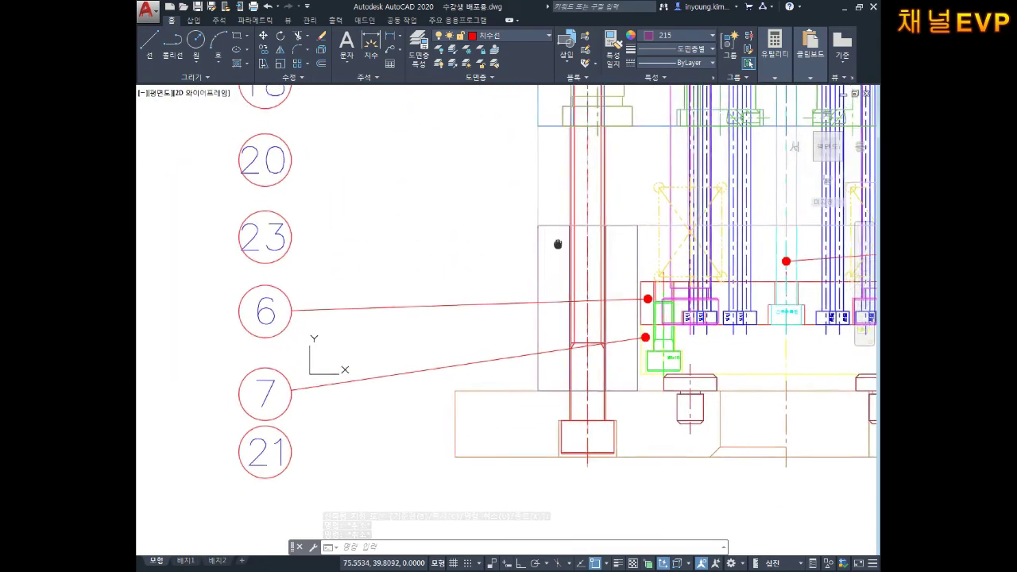
# - Start a quick leader with one point, then cancel it
pyautogui.scroll(-4, 546, 246)
pyautogui.write('le')
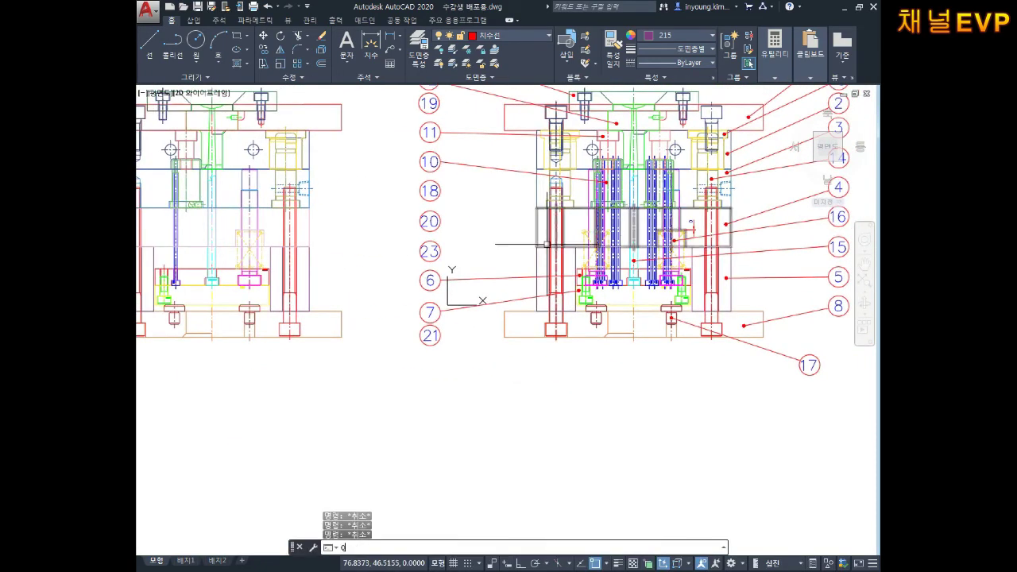
pyautogui.press('Return')
pyautogui.scroll(5, 585, 192)
pyautogui.scroll(3, 639, 284)
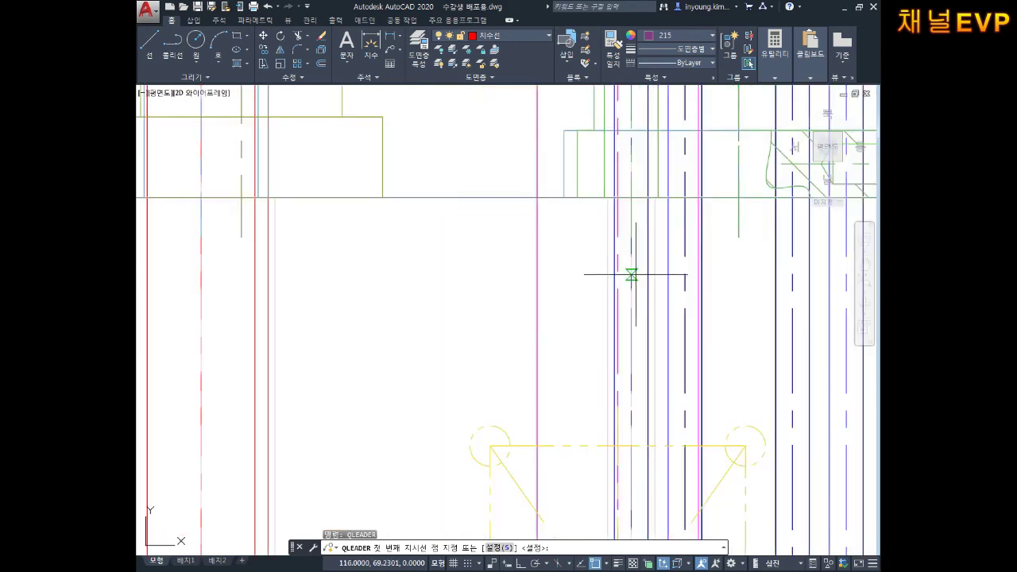
pyautogui.scroll(-5, 630, 237)
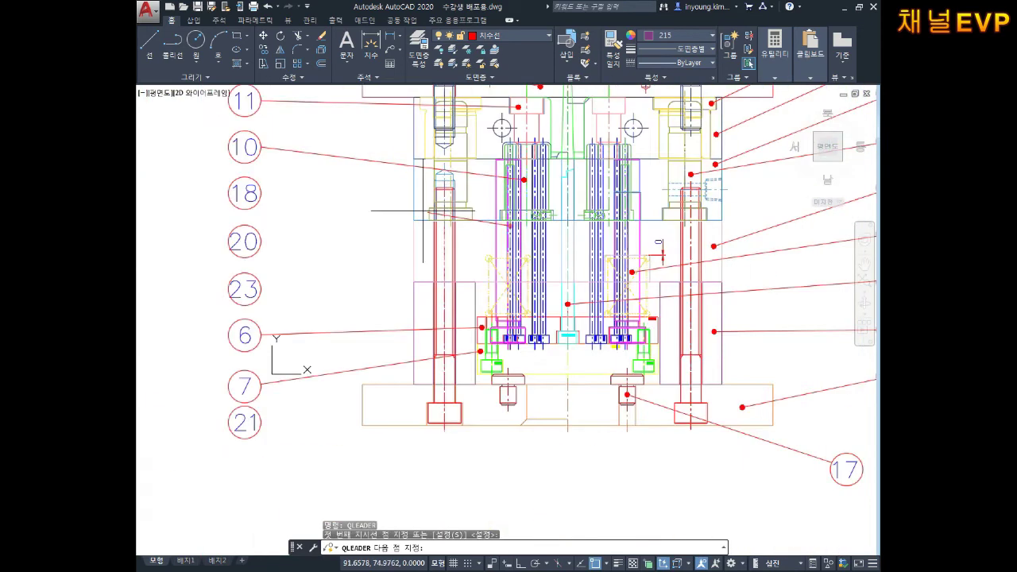
pyautogui.click(526, 298)
pyautogui.press('Escape')
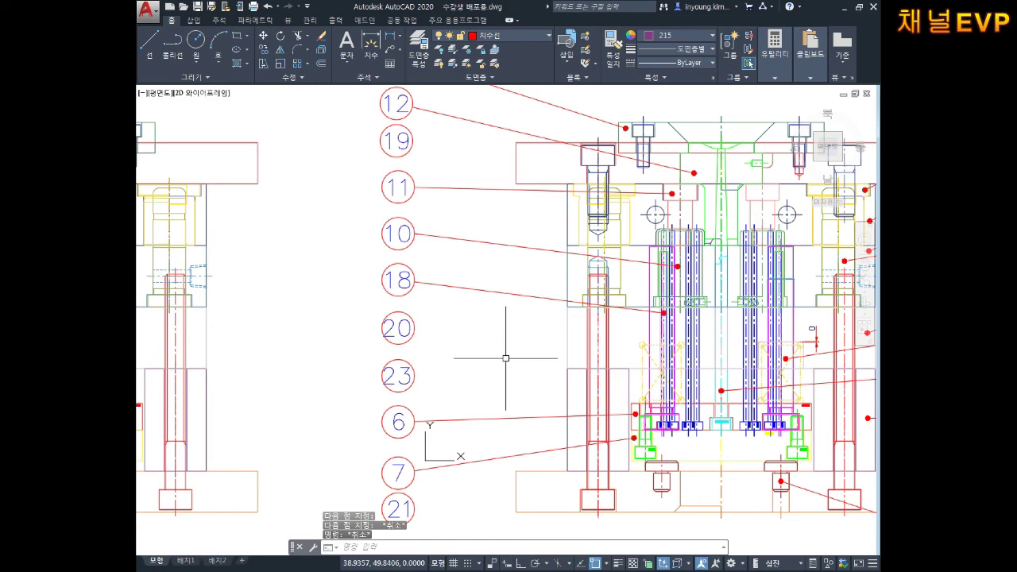
# - Draw a red leader from its part to balloon 19
pyautogui.moveTo(592, 299); pyautogui.dragTo(578, 421, button='middle')
pyautogui.scroll(2, 556, 310)
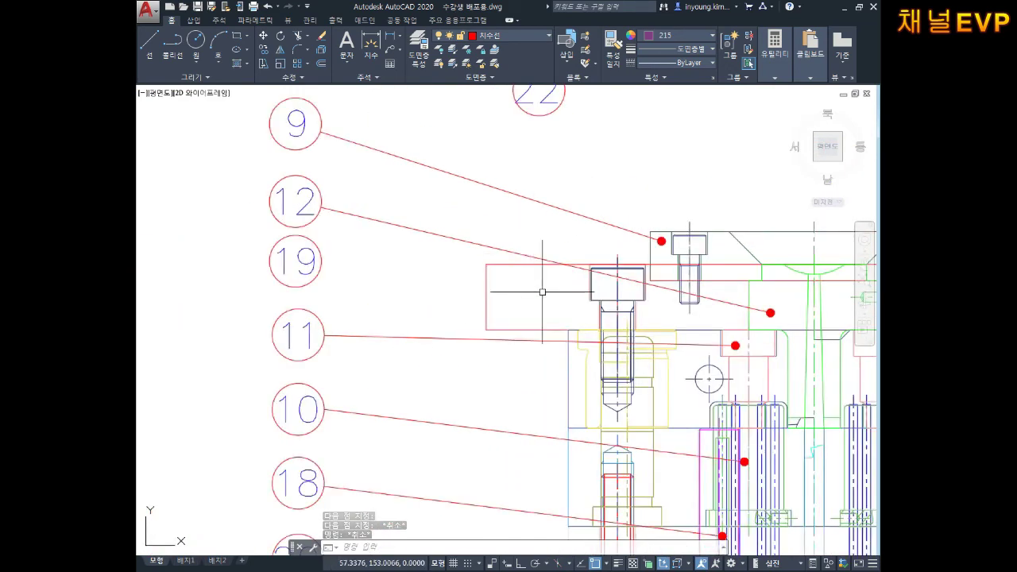
pyautogui.press('Return')
pyautogui.click(624, 333)
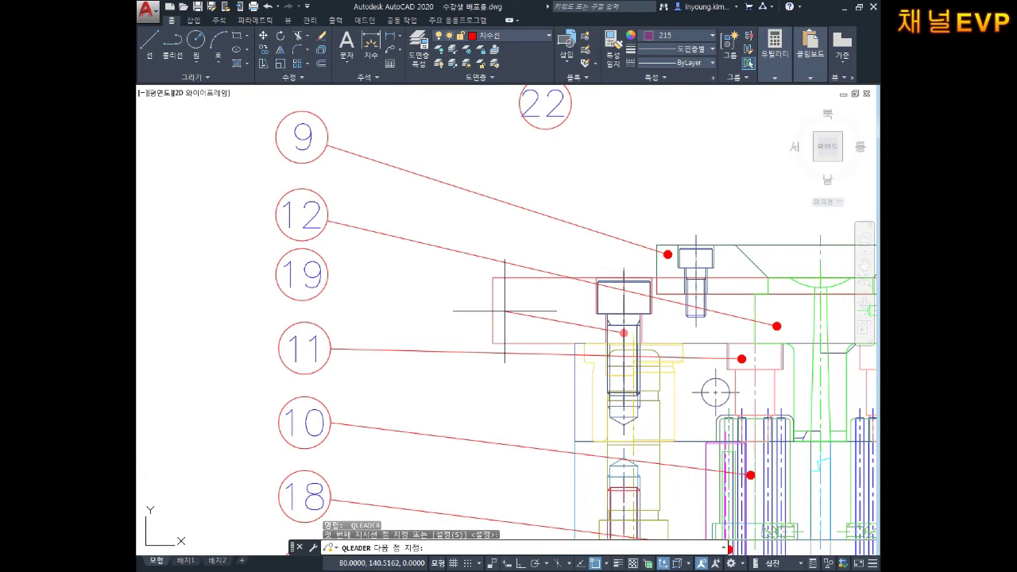
pyautogui.click(328, 275)
pyautogui.press('Escape')
pyautogui.press('Escape')
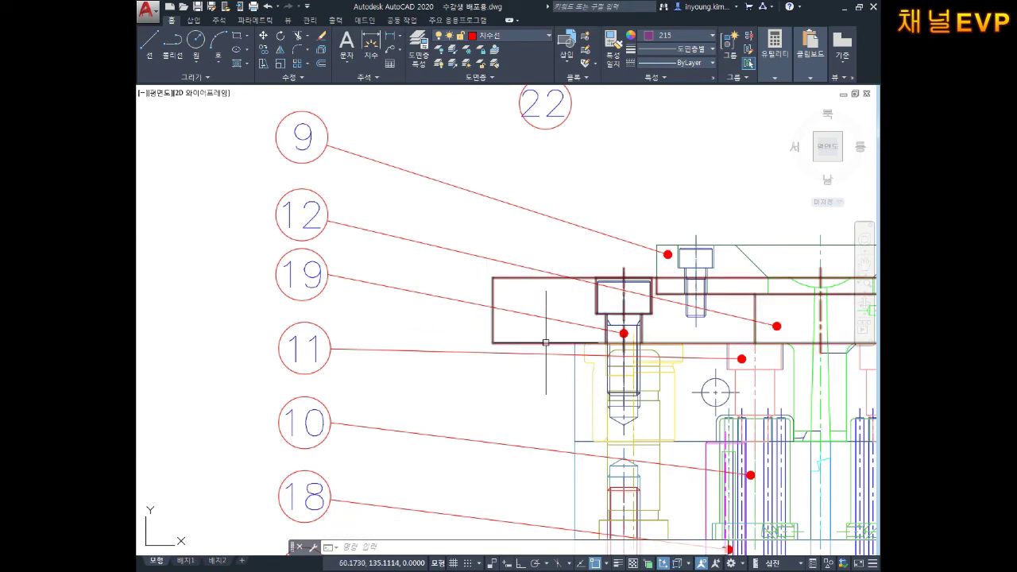
# - Draw a red leader from the tall red pin to balloon 20
pyautogui.moveTo(560, 334)
pyautogui.mouseDown(button='middle')
pyautogui.moveTo(556, 226)
pyautogui.moveTo(567, 235)
pyautogui.mouseUp(button='middle')
pyautogui.write('qleader')
pyautogui.press('Return')
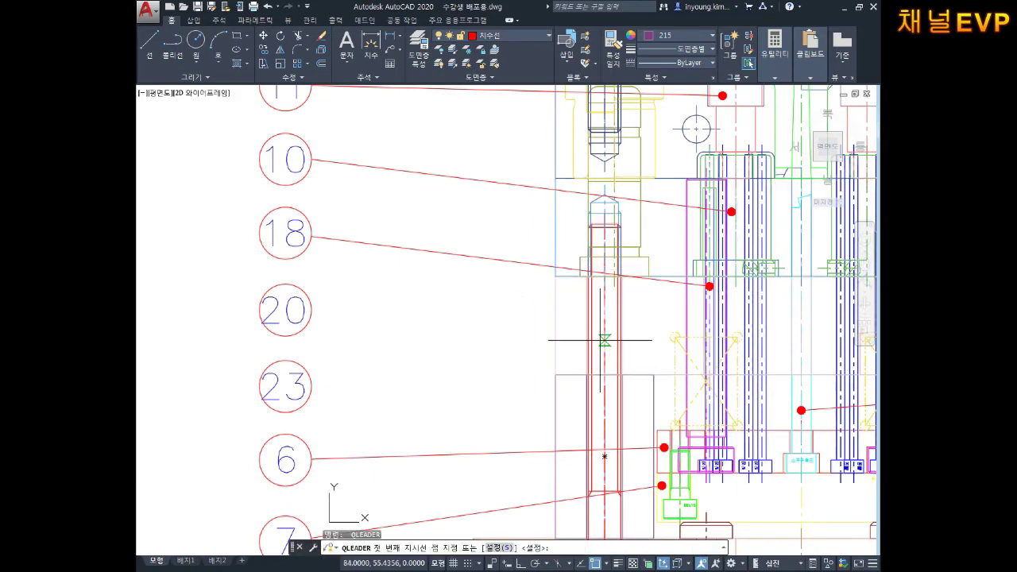
pyautogui.click(604, 339)
pyautogui.click(311, 310)
pyautogui.press('Escape')
pyautogui.press('Escape')
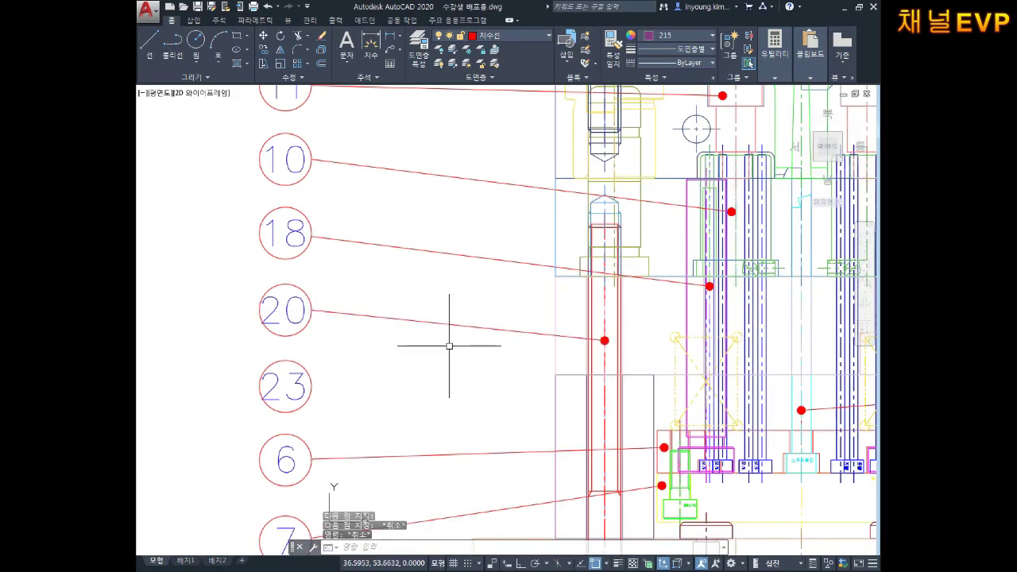
pyautogui.scroll(-4, 452, 326)
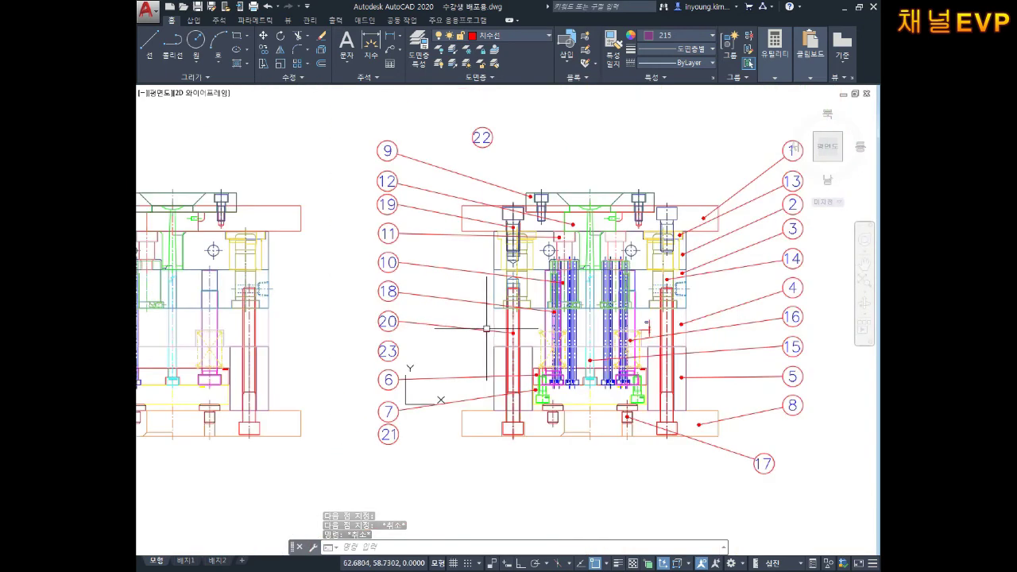
pyautogui.moveTo(487, 327)
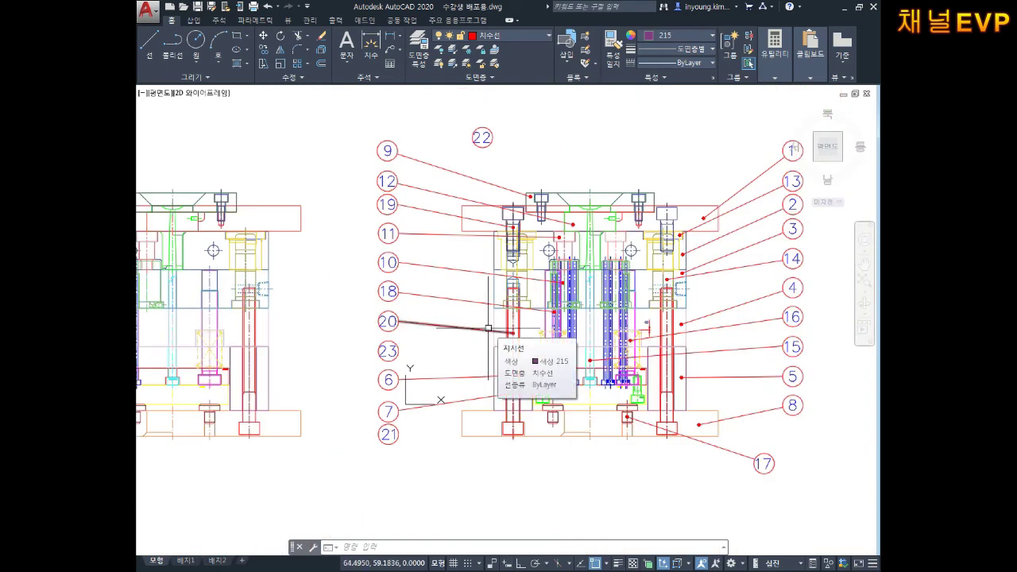
pyautogui.scroll(-2, 488, 328)
pyautogui.scroll(2, 488, 327)
# - Draw a QLEADER leader from the lower bolt to balloon 21
pyautogui.scroll(2, 509, 334)
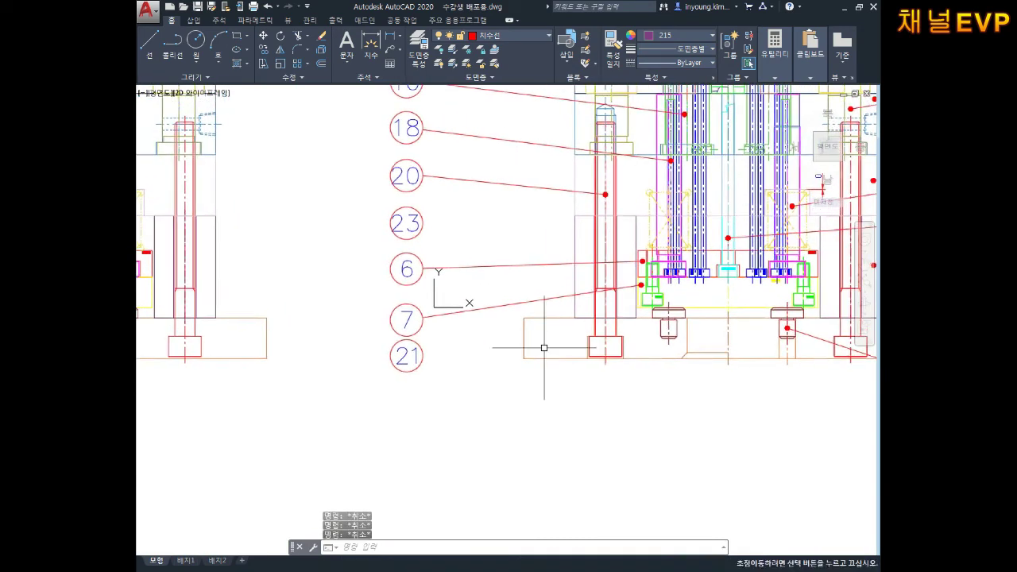
pyautogui.scroll(4, 586, 294)
pyautogui.write('qleader')
pyautogui.press('Return')
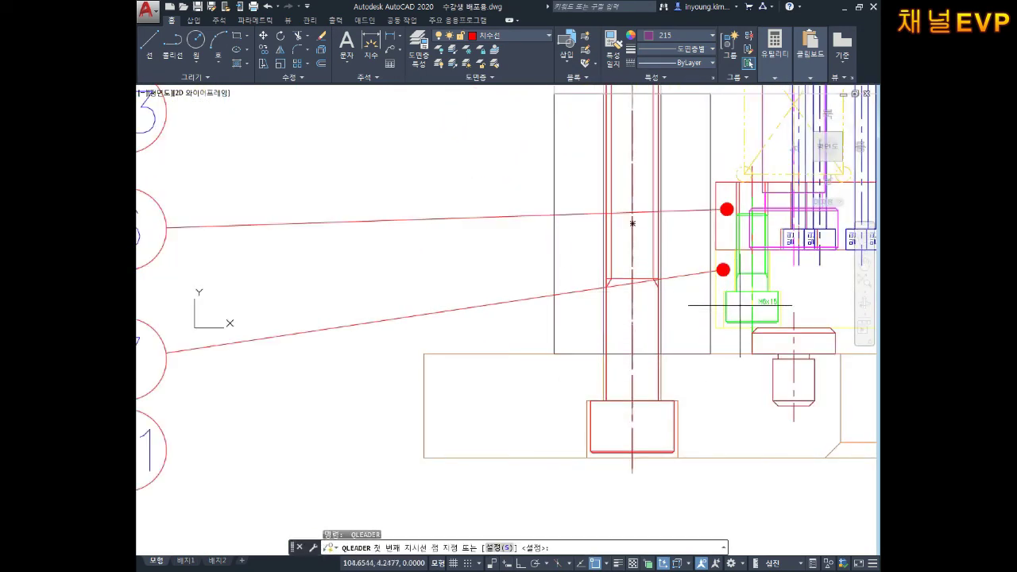
pyautogui.click(632, 223)
pyautogui.scroll(-3, 633, 224)
pyautogui.scroll(3, 349, 419)
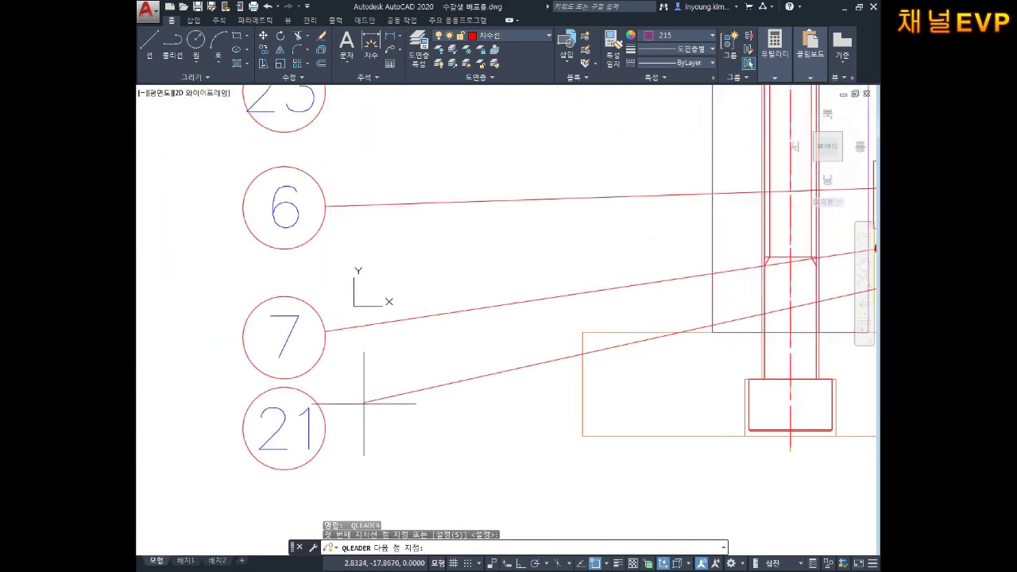
pyautogui.click(323, 418)
pyautogui.press('Escape')
pyautogui.press('Escape')
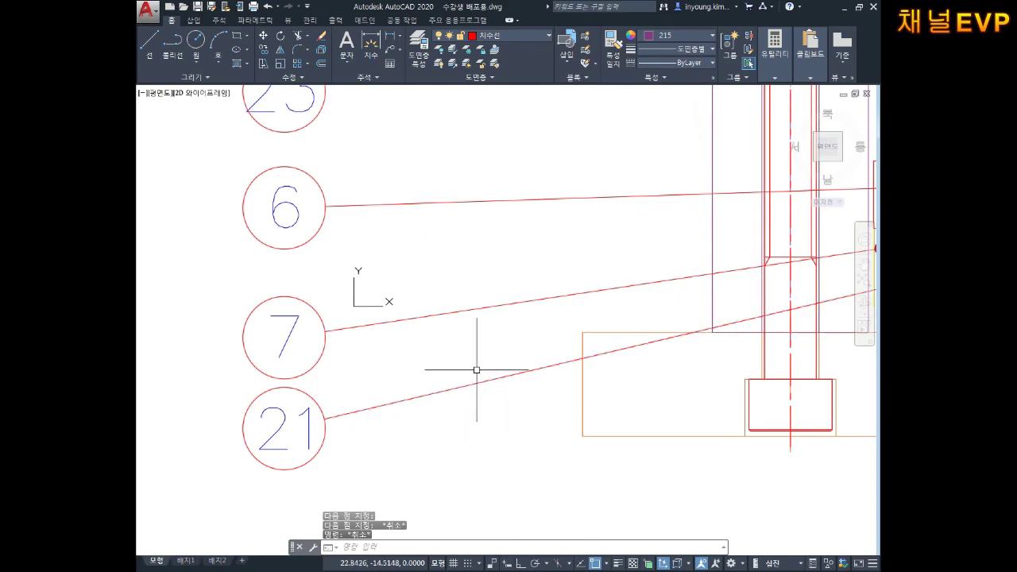
# - Draw a leader from the top bolt head to balloon 22
pyautogui.scroll(-3, 476, 370)
pyautogui.moveTo(470, 336); pyautogui.dragTo(352, 508, button='middle')
pyautogui.moveTo(508, 238); pyautogui.dragTo(454, 304, button='middle')
pyautogui.scroll(2, 572, 294)
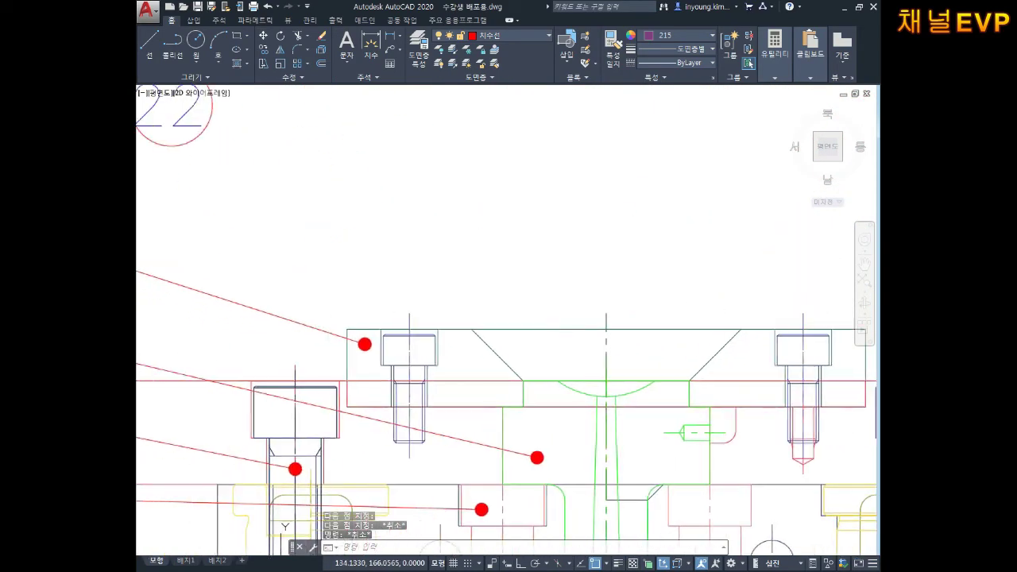
pyautogui.press('space')
pyautogui.click(409, 349)
pyautogui.moveTo(355, 244); pyautogui.dragTo(488, 341, button='middle')
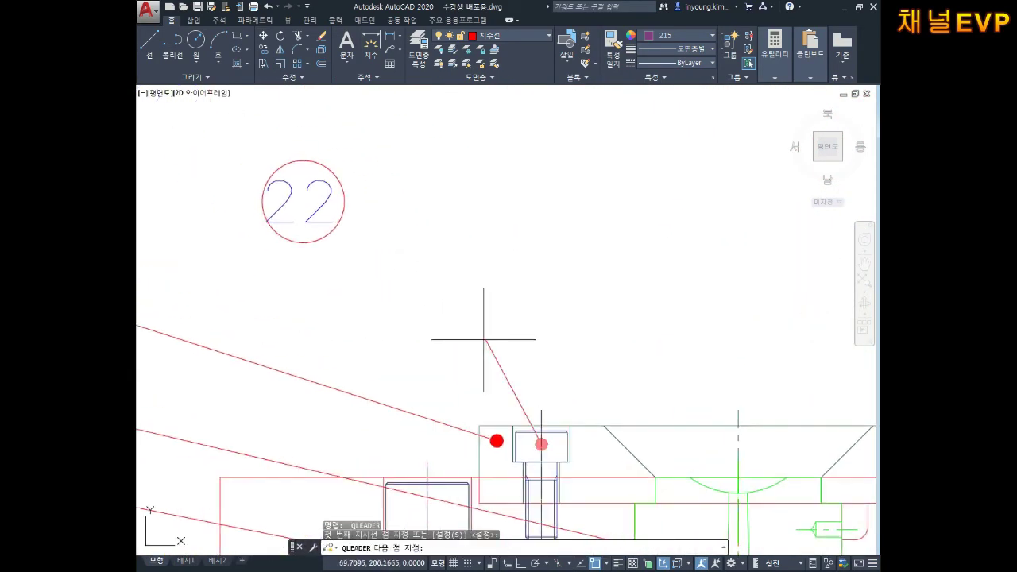
pyautogui.click(331, 235)
pyautogui.press('Escape')
pyautogui.press('Escape')
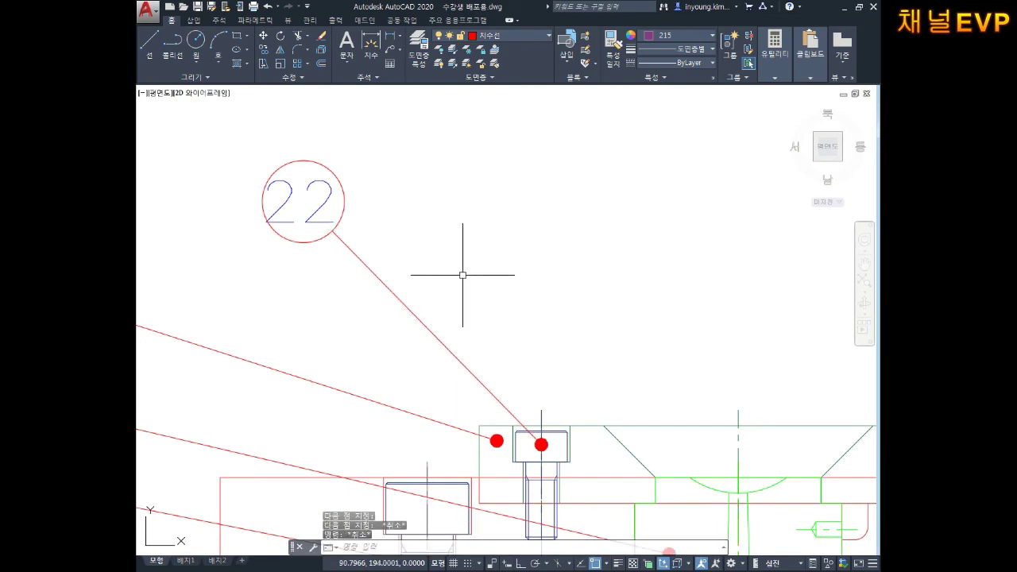
# - Draw a leader from the central yellow part to balloon 23
pyautogui.scroll(-3, 462, 277)
pyautogui.moveTo(620, 529); pyautogui.dragTo(570, 277, button='middle')
pyautogui.moveTo(571, 339); pyautogui.dragTo(619, 339, button='middle')
pyautogui.scroll(1, 620, 340)
pyautogui.scroll(1, 616, 348)
pyautogui.scroll(1, 611, 356)
pyautogui.scroll(2, 604, 371)
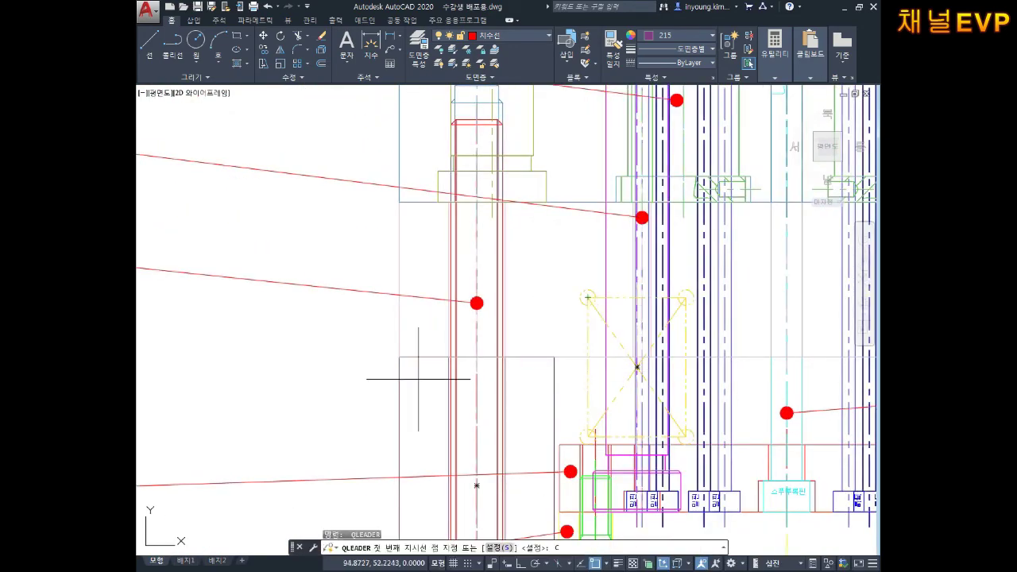
pyautogui.moveTo(533, 336); pyautogui.dragTo(742, 344, button='middle')
pyautogui.moveTo(624, 404); pyautogui.dragTo(284, 396, button='middle')
pyautogui.press('space')
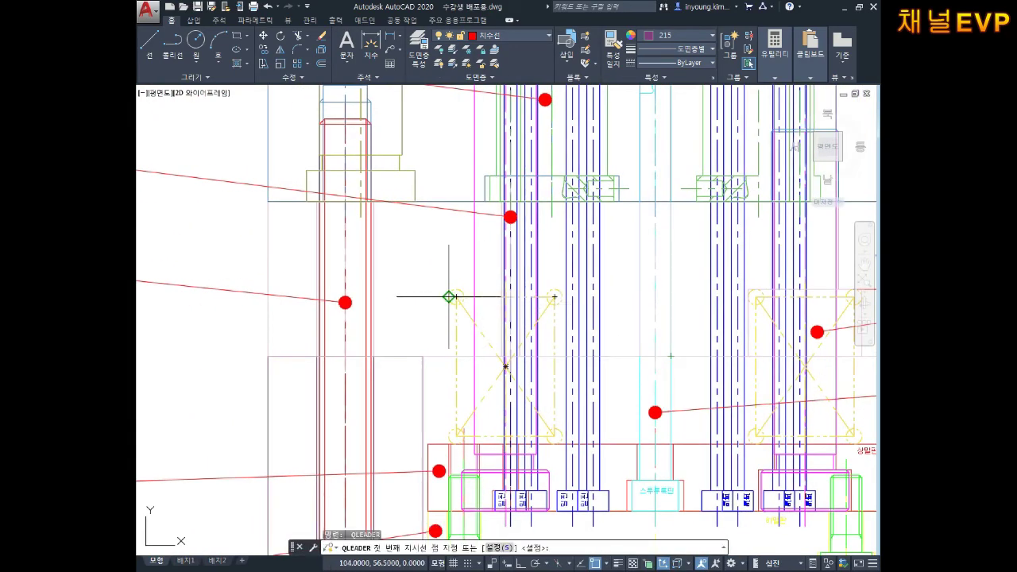
pyautogui.click(449, 296)
pyautogui.moveTo(282, 357); pyautogui.dragTo(608, 363, button='middle')
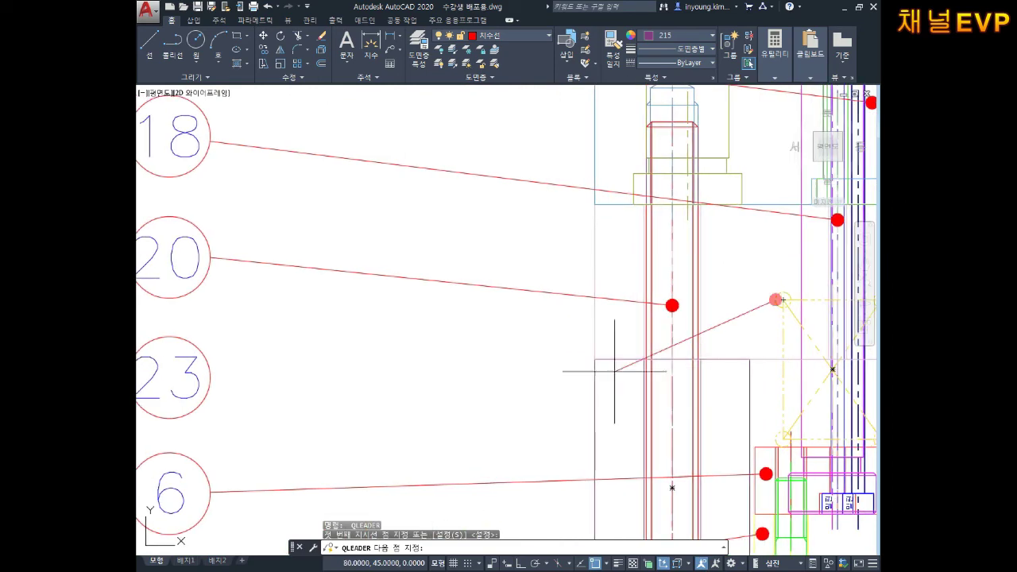
pyautogui.click(216, 382)
pyautogui.press('Escape')
# - Select and inspect the new balloon 23 leader, then cancel the end-point adjustment
pyautogui.moveTo(645, 404); pyautogui.dragTo(587, 463, button='middle')
pyautogui.click(614, 366)
pyautogui.click(614, 364)
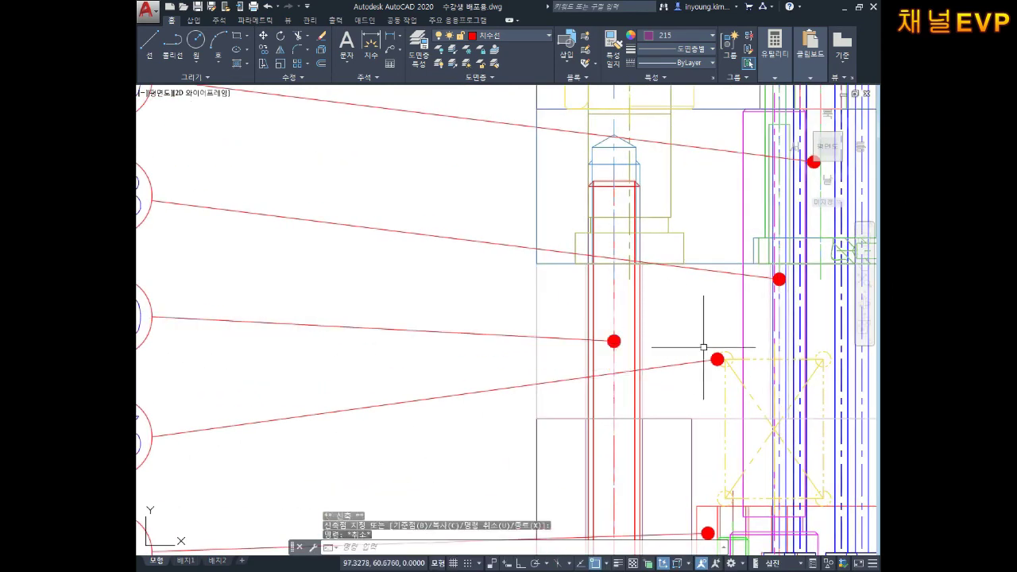
pyautogui.scroll(-5, 704, 347)
pyautogui.moveTo(638, 359); pyautogui.dragTo(535, 346, button='middle')
pyautogui.moveTo(614, 444); pyautogui.dragTo(595, 446, button='middle')
pyautogui.press('Escape')
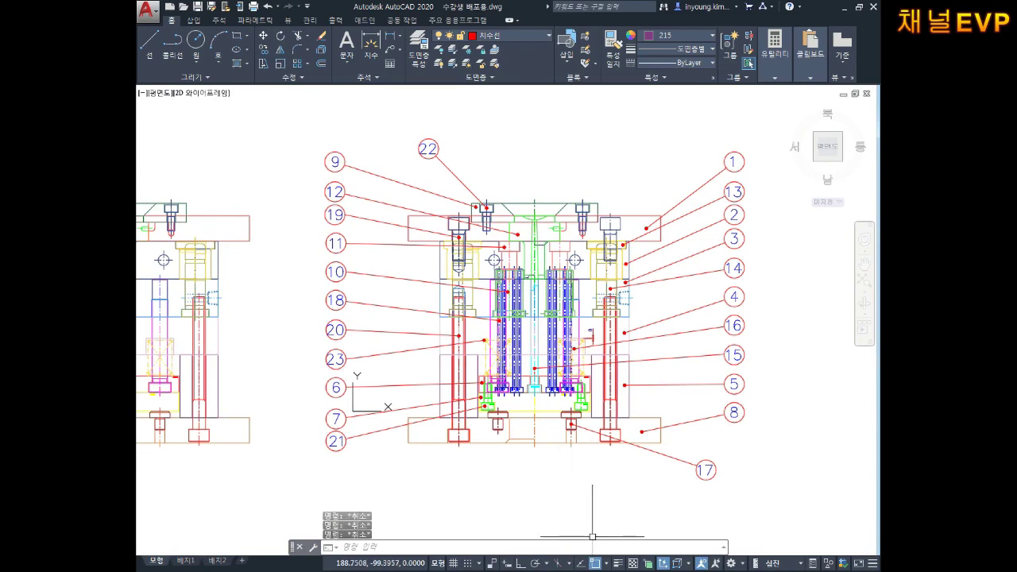
pyautogui.moveTo(613, 510); pyautogui.dragTo(600, 519, button='middle')
pyautogui.scroll(2, 577, 247)
pyautogui.moveTo(577, 246); pyautogui.dragTo(639, 233, button='middle')
pyautogui.moveTo(601, 317)
pyautogui.mouseDown(button='middle')
pyautogui.moveTo(601, 271)
pyautogui.moveTo(573, 240)
pyautogui.moveTo(545, 262)
pyautogui.mouseUp(button='middle')
pyautogui.moveTo(649, 258); pyautogui.dragTo(588, 266, button='middle')
pyautogui.moveTo(664, 272); pyautogui.dragTo(558, 286, button='middle')
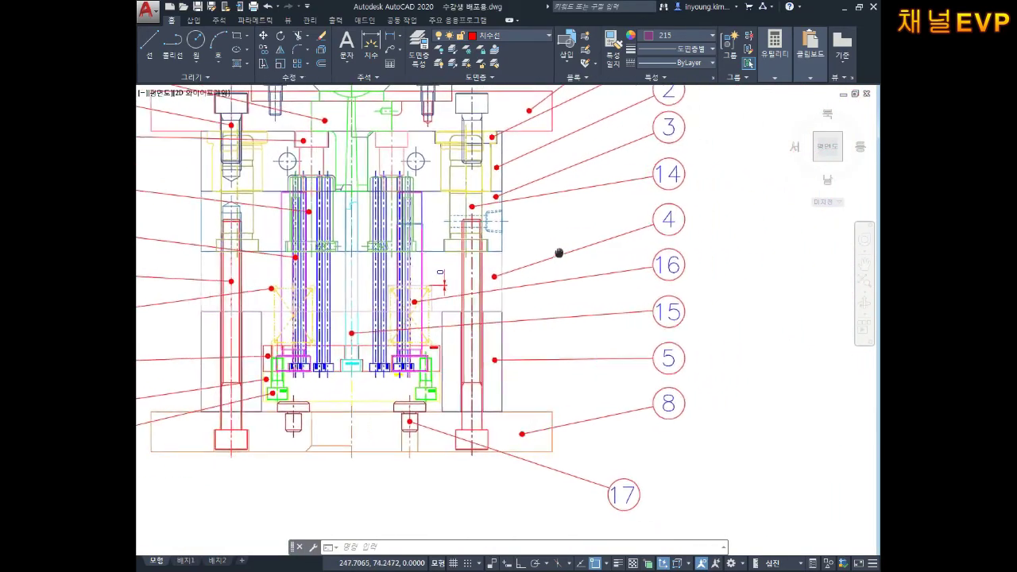
pyautogui.moveTo(675, 253)
pyautogui.mouseDown(button='middle')
pyautogui.moveTo(645, 313)
pyautogui.moveTo(705, 333)
pyautogui.mouseUp(button='middle')
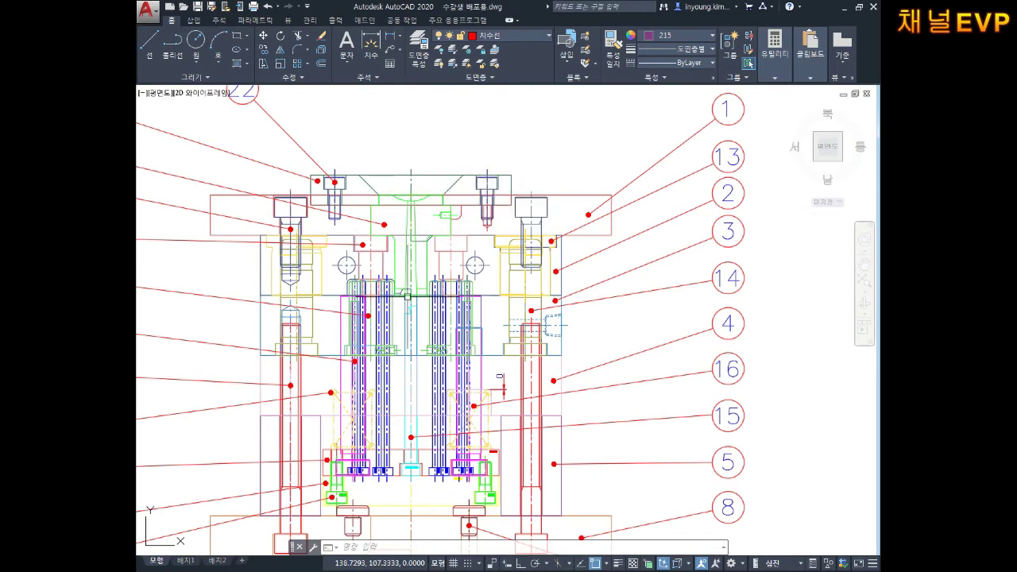
pyautogui.scroll(1, 406, 296)
pyautogui.scroll(1, 422, 284)
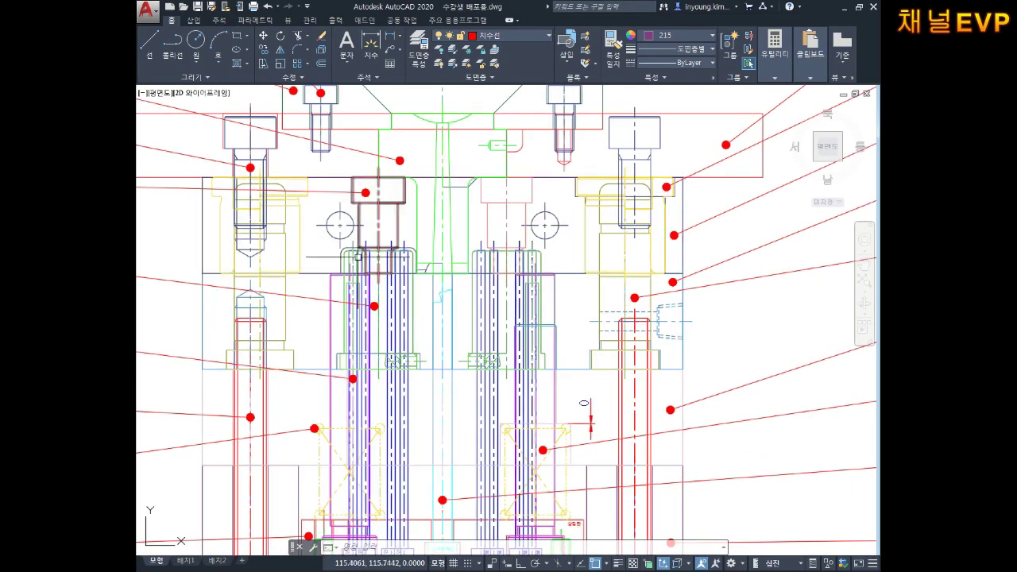
pyautogui.scroll(1, 409, 248)
pyautogui.scroll(-3, 496, 364)
pyautogui.moveTo(497, 364); pyautogui.dragTo(495, 324, button='middle')
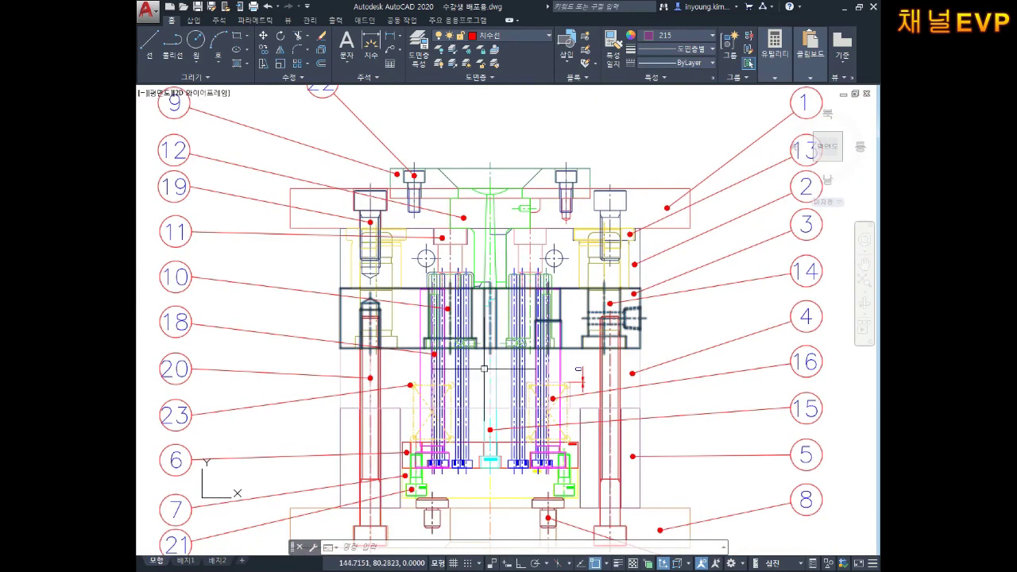
pyautogui.moveTo(632, 446); pyautogui.dragTo(665, 370, button='middle')
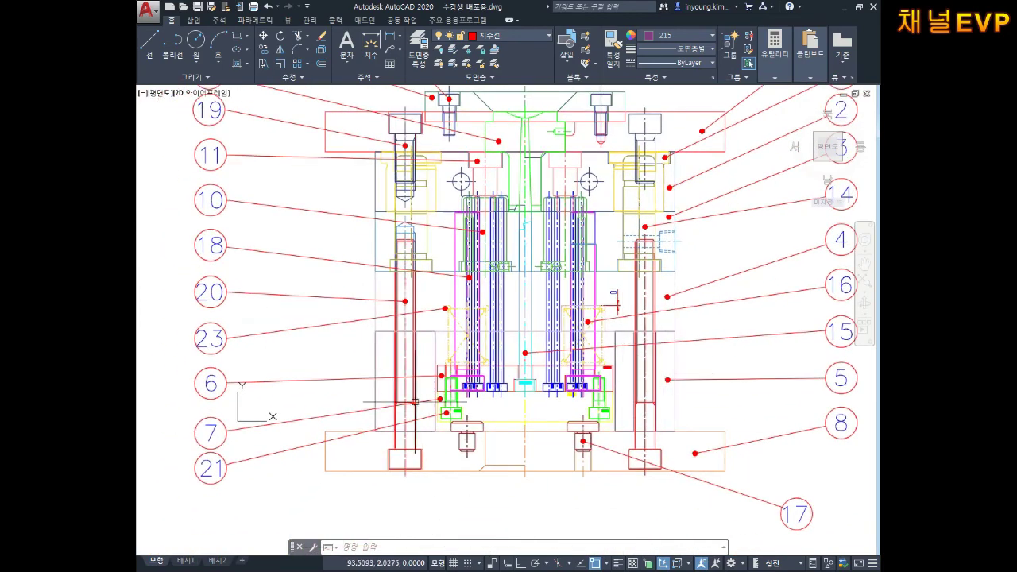
pyautogui.scroll(-4, 514, 348)
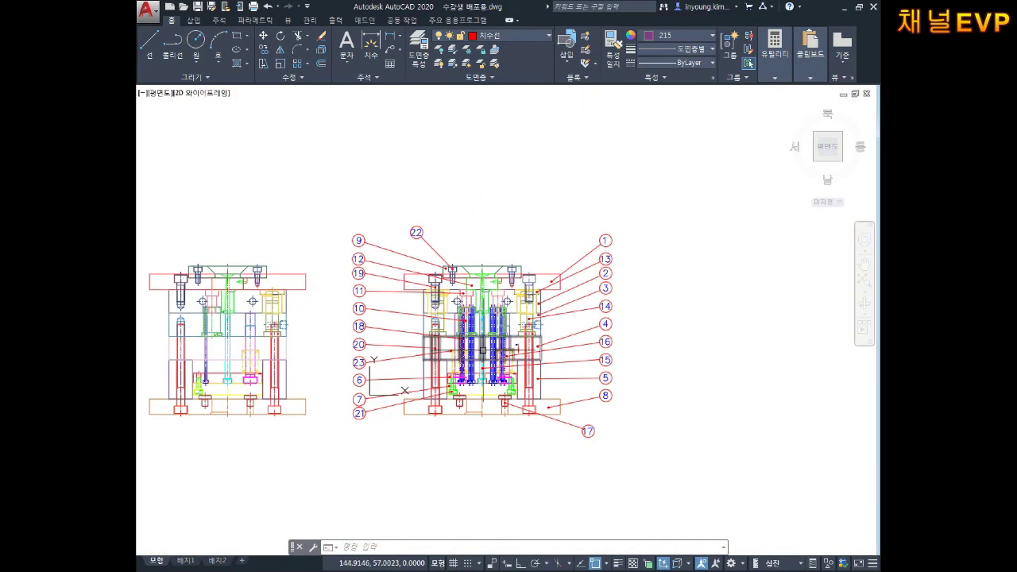